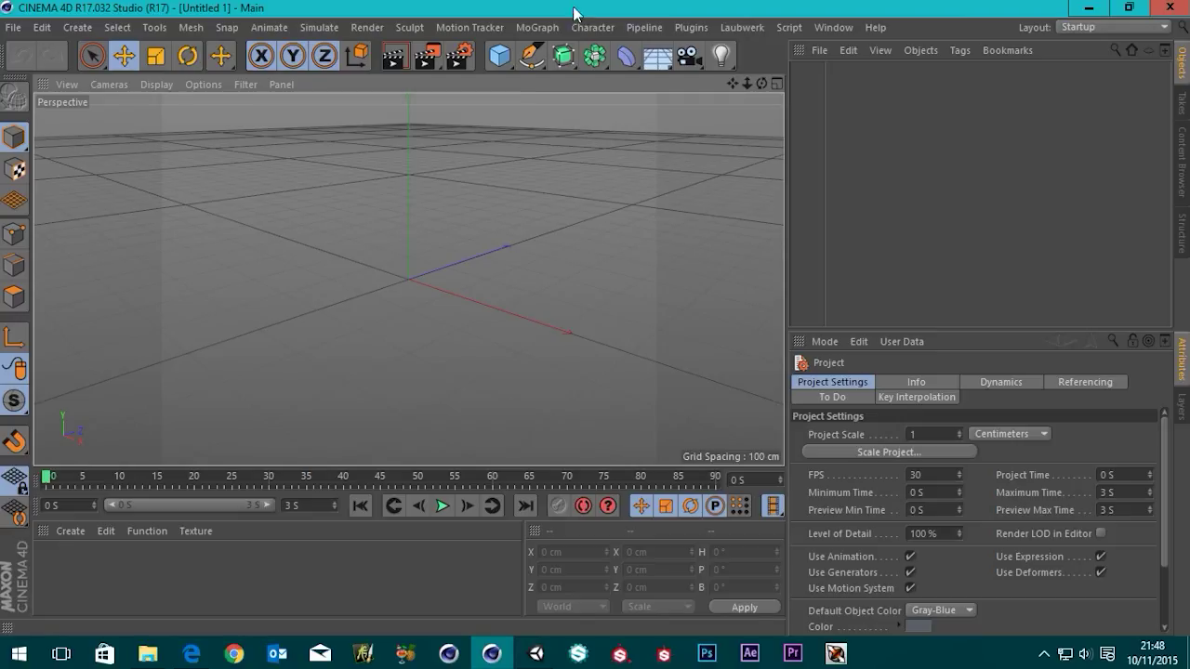
Step: Open Test.c4d from the #Imports folder of the C4D_Test Unity project's assets
left_click(14, 27)
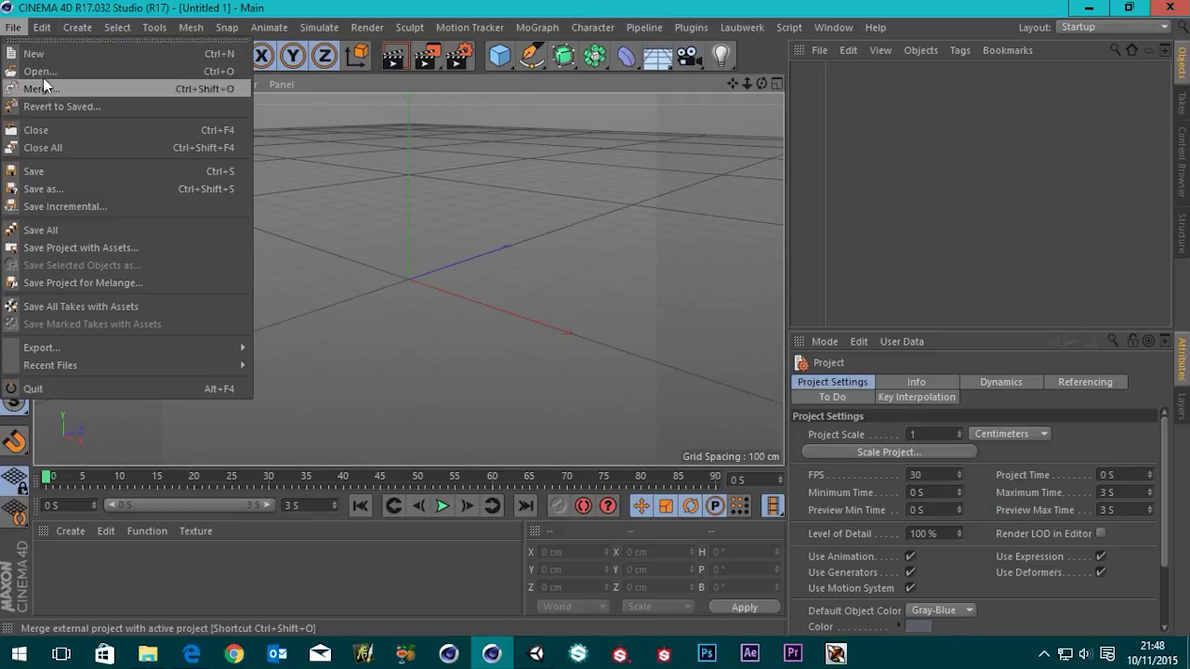
left_click(43, 73)
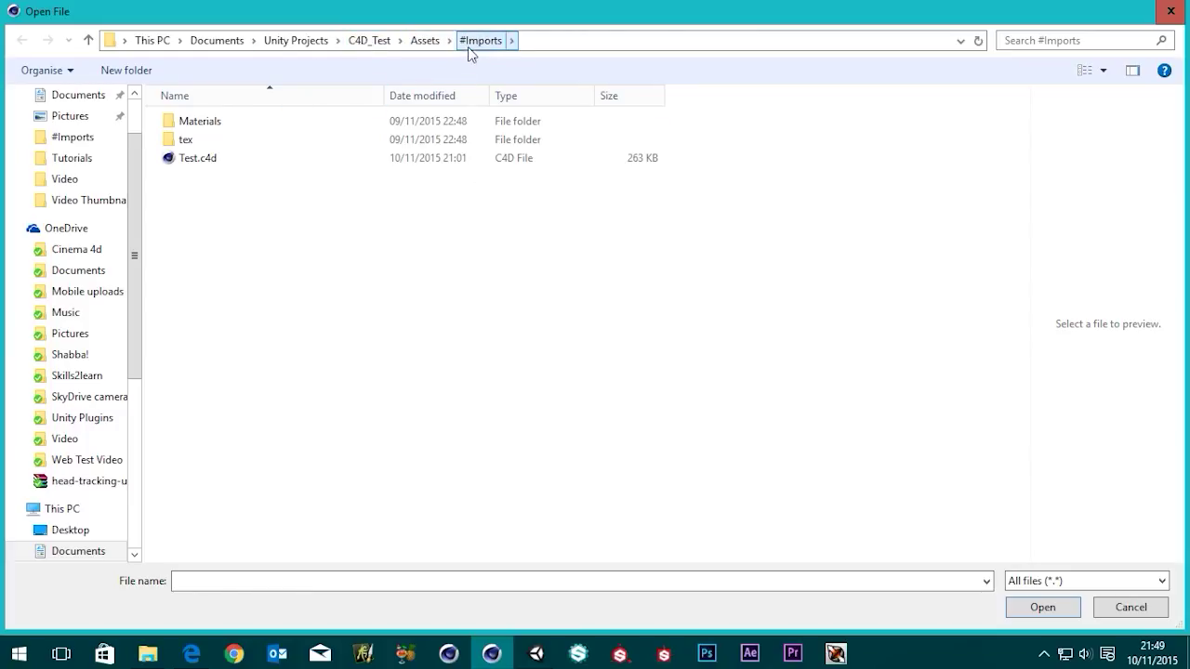
left_click(197, 160)
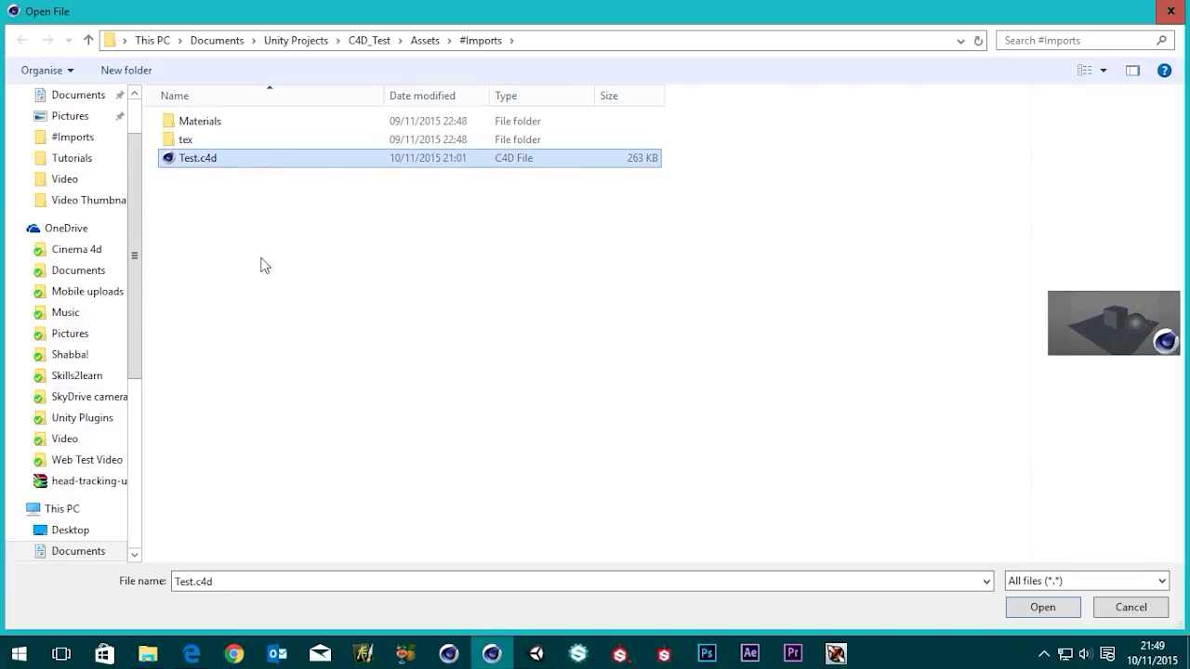
double_click(198, 158)
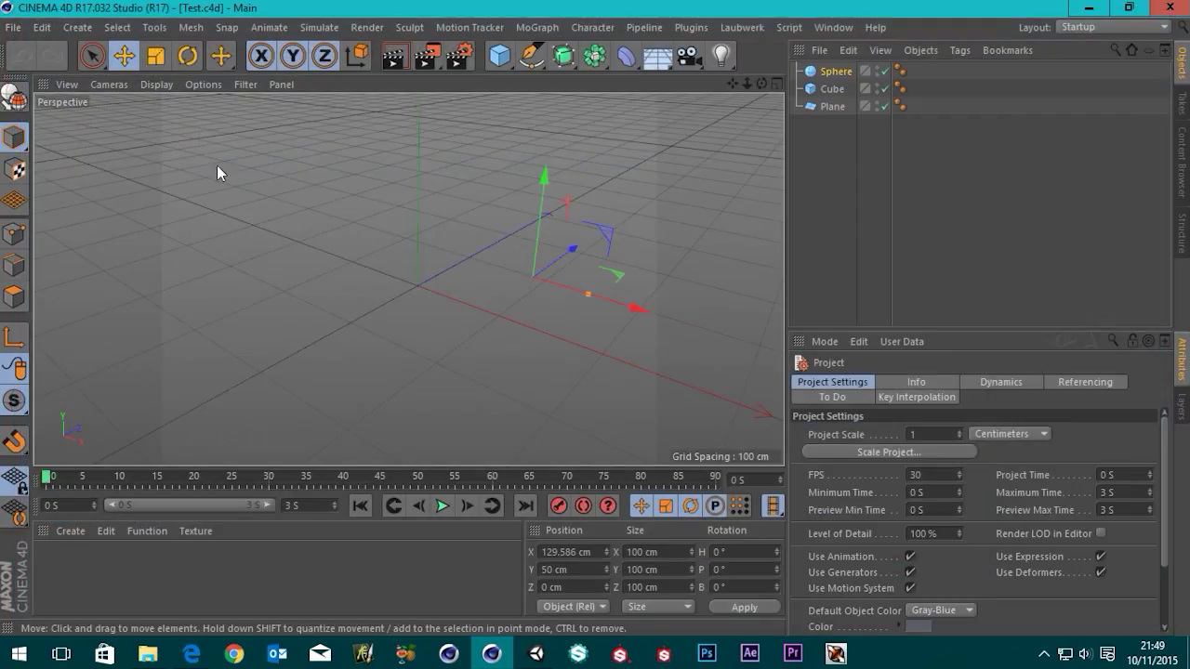
mouse_move(479, 285)
left_mouse_down("alt")
mouse_move(473, 269)
mouse_move(497, 295)
left_mouse_up("alt")
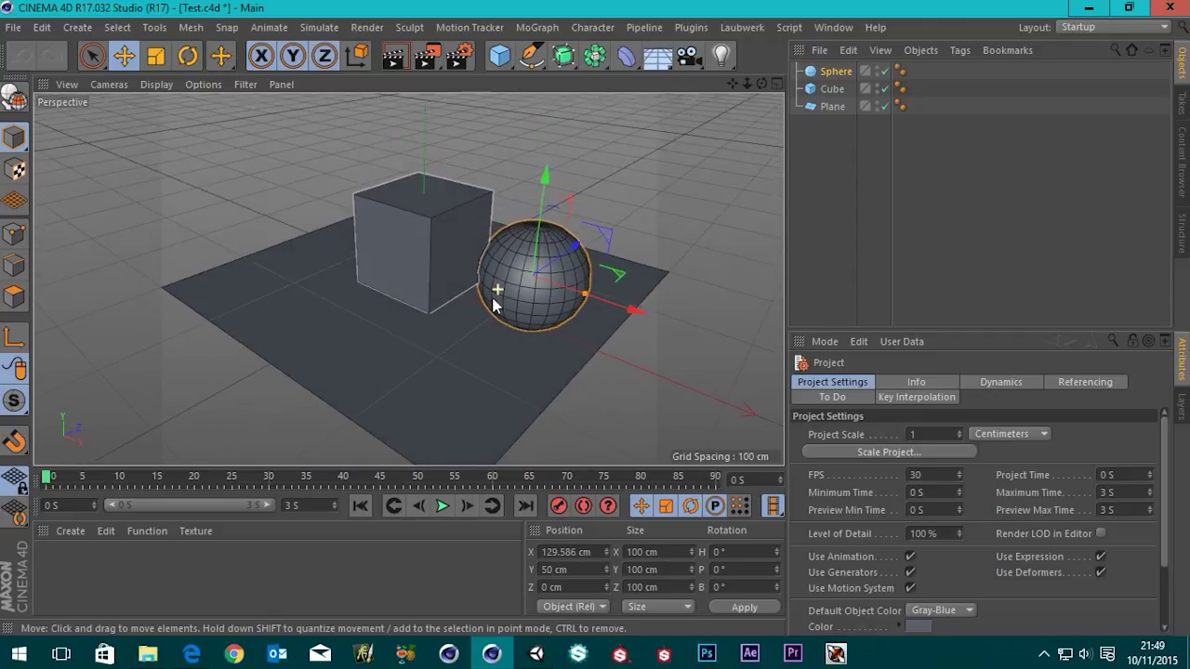
Step: Switch to Unity and view the imported cube, sphere and plane in the scene
key("alt+Tab")
mouse_move(465, 333)
left_mouse_down("alt")
mouse_move(472, 348)
mouse_move(452, 354)
mouse_move(462, 376)
mouse_move(478, 338)
mouse_move(449, 337)
left_mouse_up("alt")
scroll(460, 367, "up", 2)
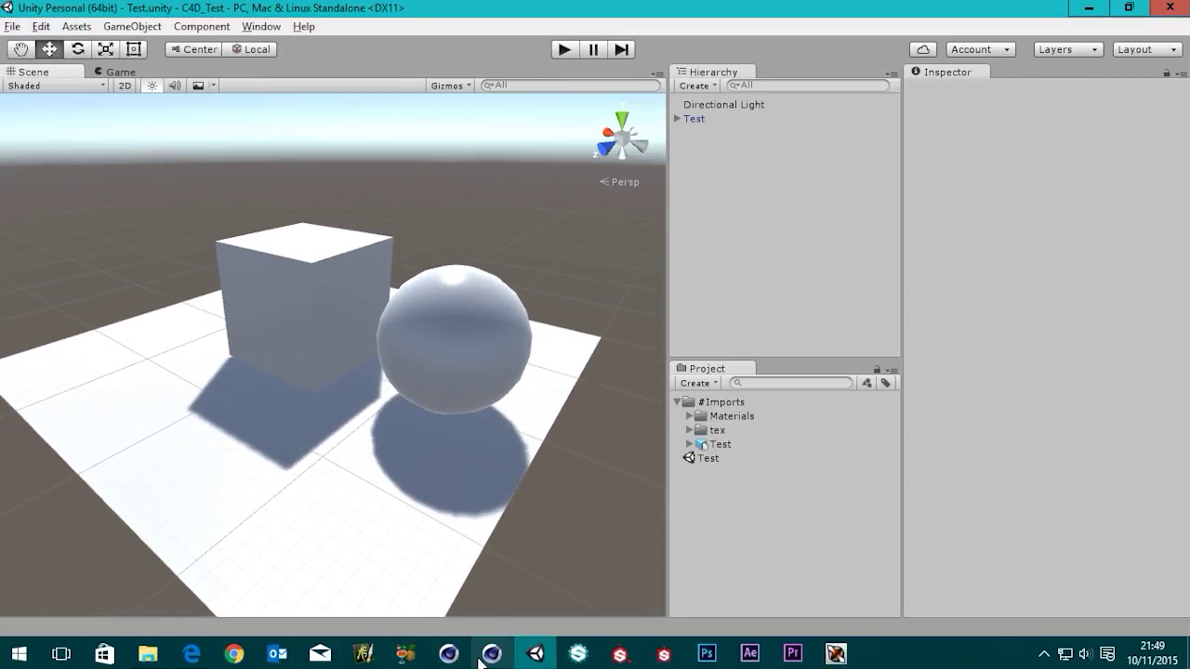
Step: Switch back to Cinema 4D, create a new material and name it checkers
left_click(487, 655)
double_click(140, 579)
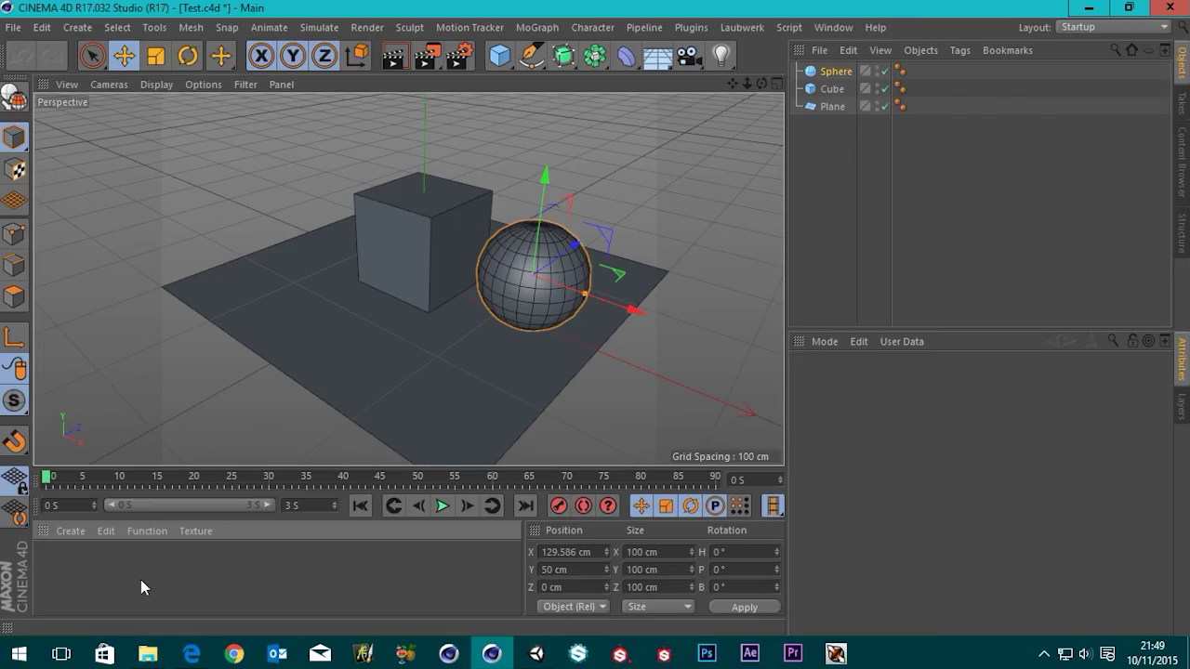
double_click(54, 562)
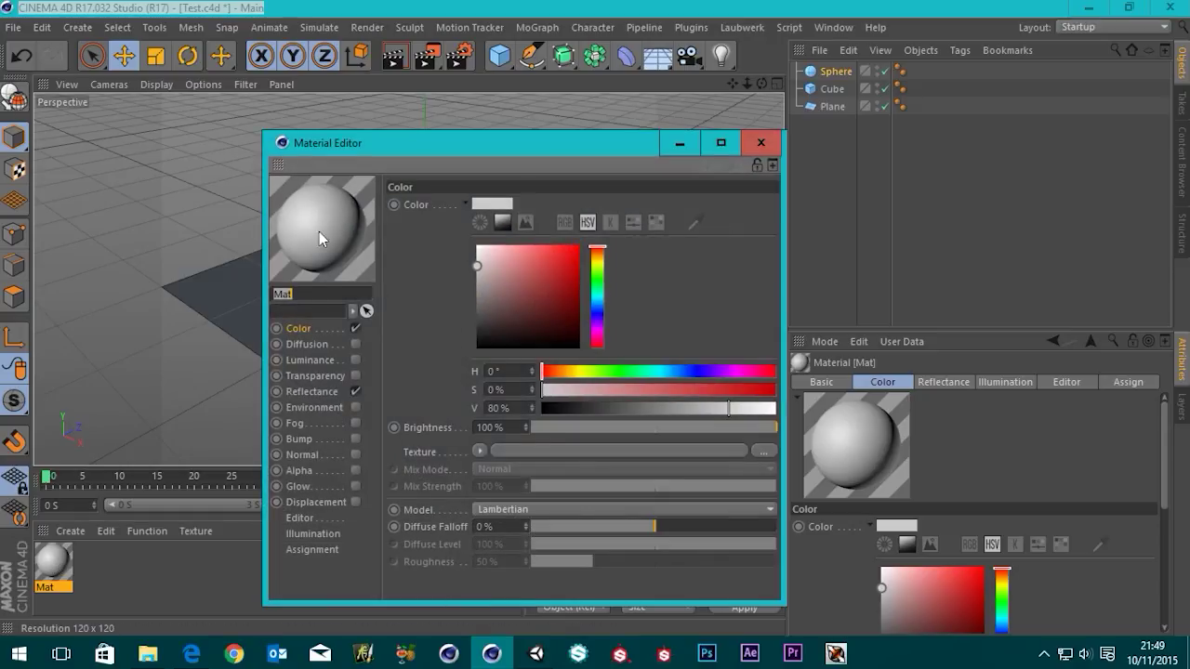
type("checkers")
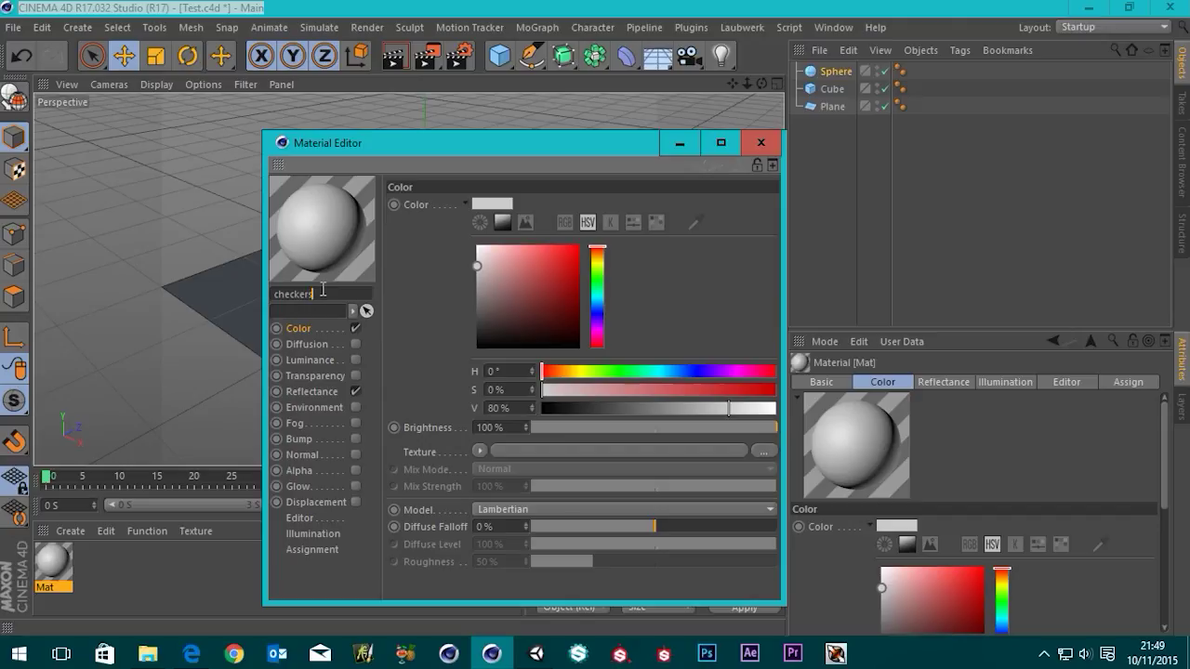
key("Return")
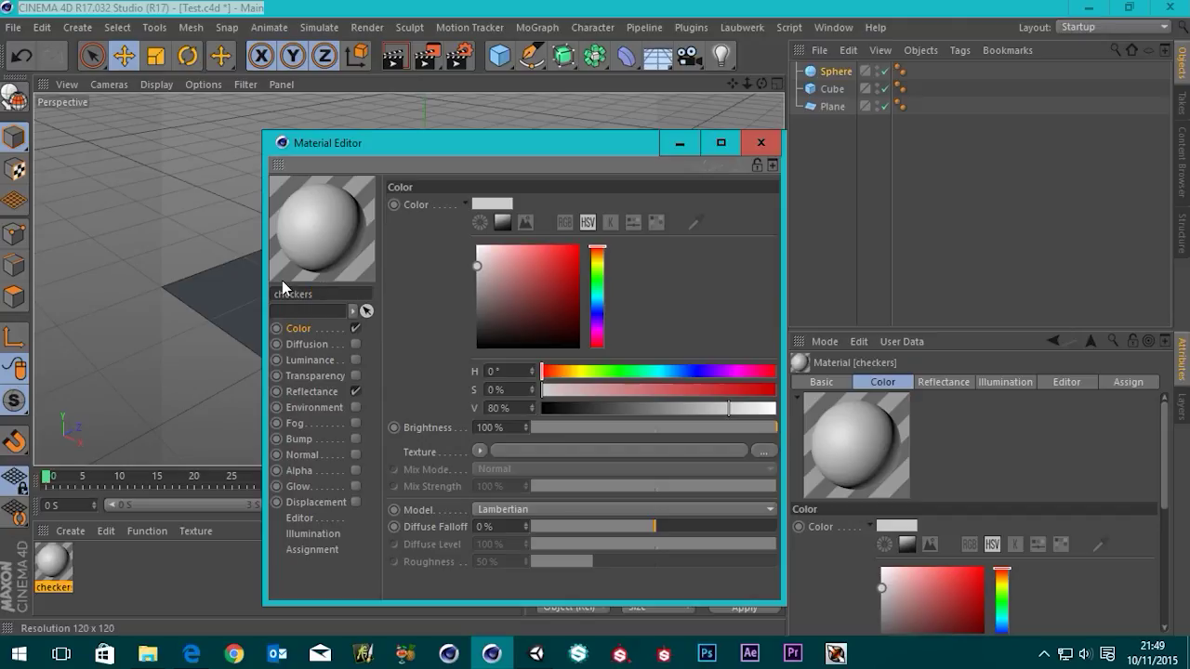
Step: Disable the checkers material's Reflectance channel and load CheckersColor.png from the tex folder as its Color texture
left_click(357, 391)
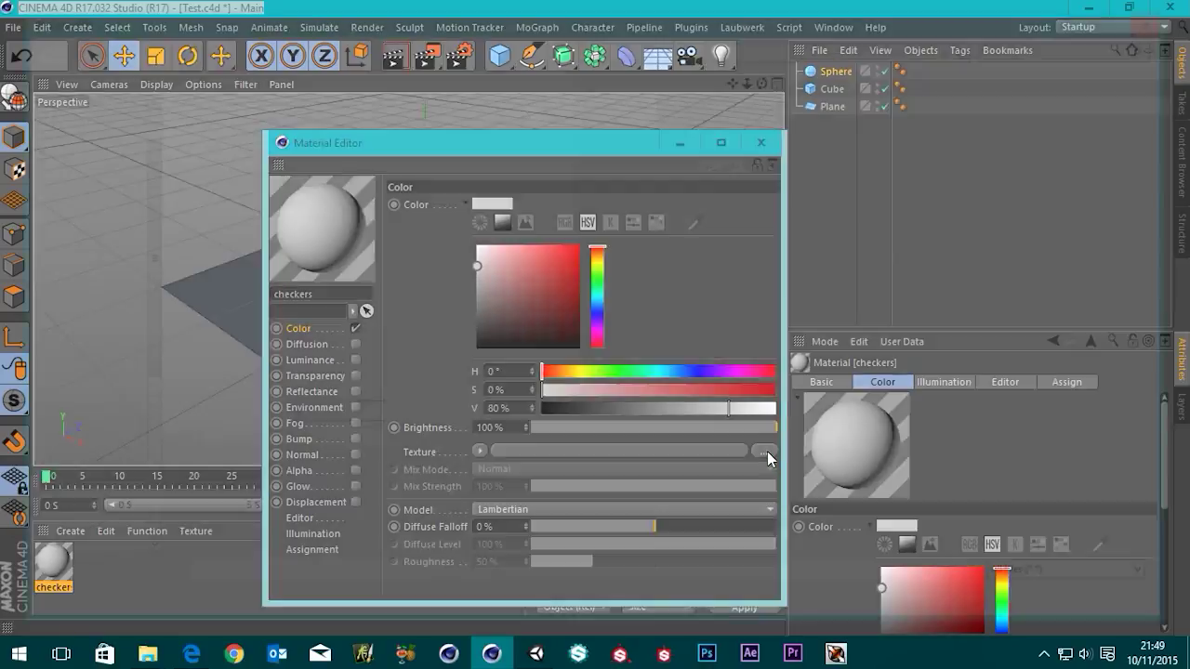
left_click(767, 452)
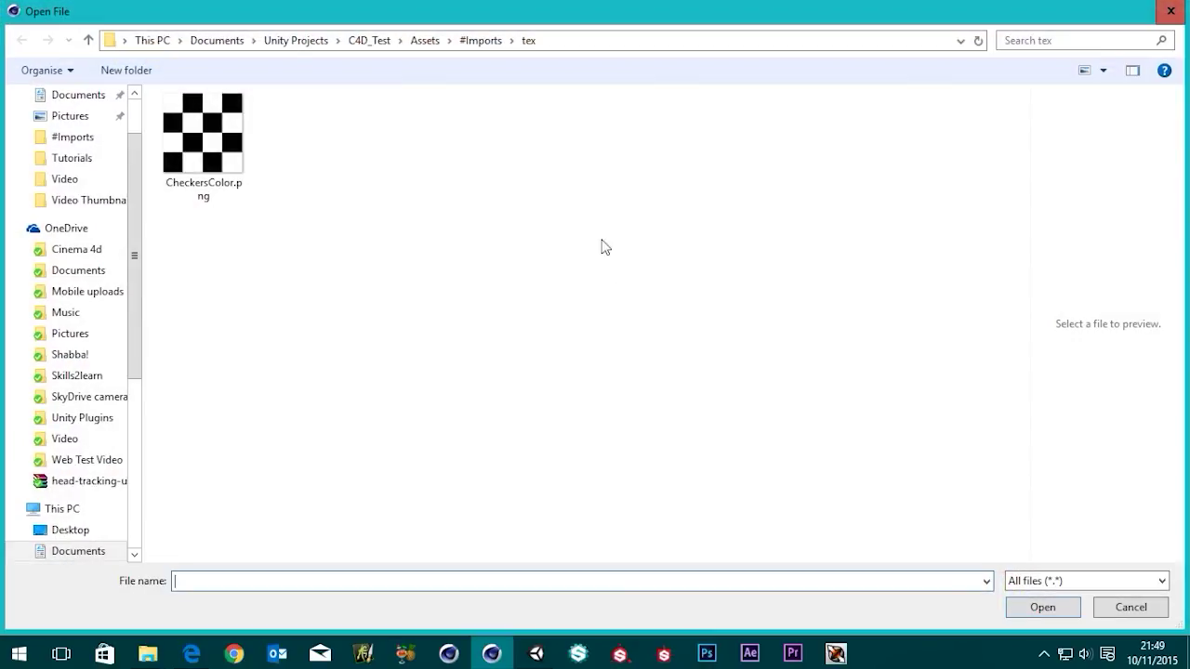
left_click(481, 41)
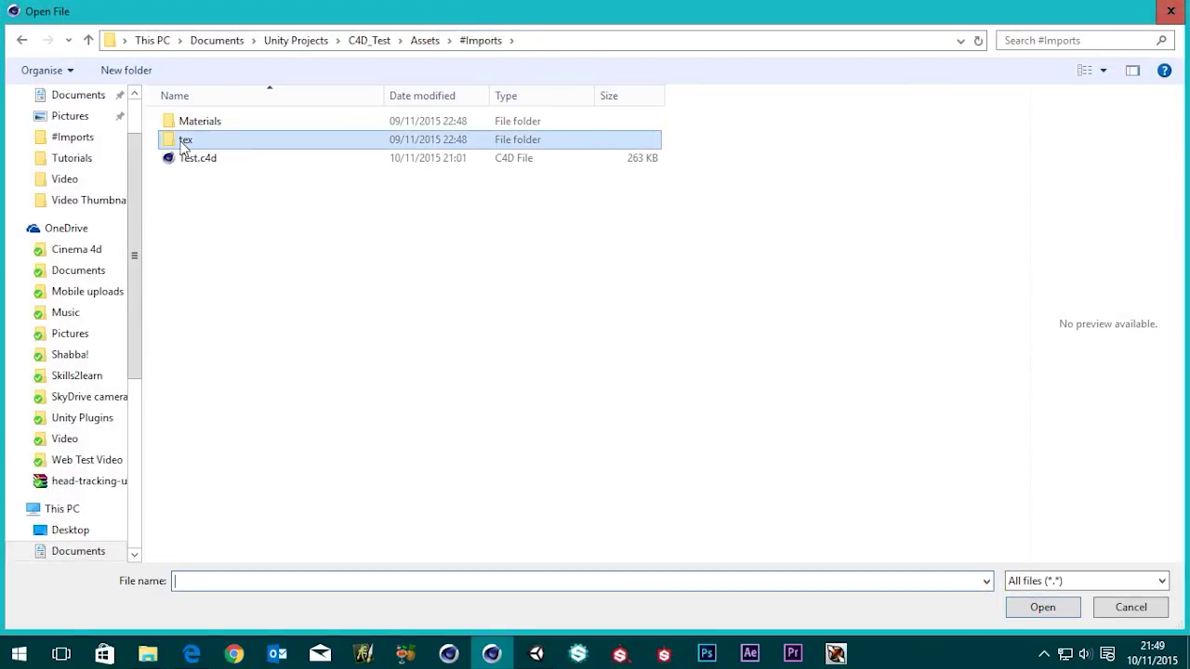
double_click(183, 147)
left_click(200, 140)
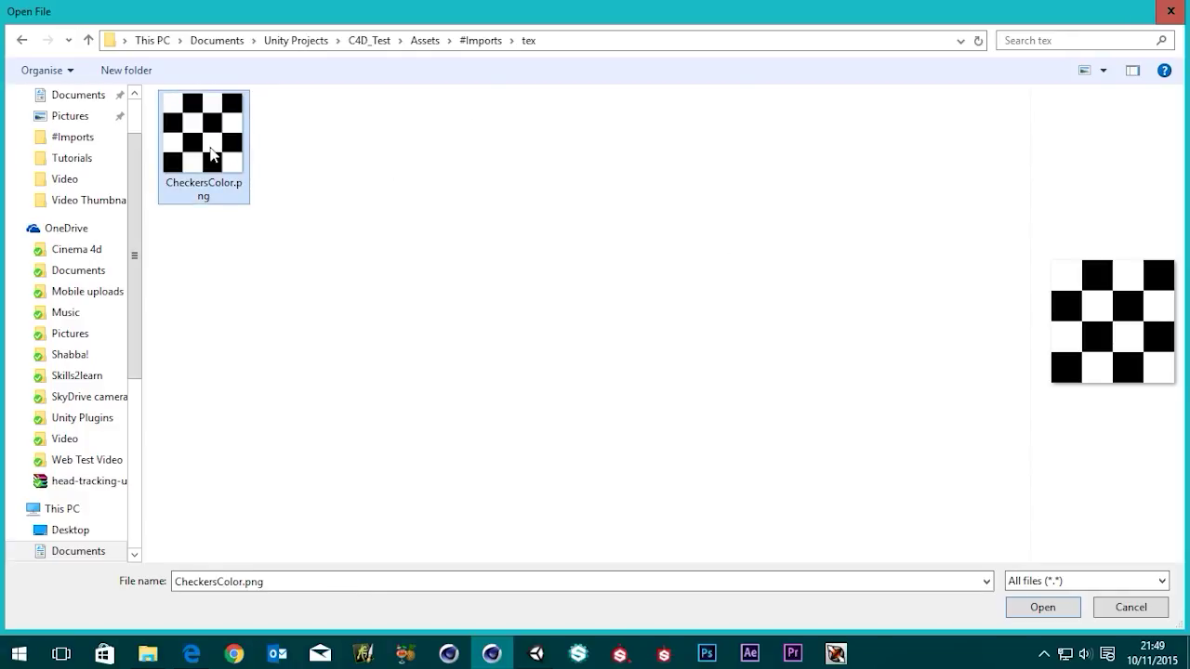
double_click(212, 156)
left_click(768, 147)
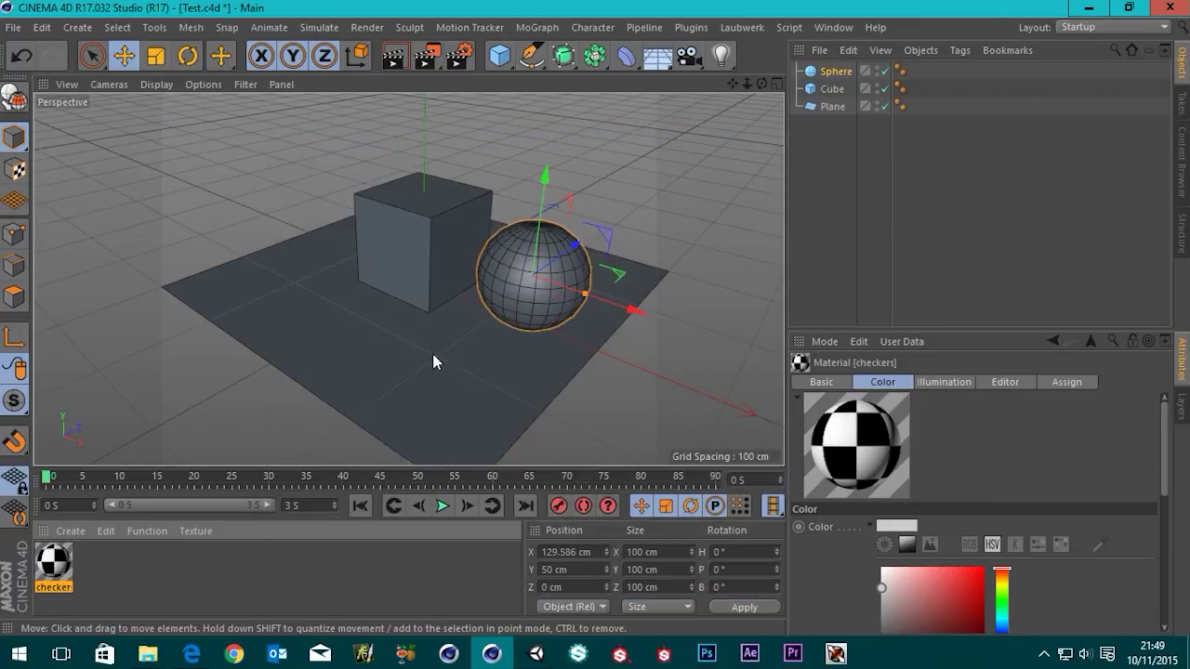
Step: Apply the checkers material to the cube and save the project
left_click_drag(58, 571, 411, 260)
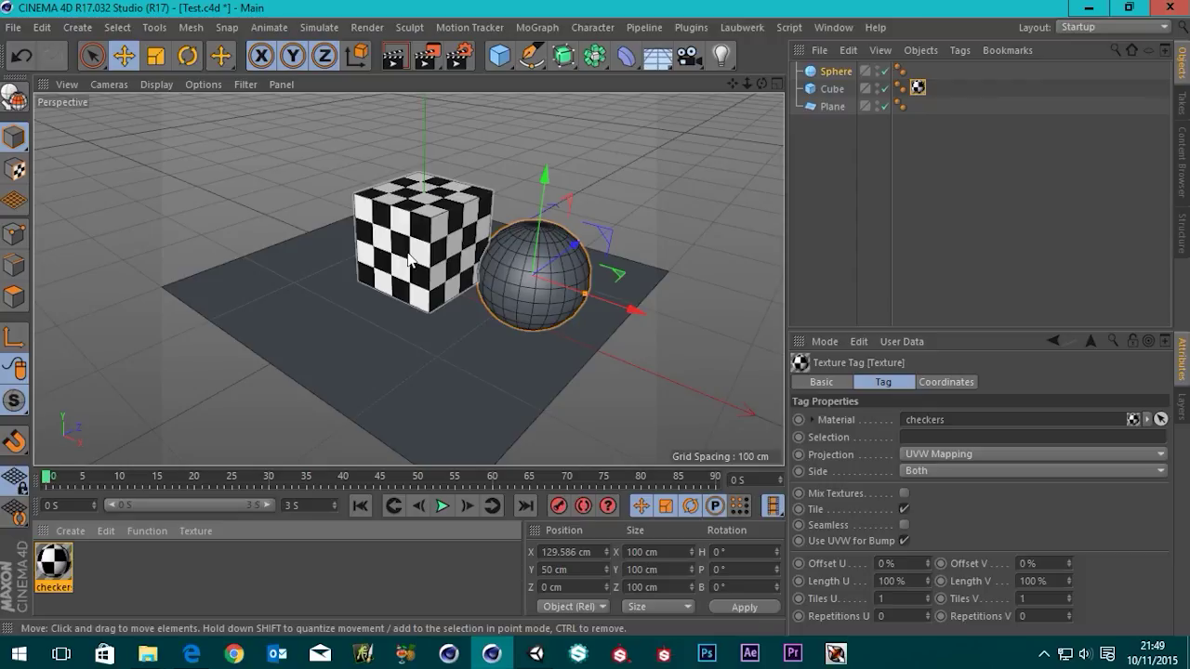
scroll(453, 206, "up", 3)
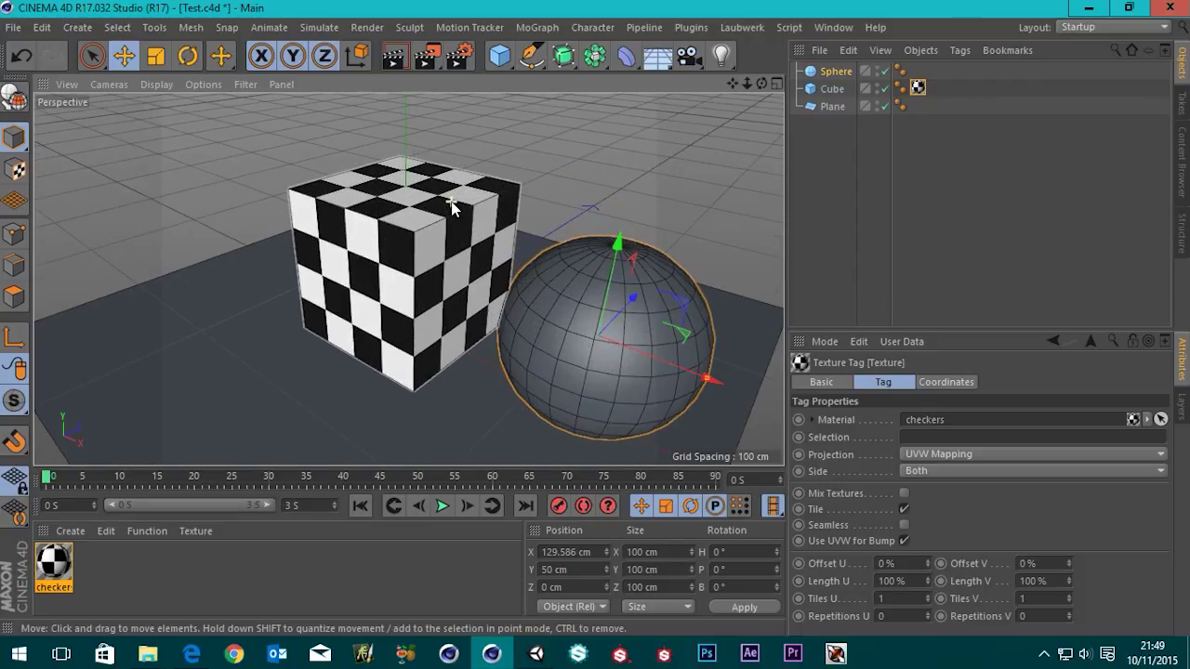
left_click_drag(376, 282, 415, 284, "alt")
left_click(13, 27)
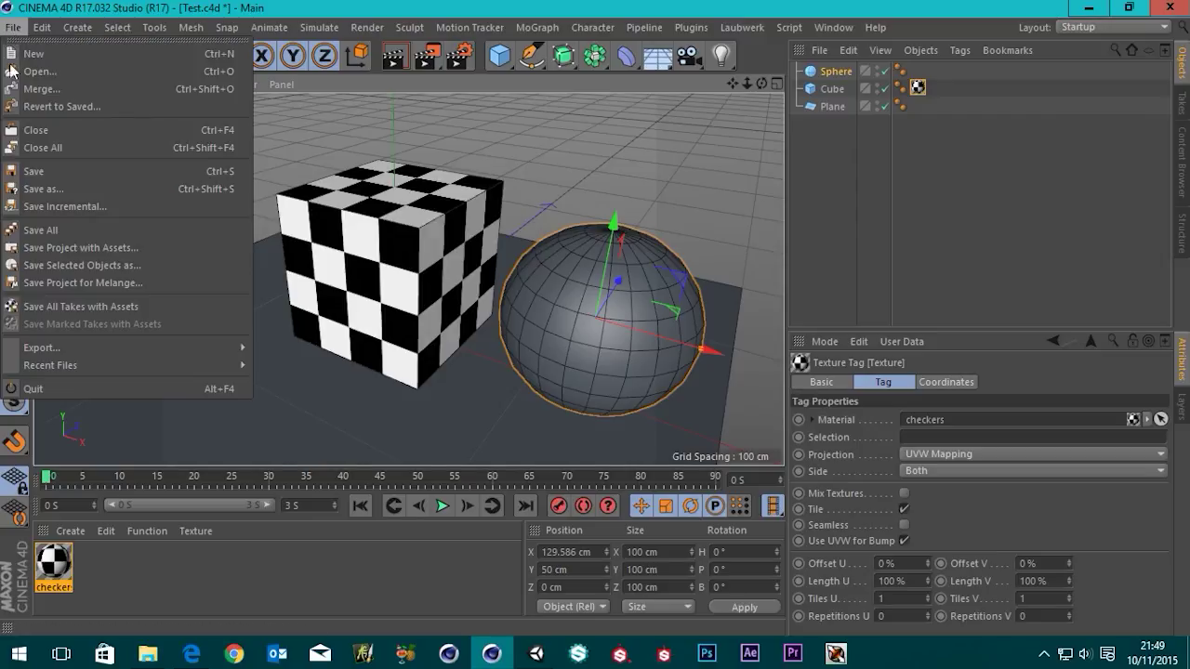
left_click(37, 172)
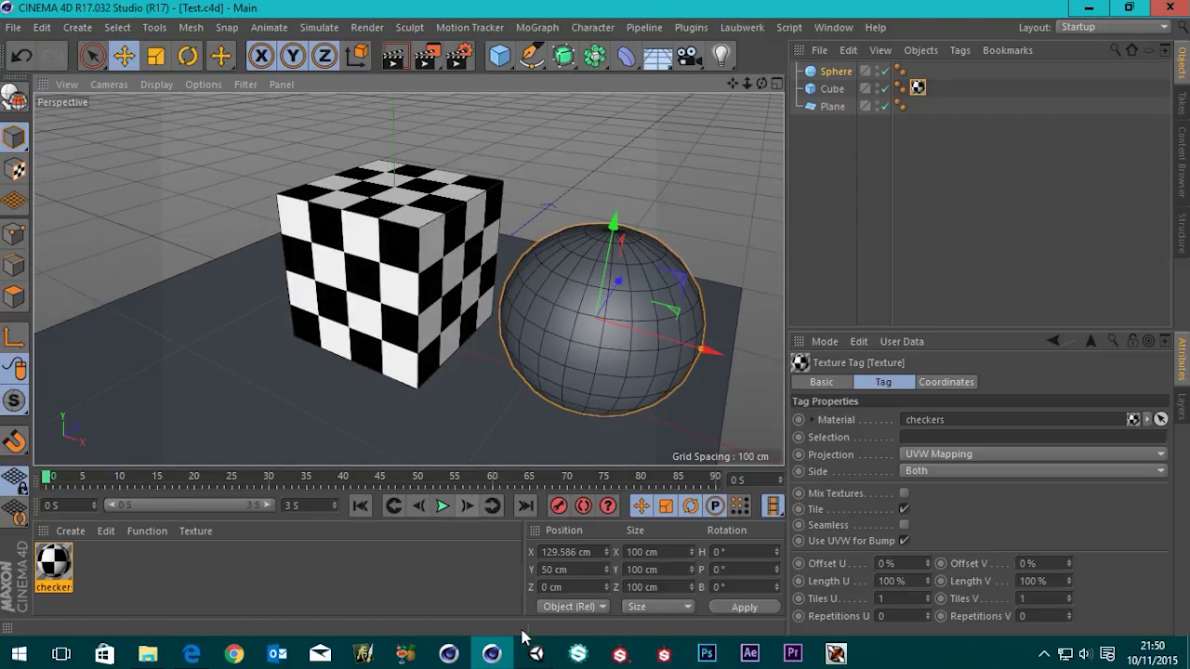
Step: Switch to Unity and inspect the cube's checker texture up close in the scene
left_click(535, 654)
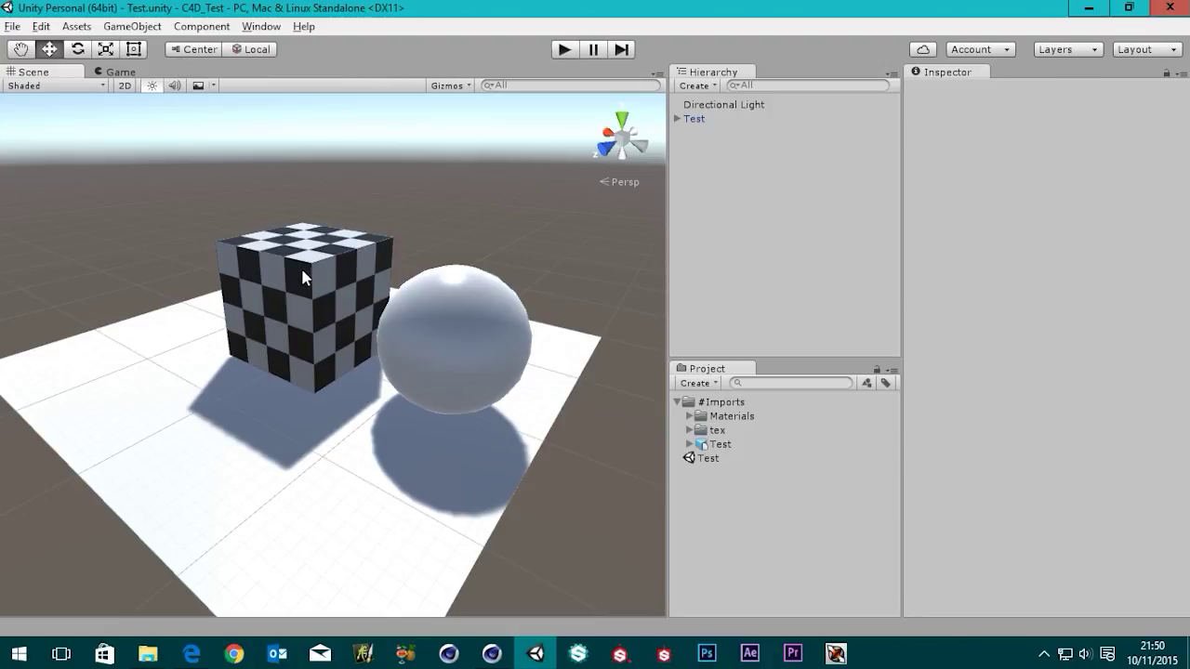
scroll(306, 279, "up", 5)
left_click_drag(303, 249, 395, 384, "alt")
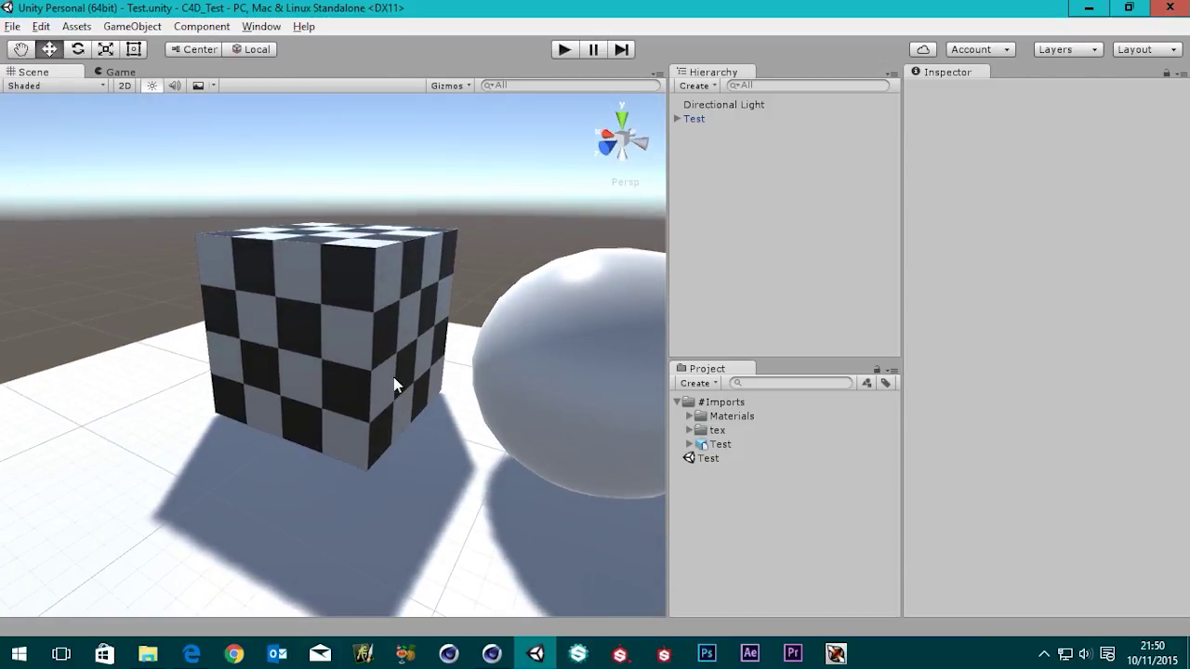
Step: Switch to Cinema 4D, activate Live Selection in polygon mode for the cube, and display its texture tag's properties
left_click(492, 653)
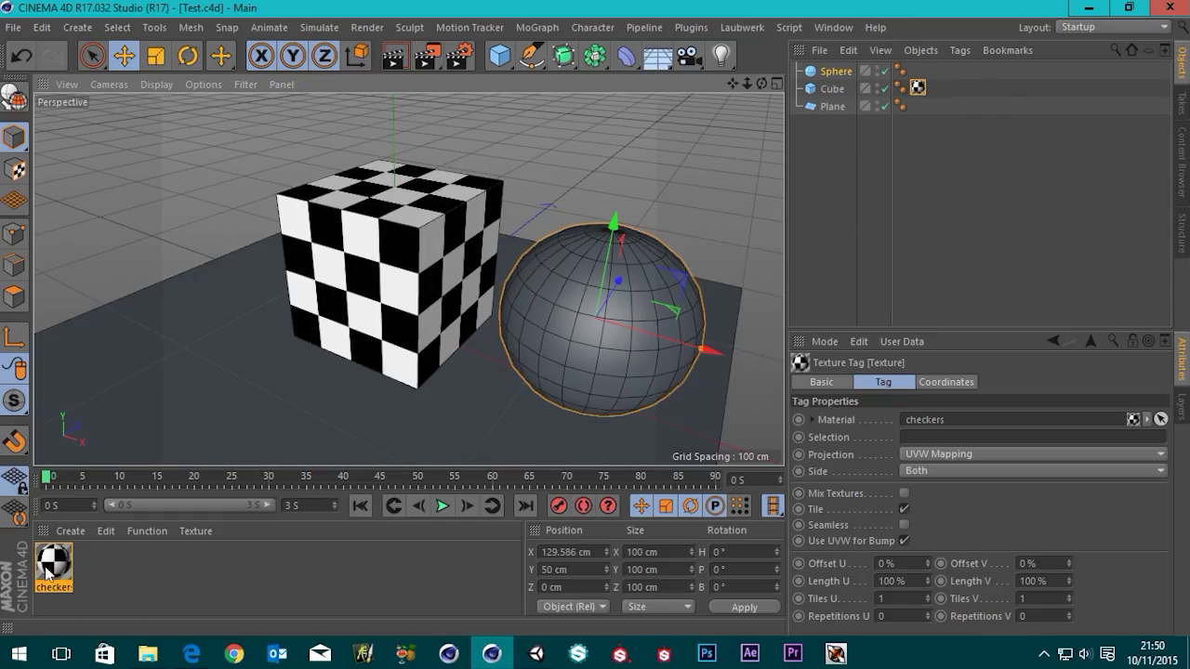
left_click(832, 89)
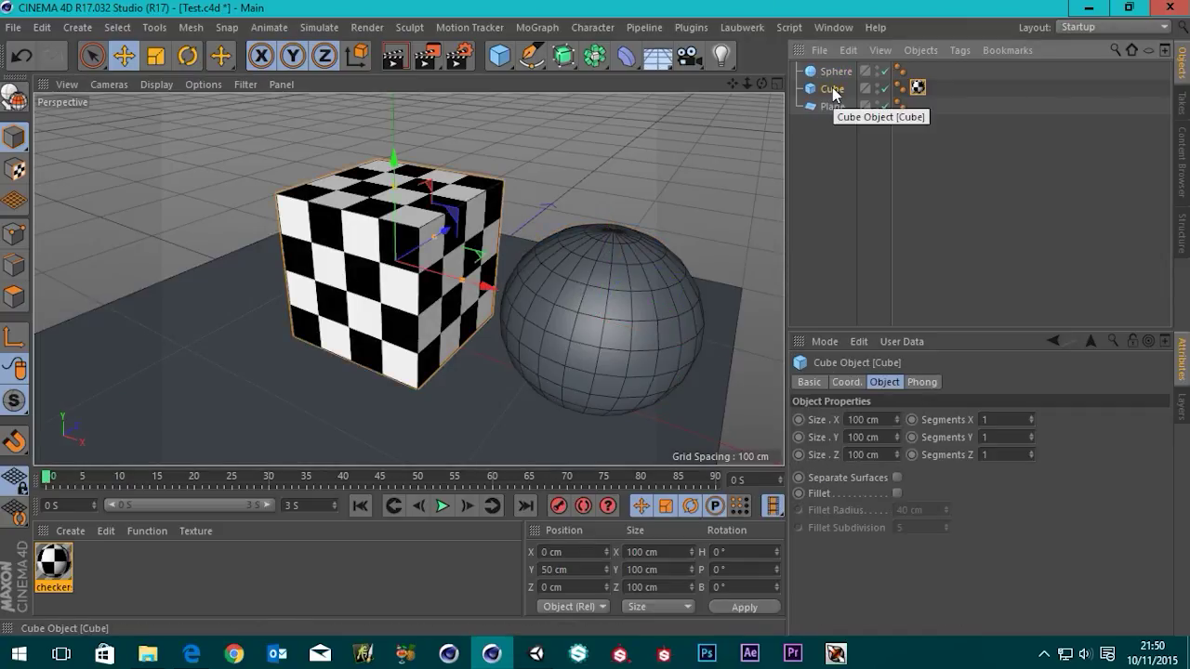
left_click(92, 57)
left_click(11, 299)
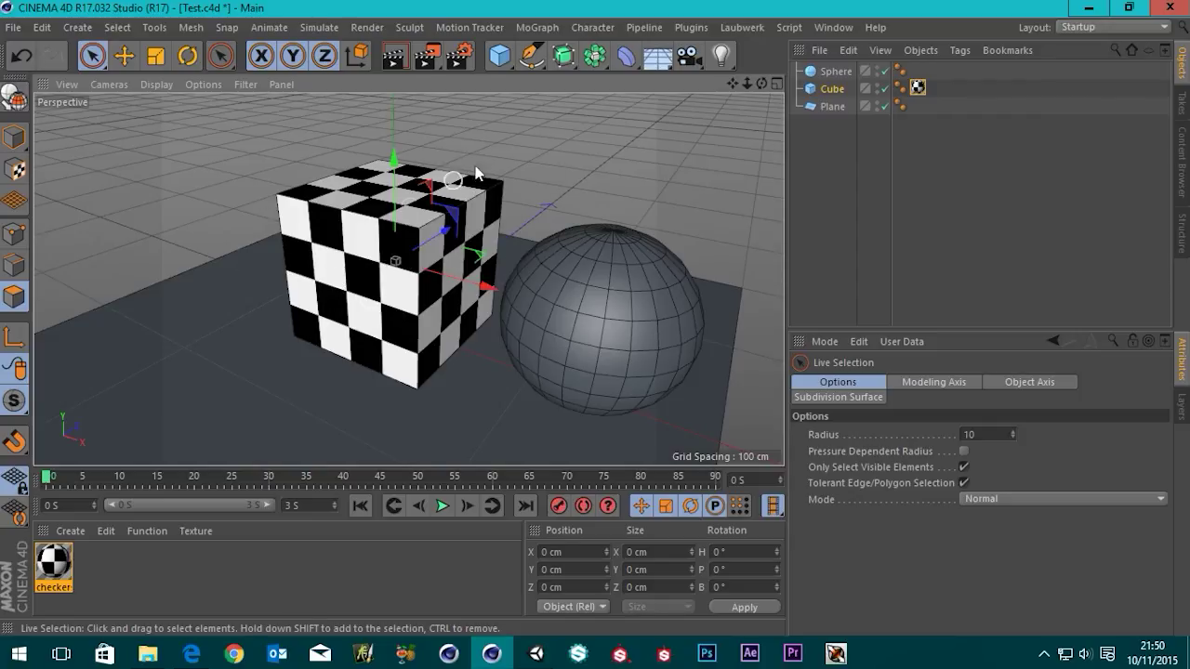
left_click(918, 89)
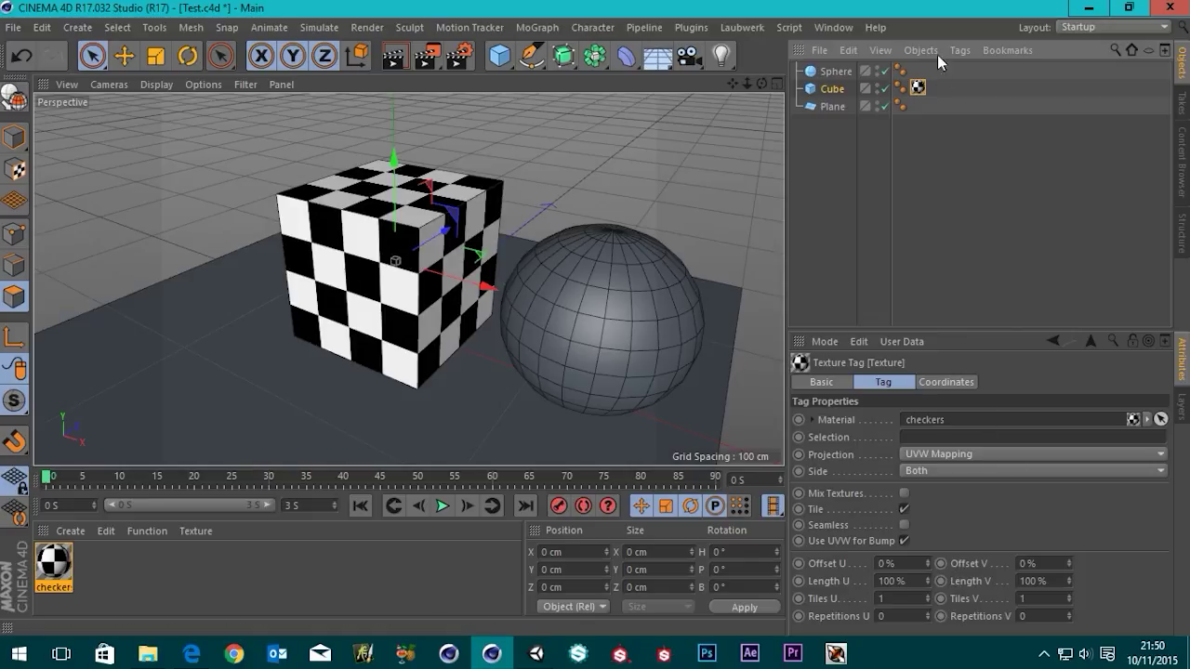
Step: Save the project and compare the cube's texture in Cinema 4D with its Unity import
left_click(14, 26)
left_click(32, 171)
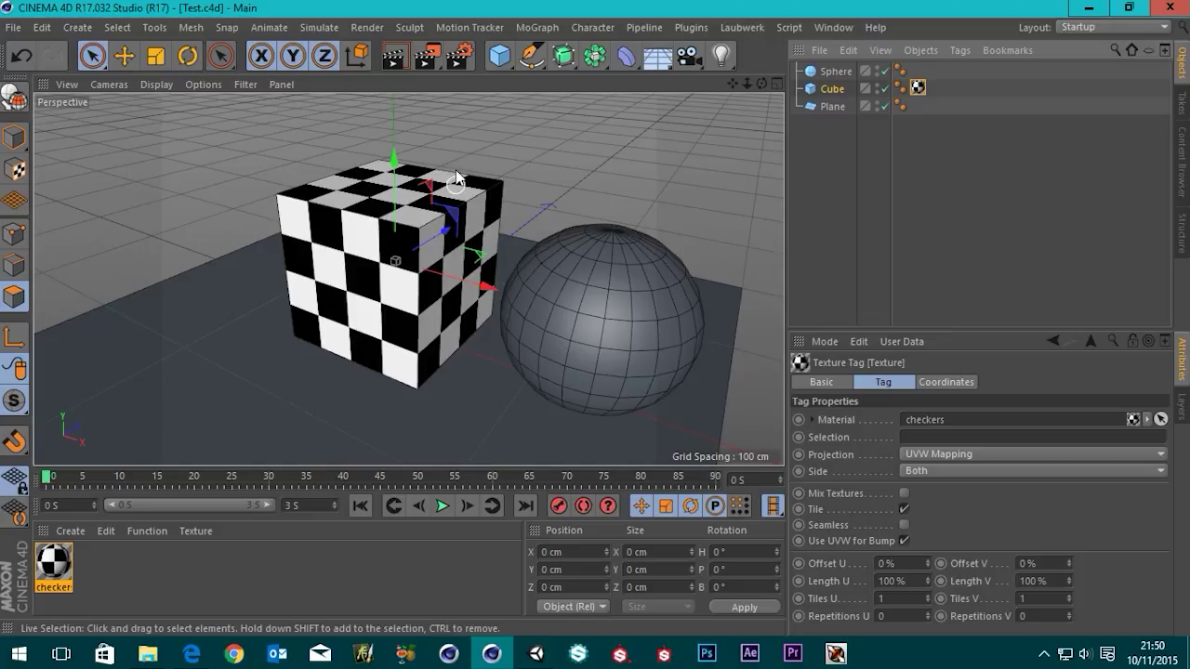
left_click(537, 653)
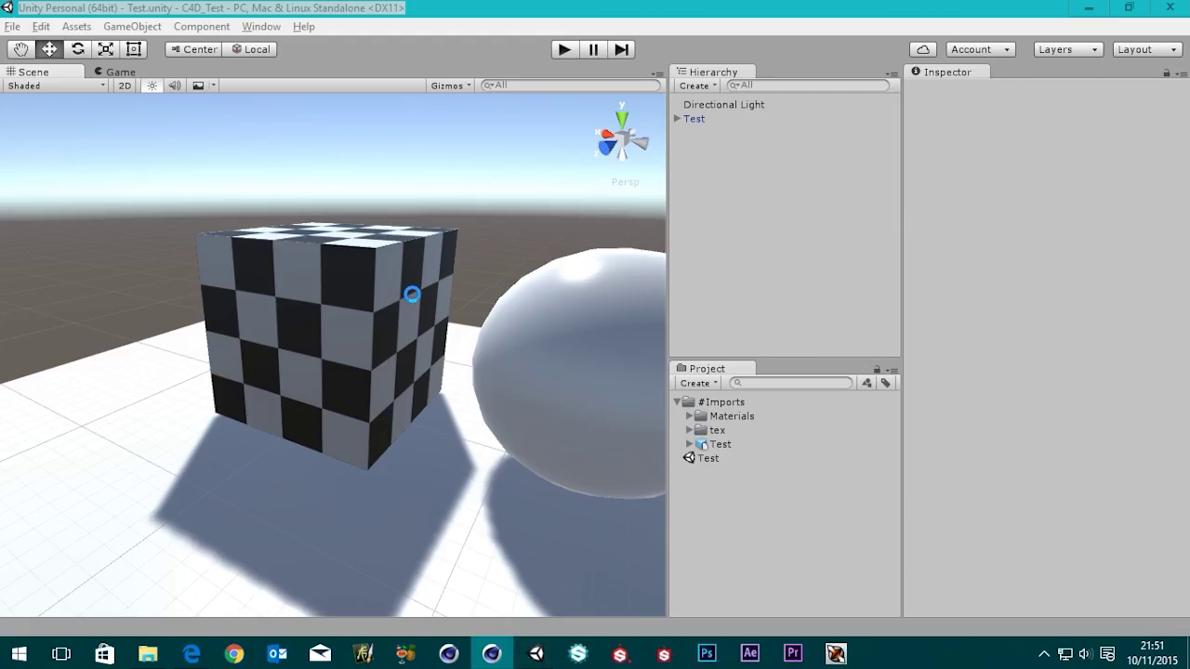
left_click(491, 654)
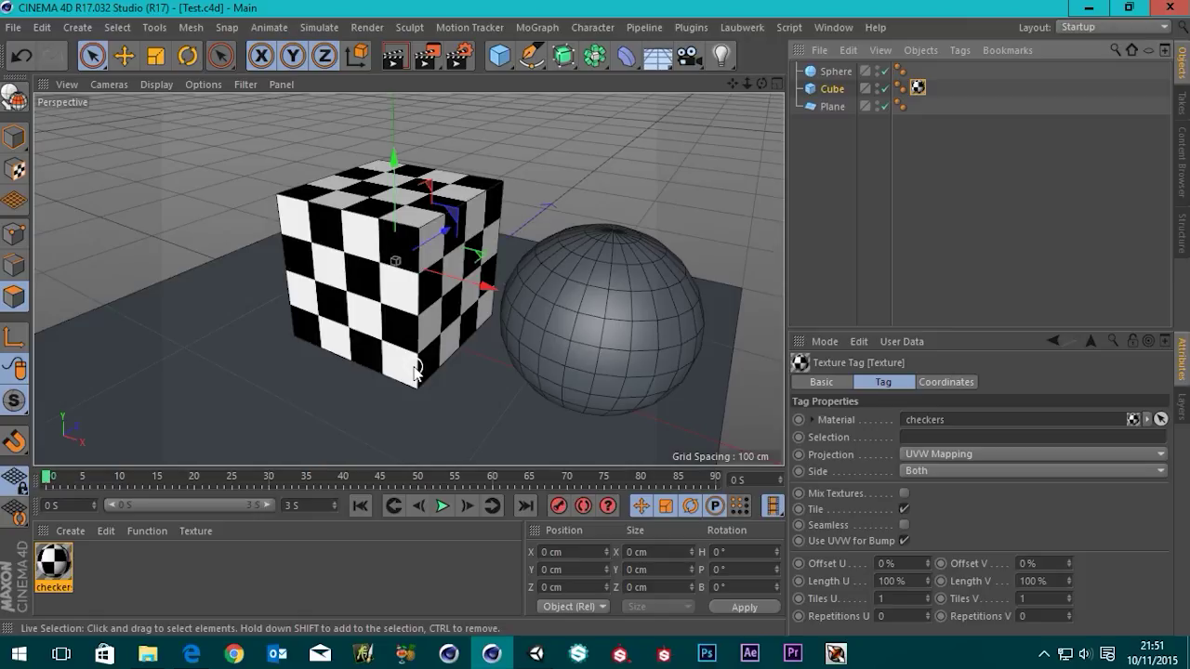
left_click(535, 654)
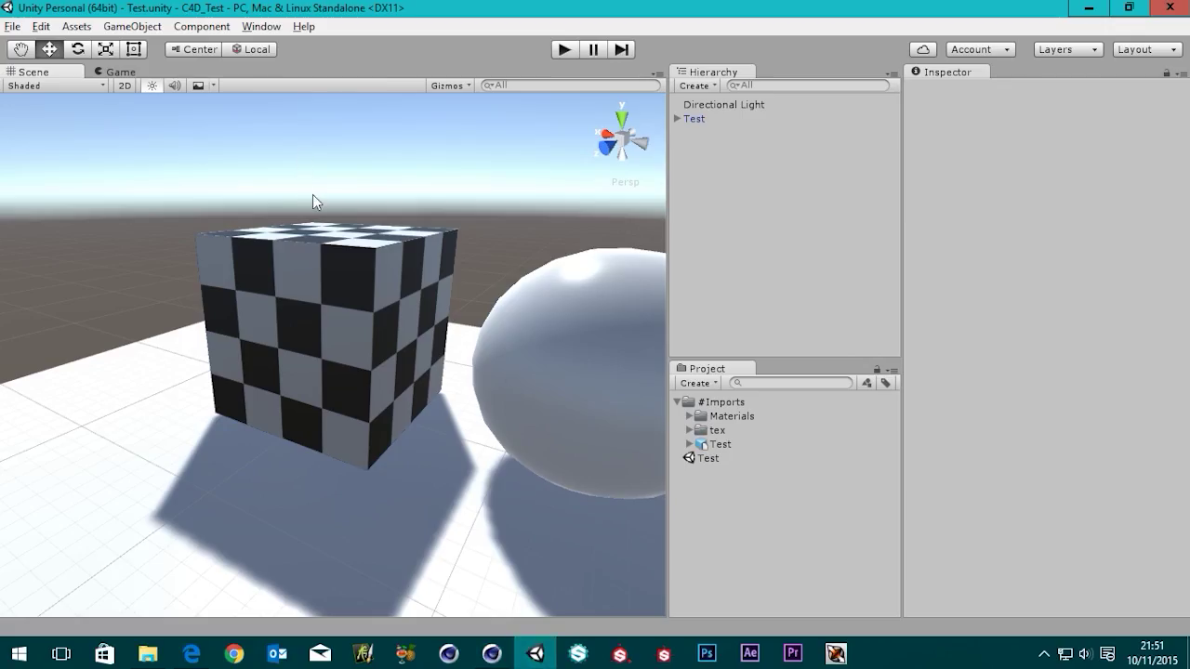
Step: In Cinema 4D, set both Tiles U and Tiles V of the cube's texture tag to 2
left_click(490, 652)
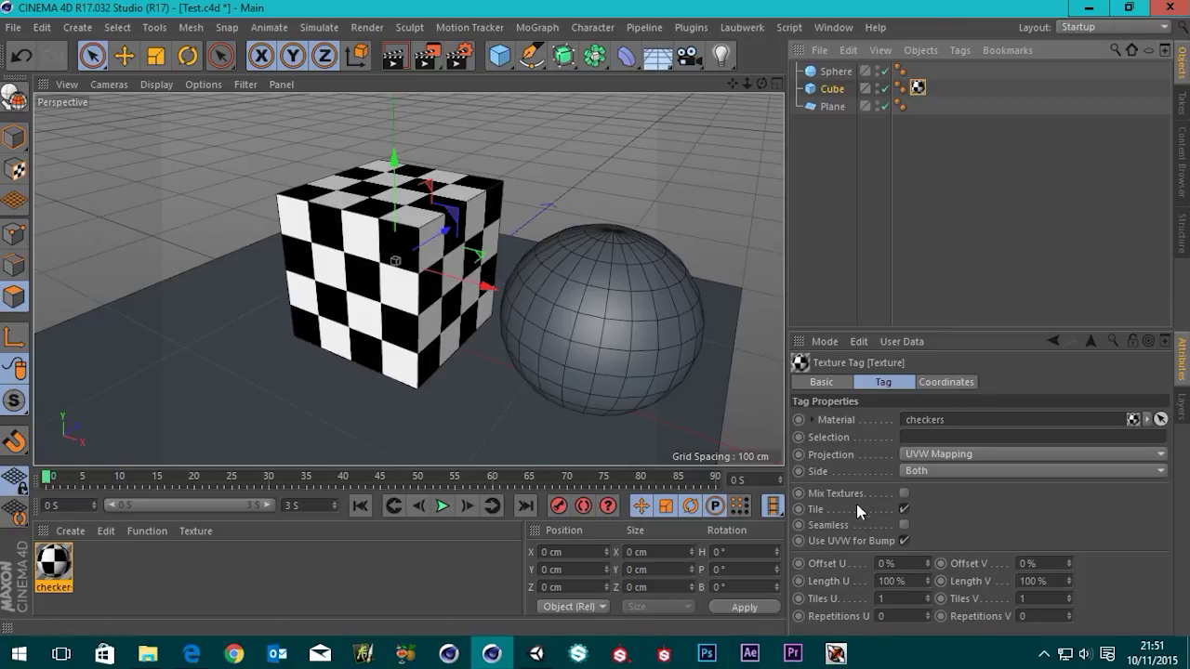
left_click(893, 596)
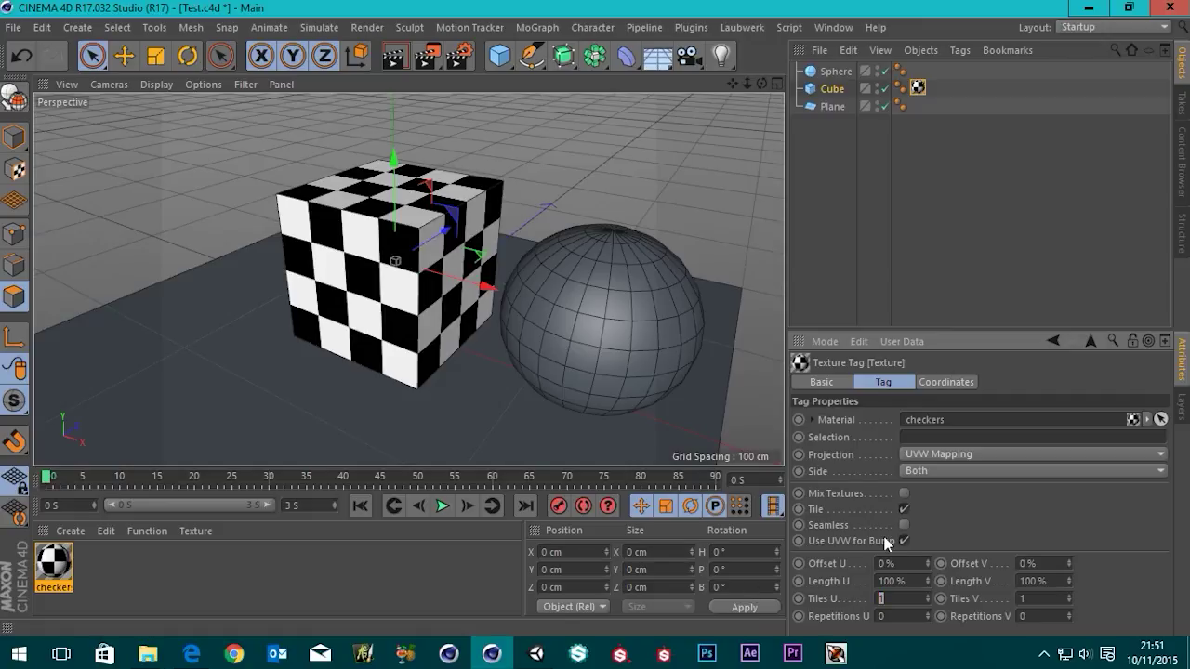
type("2")
key("Return")
left_click(1053, 598)
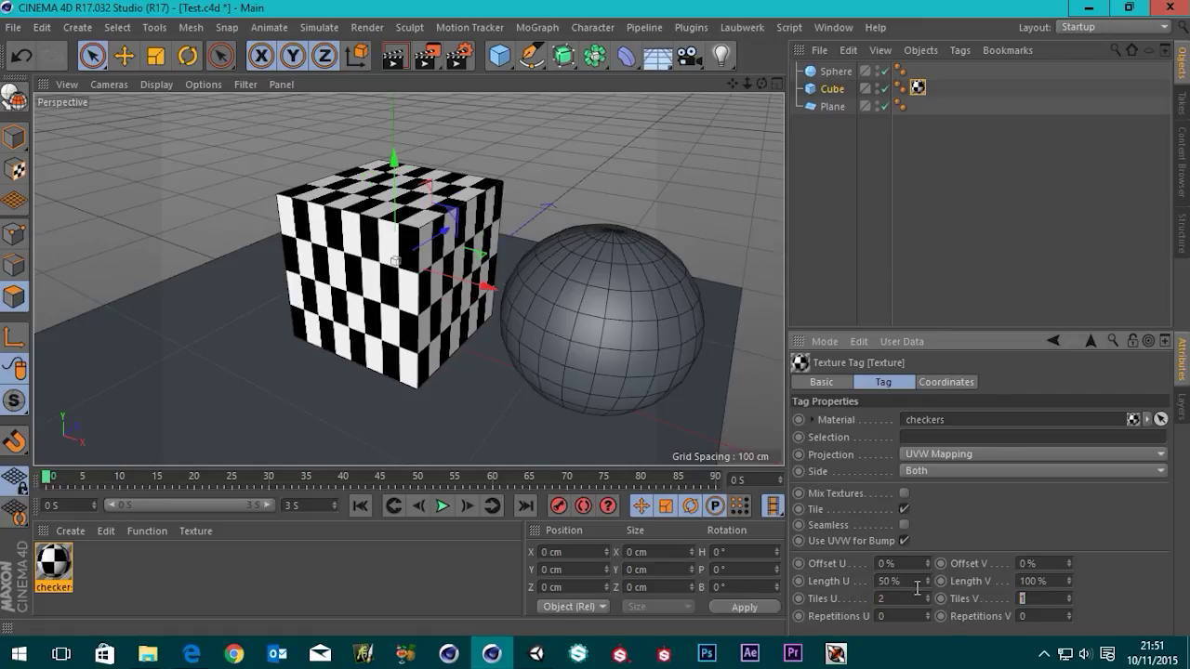
type("2")
key("Tab")
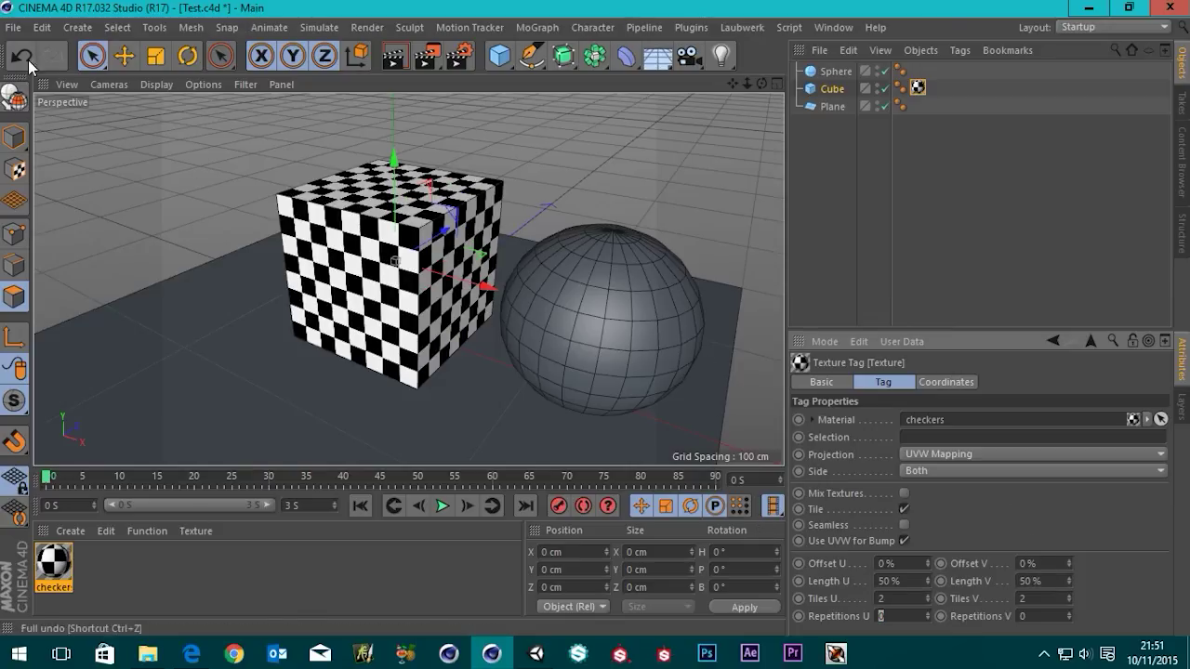
Step: Save the retiled project and switch to Unity to check the cube's updated texture
left_click(14, 27)
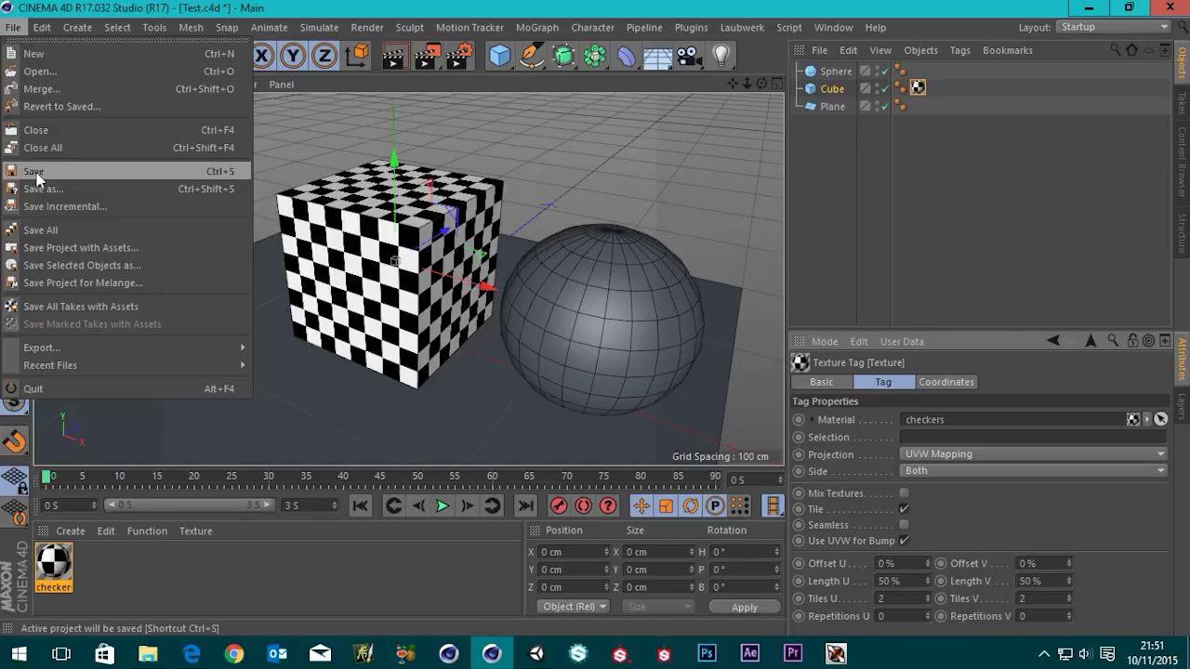
left_click(35, 173)
left_click(537, 655)
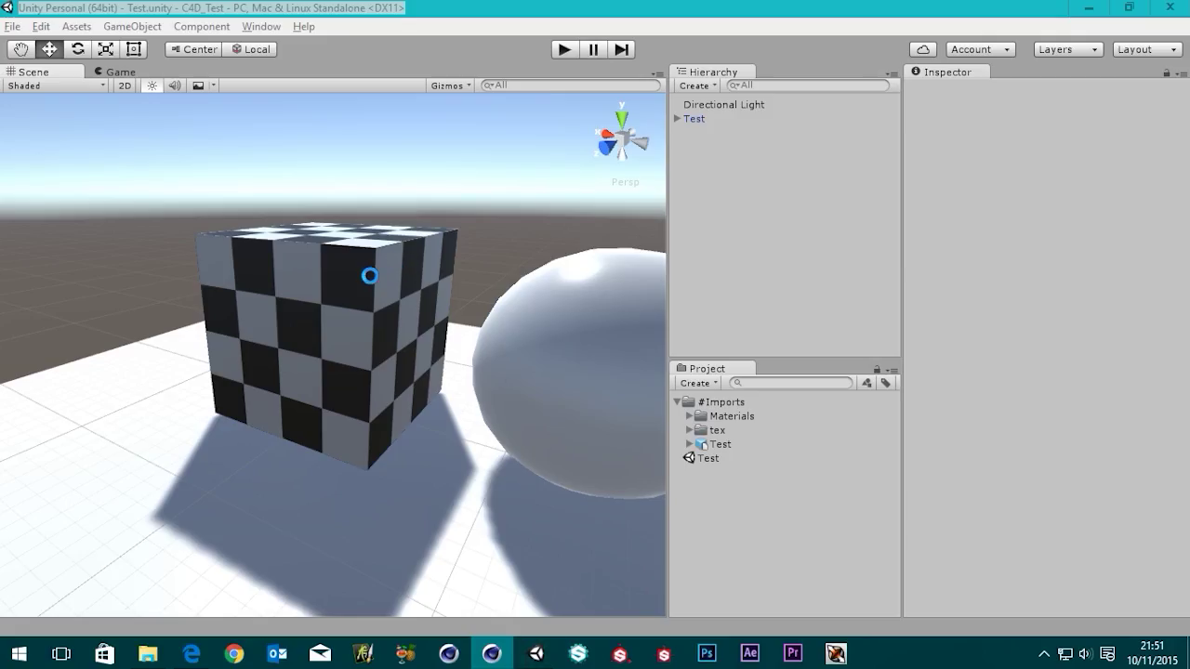
Step: Return to Cinema 4D and set both Tiles U and Tiles V of the cube's texture tag to 1
left_click_drag(332, 298, 311, 218, "alt")
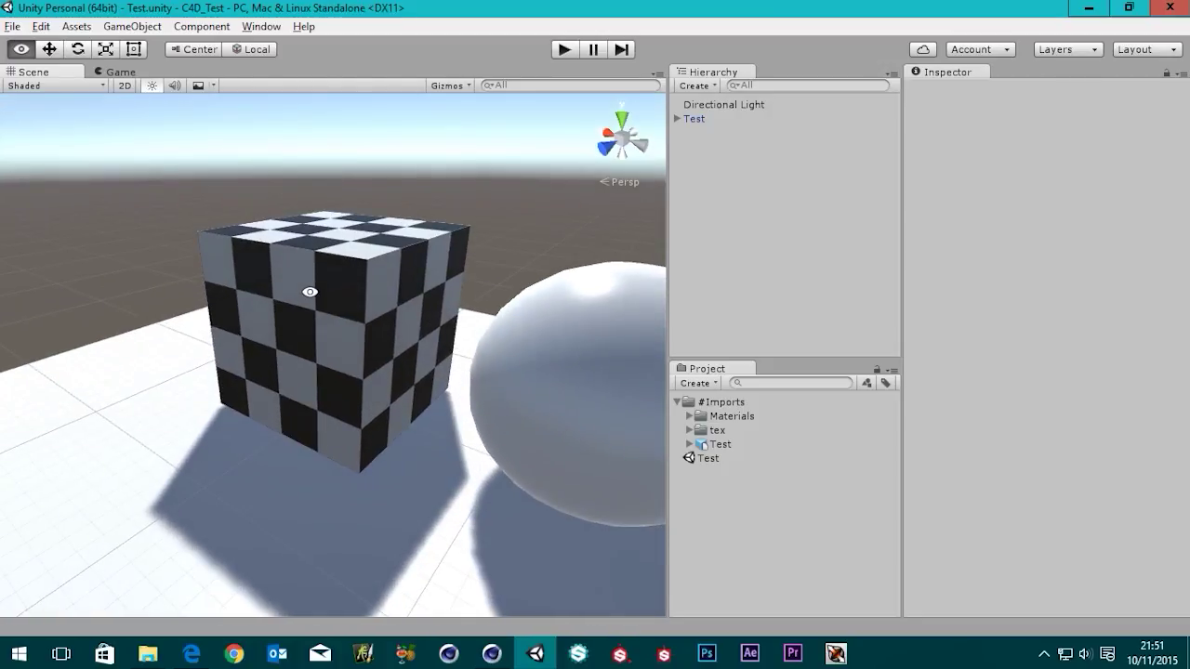
left_click(494, 655)
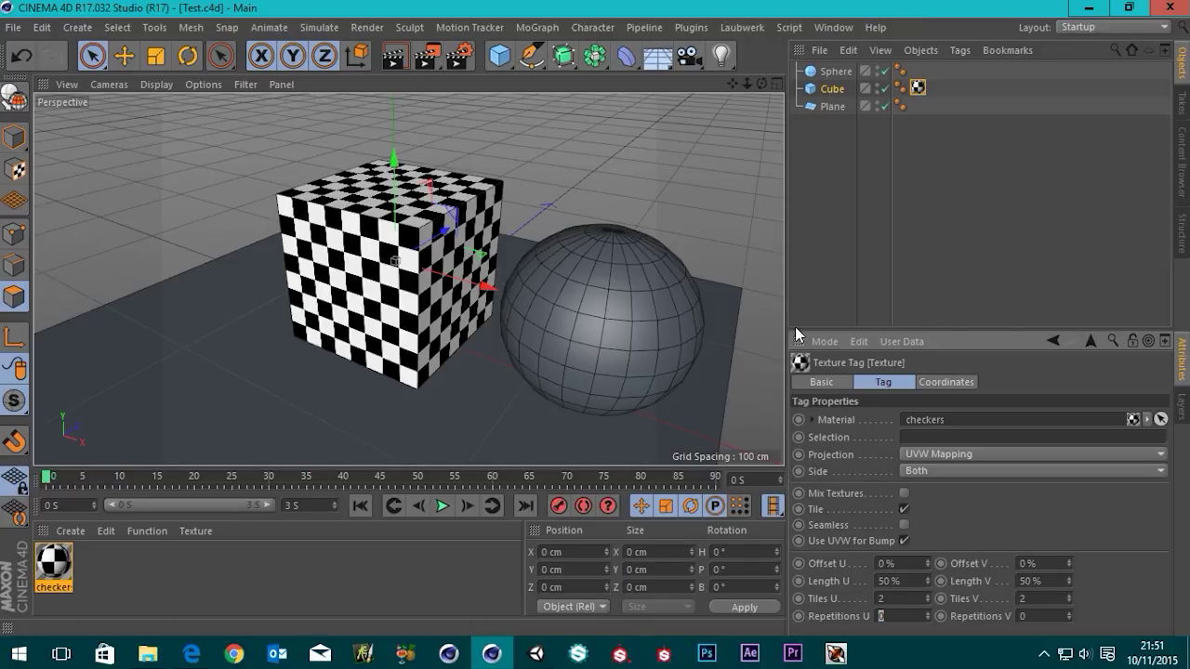
left_click(909, 598)
key("Tab")
type("1")
key("Tab")
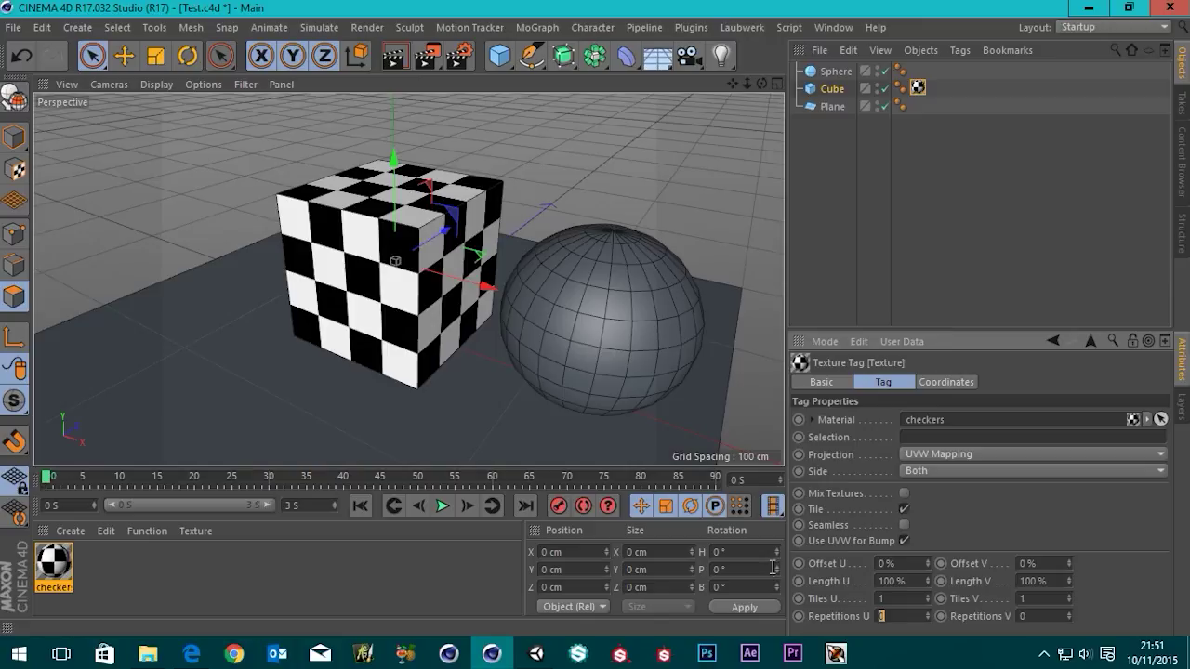
Step: Switch to Unity and set the albedo colour of the cube's CheckersColor material to white, FFFFFF
left_click(535, 654)
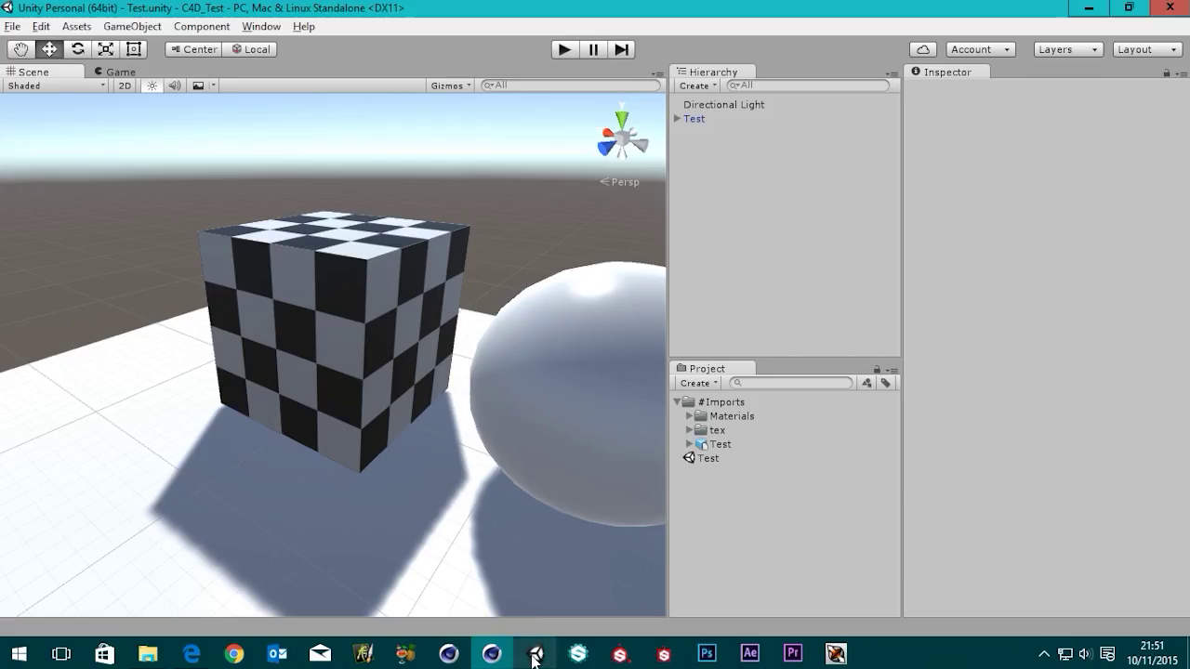
left_click(309, 298)
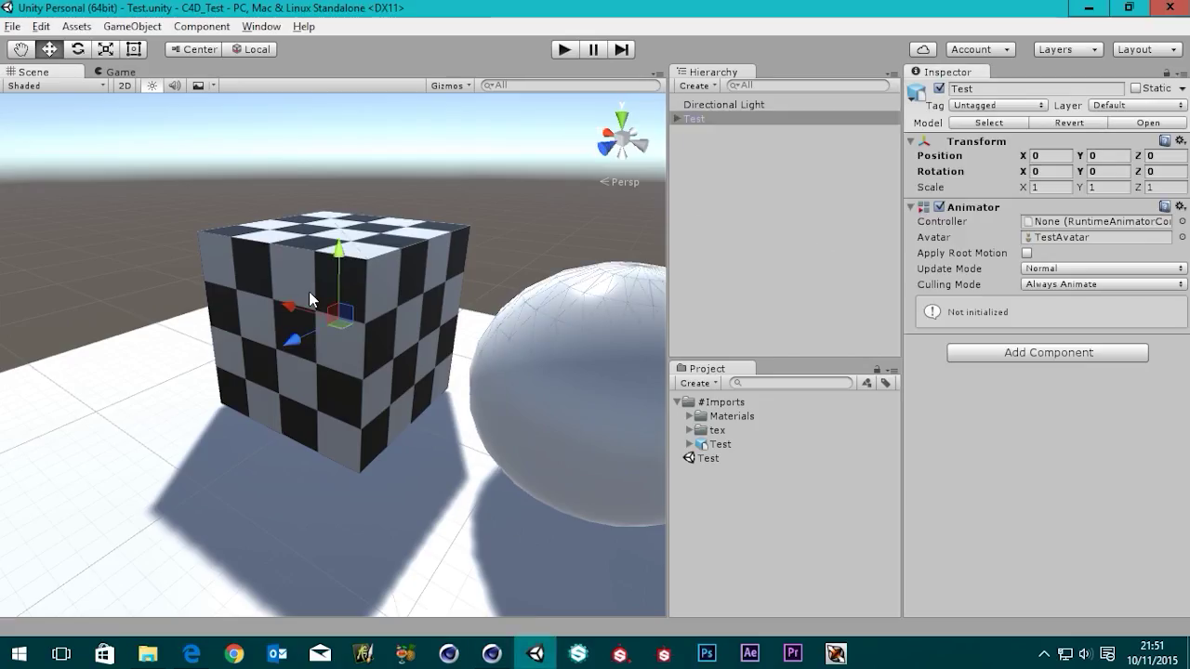
left_click(309, 299)
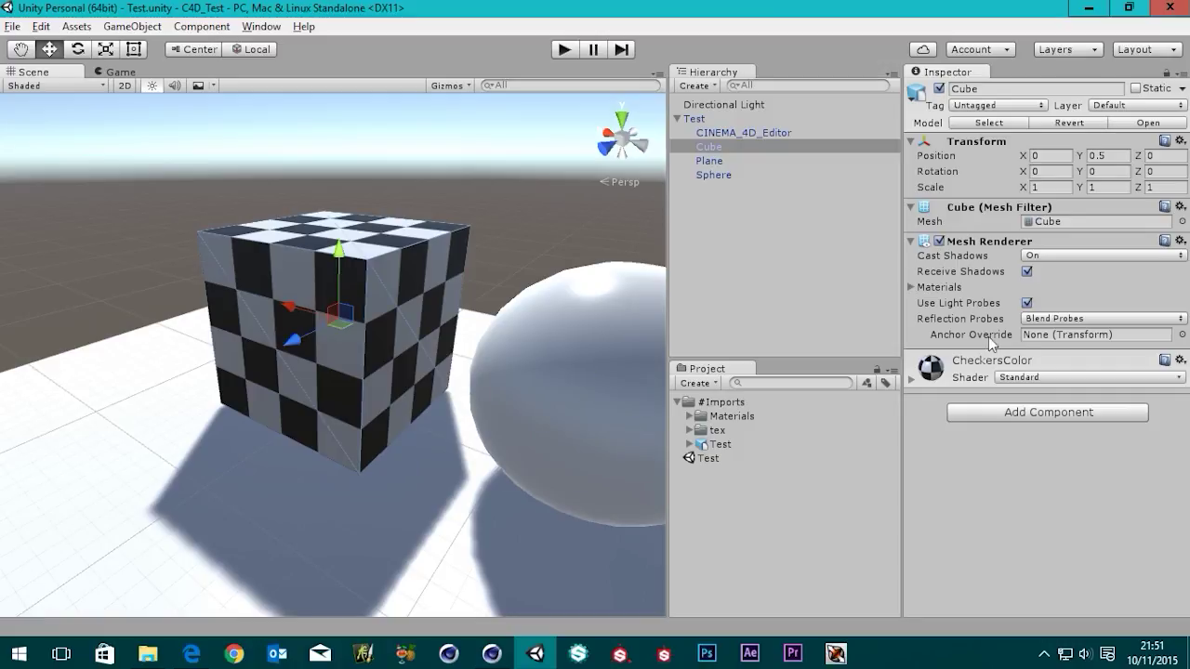
left_click(910, 378)
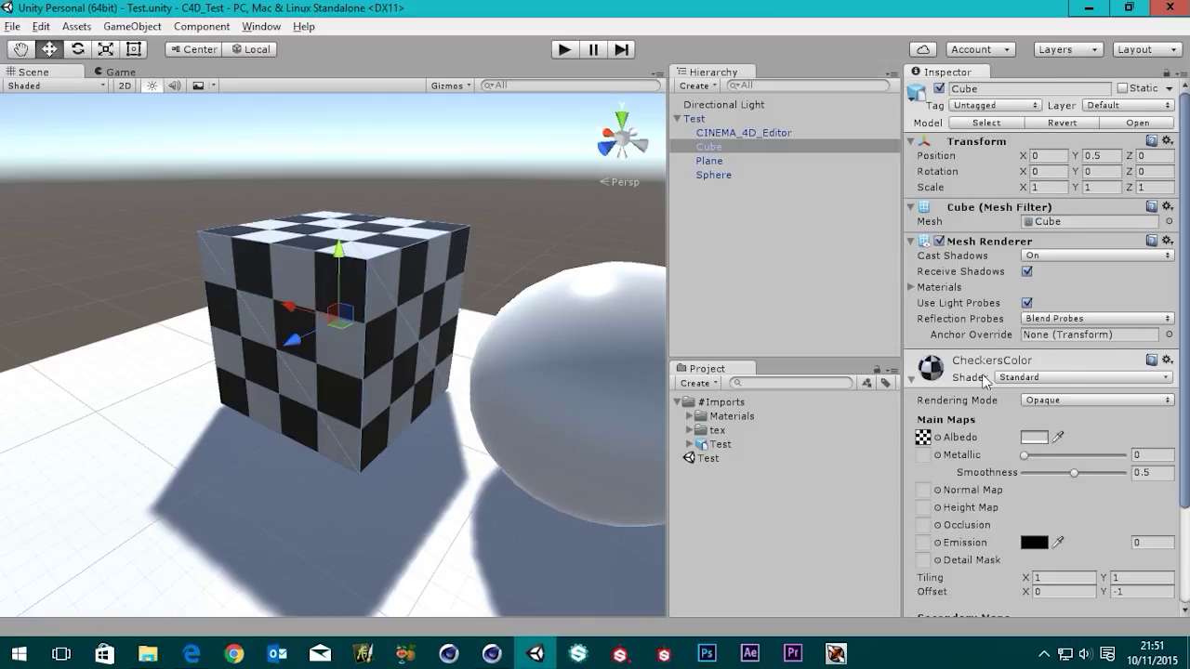
left_click(1034, 437)
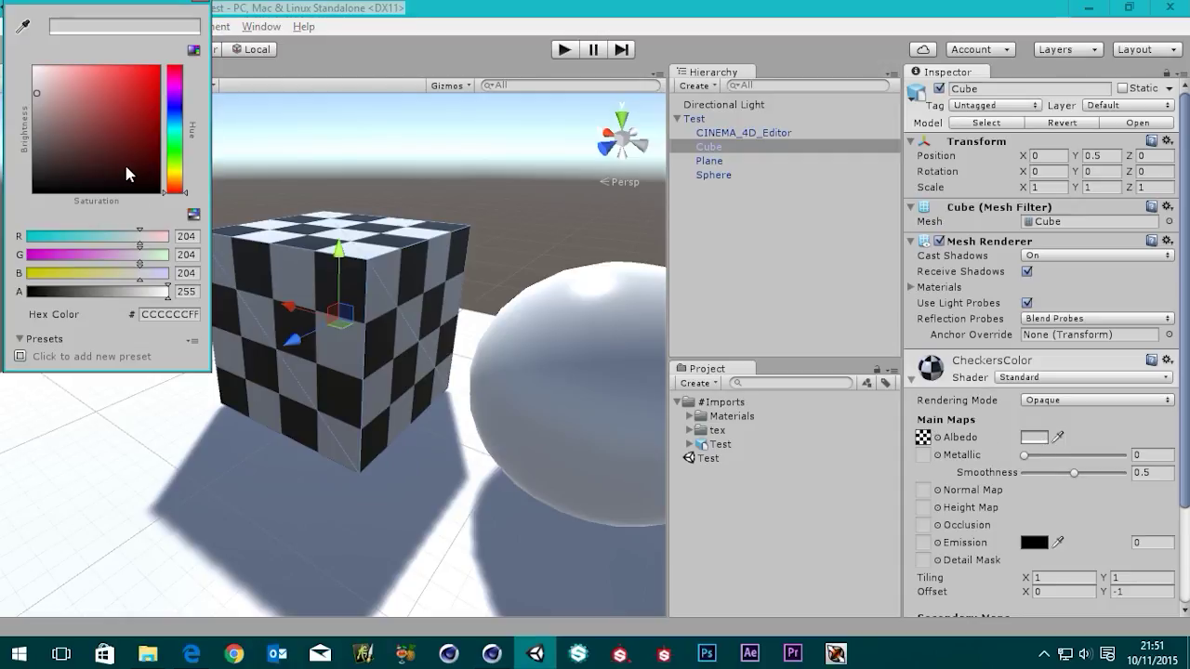
left_click_drag(100, 144, 5, 50)
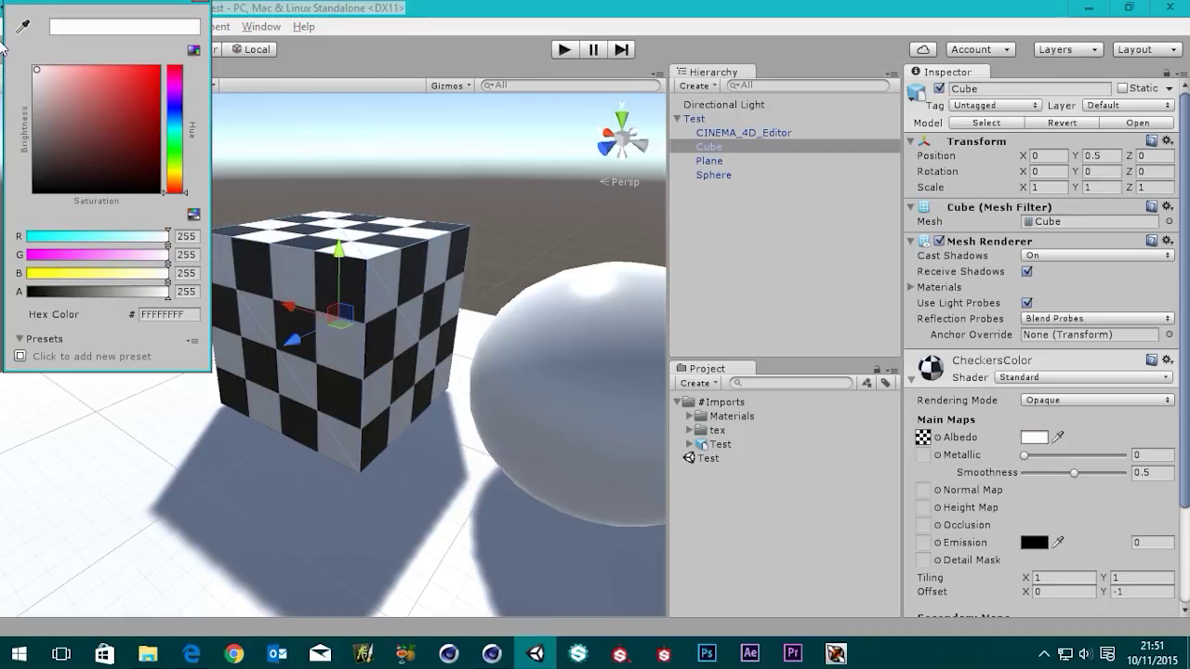
left_click(206, 7)
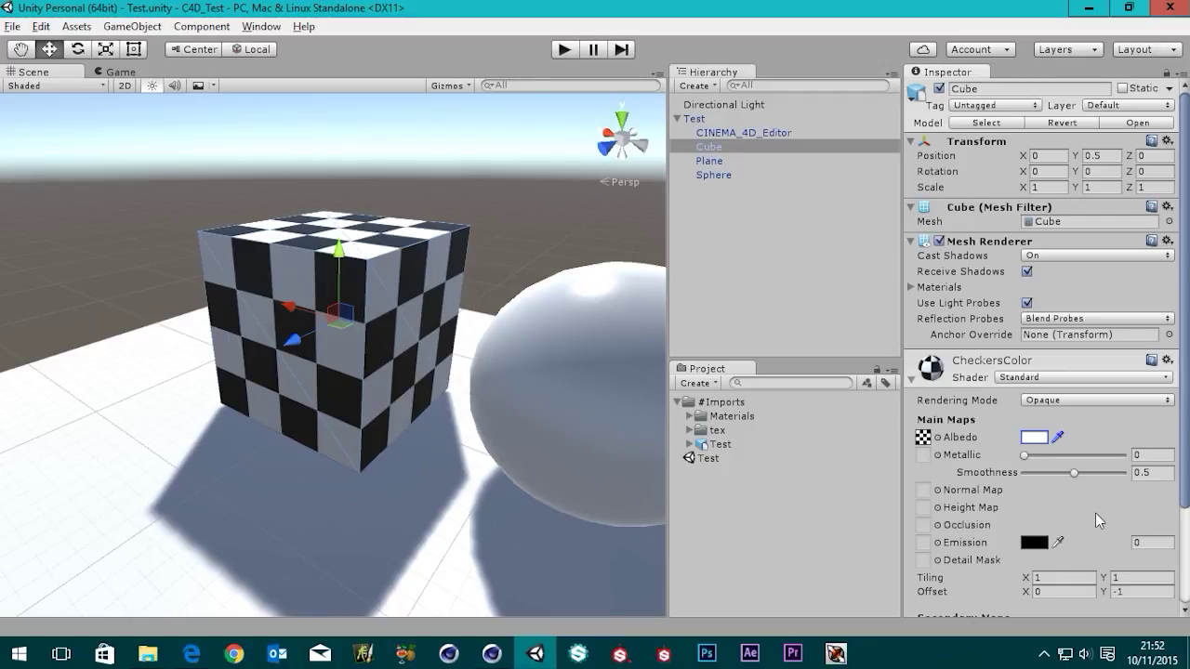
Step: Set the CheckersColor material's main maps tiling to 2 in both X and Y
left_click_drag(1179, 473, 1186, 561)
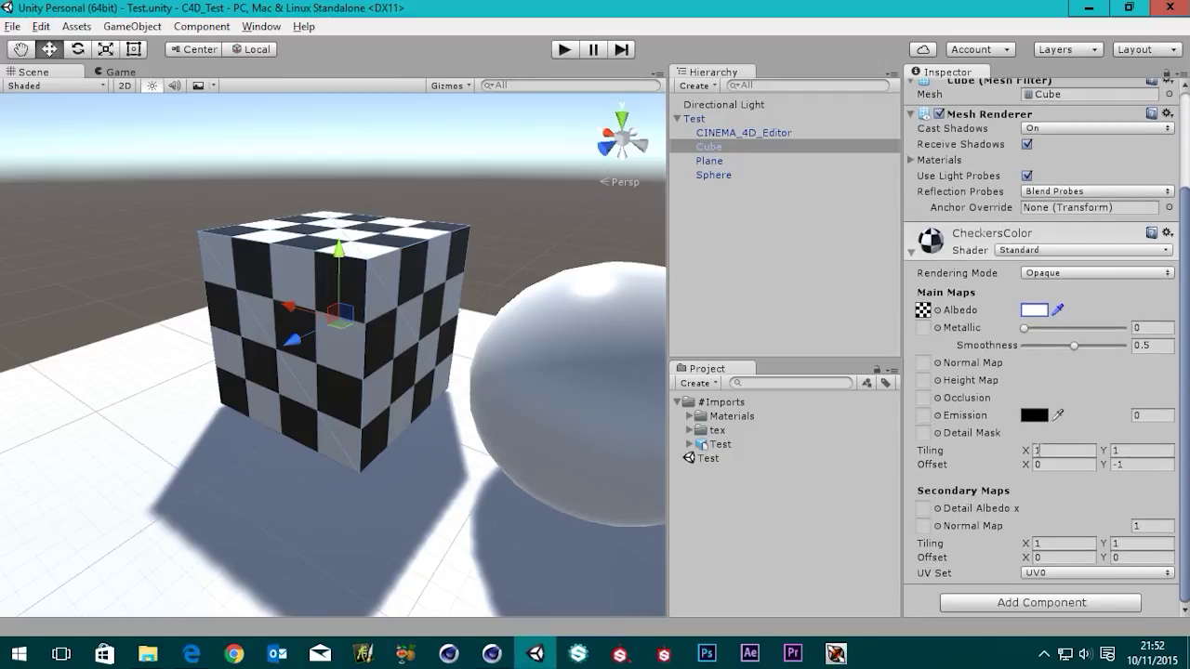
left_click(1054, 452)
type("21")
key("Tab")
type("2")
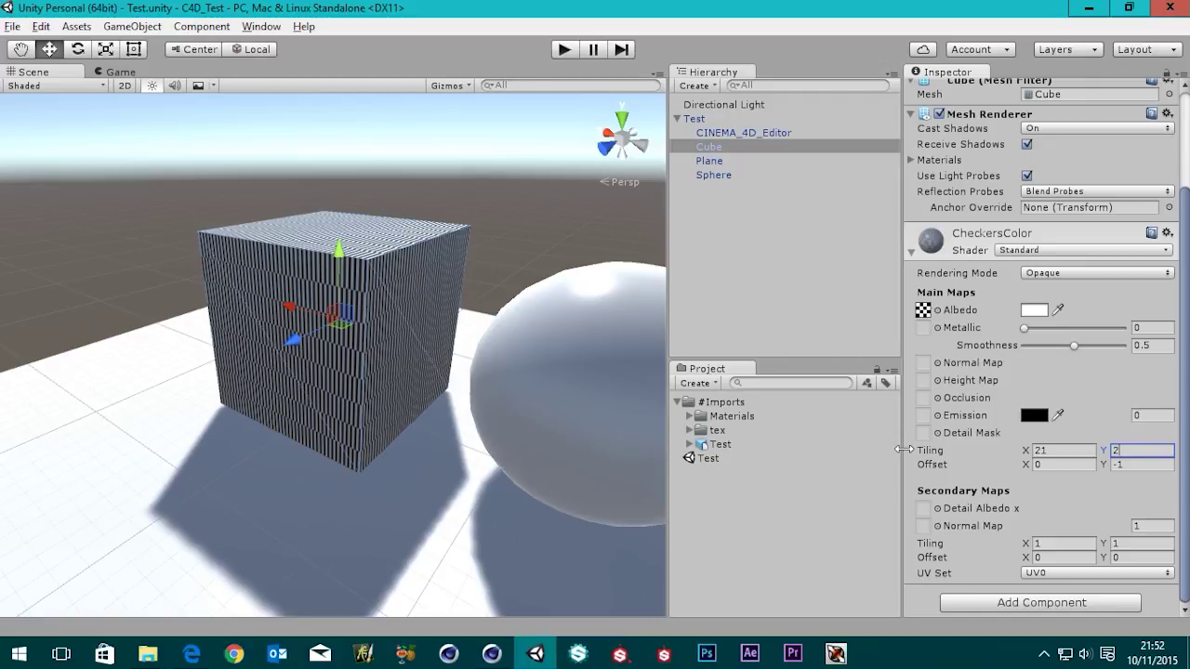
key("shift+Tab")
type("2")
scroll(576, 586, "down", 2)
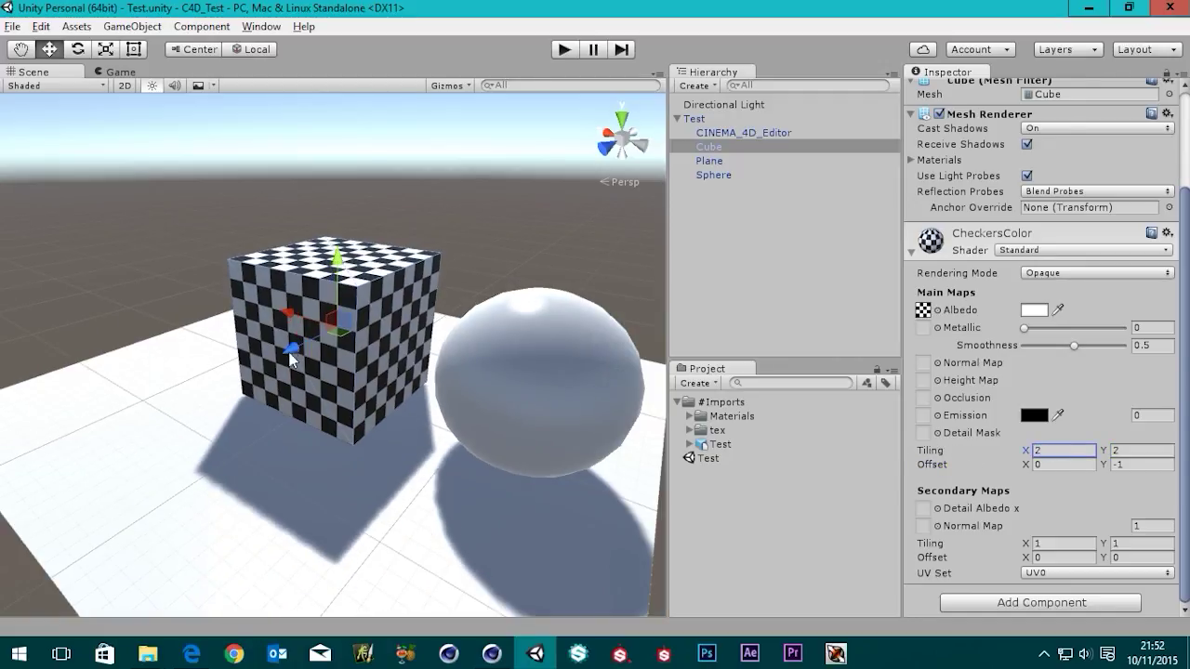
Step: Set Tiles U and Tiles V of the cube's texture tag to 2 in Cinema 4D and re-enter 2 for Unity's main X tiling
left_click(491, 655)
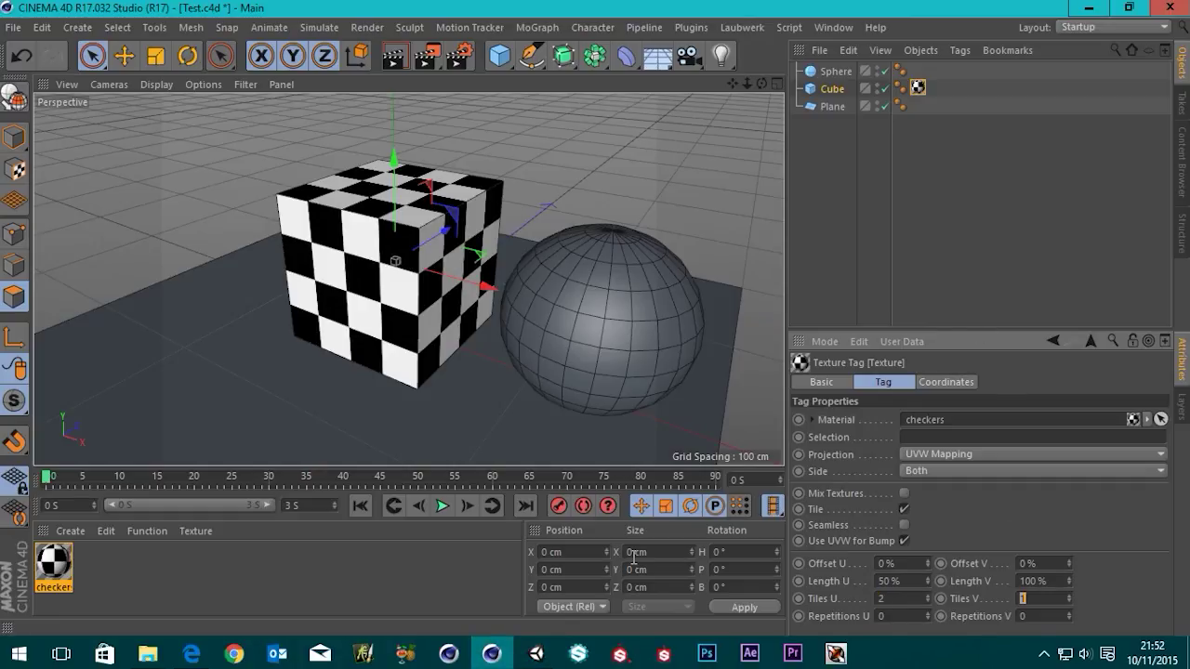
left_click(528, 656)
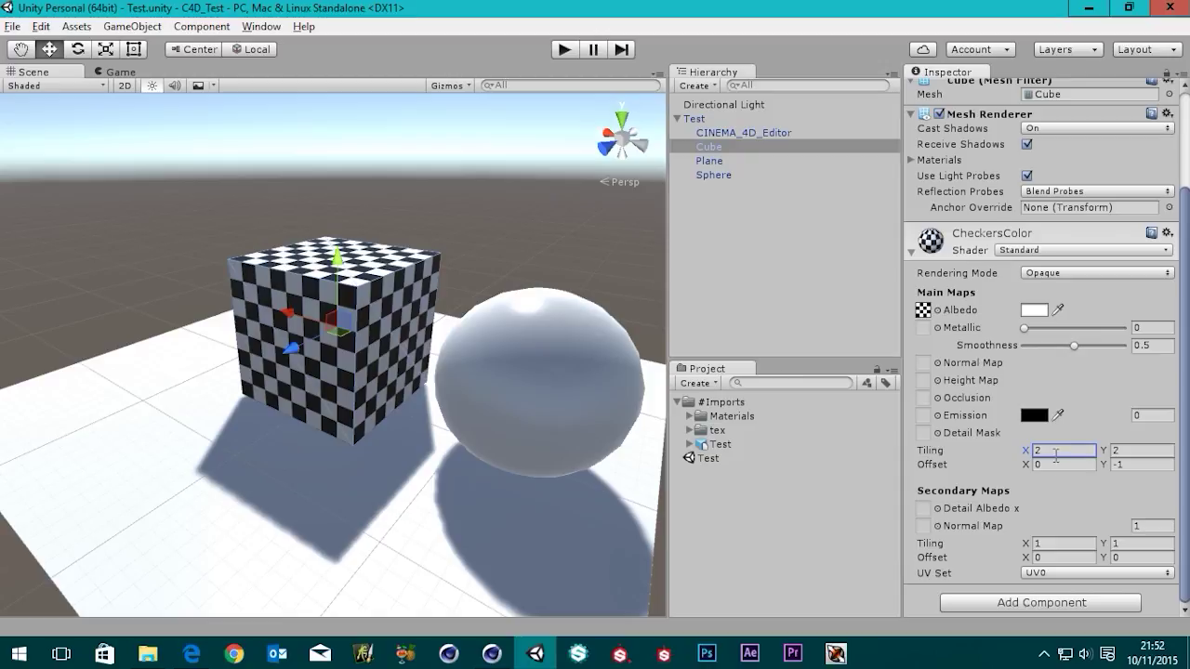
left_click_drag(1025, 451, 1086, 454)
type("2")
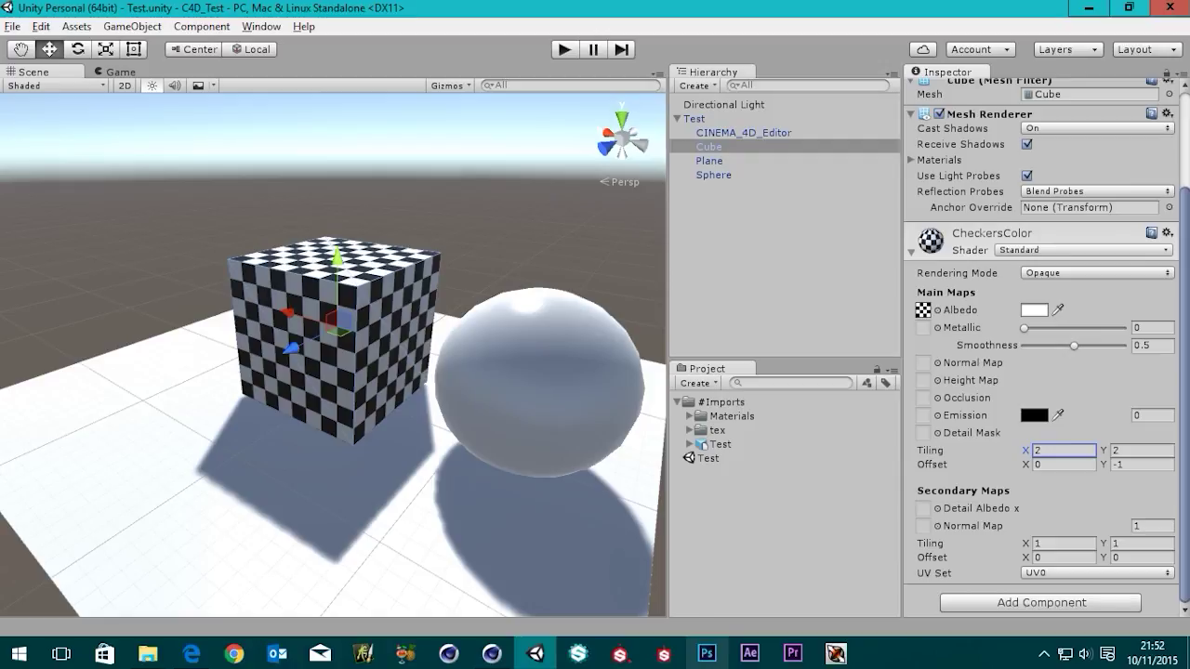
Step: In Cinema 4D, try Cylindrical and Spherical projection on the cube's texture tag and inspect the texture on the cube
left_click(495, 655)
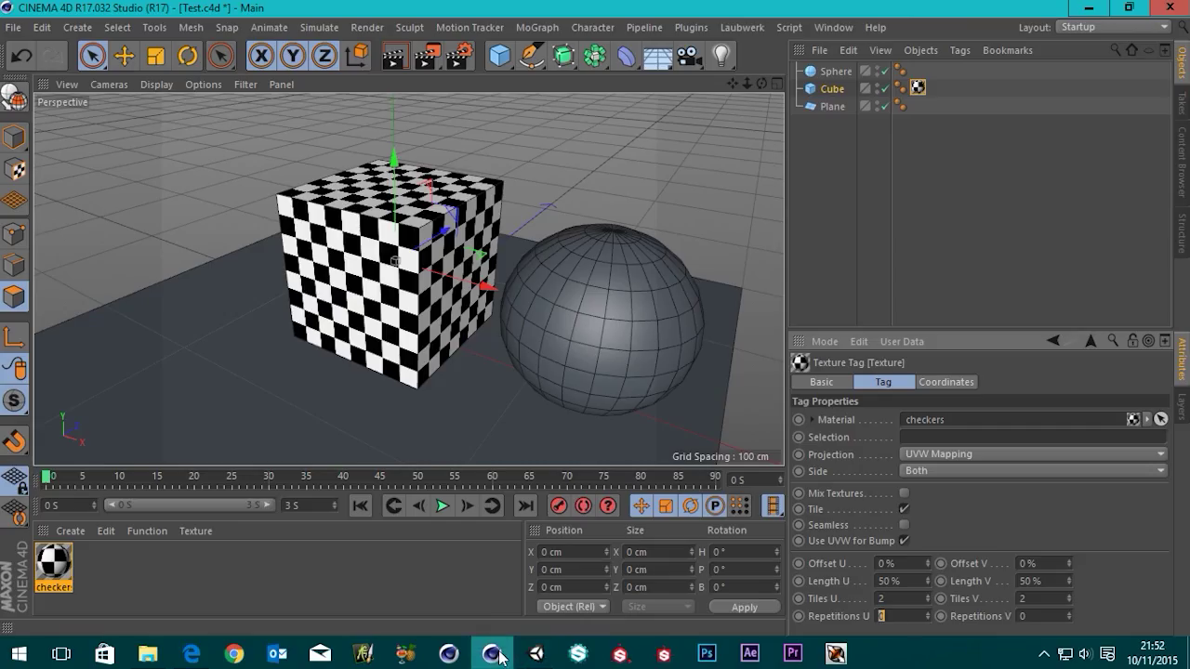
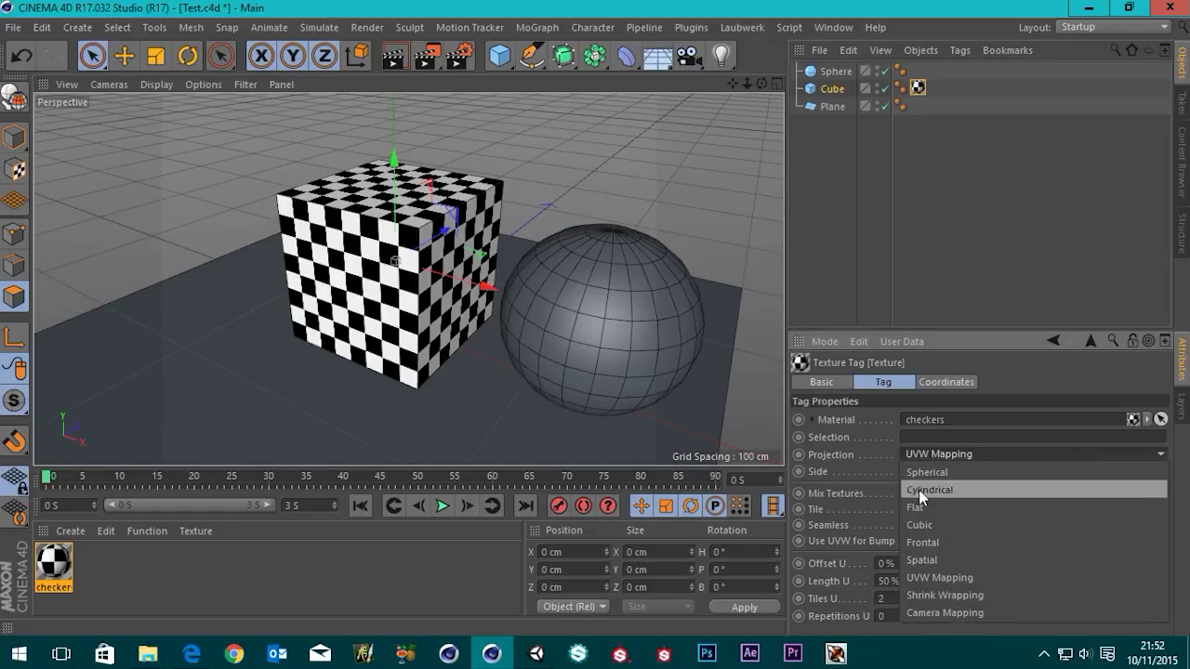
left_click(918, 490)
left_click(939, 454)
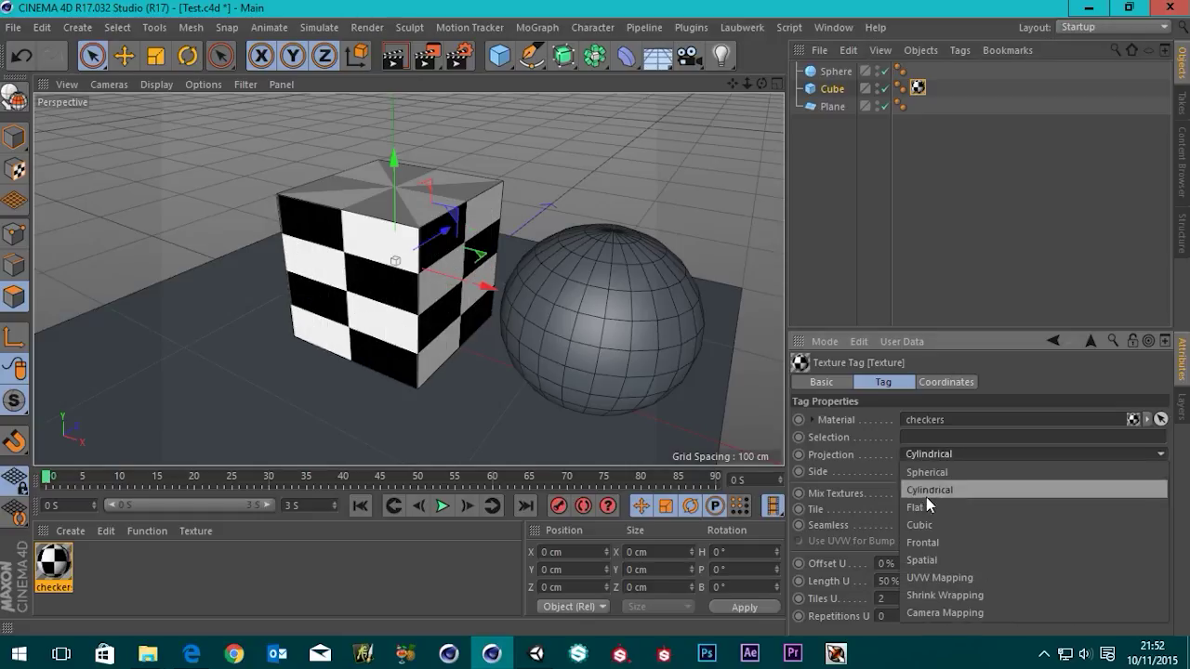
left_click(937, 484)
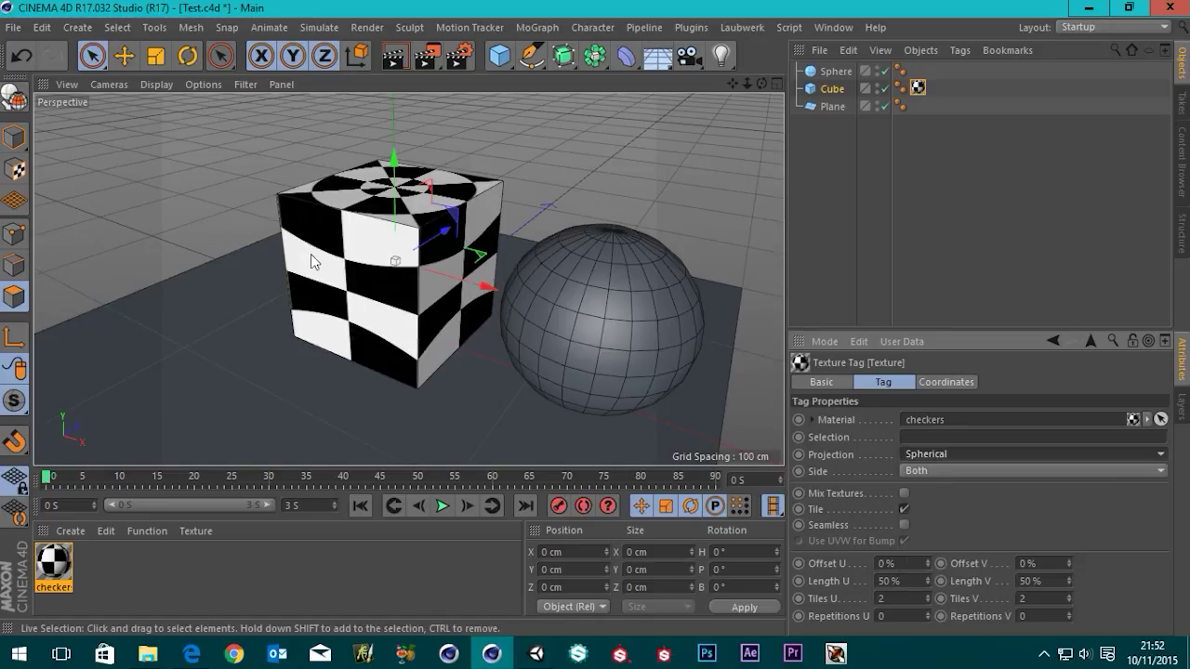
scroll(329, 242, "up", 3)
left_click_drag(329, 242, 427, 279, "alt")
Step: Save the project with the spherical projection and switch to Unity to inspect the cube's reimported texture
left_click(13, 27)
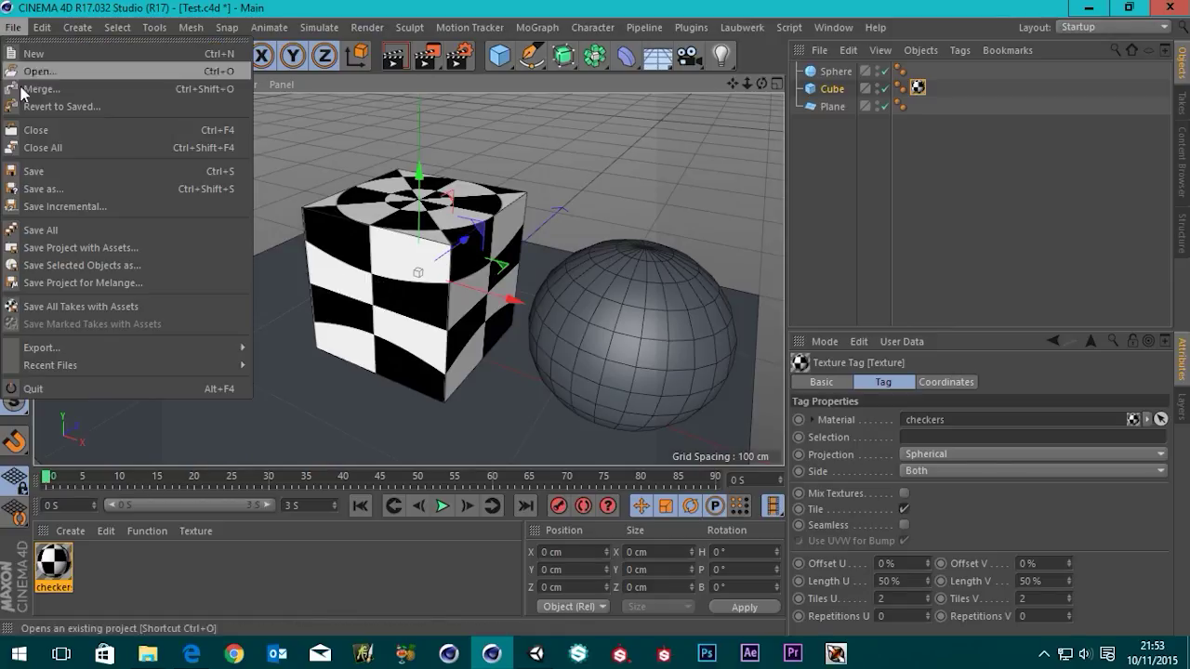
left_click(35, 174)
left_click(538, 654)
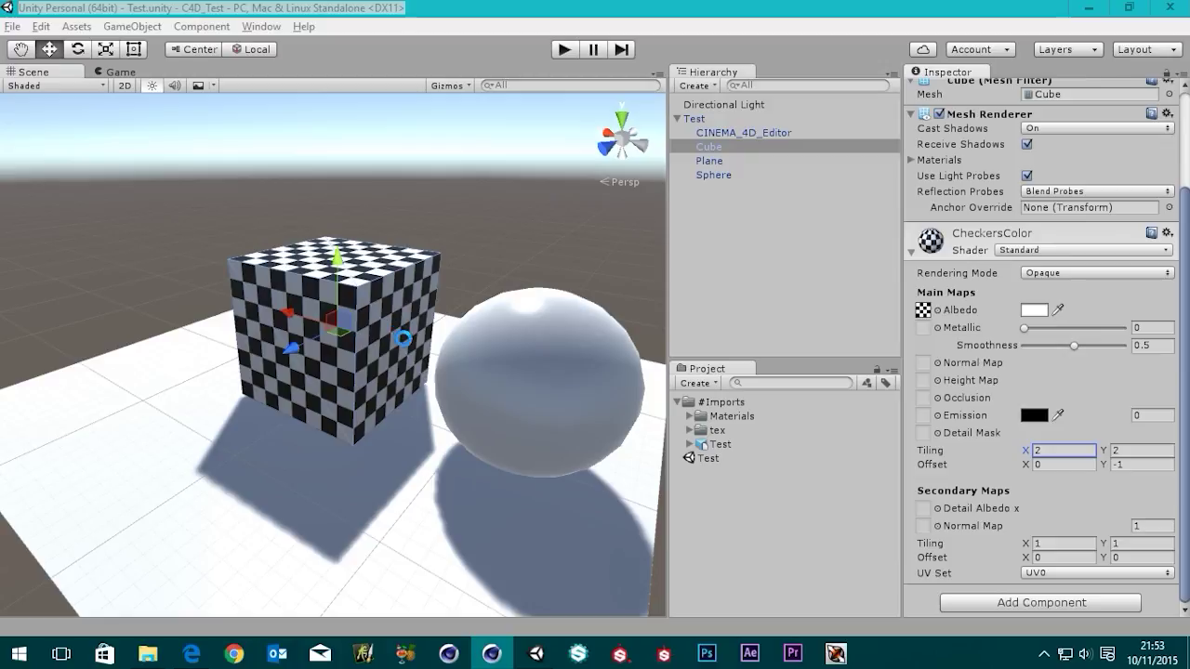
left_click_drag(455, 250, 337, 342, "alt")
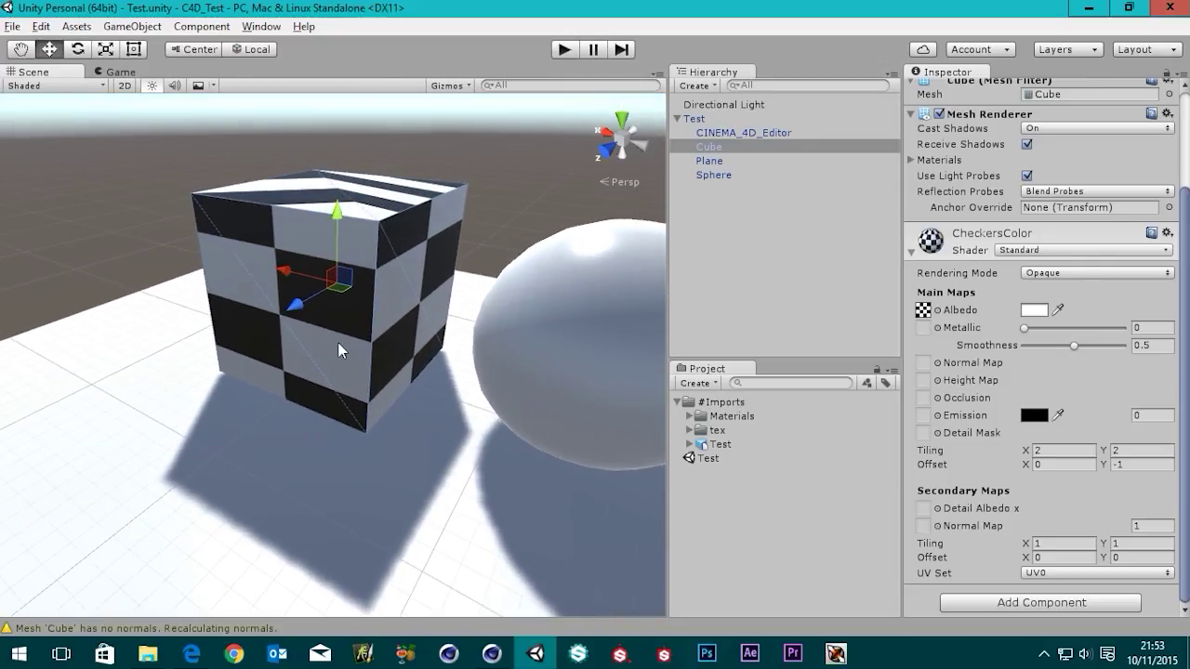
Step: Return to Cinema 4D, display the cube's texture tag properties, and choose Spherical projection again
left_click(1087, 7)
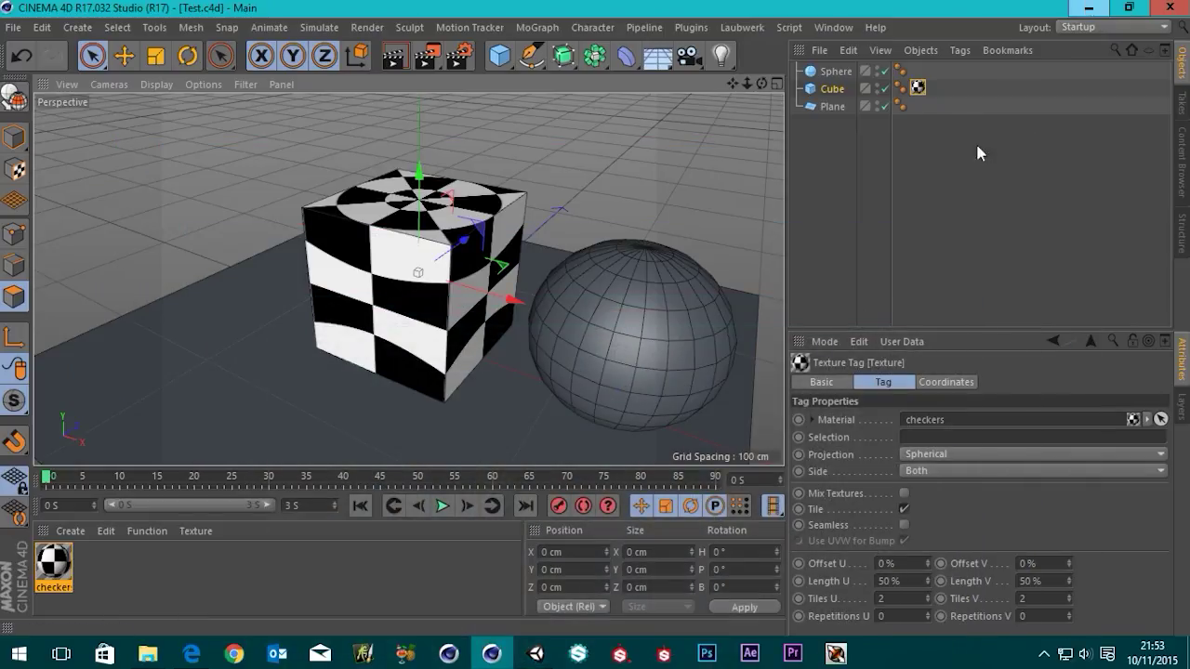
left_click(830, 184)
left_click(834, 89)
left_click(916, 88)
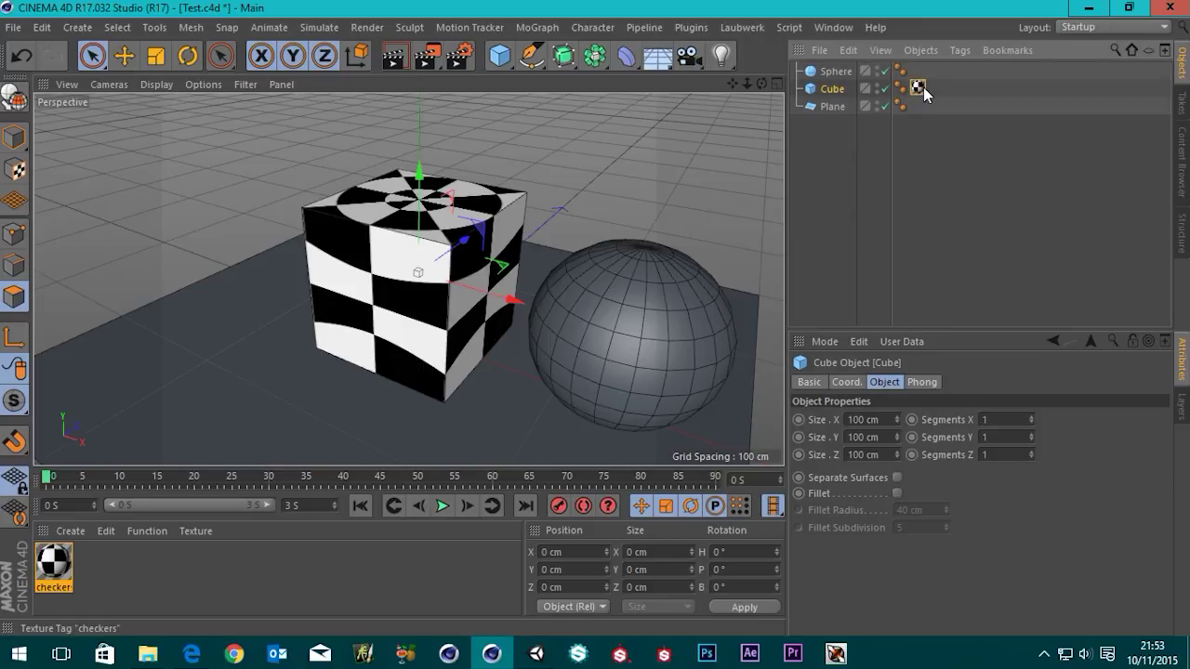
left_click(963, 456)
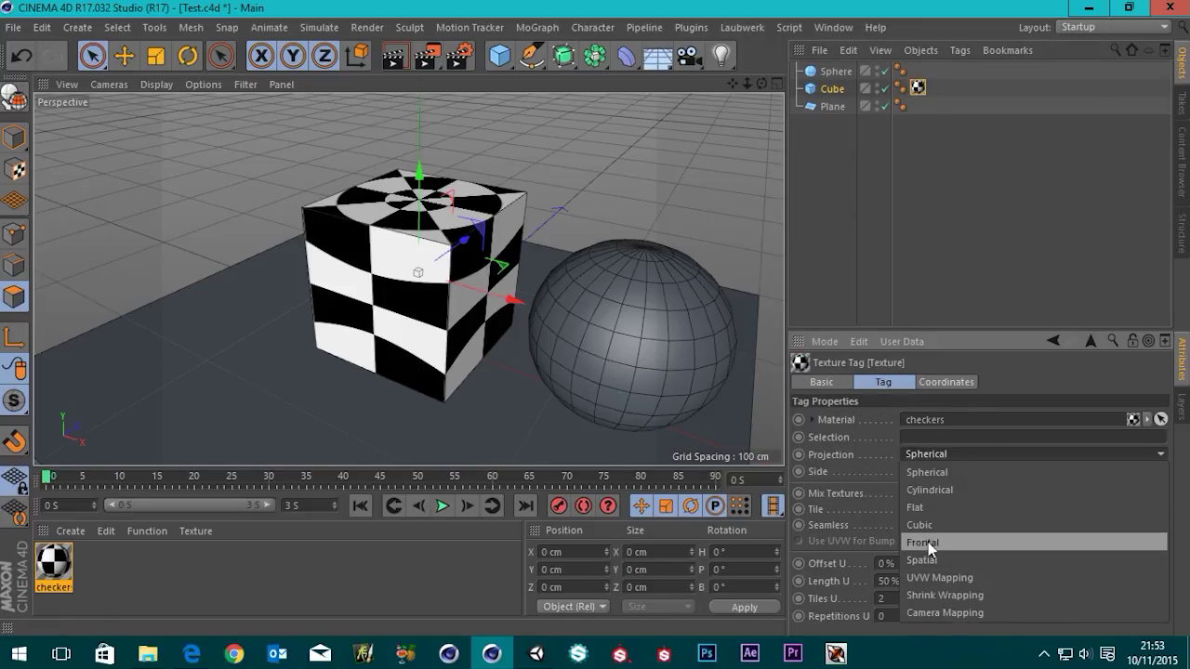
left_click(932, 474)
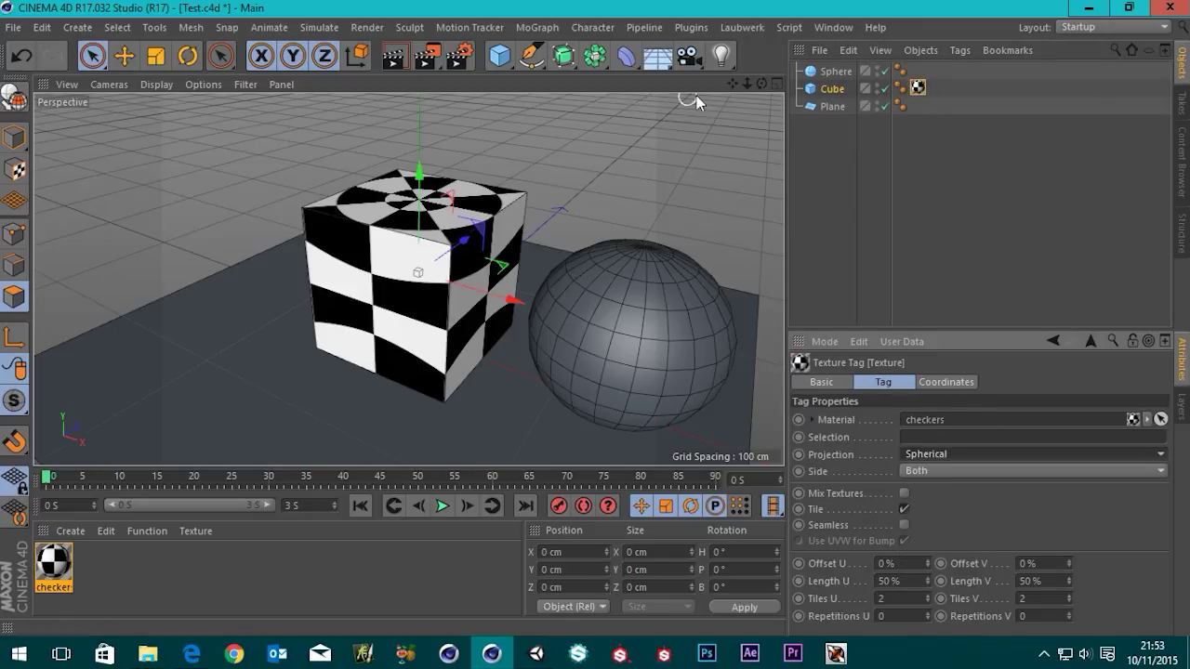
Step: Make the cube an editable polygon object and reorder its tags so the UVW tag precedes the texture tag
left_click(827, 122)
left_click(832, 89)
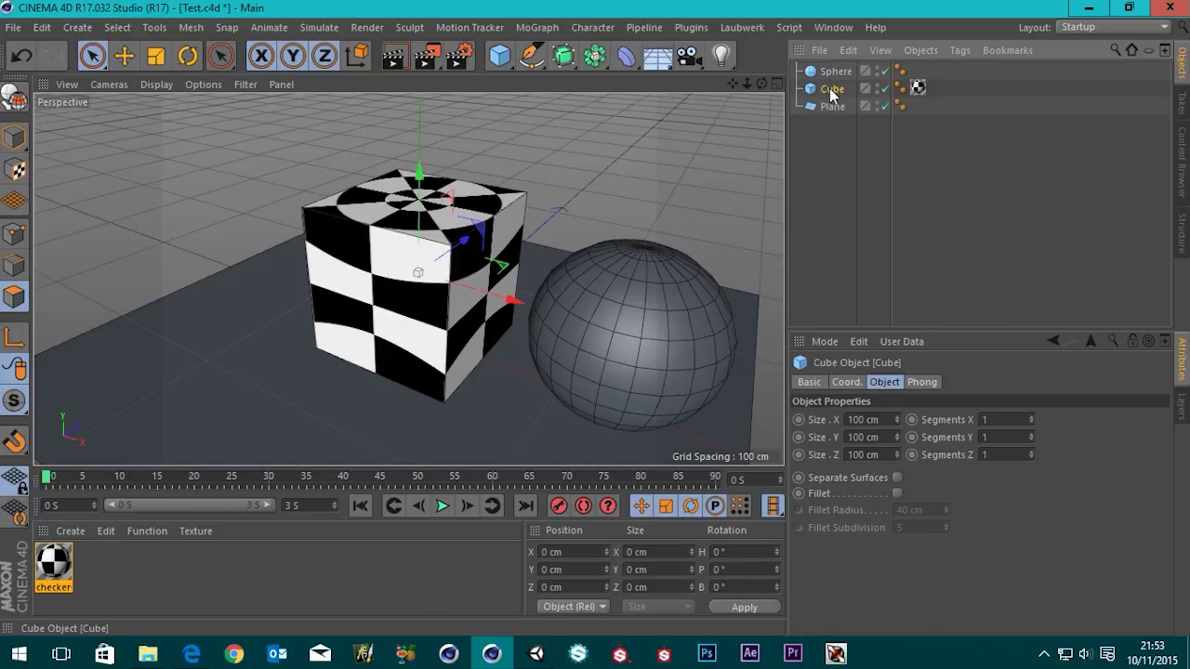
left_click(13, 97)
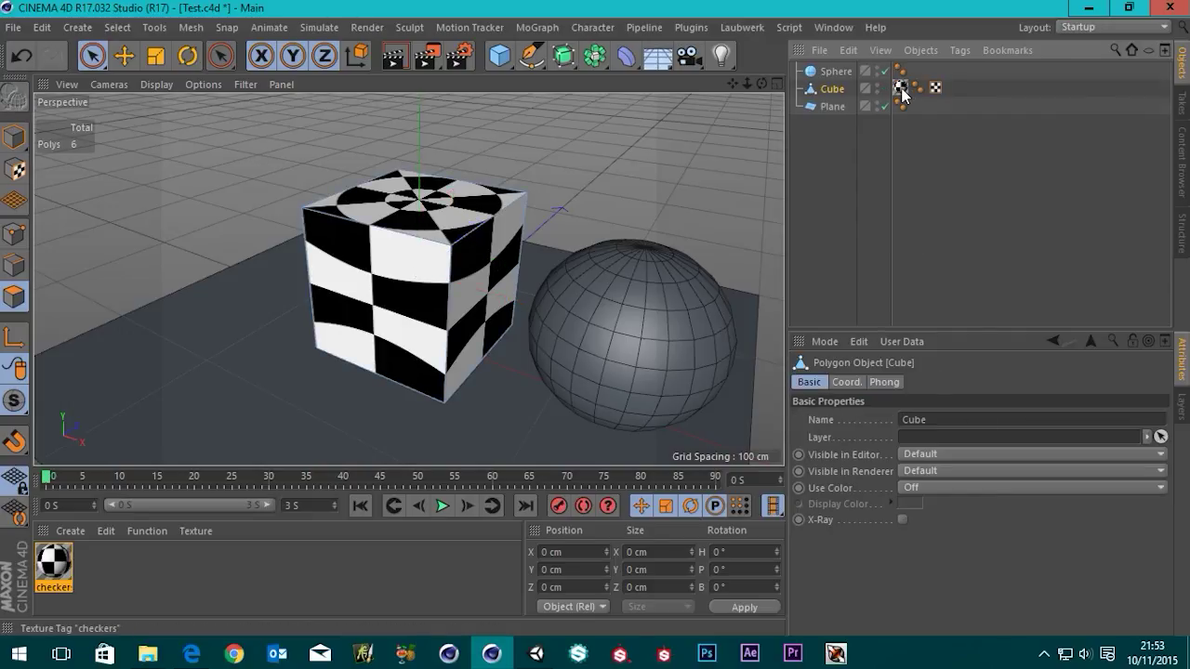
left_click(935, 87)
left_click_drag(938, 89, 910, 88)
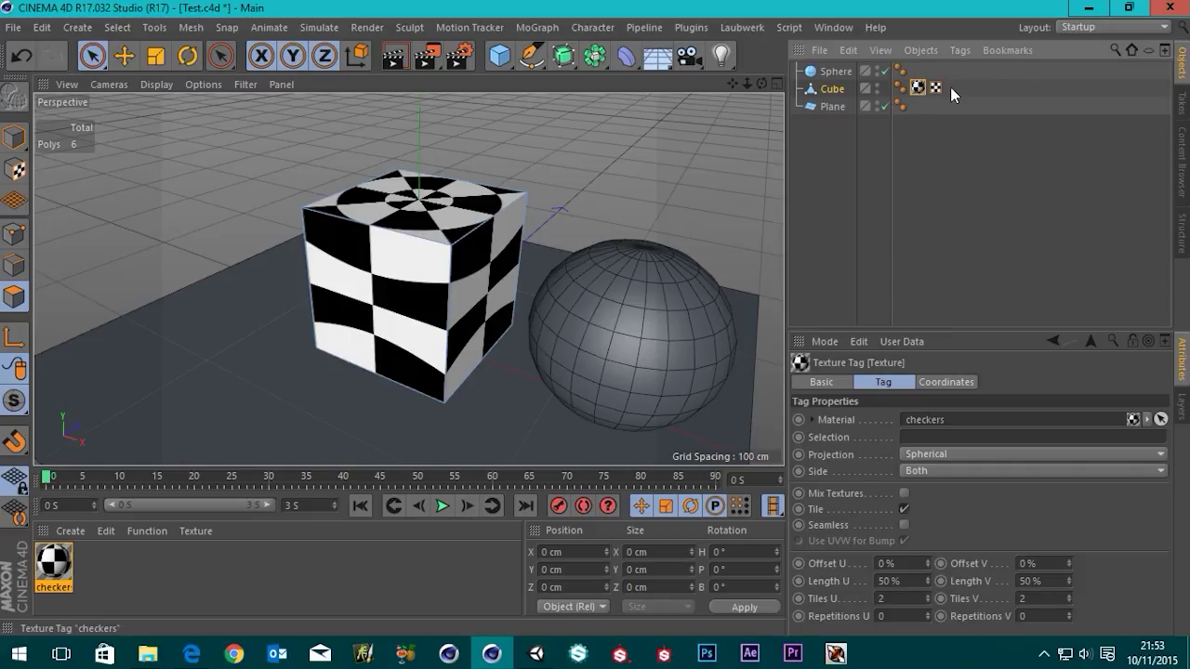
Step: Set the cube's texture projection to UVW Mapping and both Tiles U and Tiles V to 1
left_click(956, 455)
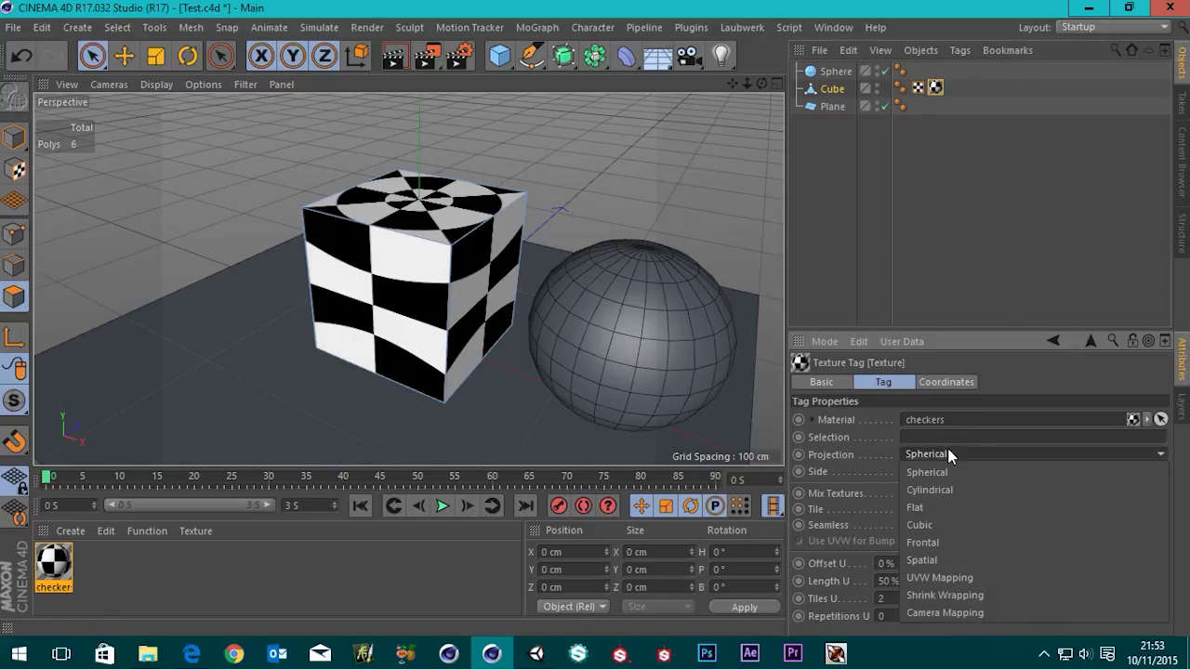
left_click(921, 577)
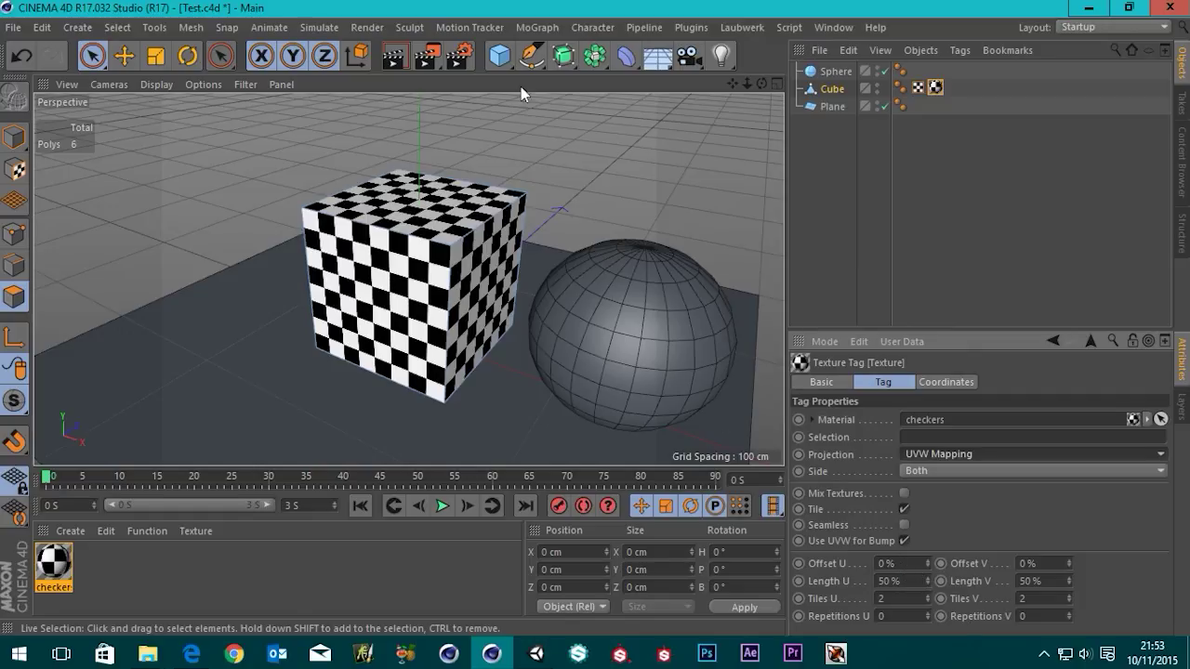
left_click(912, 600)
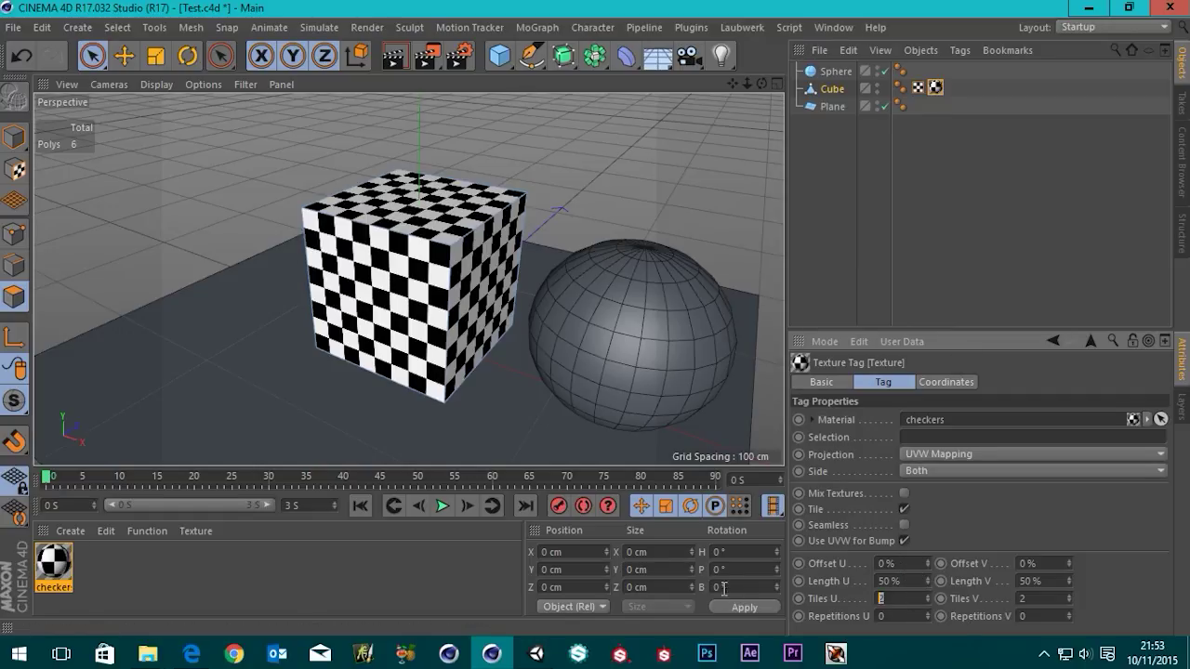
type("1")
key("Tab")
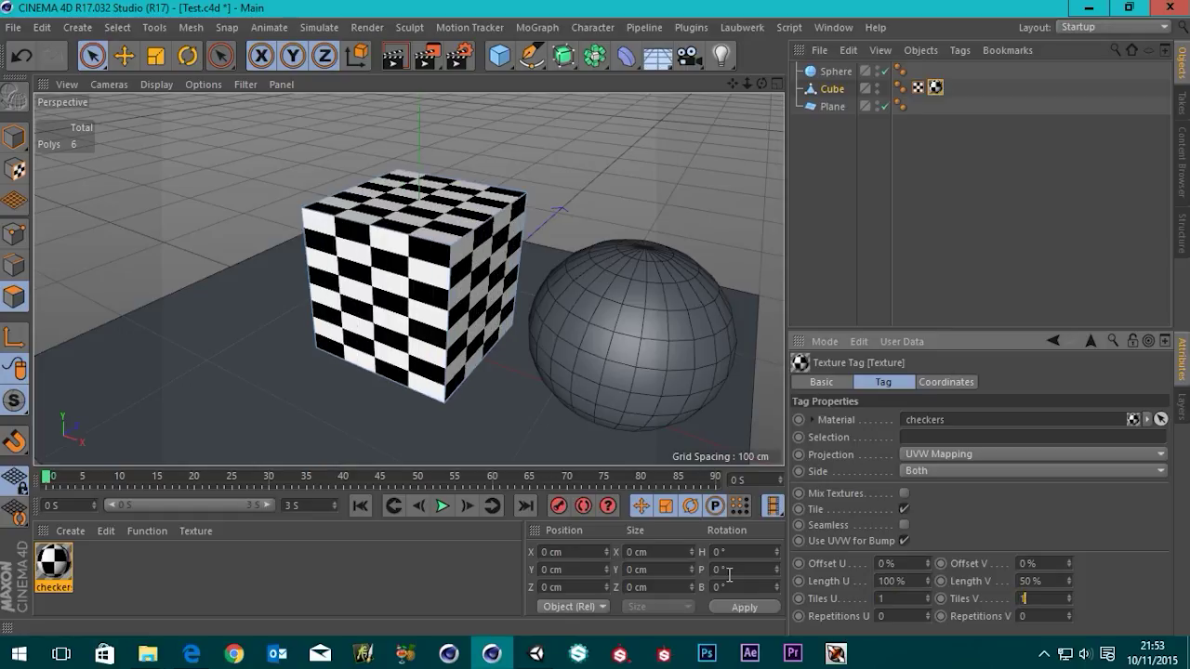
key("Tab")
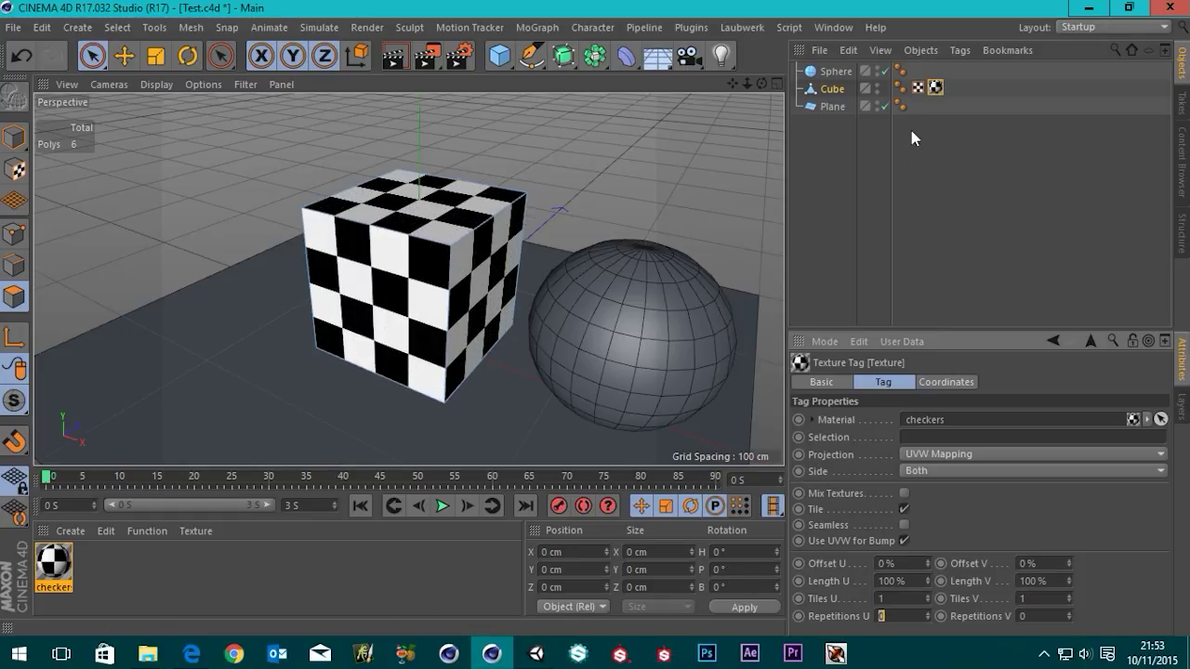
Step: Save the project with the cube's UVW Mapping projection and switch to Unity to check the reimported cube
left_click(947, 176)
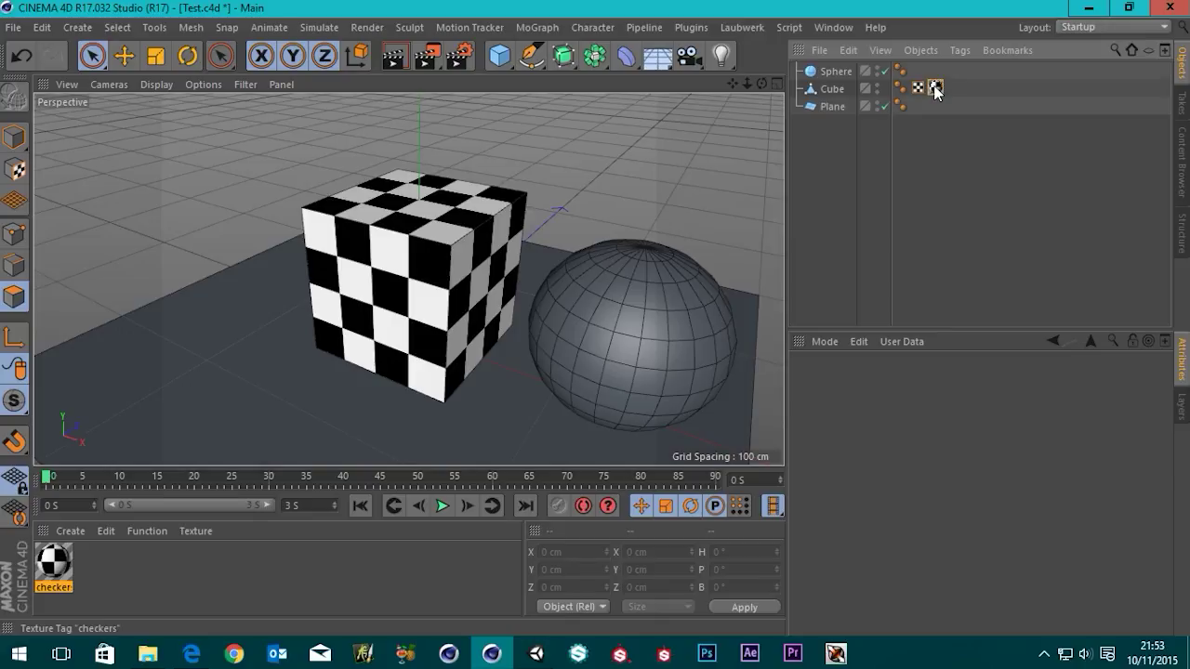
left_click(935, 86)
left_click(13, 27)
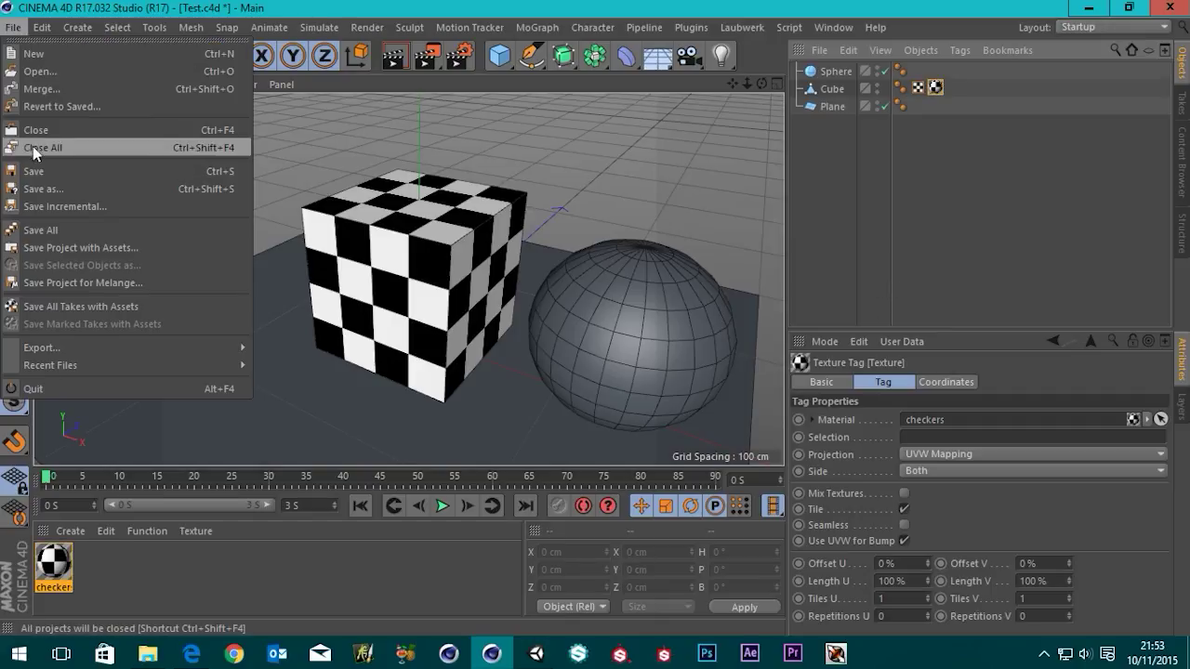
left_click(42, 165)
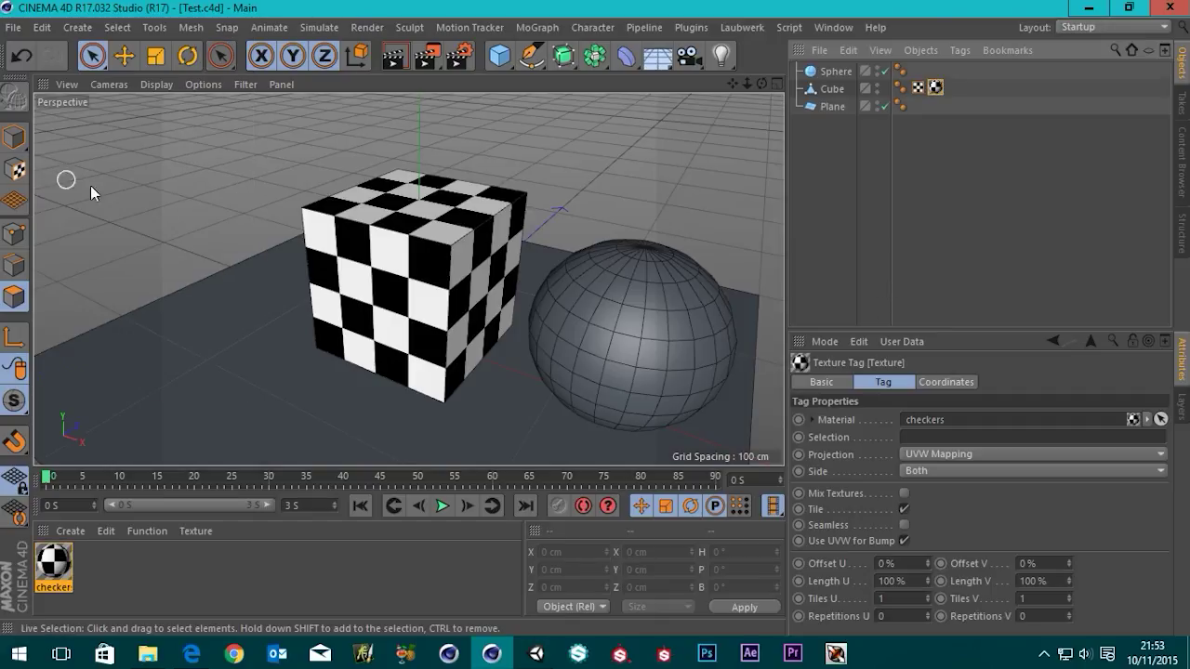
left_click(535, 653)
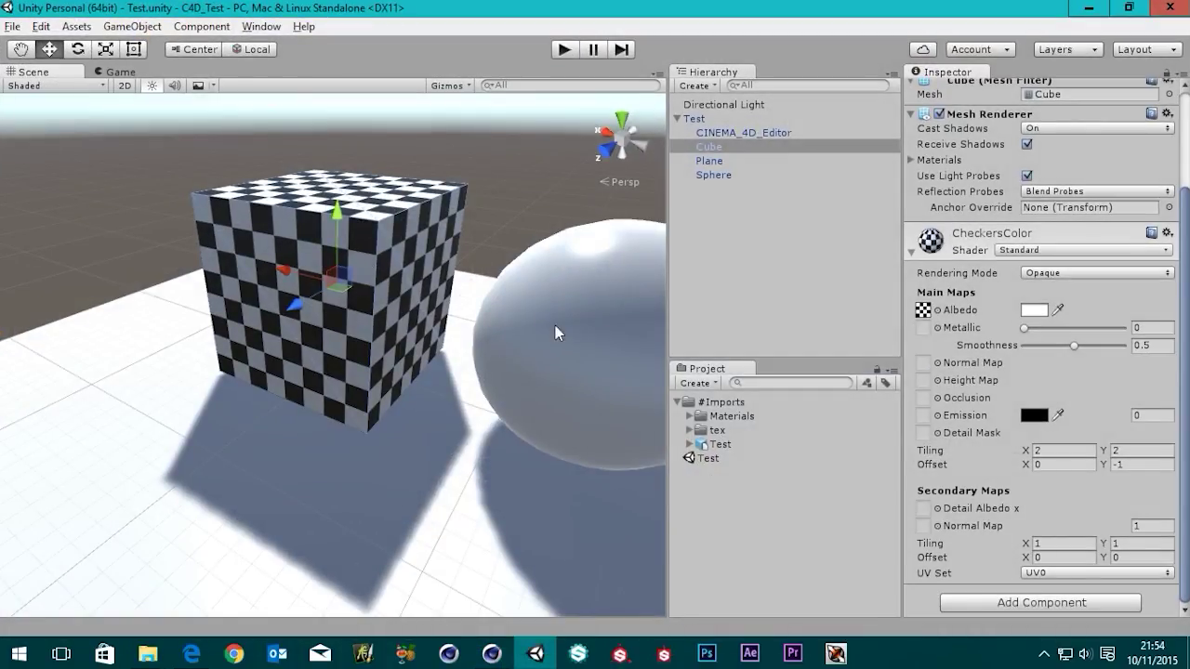
Step: Set the CheckersColor material's main map Tiling X and Y to 1 and enter 0 for its offset, then deselect the cube
left_click(1026, 451)
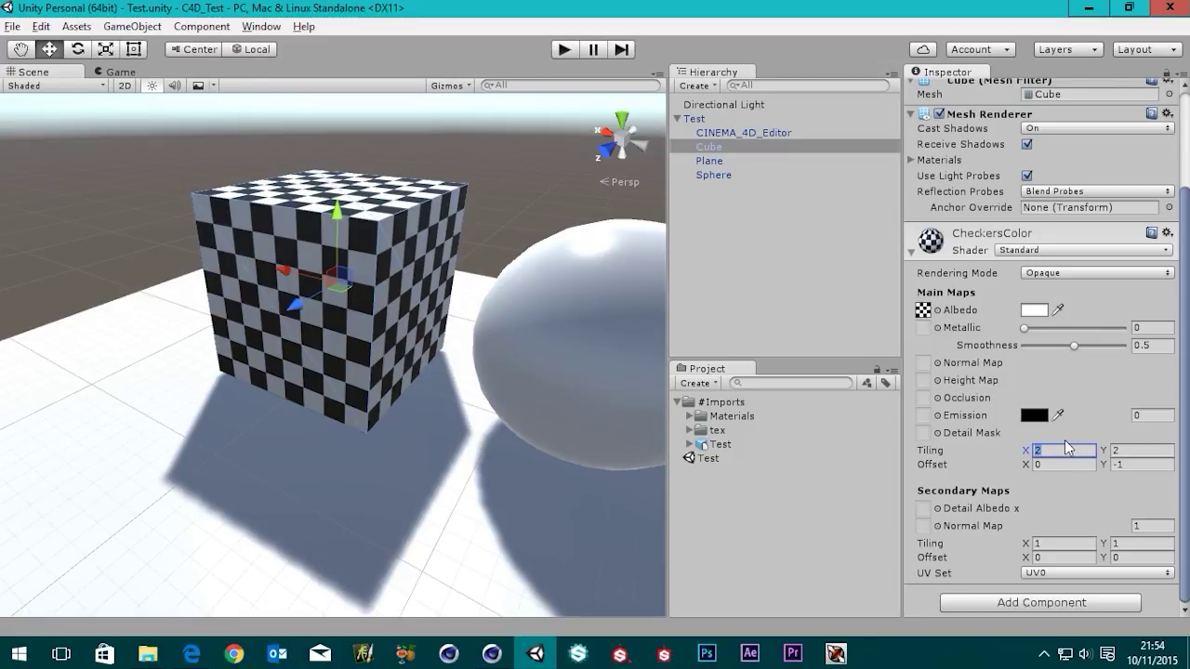
type("1")
key("Tab")
type("1")
key("Tab")
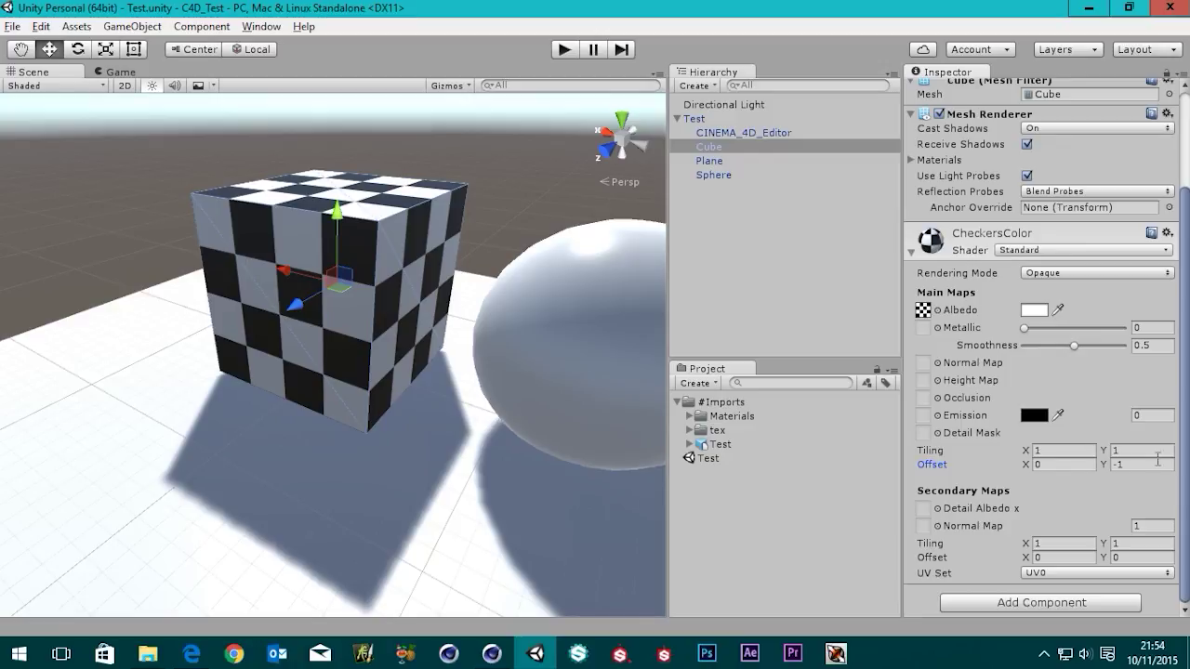
type("0")
left_click(703, 282)
scroll(270, 237, "down", 3)
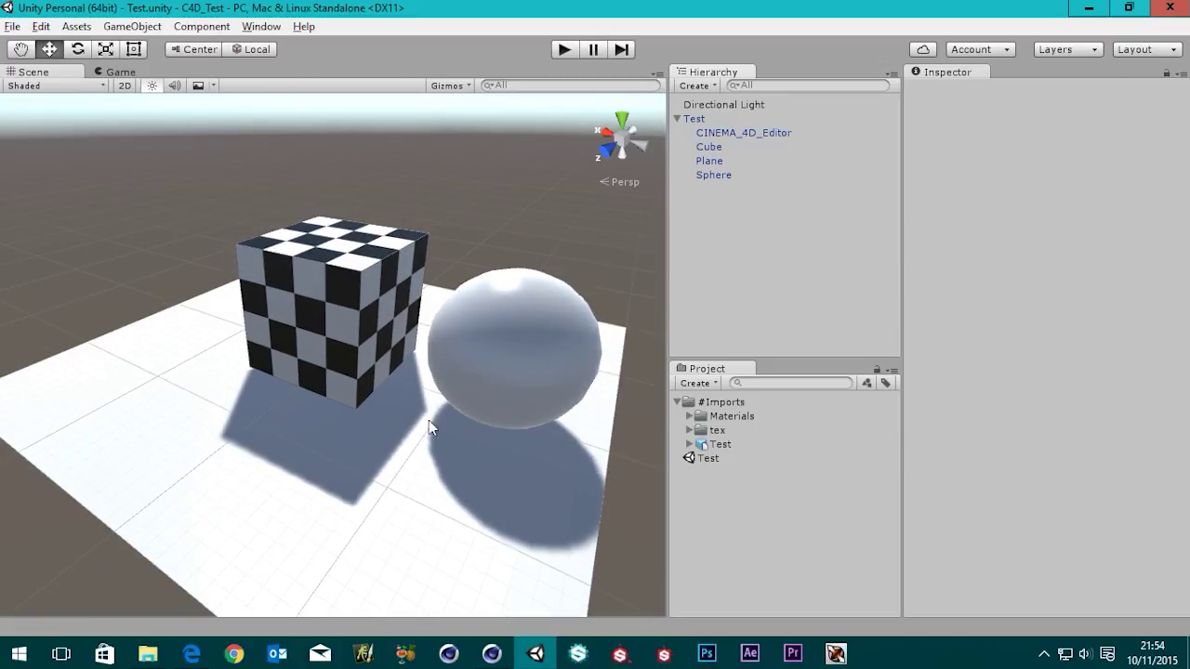
Step: Switch to Cinema 4D and try Frontal and Spherical projection on the cube's texture tag
left_click(487, 655)
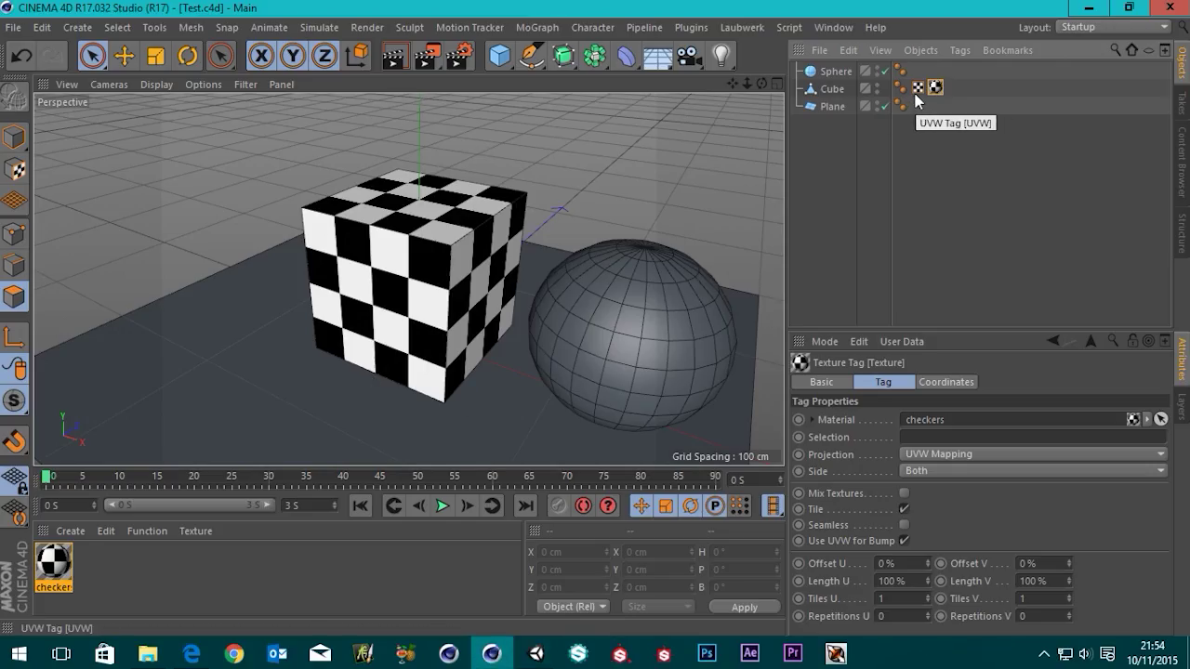
left_click(938, 454)
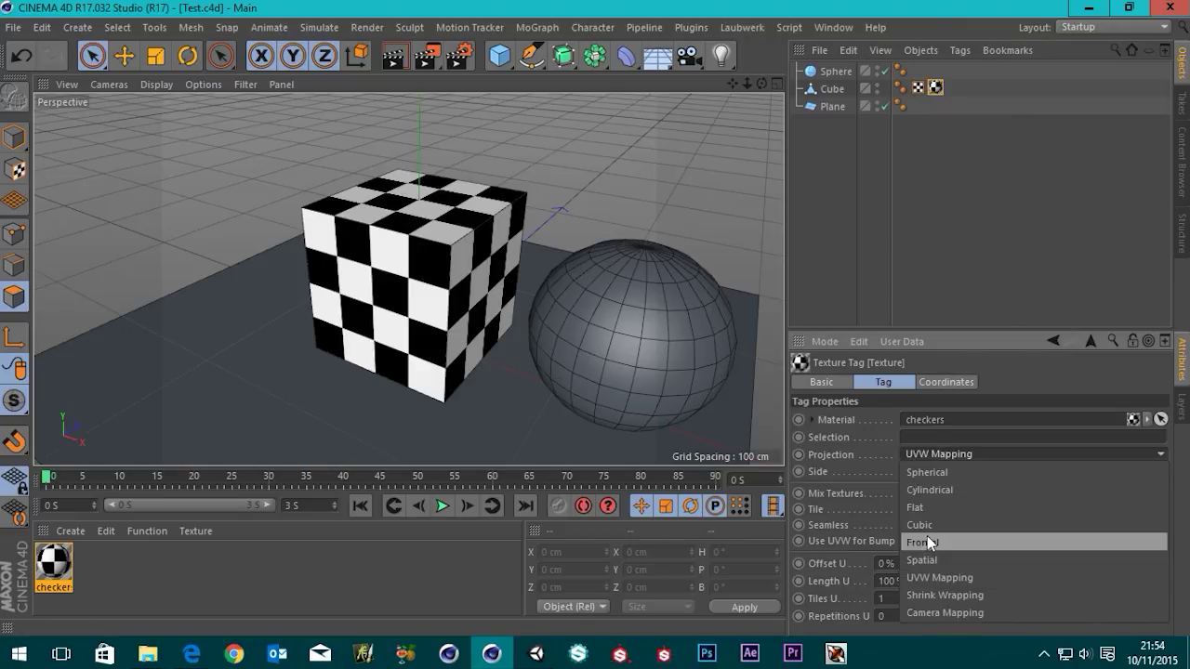
left_click(927, 542)
left_click(932, 456)
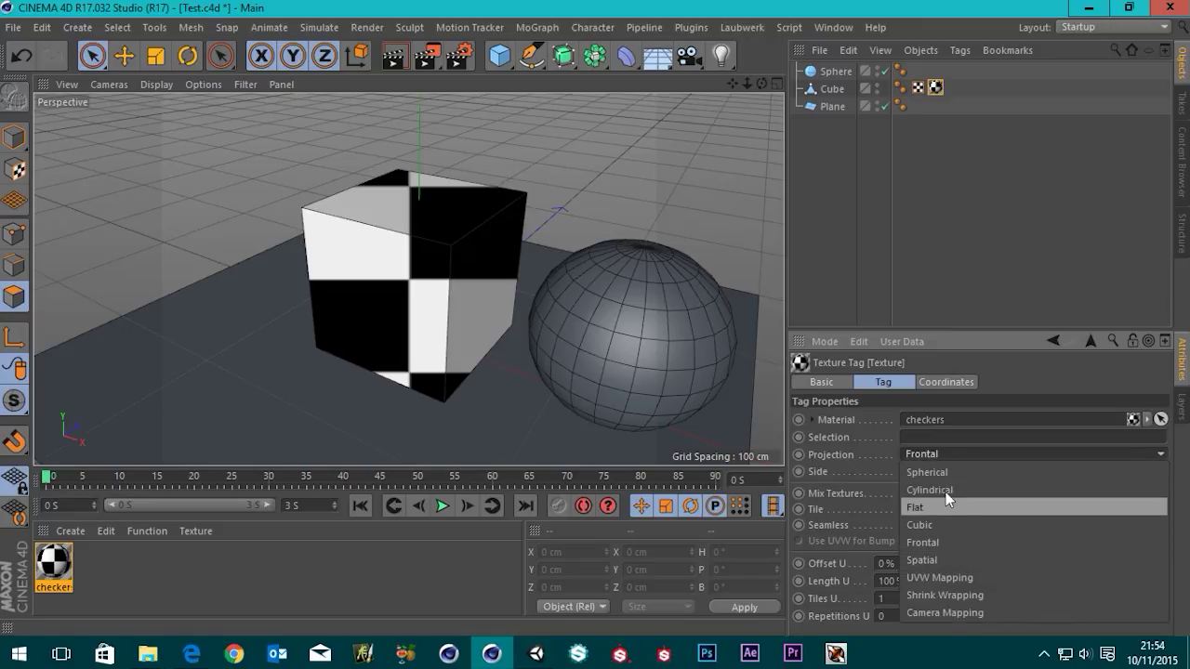
left_click(930, 470)
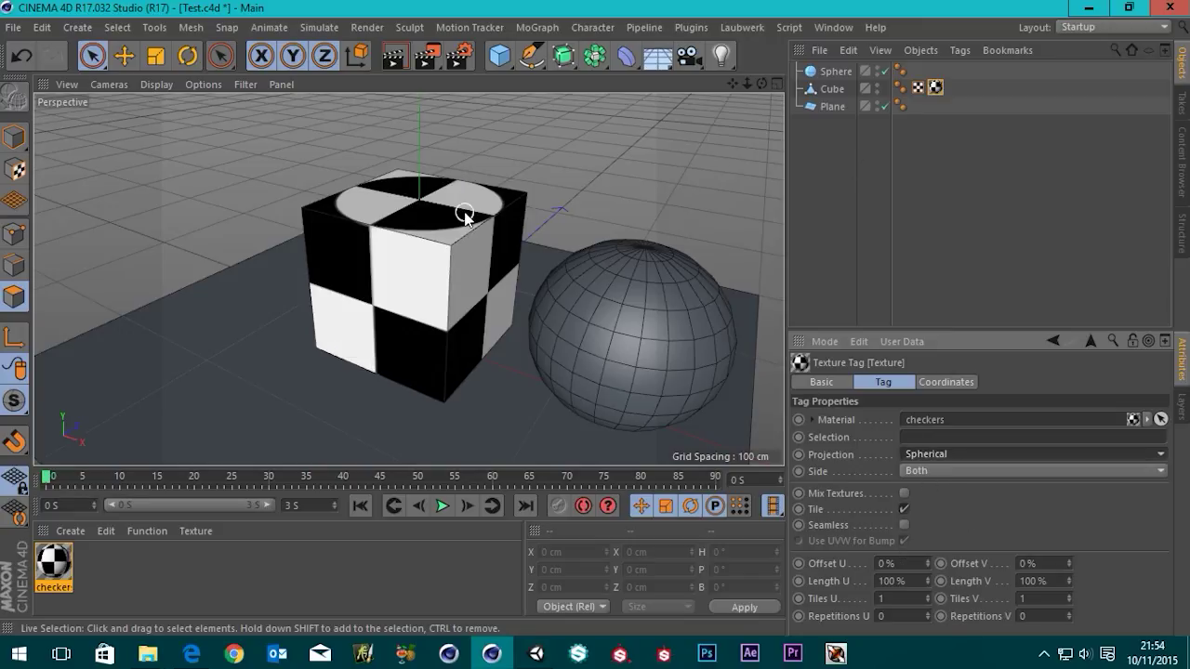
Step: Save the project with Spherical projection on the UVW-tagged cube and inspect its texture in Unity
left_click(13, 27)
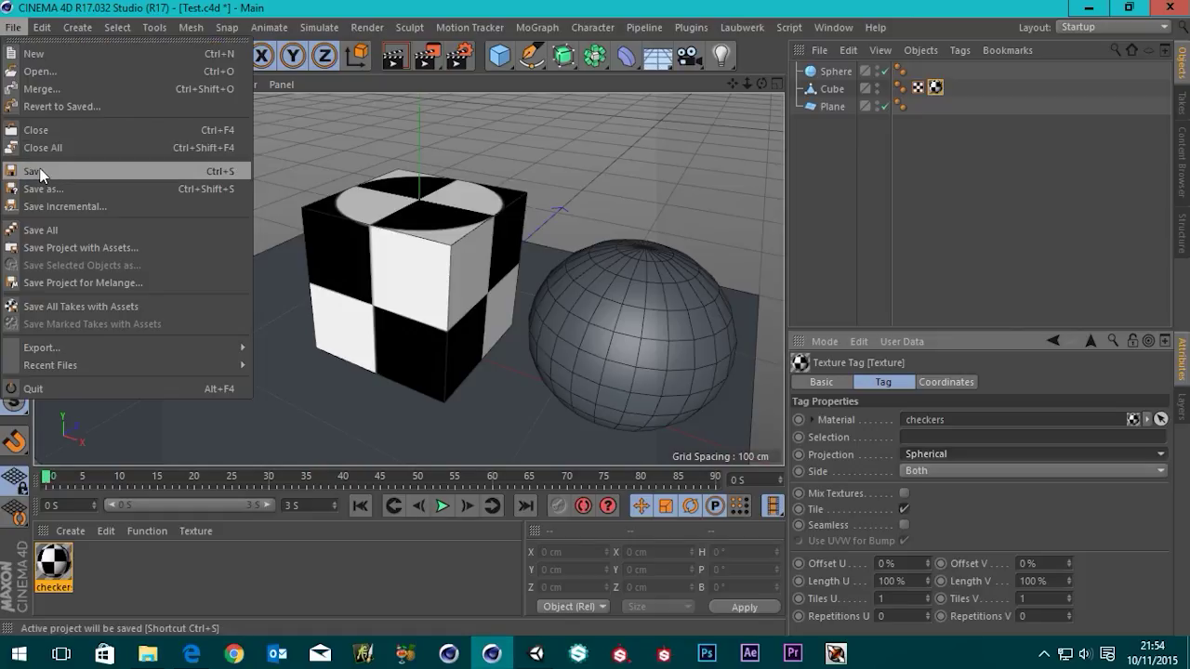
left_click(39, 170)
left_click(536, 654)
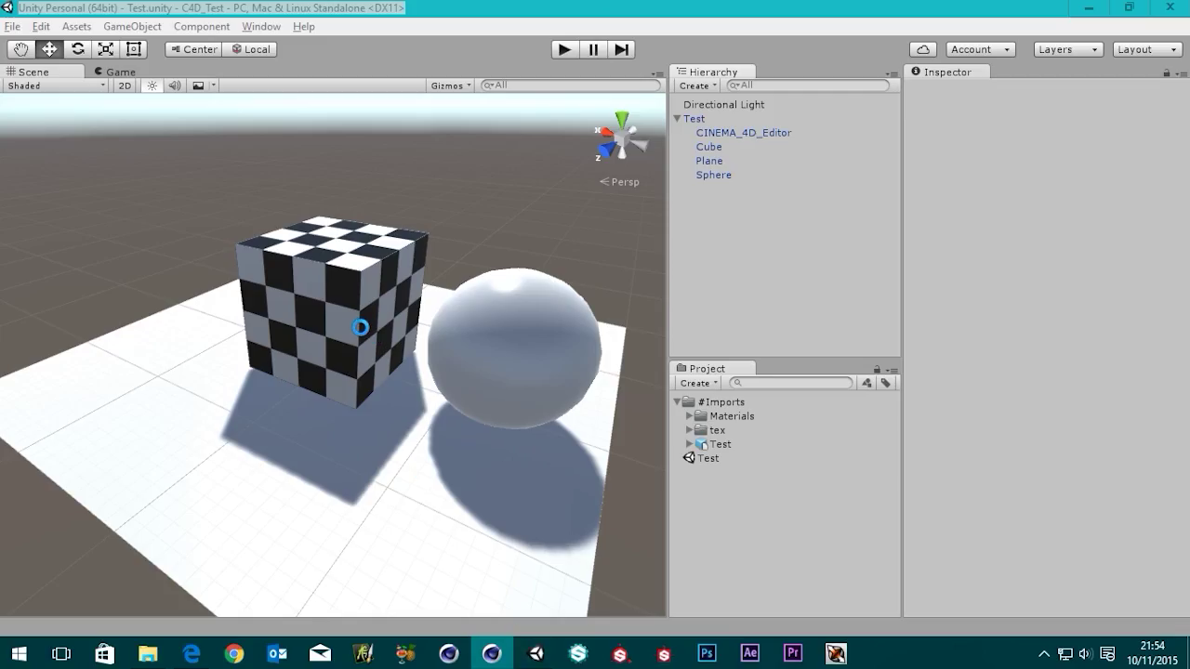
scroll(310, 282, "up", 3)
scroll(309, 282, "down", 2)
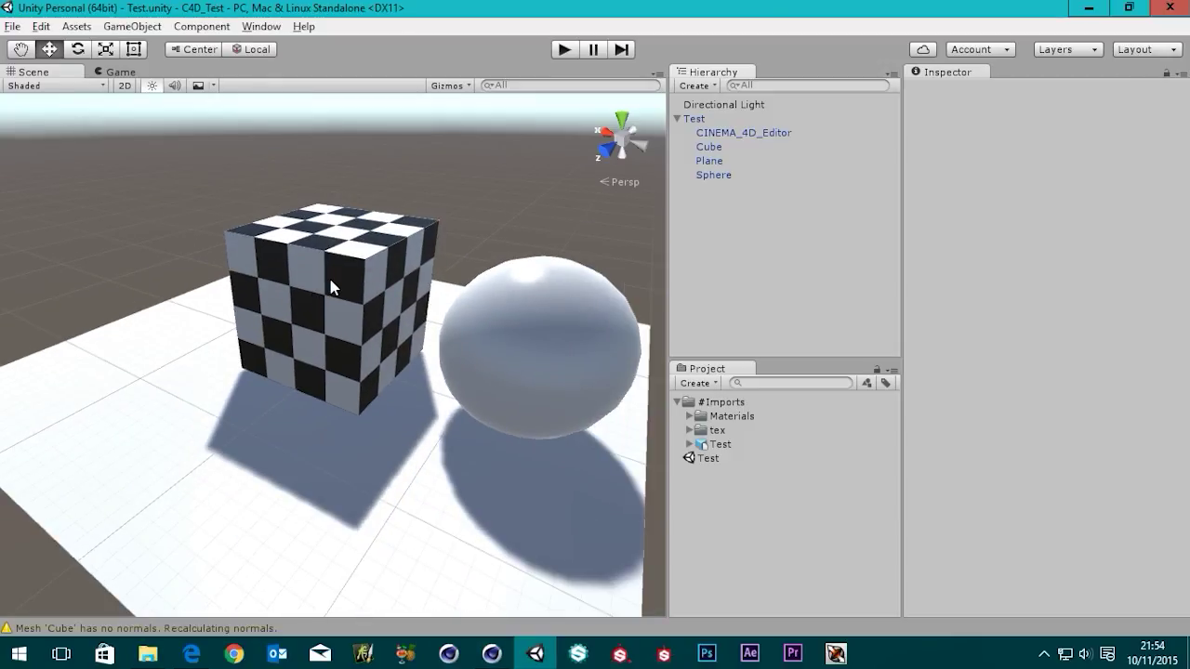
Step: Return to Cinema 4D and set the cube's texture projection back to UVW Mapping
left_click(492, 654)
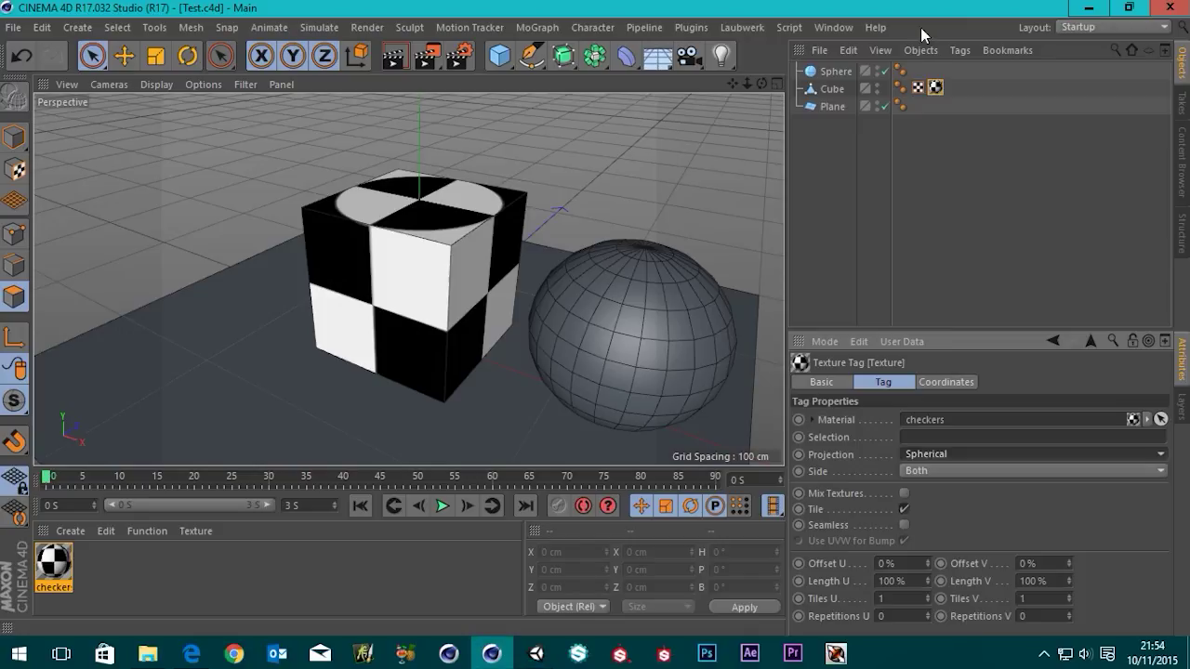
left_click(918, 88)
left_click(934, 87)
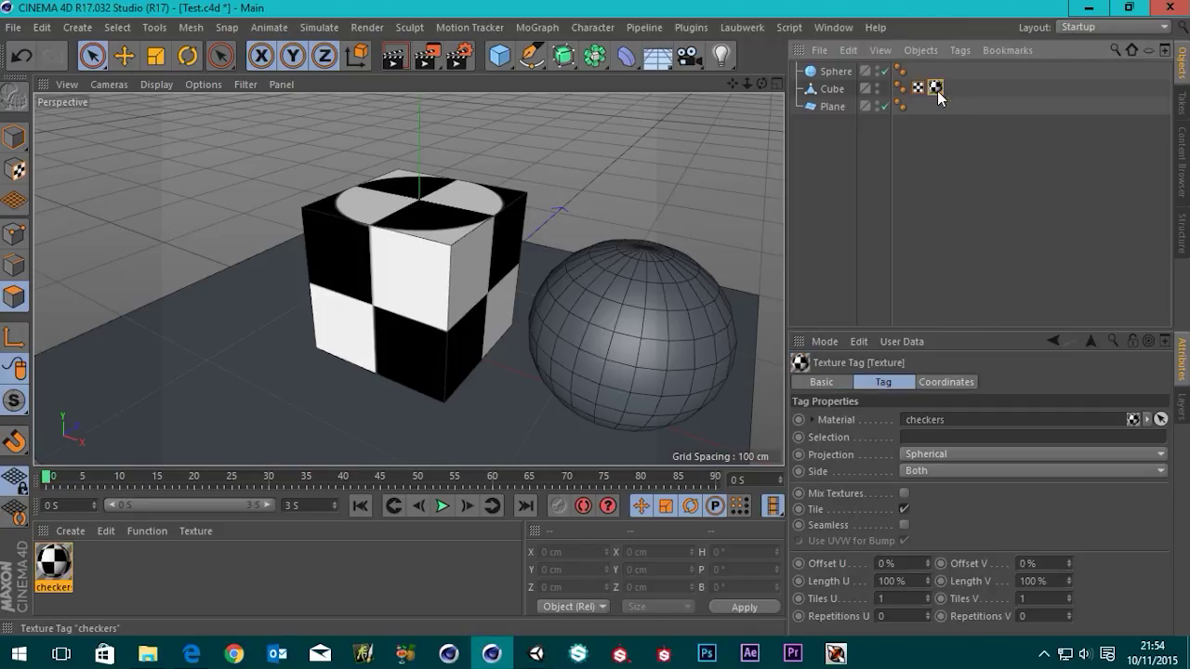
left_click(934, 456)
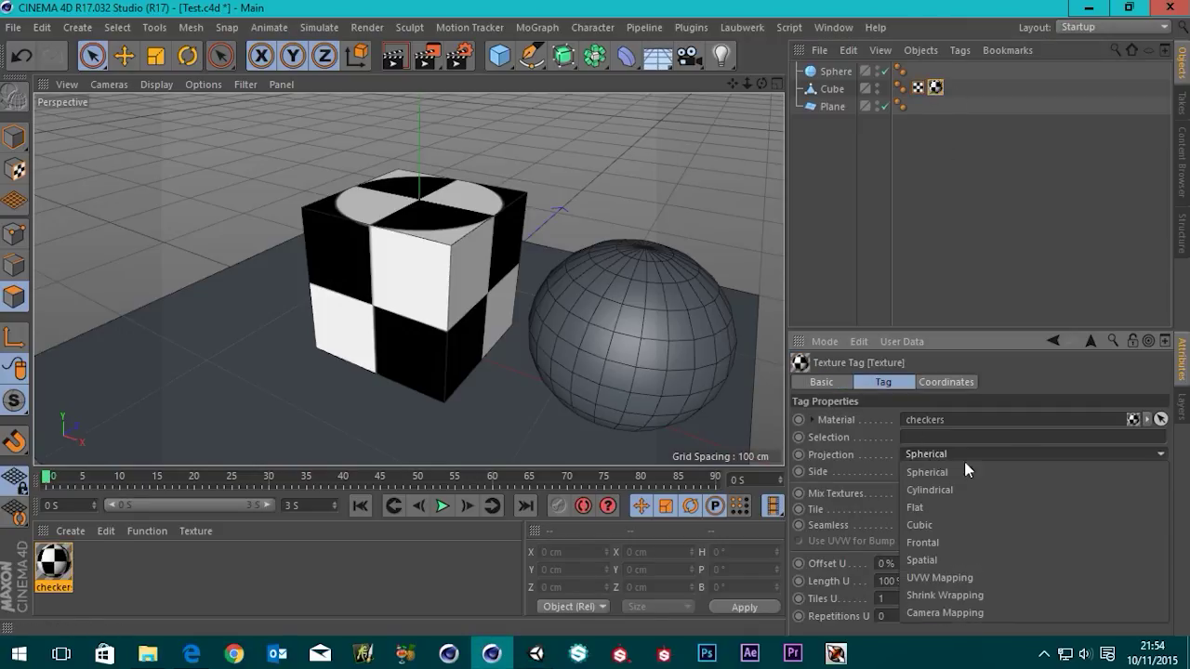
left_click(940, 577)
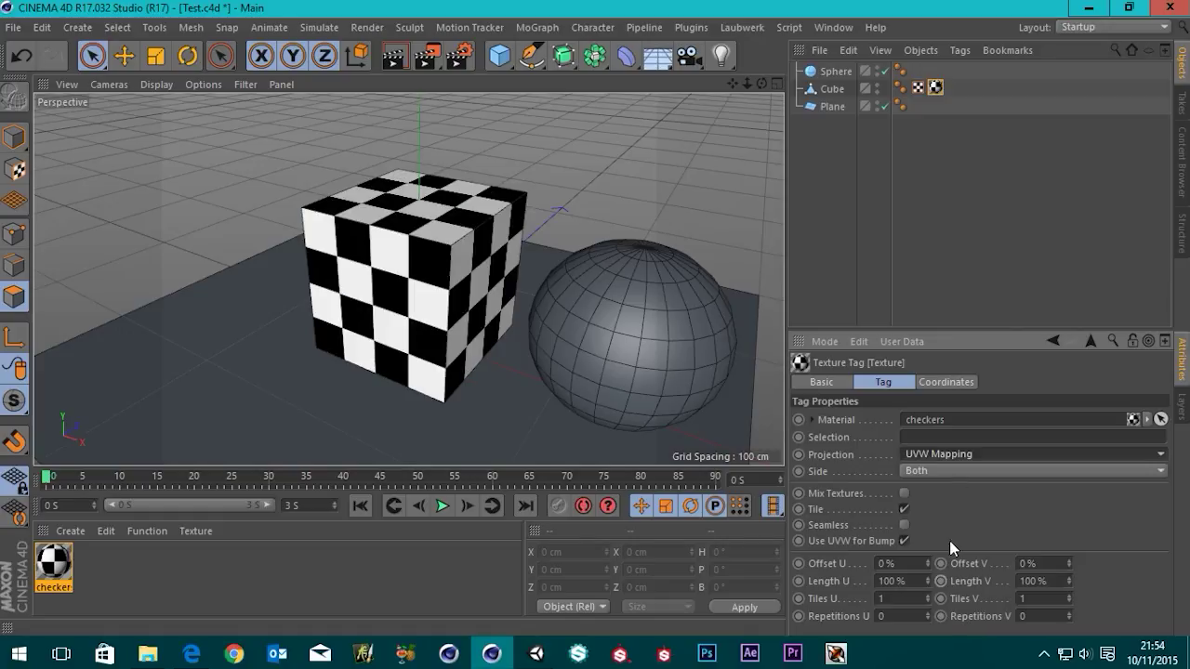
Step: Review the properties of the cube's UVW tag and its checkers texture tag
left_click(918, 87)
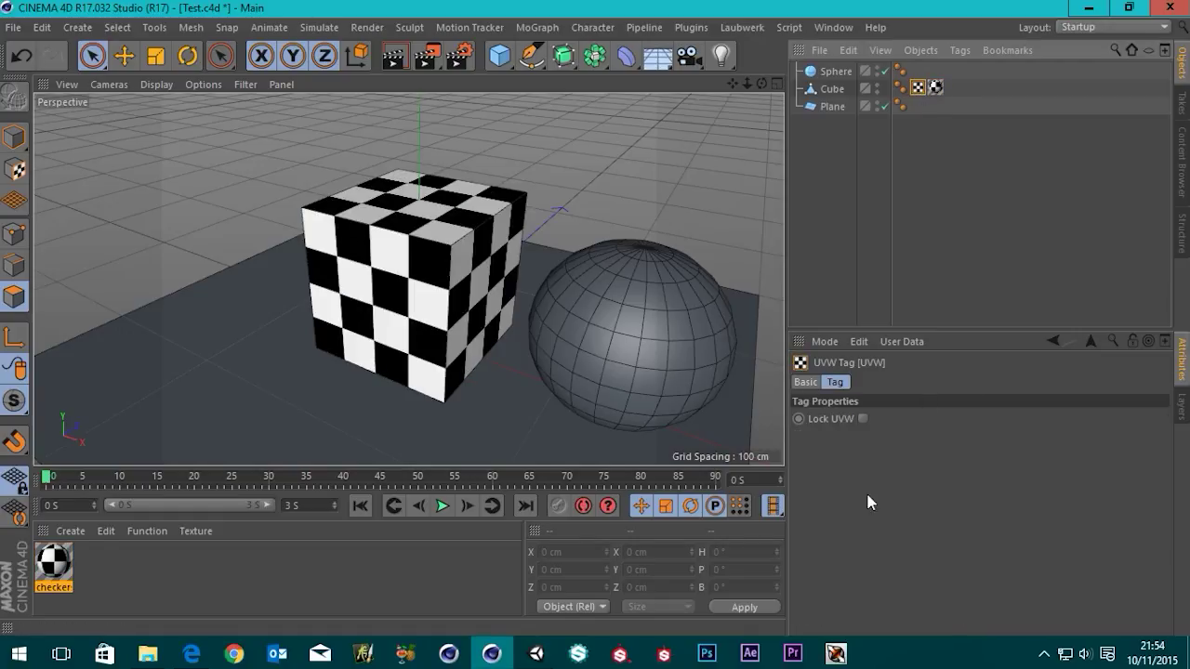
left_click(927, 171)
left_click(934, 87)
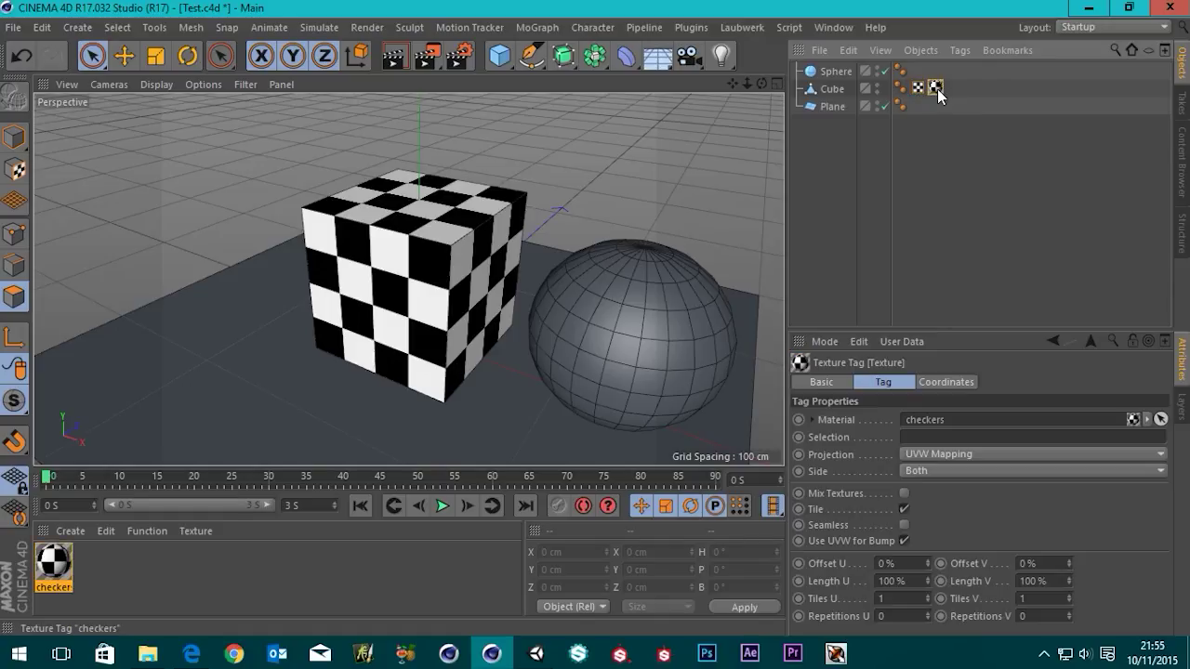
left_click(975, 180)
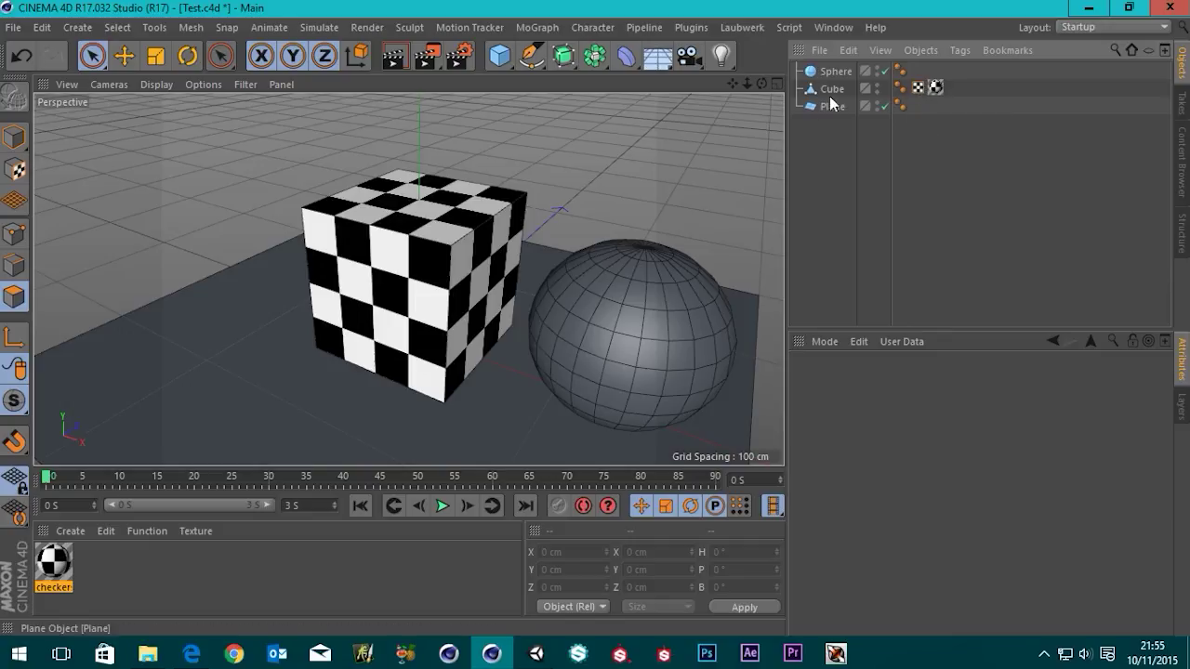
Step: Select the cube and change the Cinema 4D layout to BP UV Edit, using UV Polygons mode
left_click(414, 279)
left_click(1089, 7)
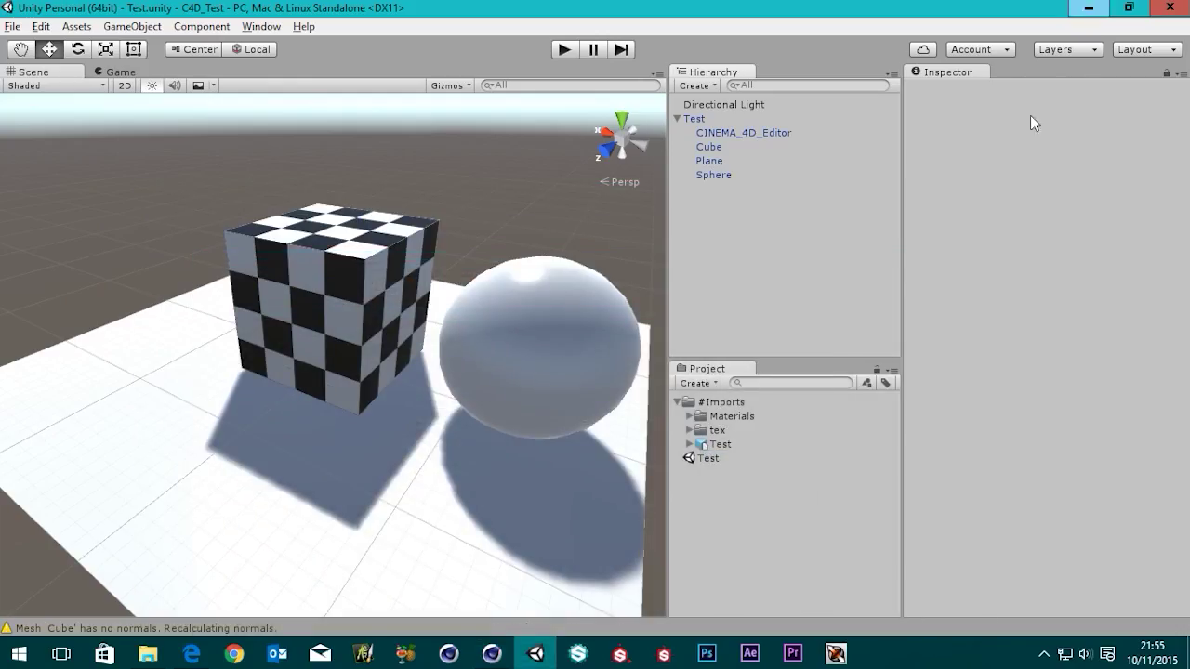
left_click(500, 654)
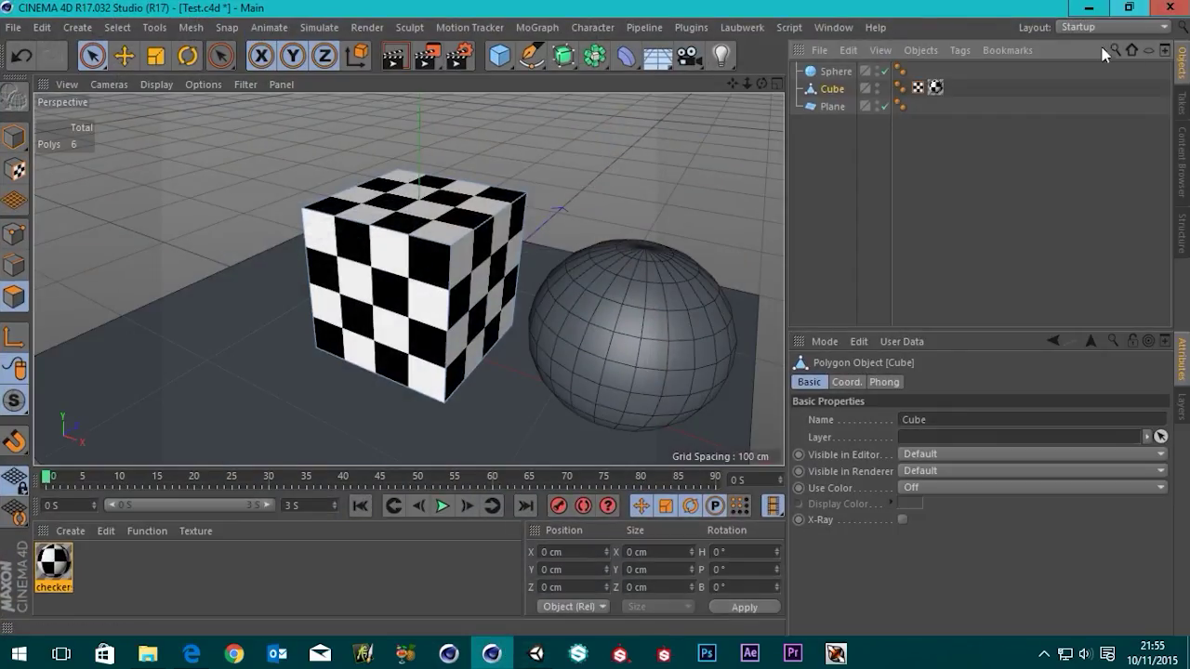
left_click(1111, 27)
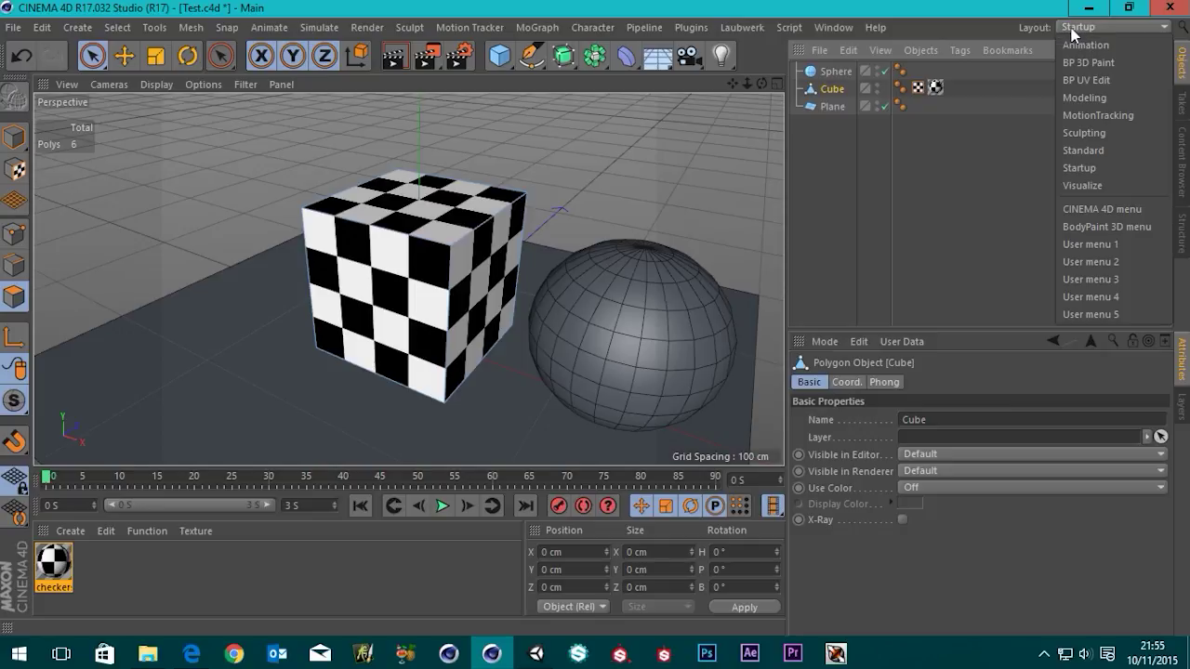
left_click(1102, 82)
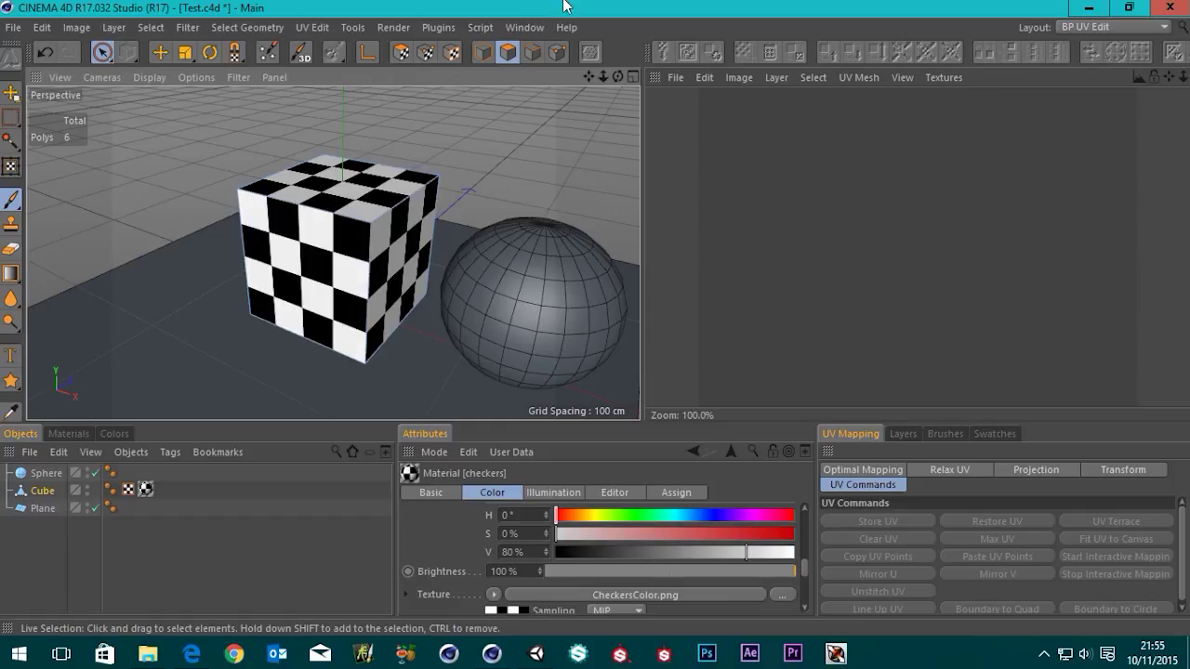
left_click(402, 53)
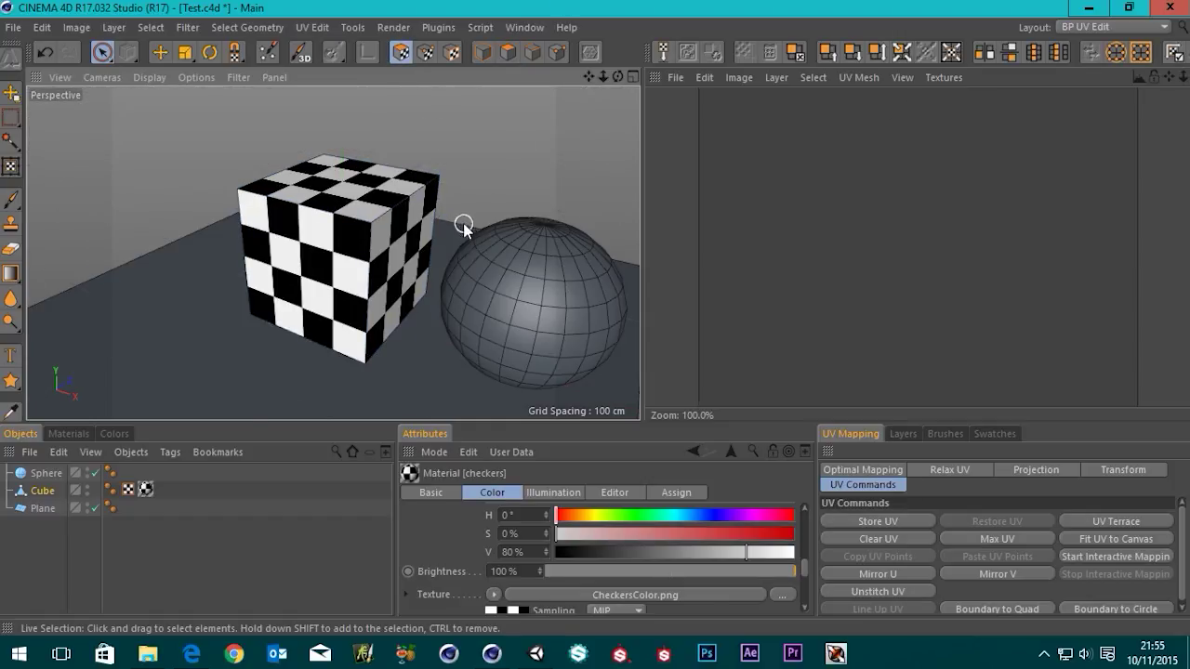
Step: Try to show the cube's UV mesh in the texture view
scroll(470, 212, "down", 5)
scroll(470, 212, "up", 2)
scroll(469, 212, "up", 1)
scroll(843, 228, "down", 3)
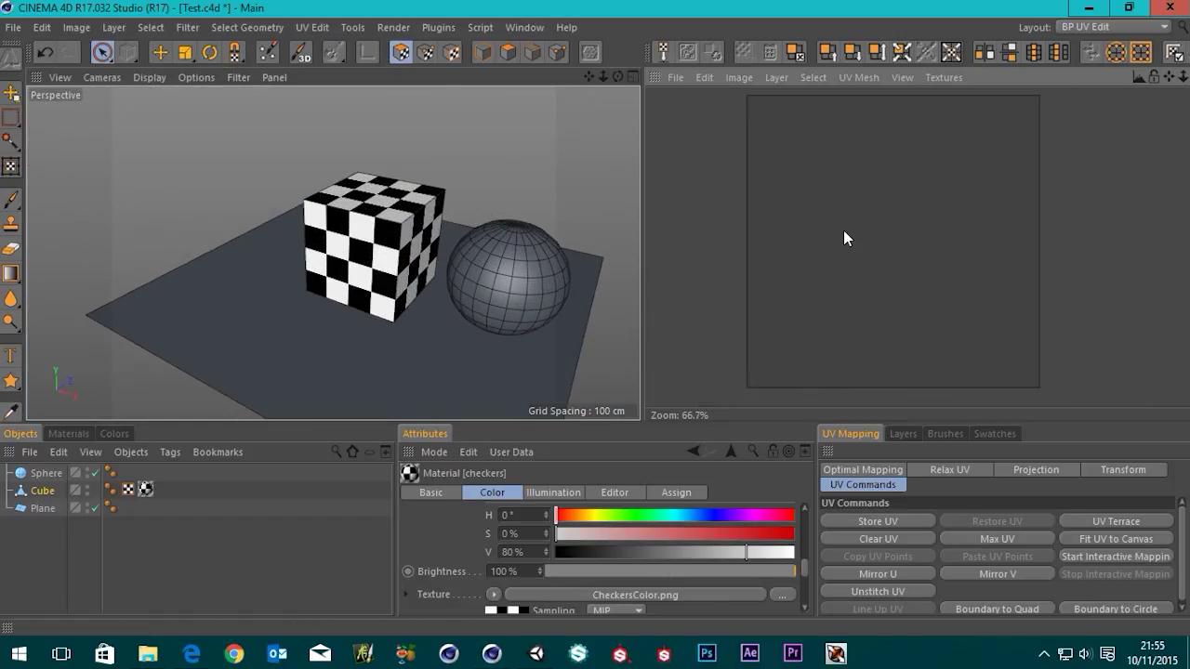
left_click(850, 79)
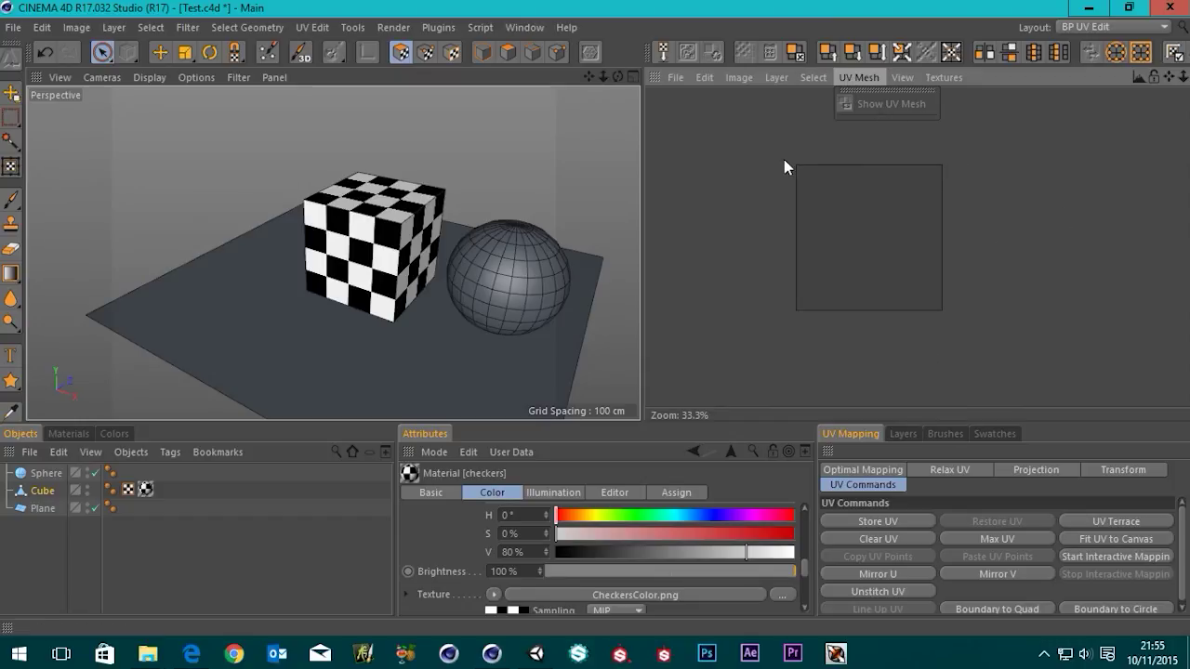
left_click(784, 162)
left_click(863, 80)
left_click(876, 106)
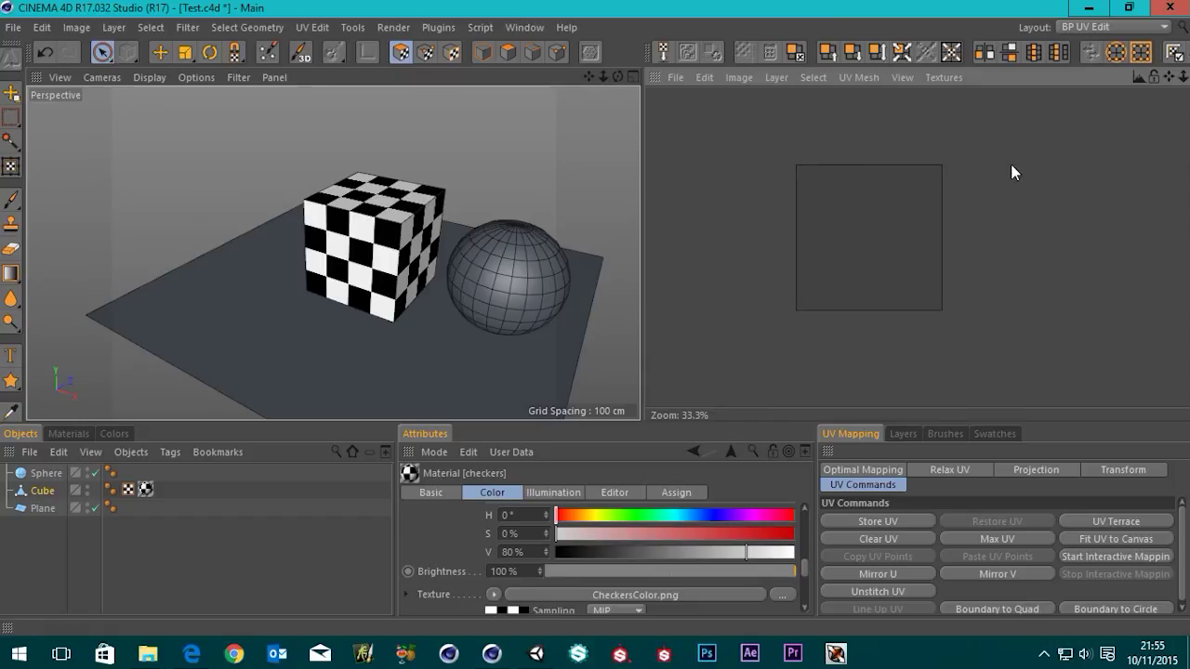
Step: Select the cube's UV polygons and turn on Show UV Mesh for the texture view
left_click(50, 491)
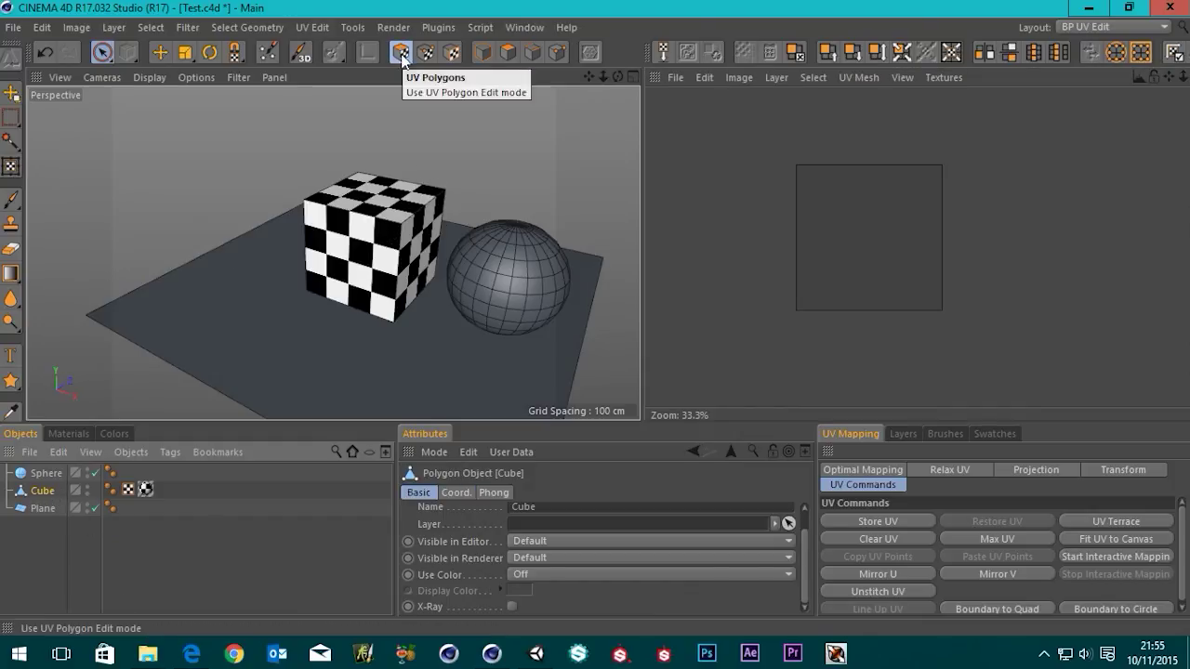
left_click(435, 232)
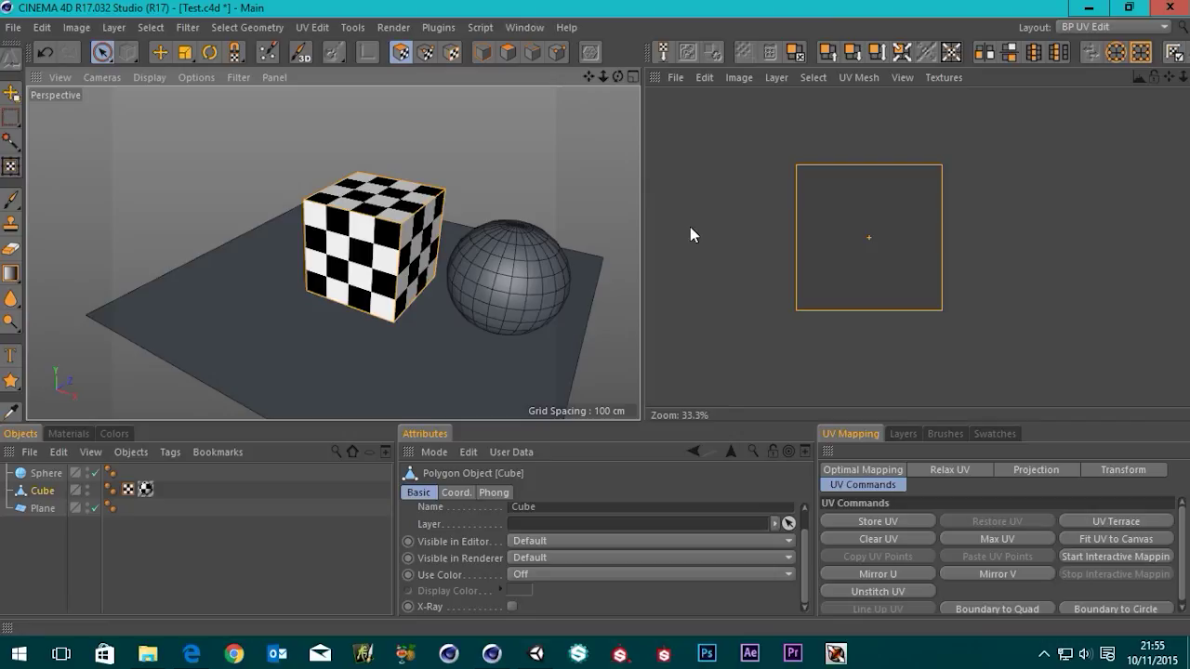
left_click(842, 81)
left_click(881, 103)
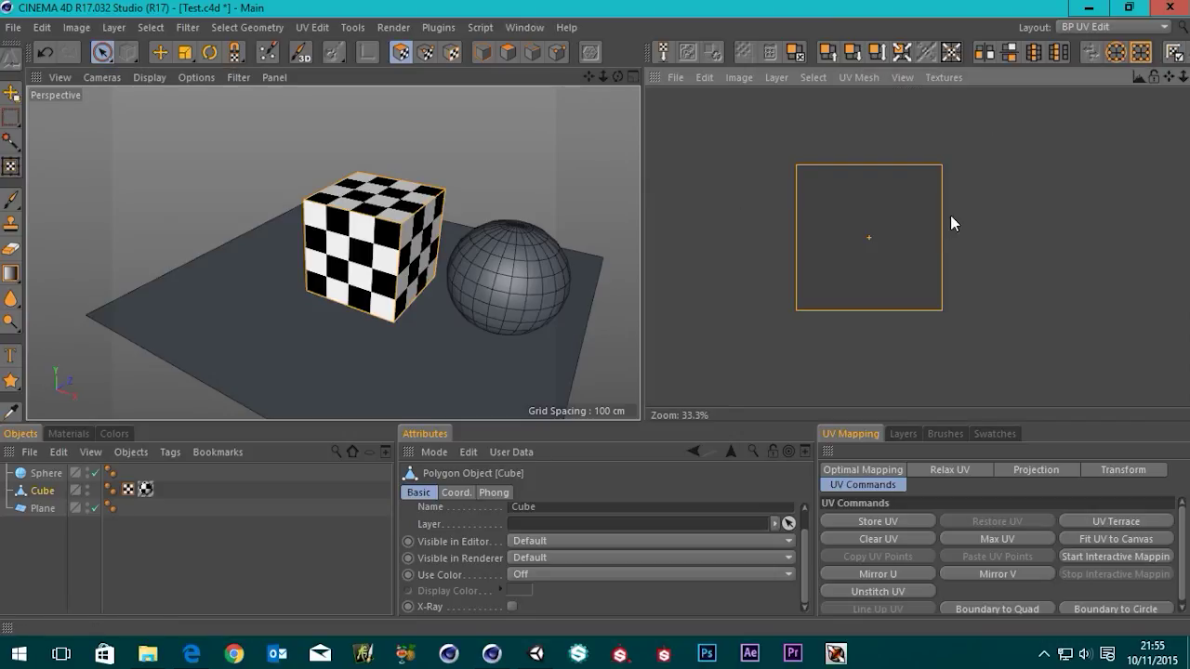
scroll(842, 207, "up", 2)
scroll(872, 238, "down", 1)
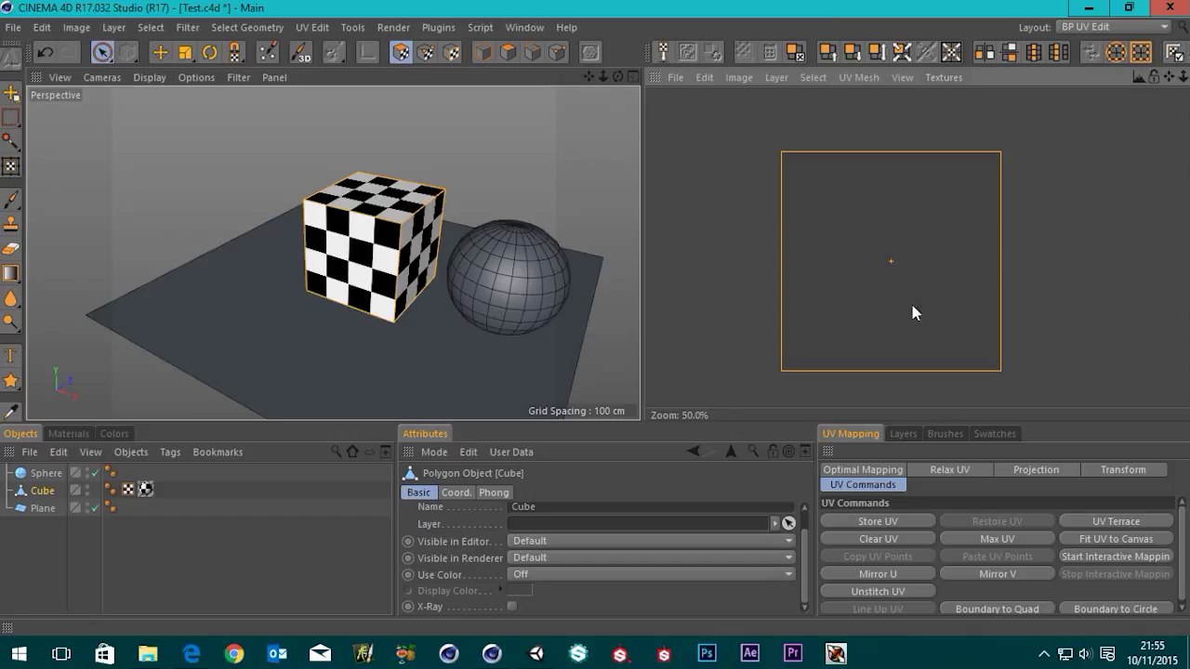
Step: Open the CheckersColor.png texture from the tex folder in the texture view
left_click(676, 79)
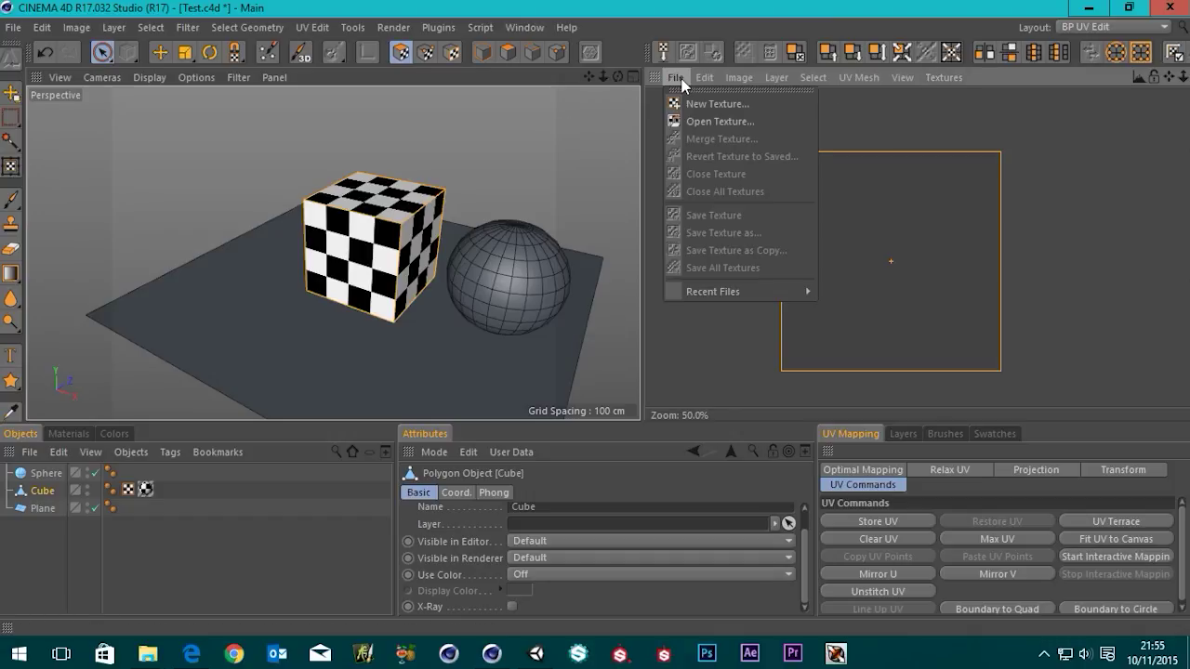
left_click(721, 121)
double_click(231, 139)
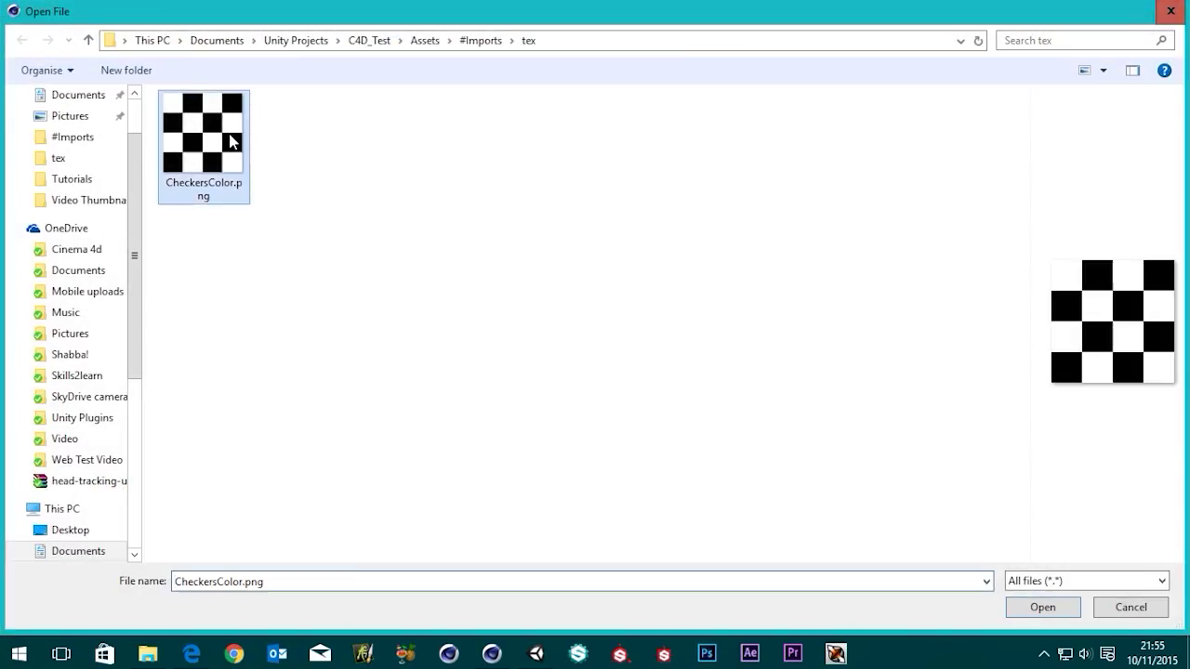
Step: Apply a Flat UV projection to all of the cube's UV polygons
scroll(1000, 271, "down", 4)
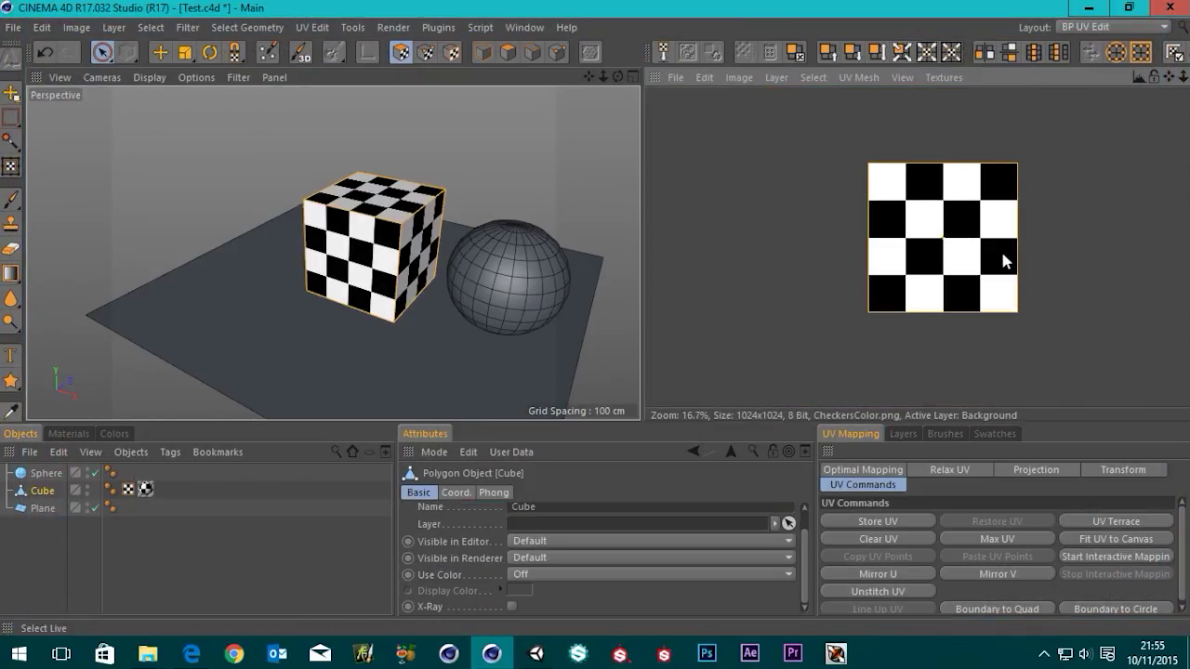
scroll(1003, 262, "up", 2)
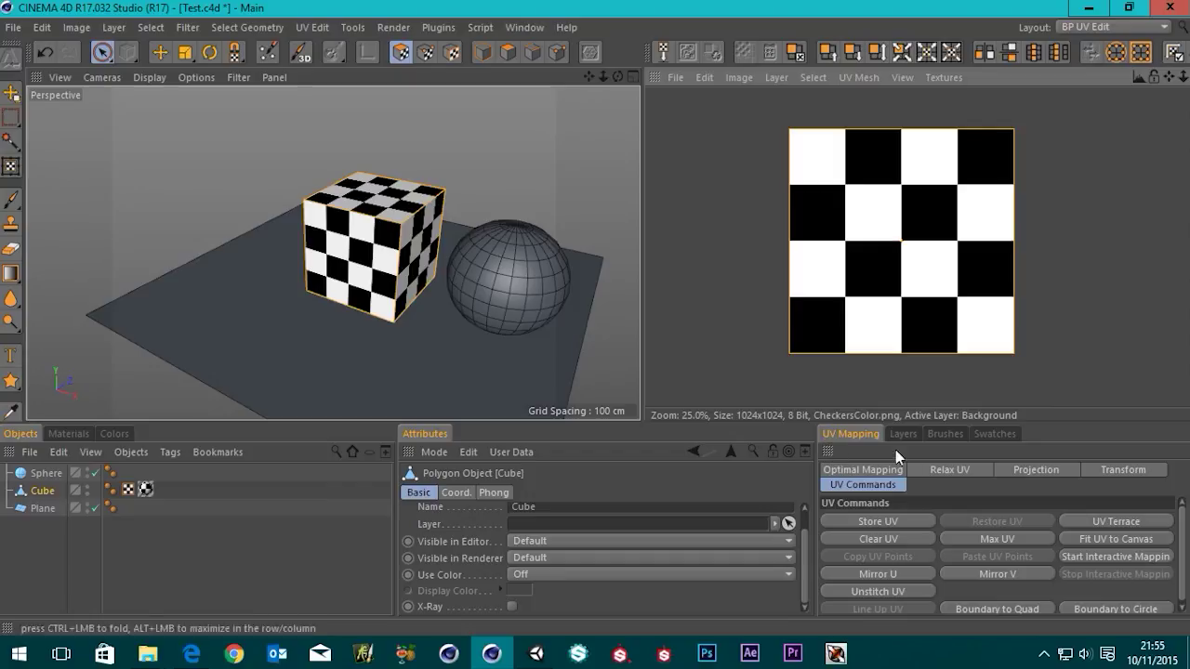
left_click(1027, 470)
left_click(1010, 524)
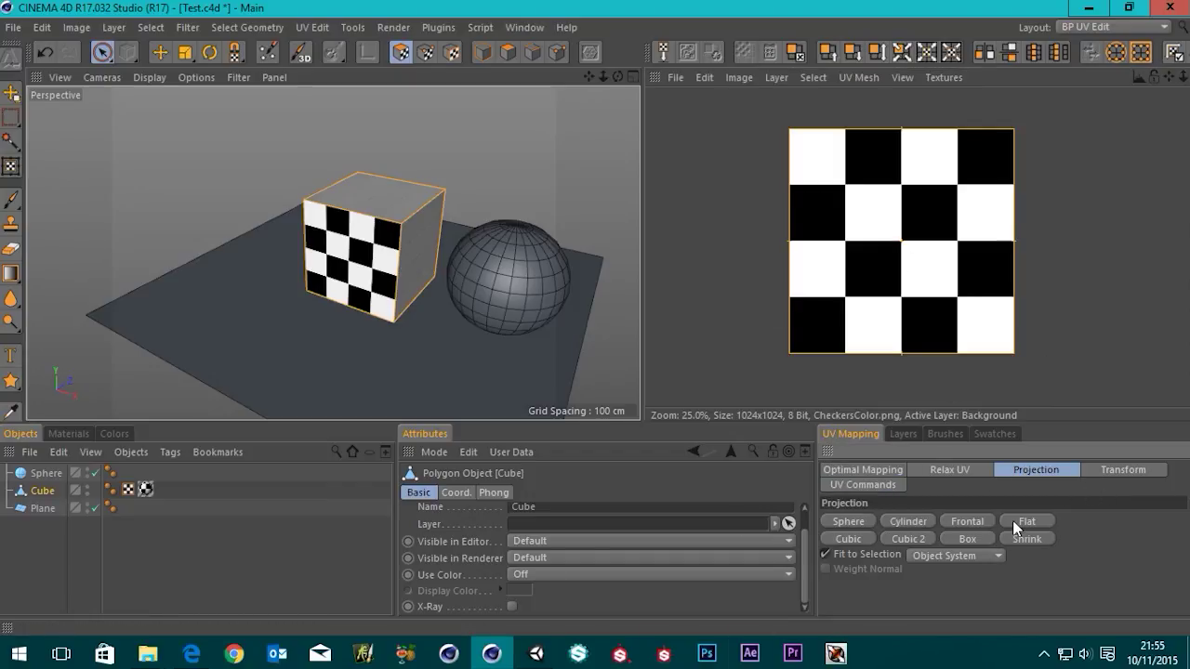
Step: Apply a Frontal UV projection to the cube, orbit the perspective view and reapply it from the new angle
scroll(402, 240, "up", 4)
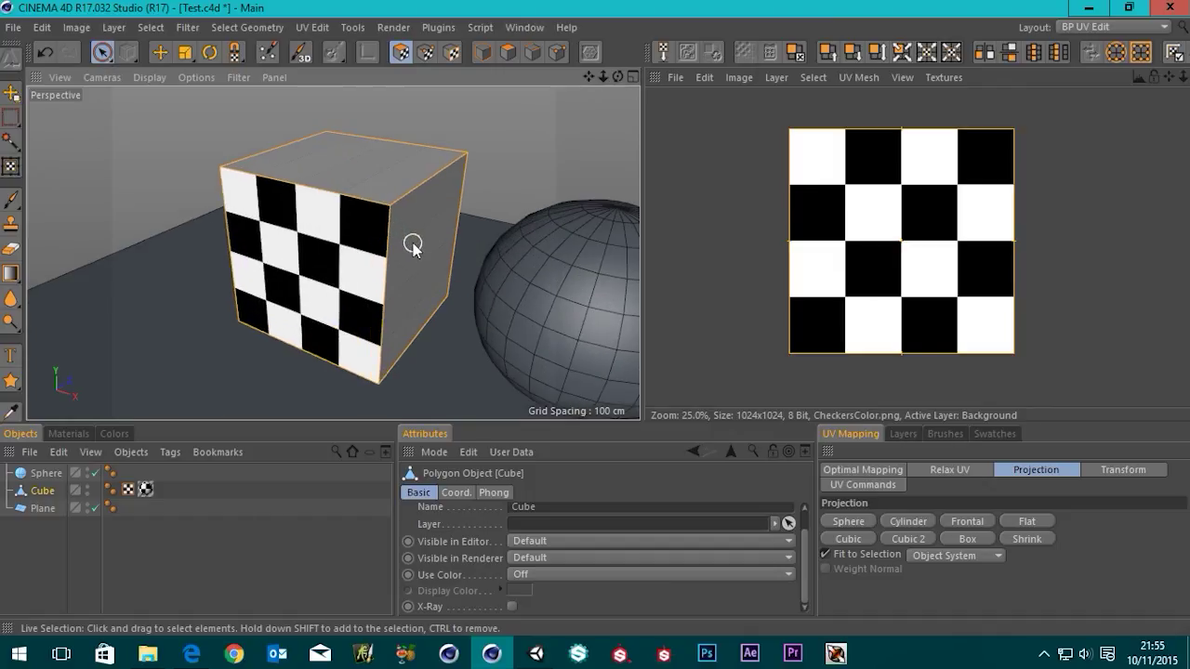
left_click_drag(432, 249, 464, 246, "alt")
left_click(974, 518)
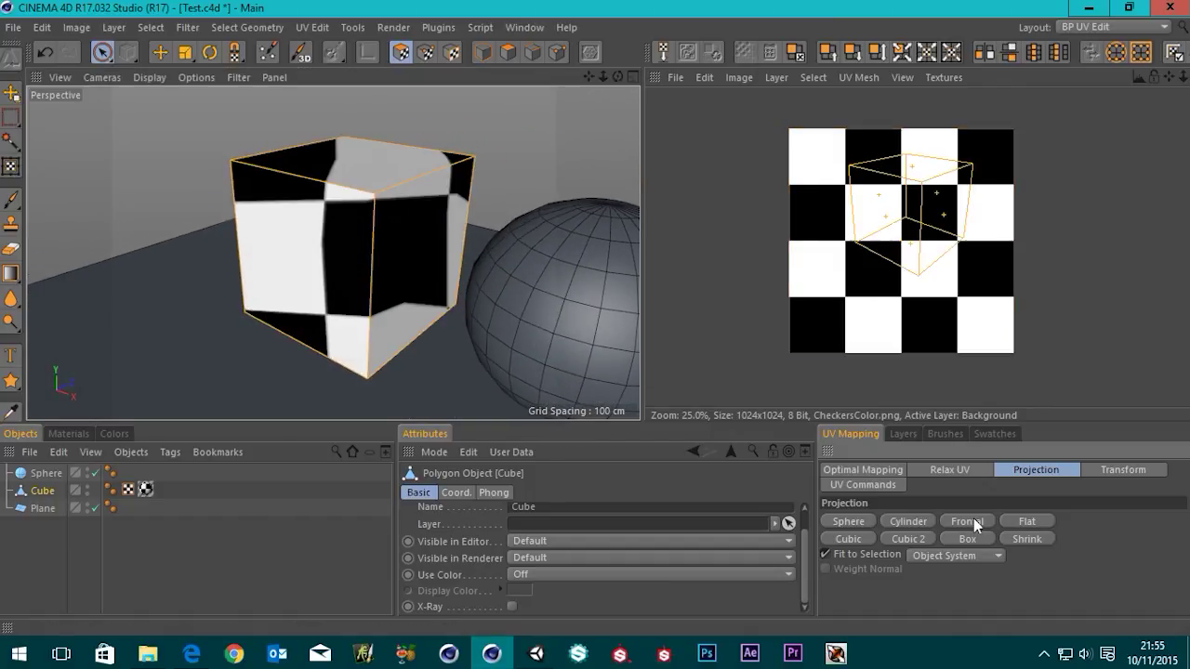
left_click_drag(370, 266, 358, 299, "alt")
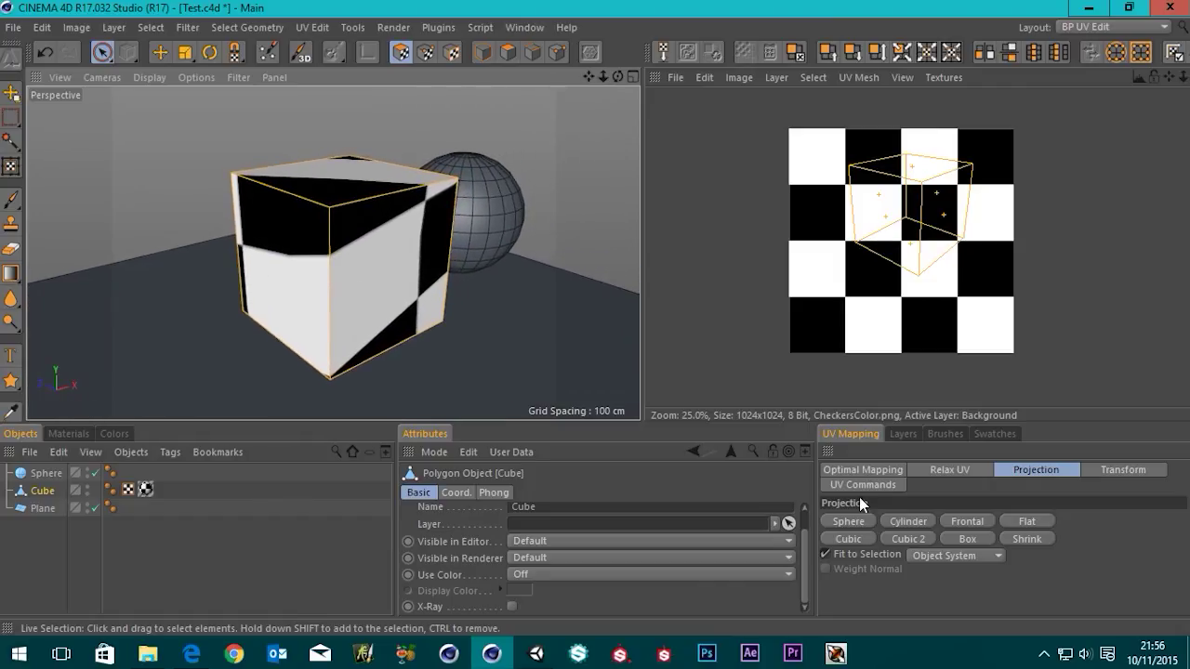
left_click(967, 522)
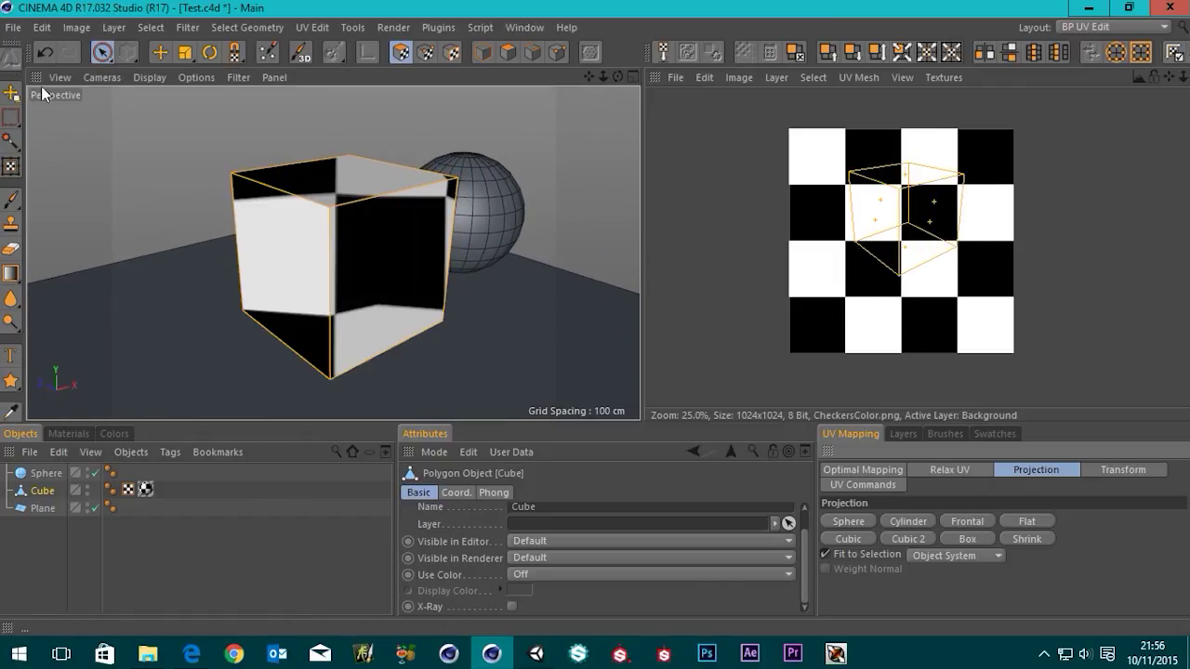
Step: Save the project, inspect the cube's frontal projection in Unity and return to Cinema 4D
left_click(13, 27)
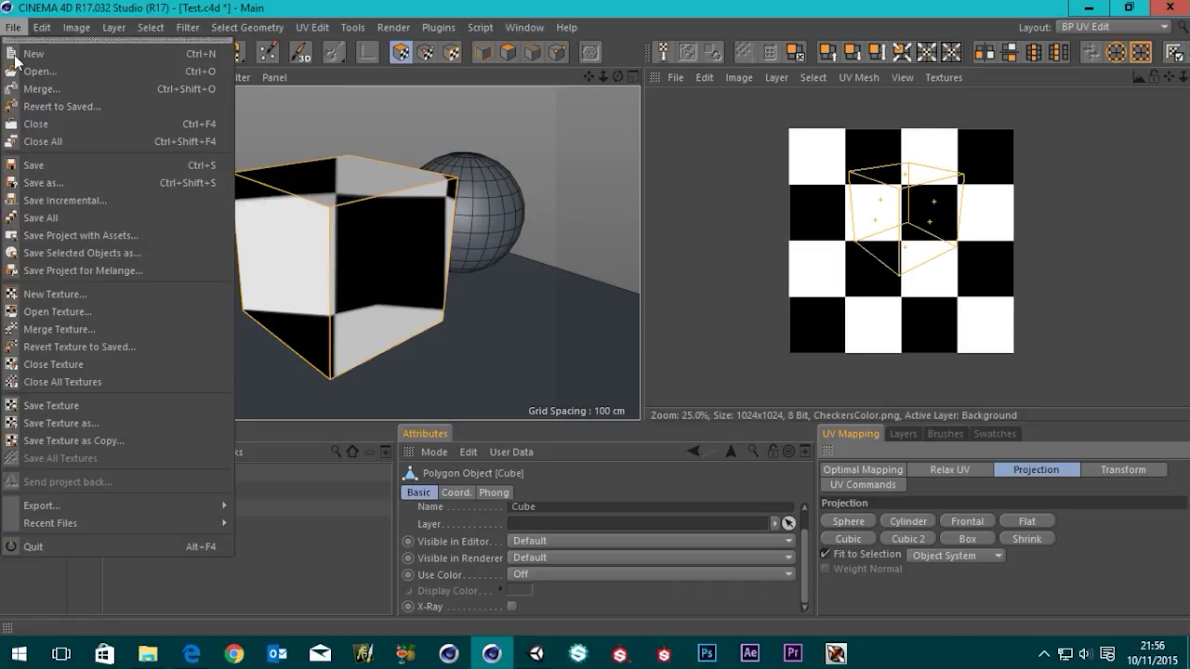
left_click(30, 164)
left_click(485, 655)
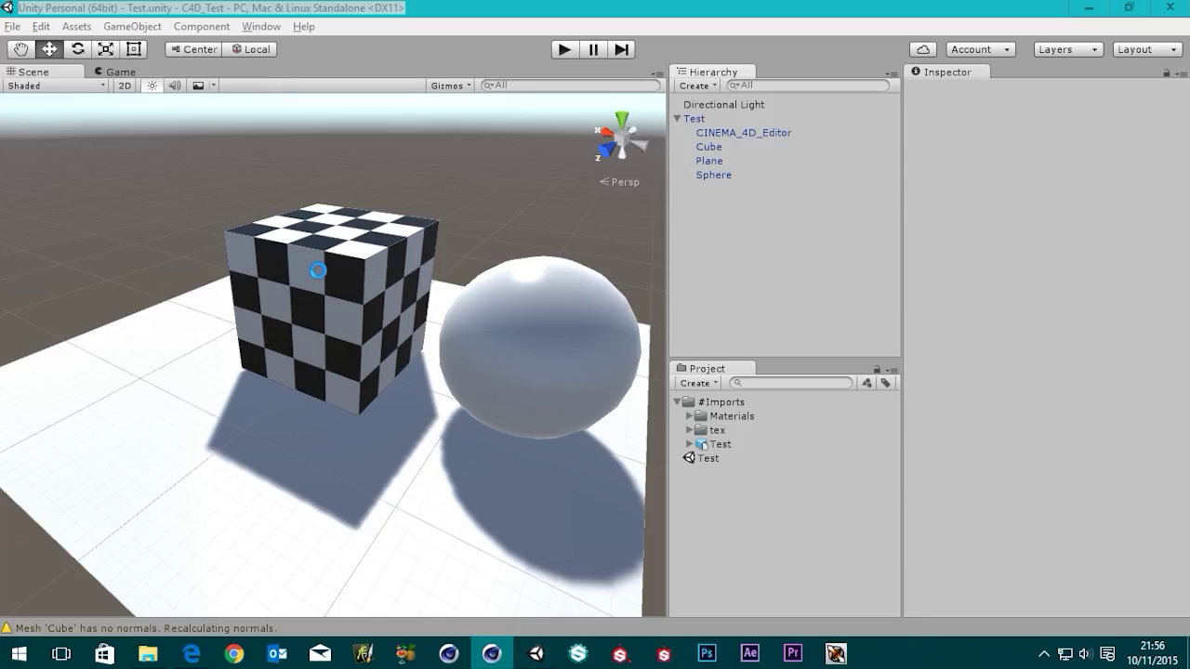
left_click_drag(317, 270, 744, 290, "alt")
left_click(492, 654)
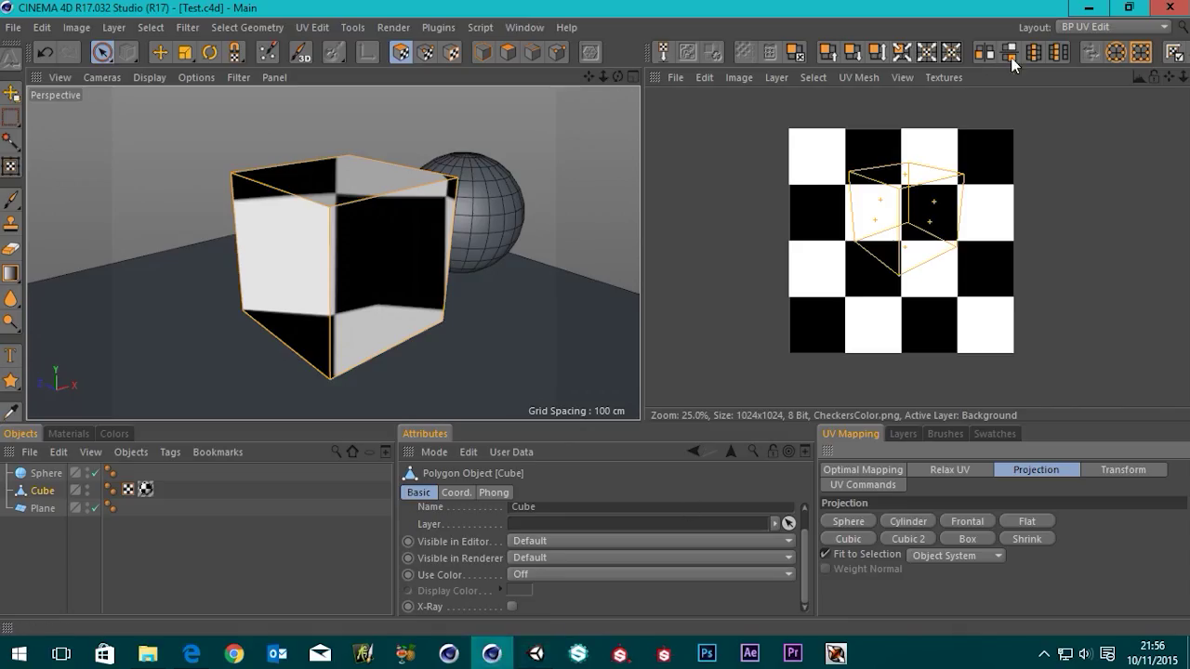
Step: Apply a Sphere UV projection to the cube and move its UV mesh into line with the checker columns
left_click(847, 523)
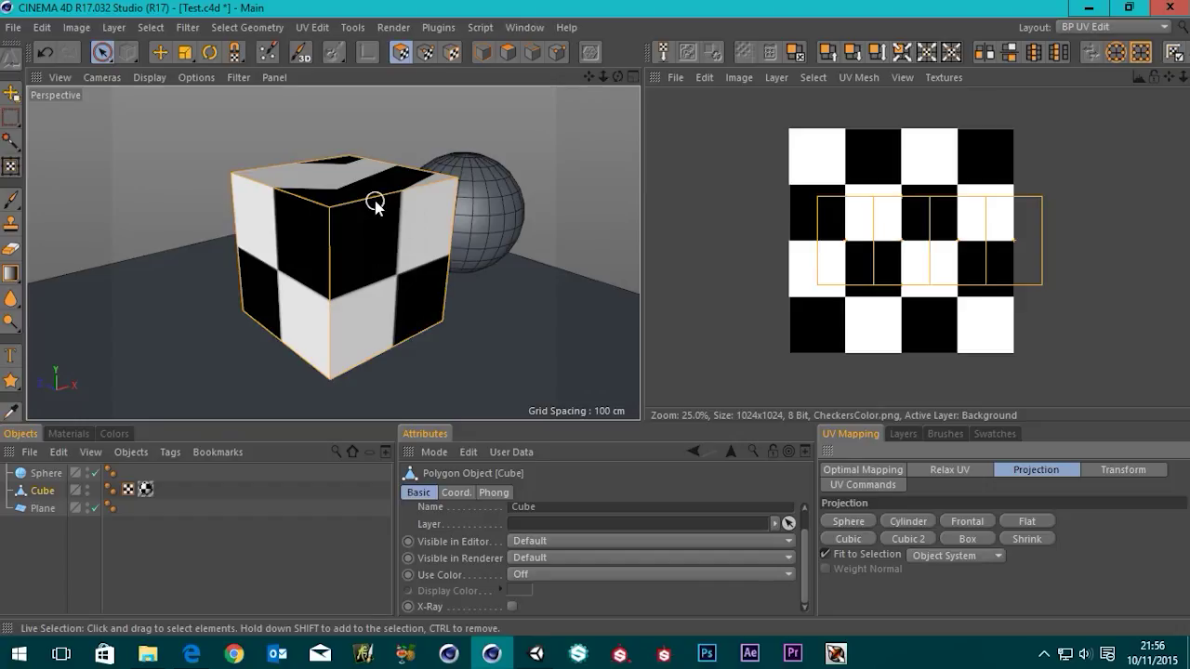
left_click_drag(374, 199, 353, 310, "alt")
left_click_drag(380, 257, 332, 247, "alt")
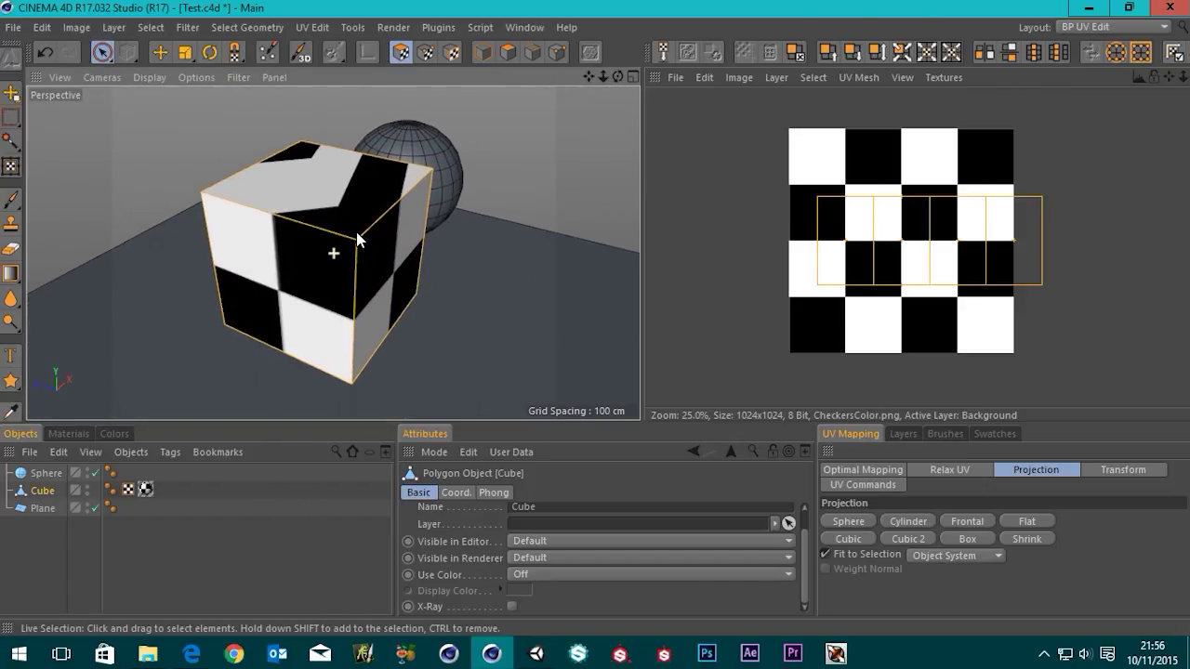
left_click(160, 52)
left_click_drag(911, 253, 884, 248)
Step: Select only the cube's top face, apply a Flat projection and move its UVs up over the first checker row
left_click(325, 192)
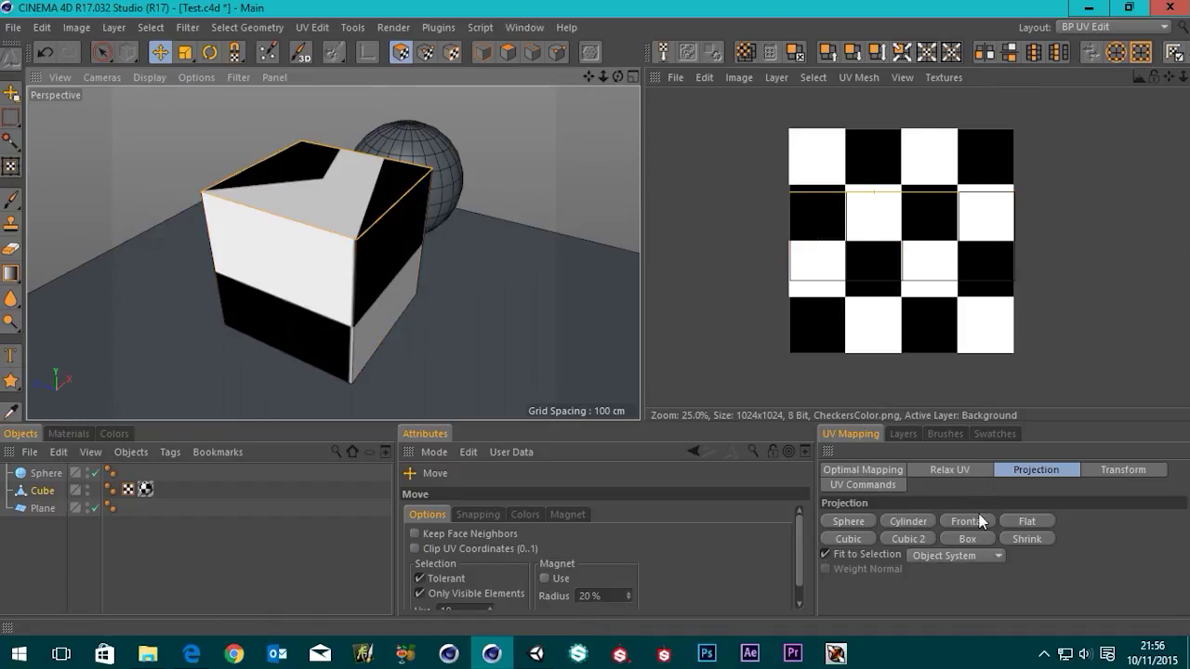
left_click(1018, 519)
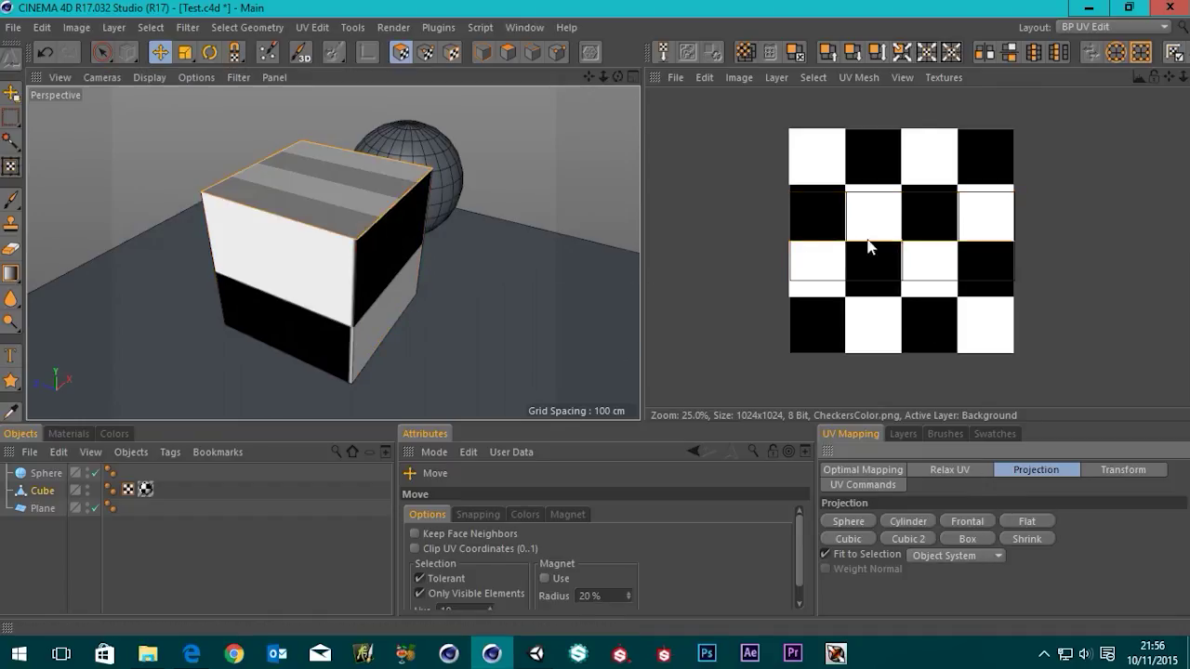
left_click_drag(903, 231, 907, 165)
Step: Apply a Frontal projection to the cube's top face from the Top view, and return to the perspective view centred on the face
left_click_drag(250, 252, 373, 372, "alt")
middle_click(286, 208)
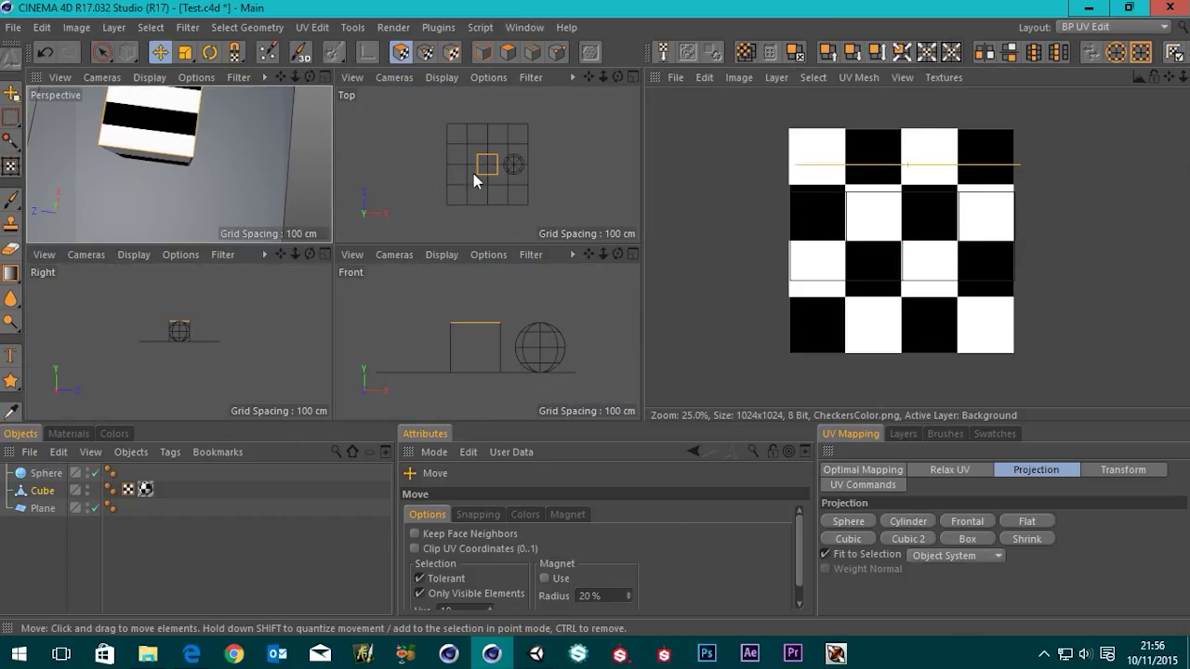
middle_click(474, 173)
left_click(987, 521)
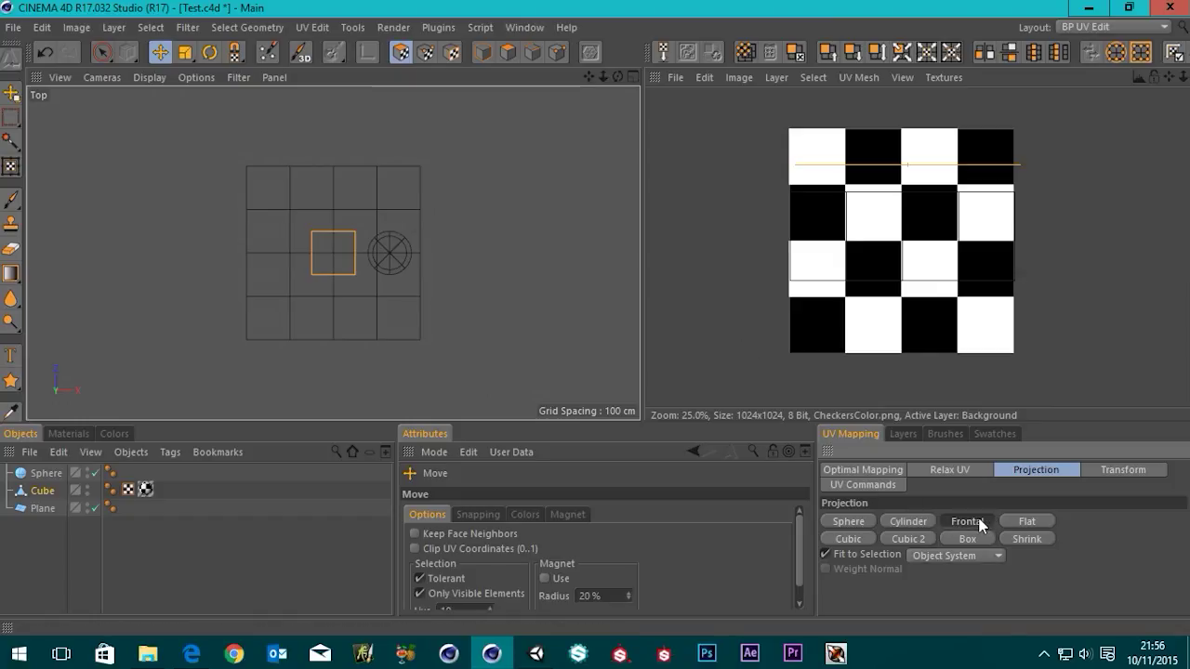
middle_click(562, 287)
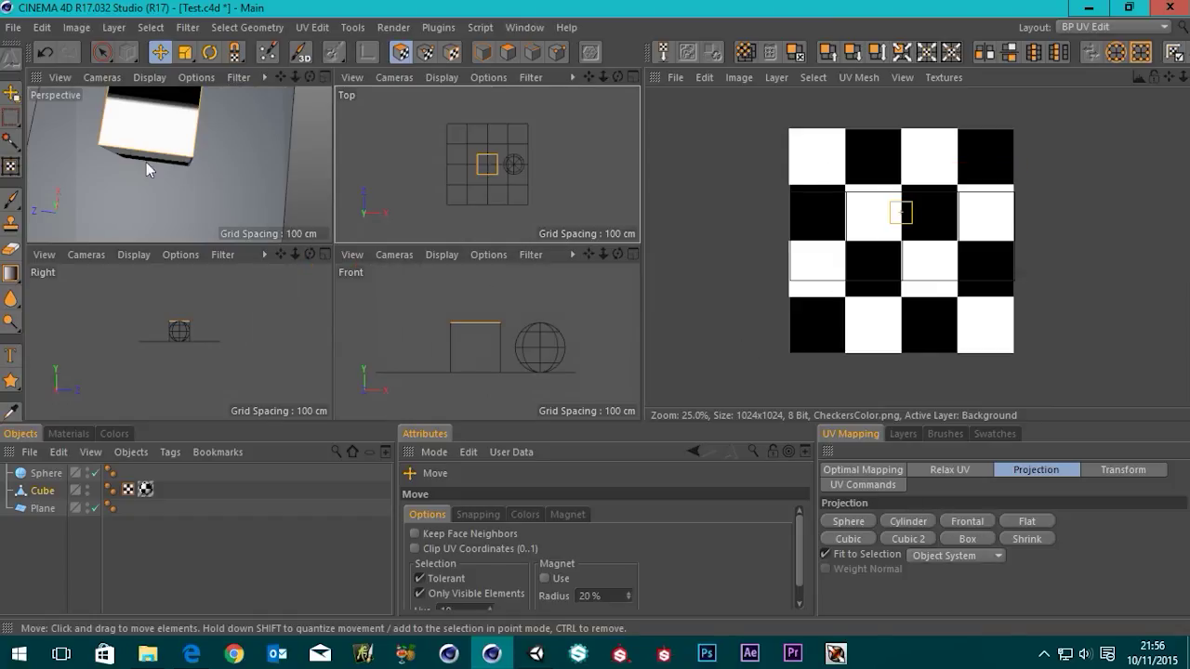
middle_click(200, 143)
key("o")
left_click_drag(308, 159, 367, 314, "alt")
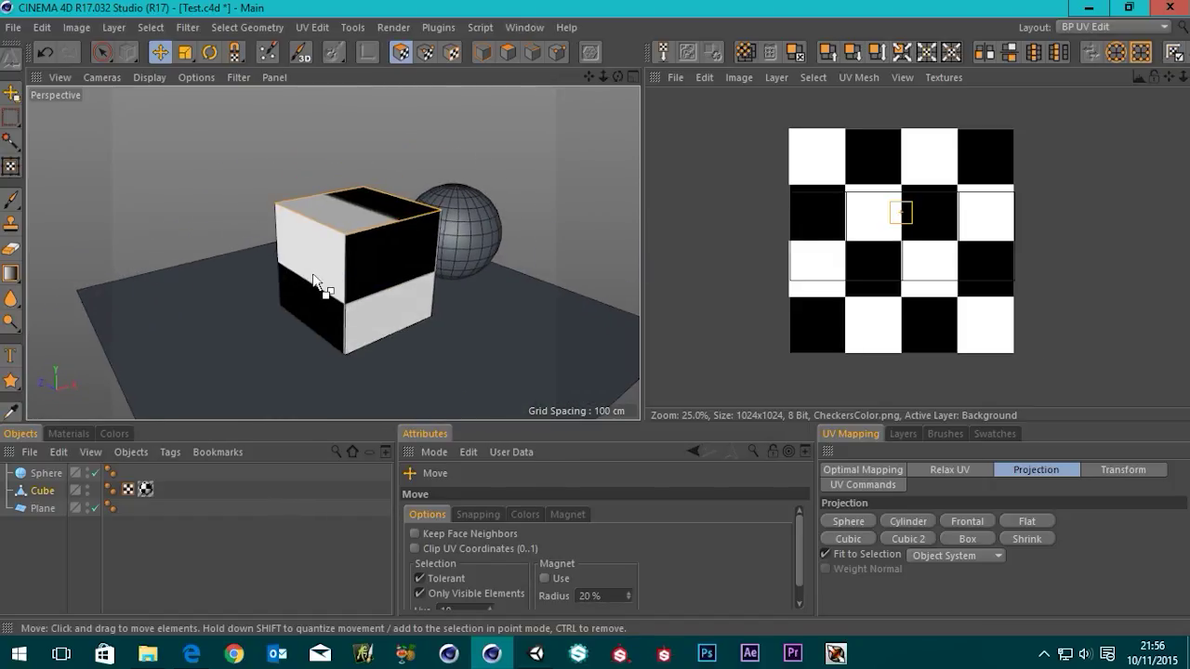
Step: Select all the cube's UV polygons and try the Sphere, Cylinder, Cubic, Cubic 2 and Shrink projections, ending with Box
key("ctrl+a")
left_click(853, 523)
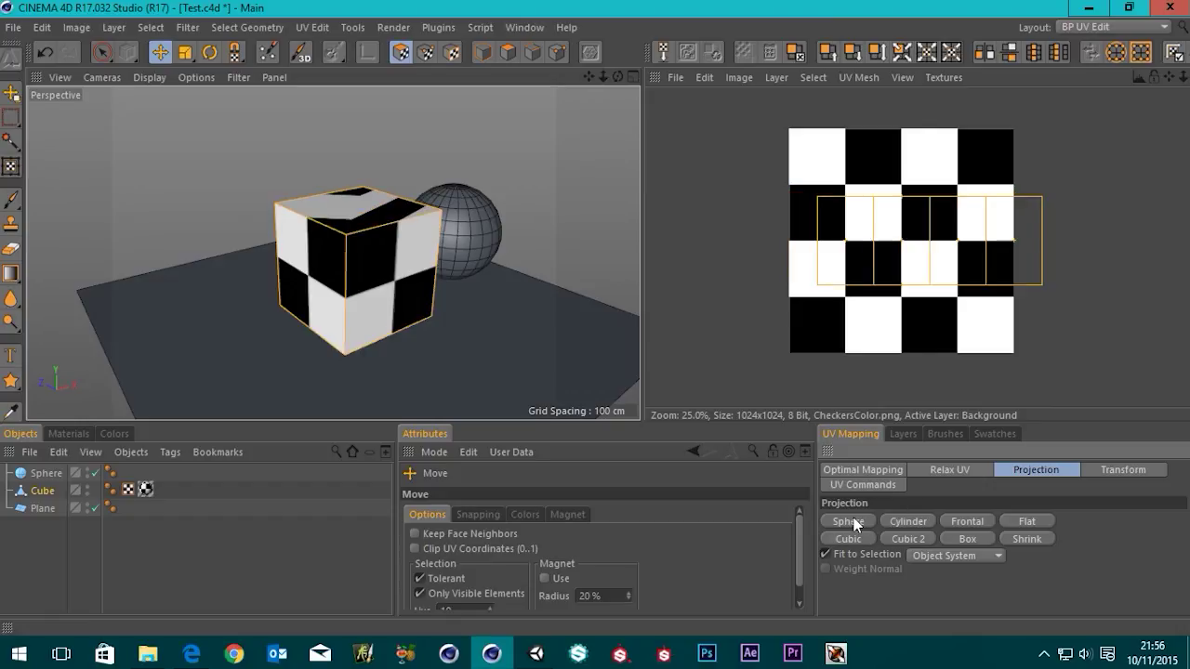
left_click(909, 522)
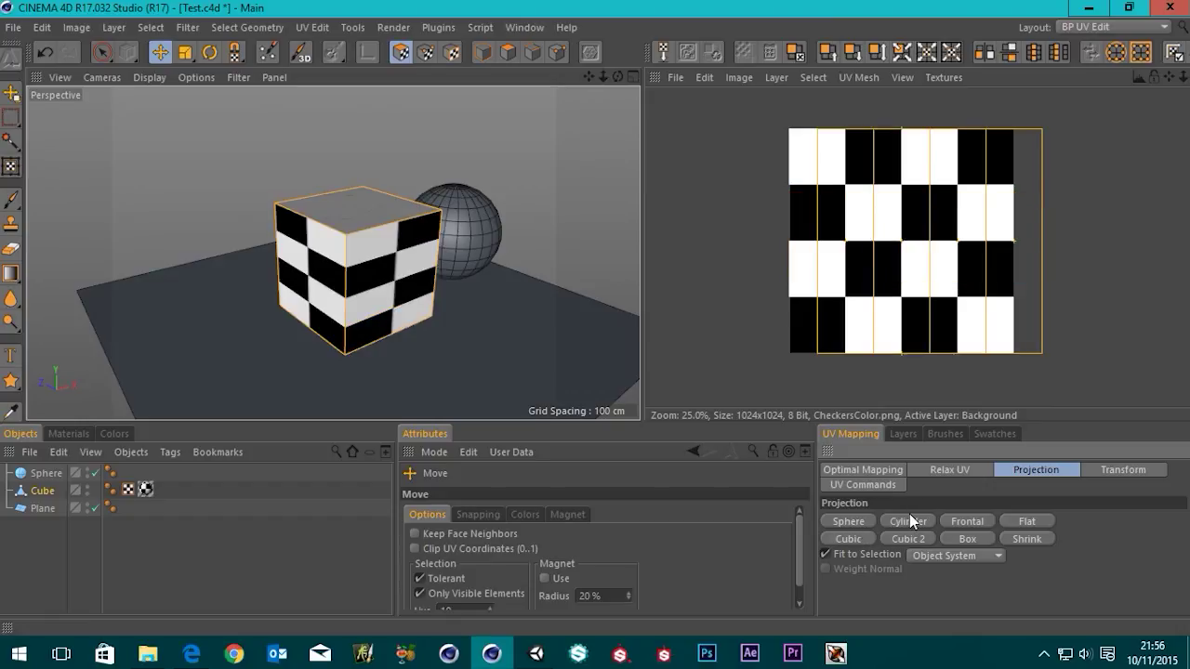
left_click(863, 540)
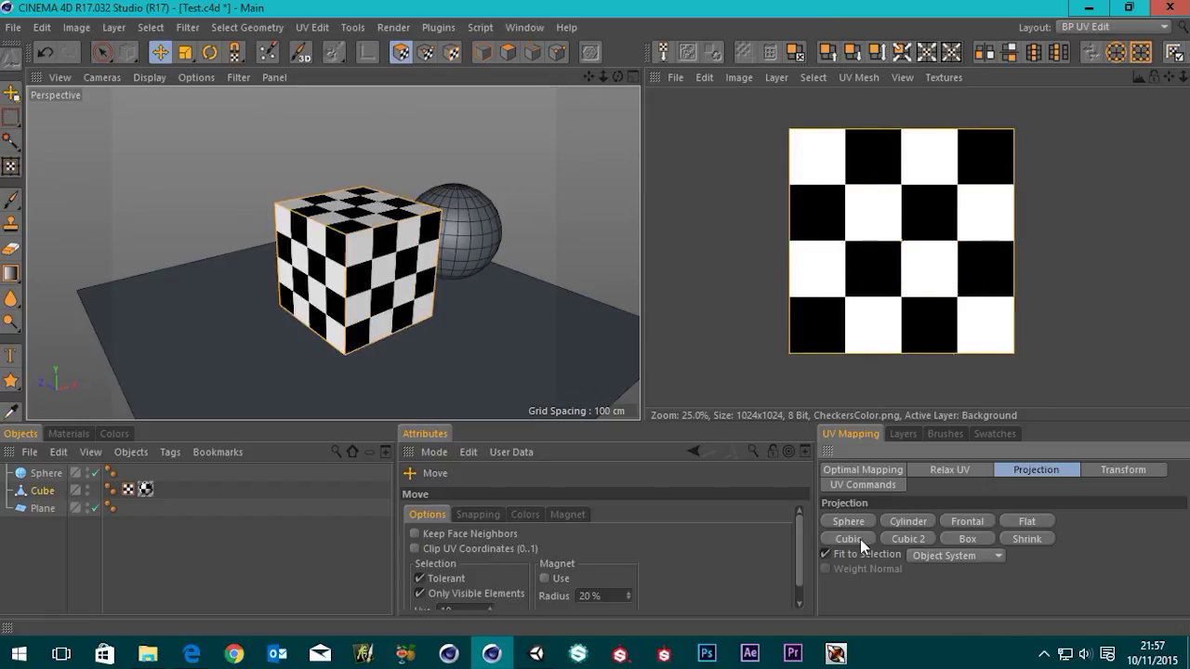
left_click(907, 541)
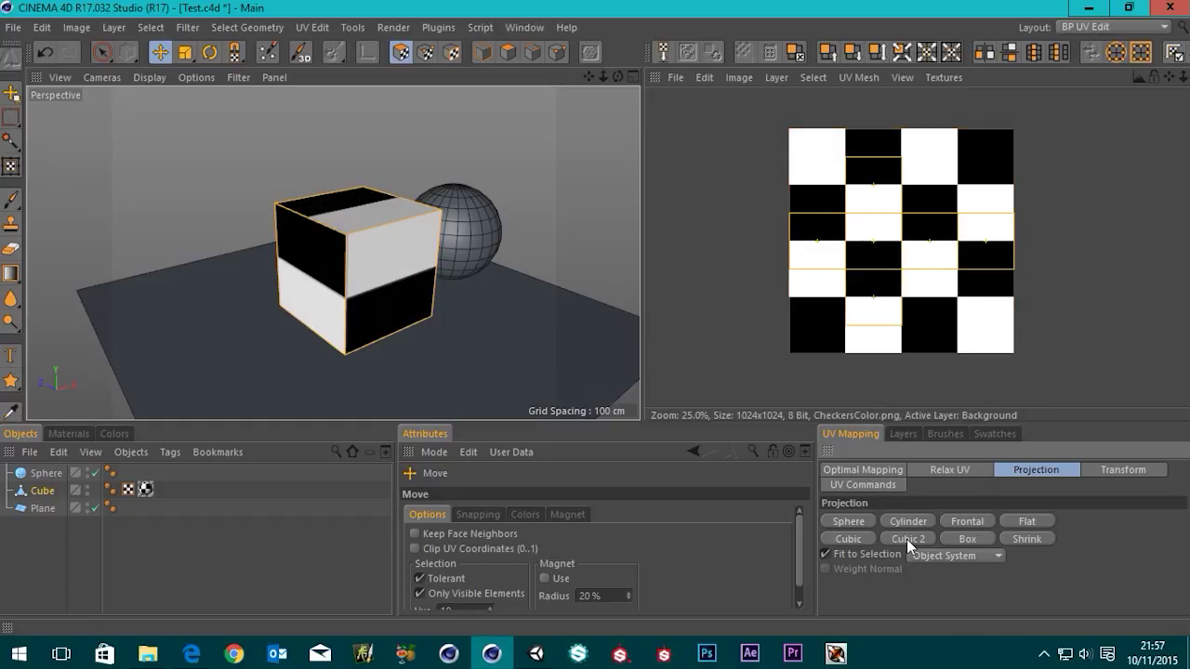
left_click(1023, 540)
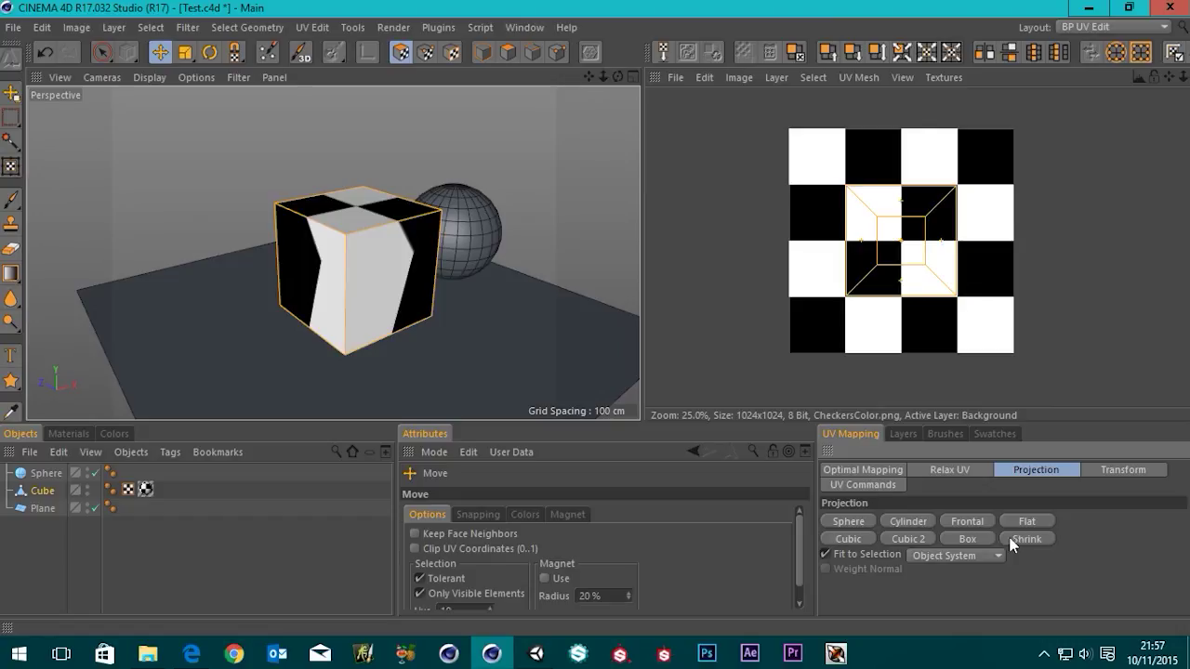
left_click(969, 540)
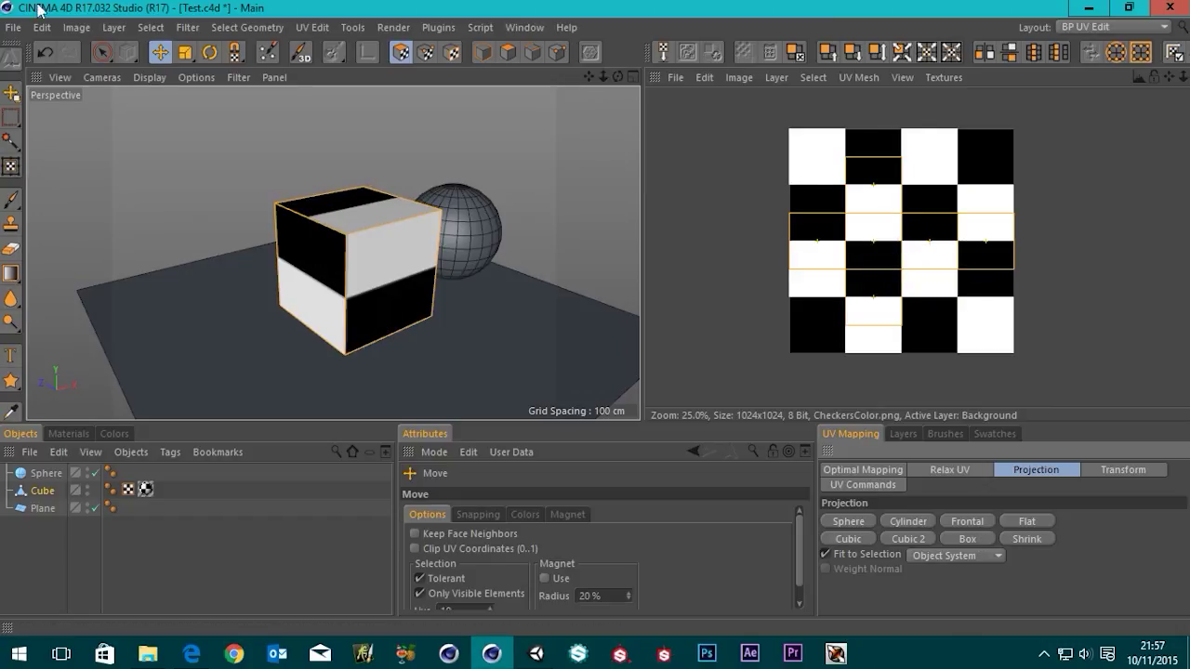
Step: Activate the Scale tool for the UV mesh and look through its options
left_click(185, 52)
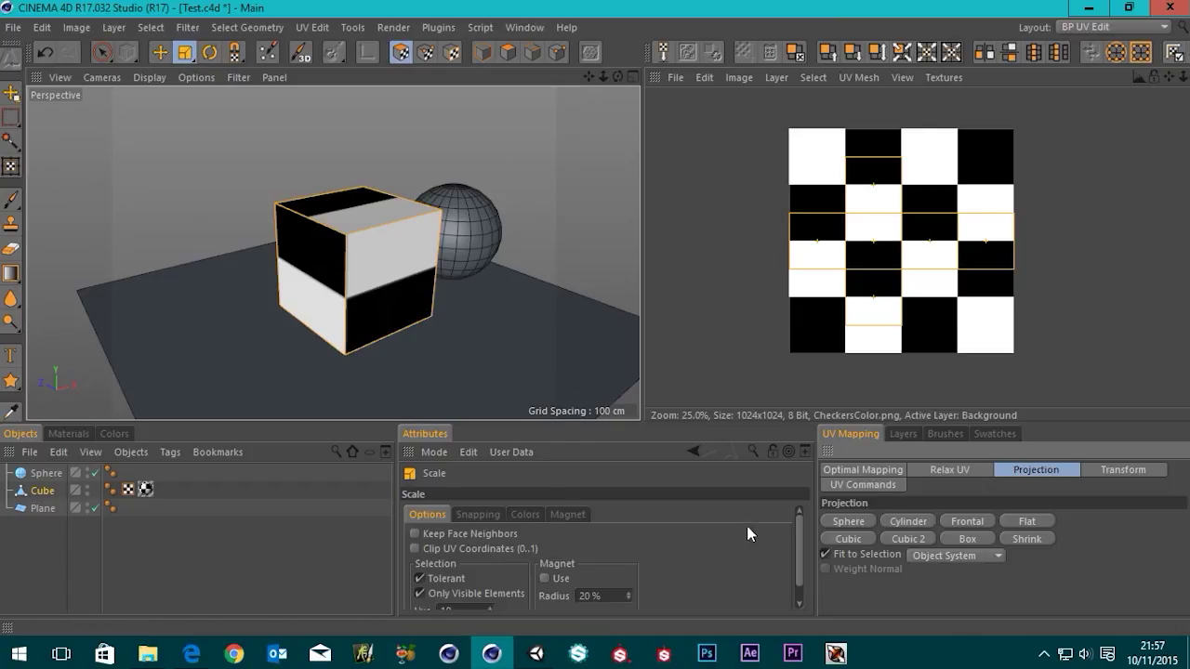
left_click_drag(797, 532, 797, 552)
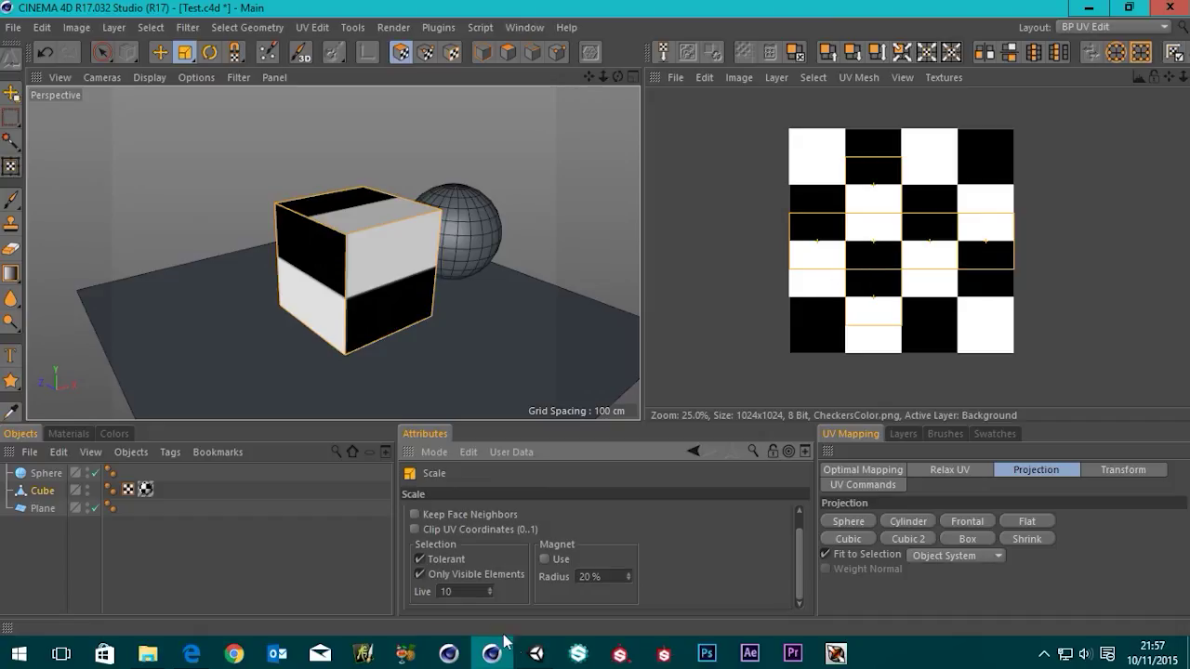
Step: Switch to Unity, select the cube and set its CheckersColor material tiling to X 7.08 and Y 5.18
left_click(535, 654)
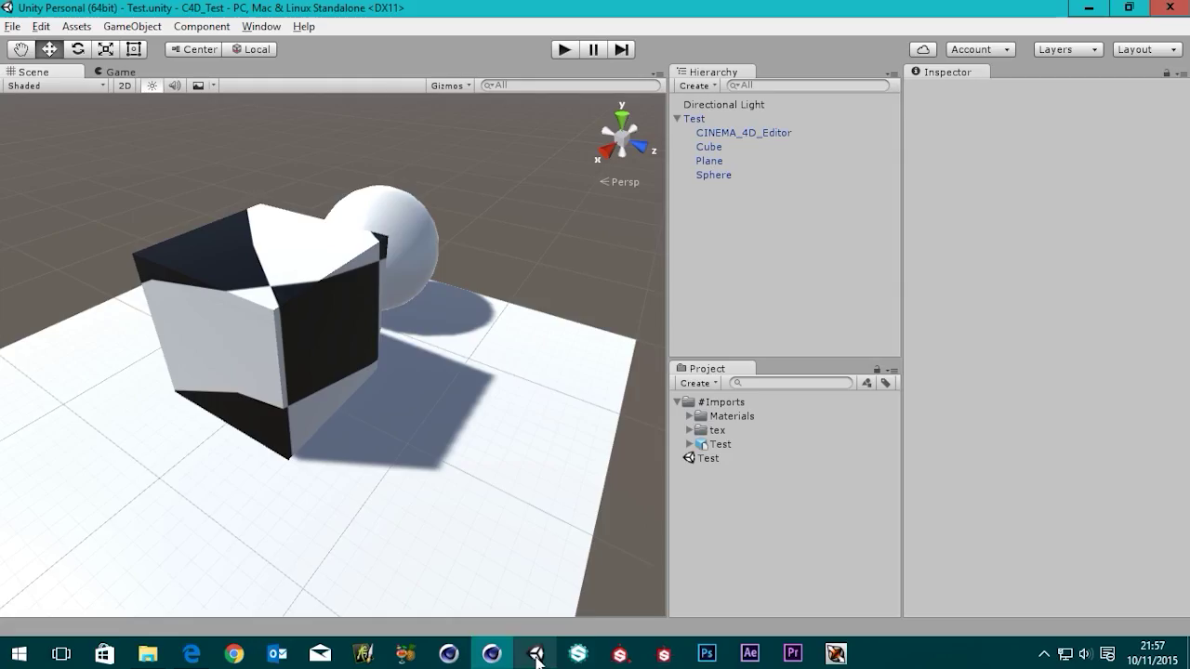
left_click(301, 340)
left_click(302, 341)
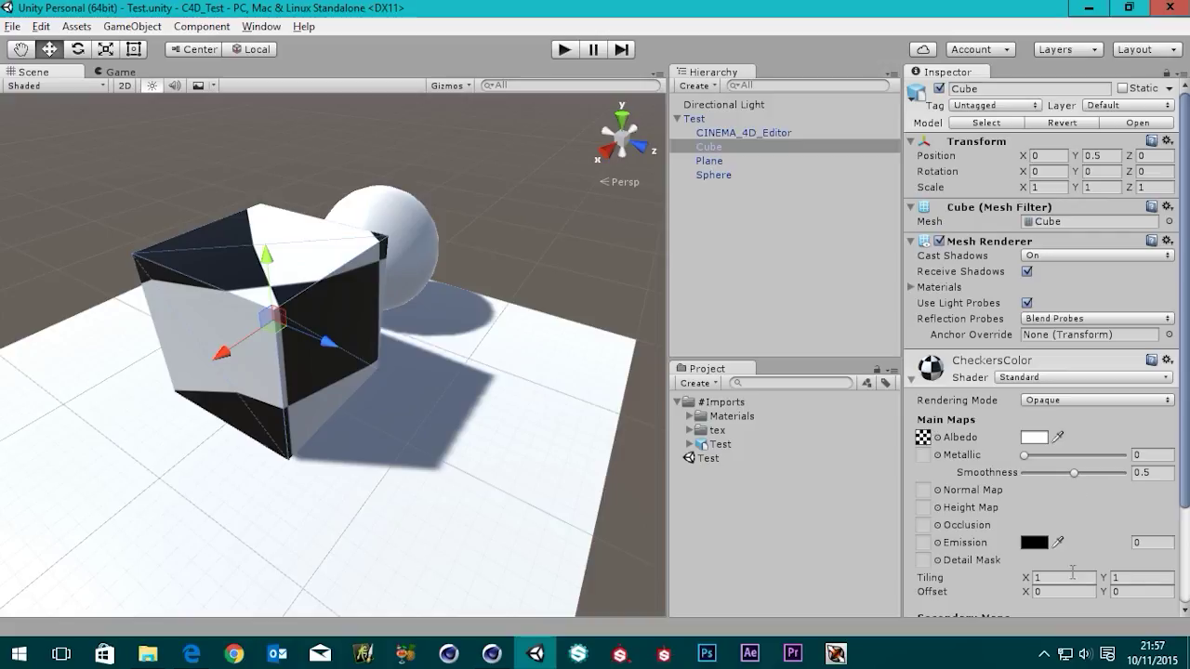
left_click_drag(1028, 579, 56, 577)
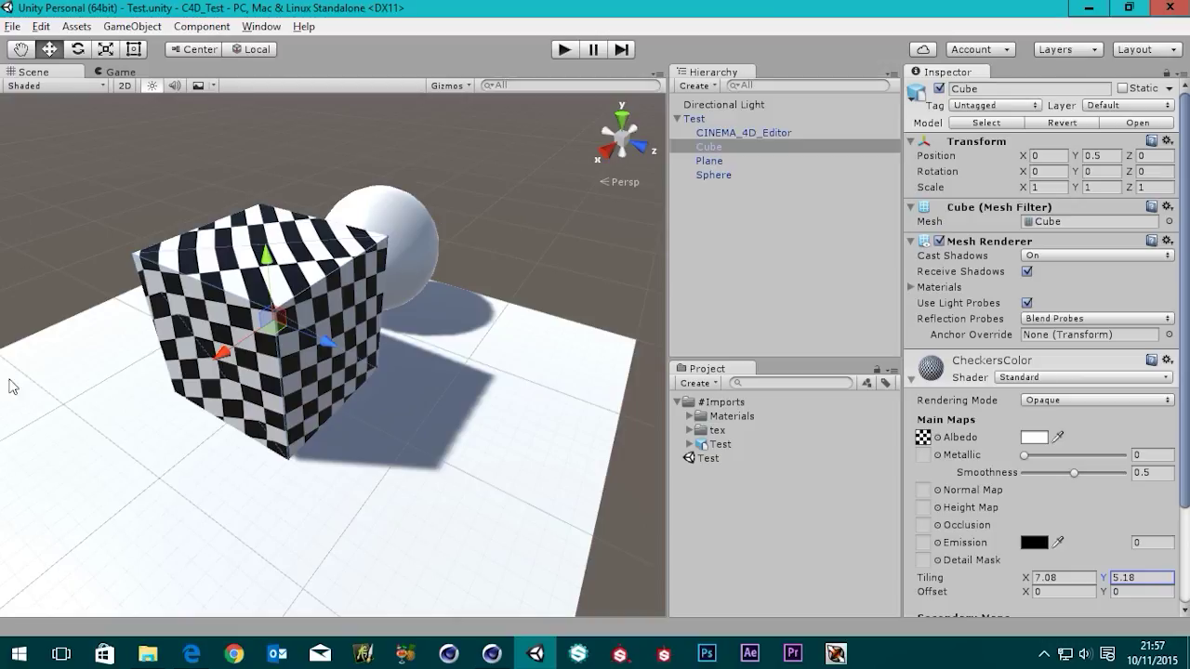
Step: Reset the cube material's tiling to 1 in both X and Y
left_click(1069, 577)
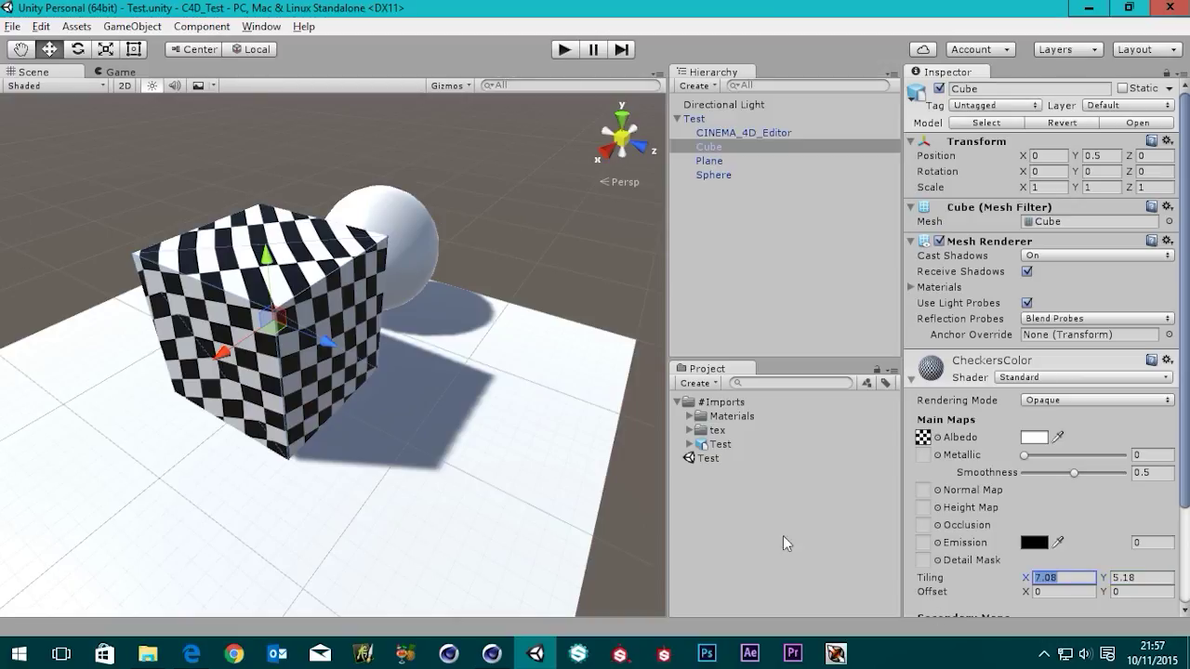
type("1")
key("Tab")
type("1")
key("Tab")
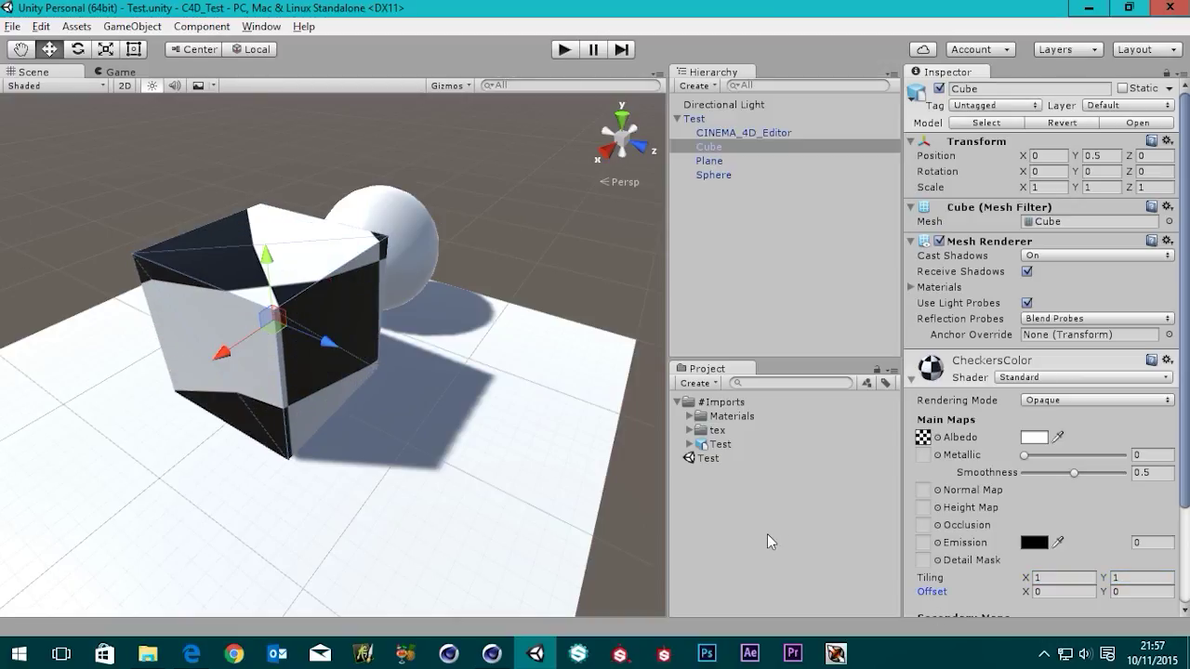
Step: Return to Cinema 4D and scale the cube's whole UV mesh up well beyond the texture's borders
left_click(491, 654)
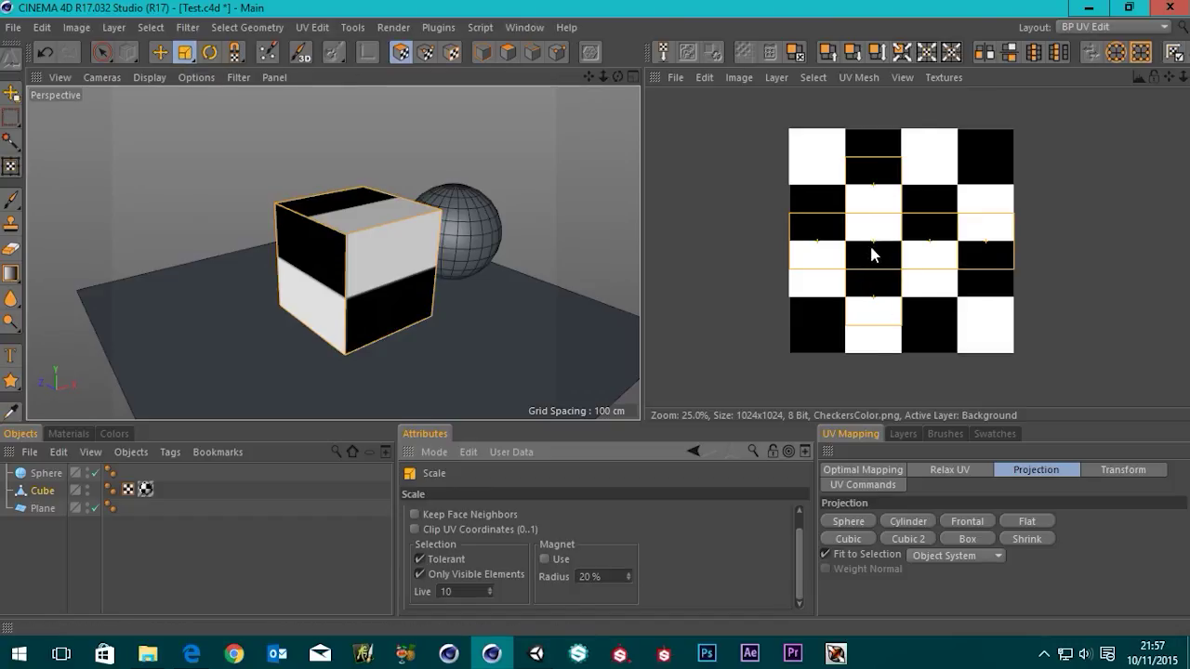
mouse_move(870, 243)
left_mouse_down()
mouse_move(891, 236)
mouse_move(874, 251)
left_mouse_up()
Step: Save the project and switch to Unity to check the cube's rescaled checker tiling
left_click(13, 27)
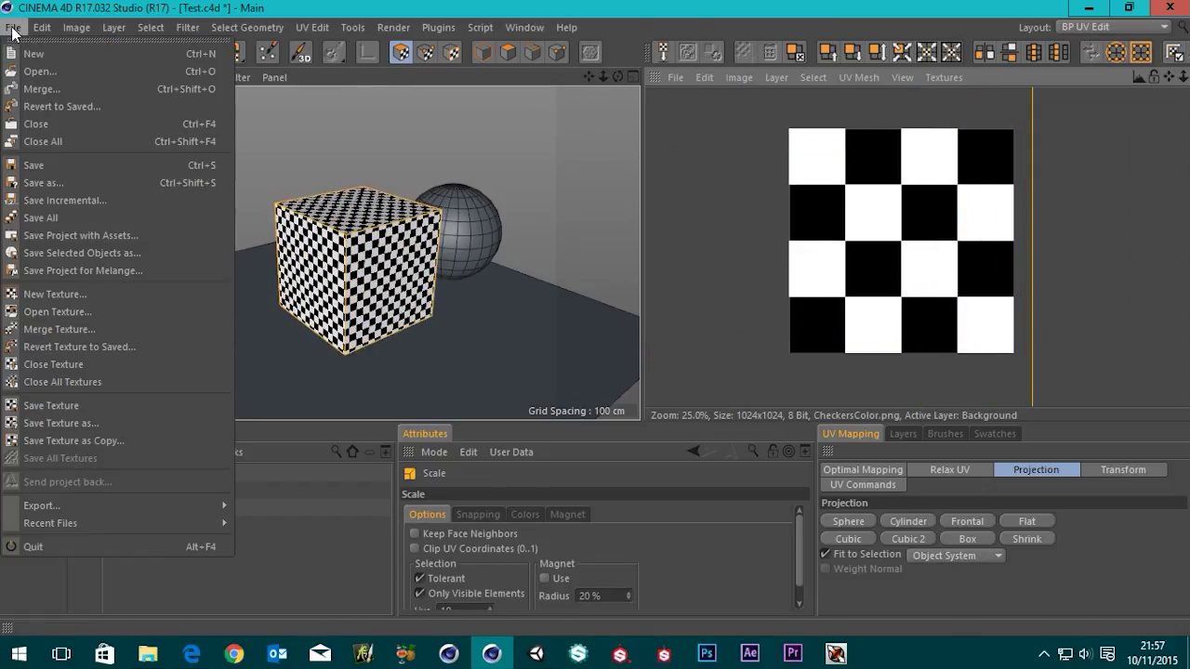
left_click(49, 179)
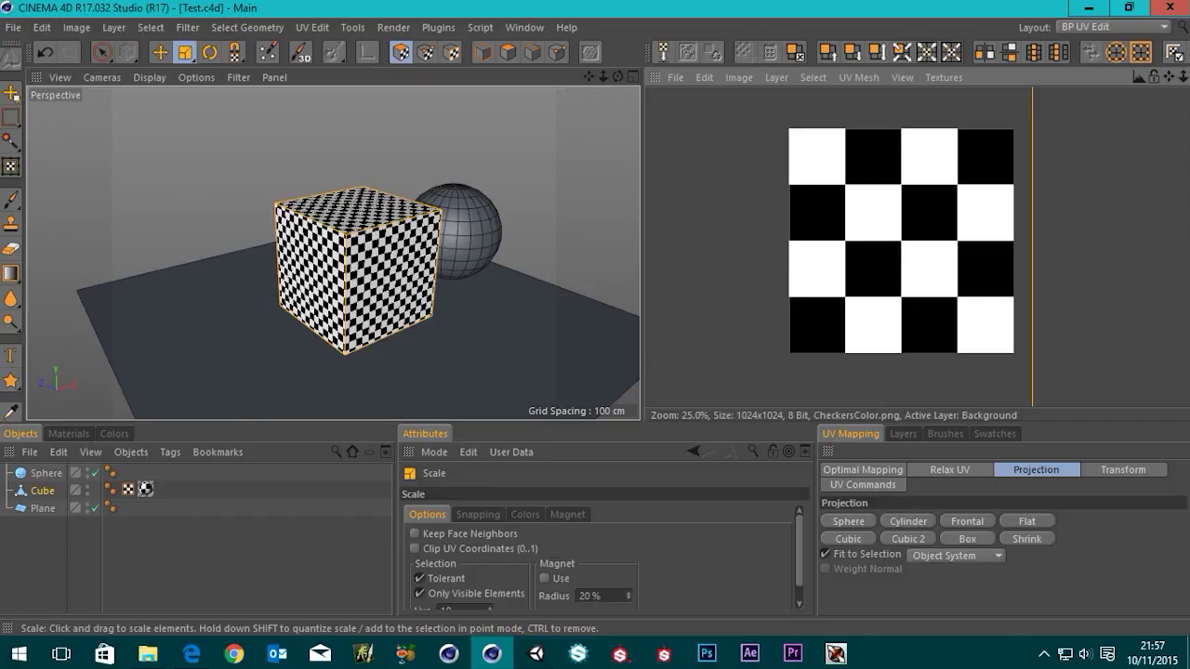
left_click(537, 654)
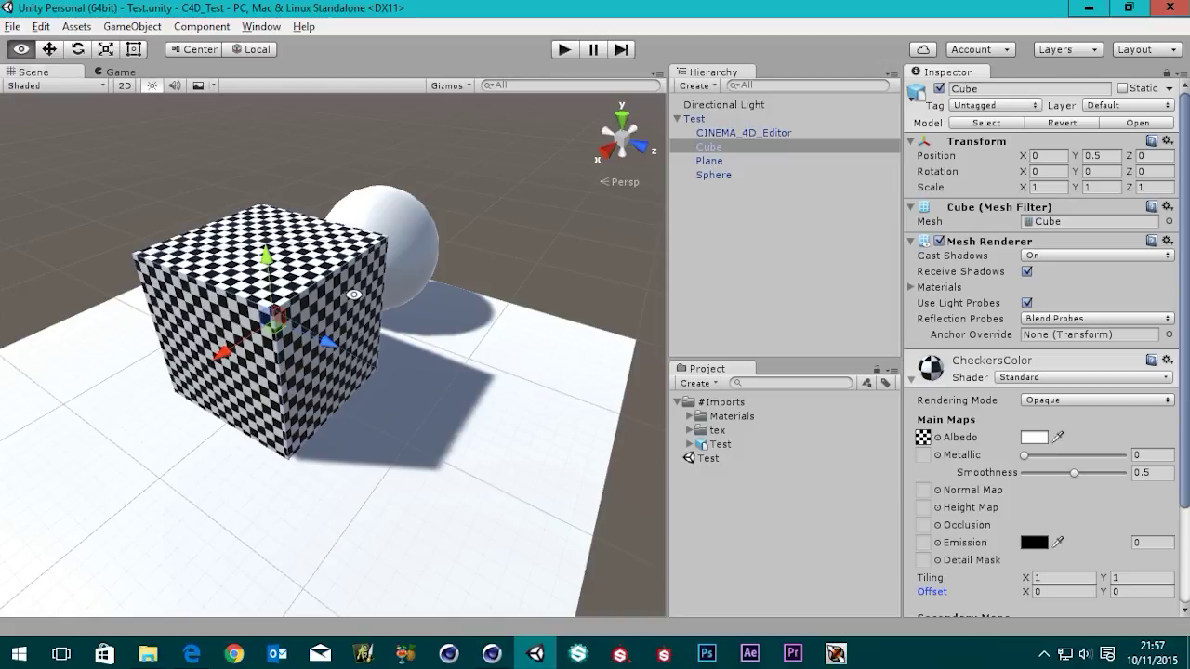
Step: Return to Cinema 4D from Unity and switch the layout to Standard
left_click_drag(352, 295, 422, 380, "alt")
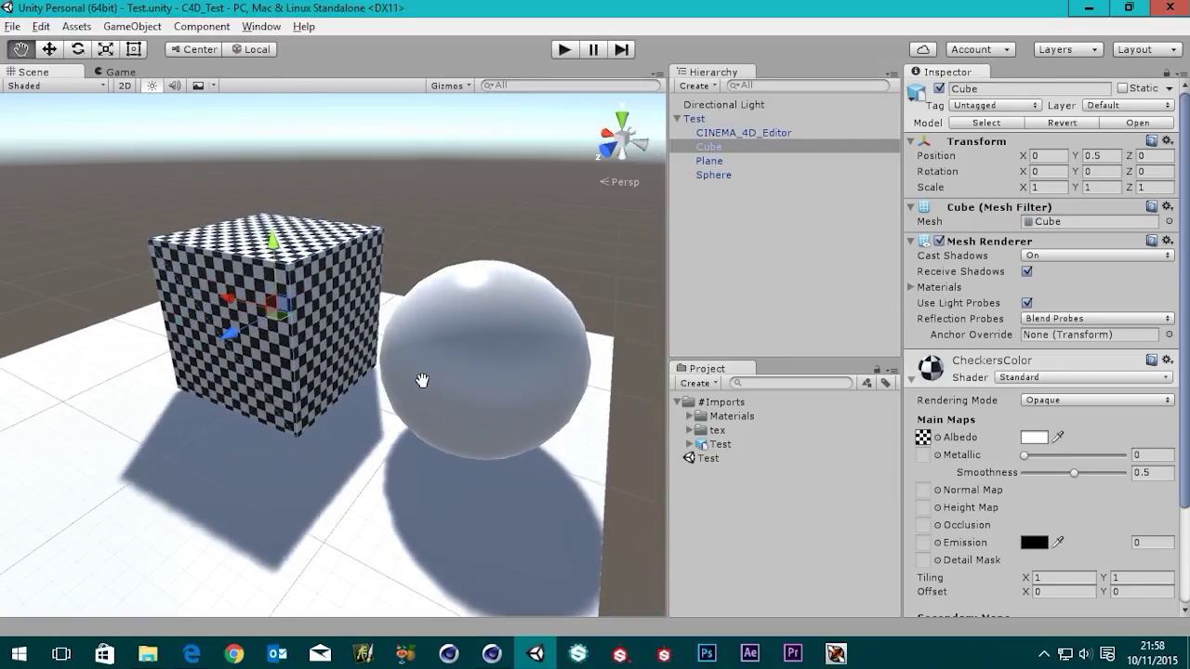
left_click(491, 653)
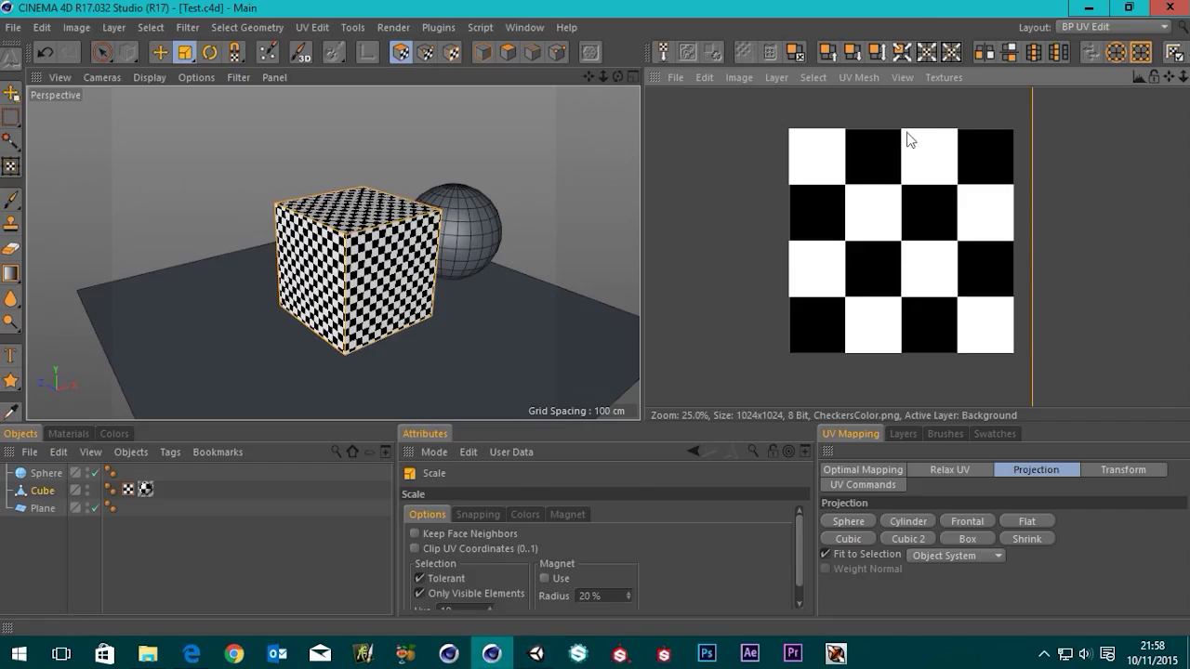
scroll(939, 308, "down", 8)
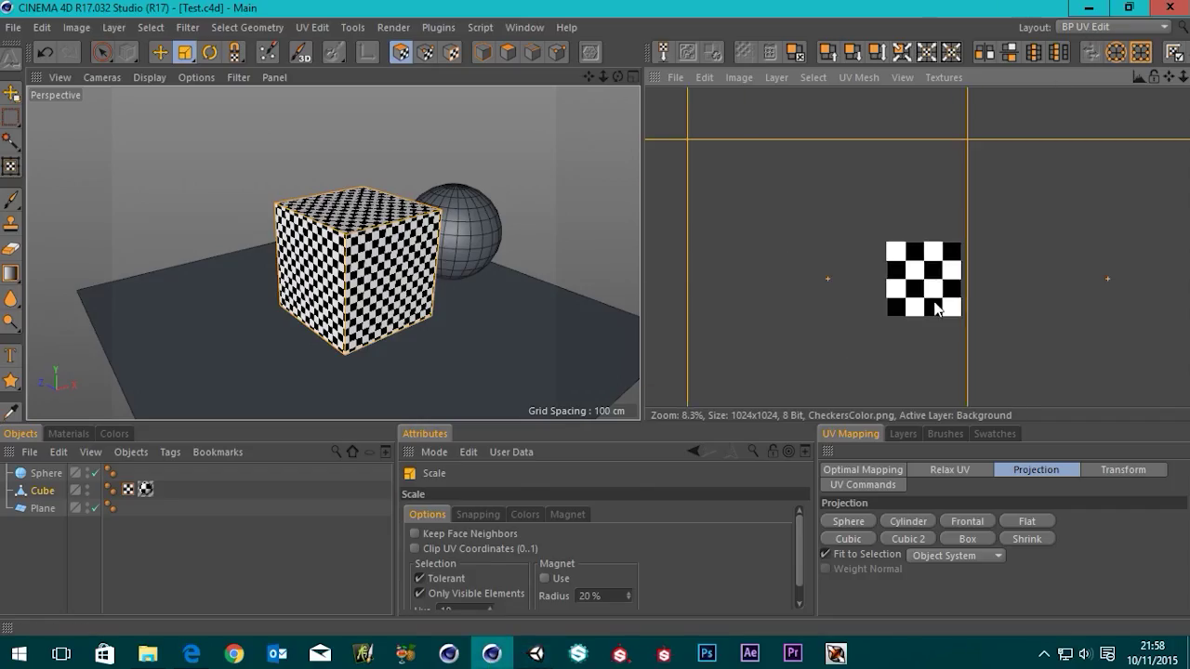
left_click(1101, 27)
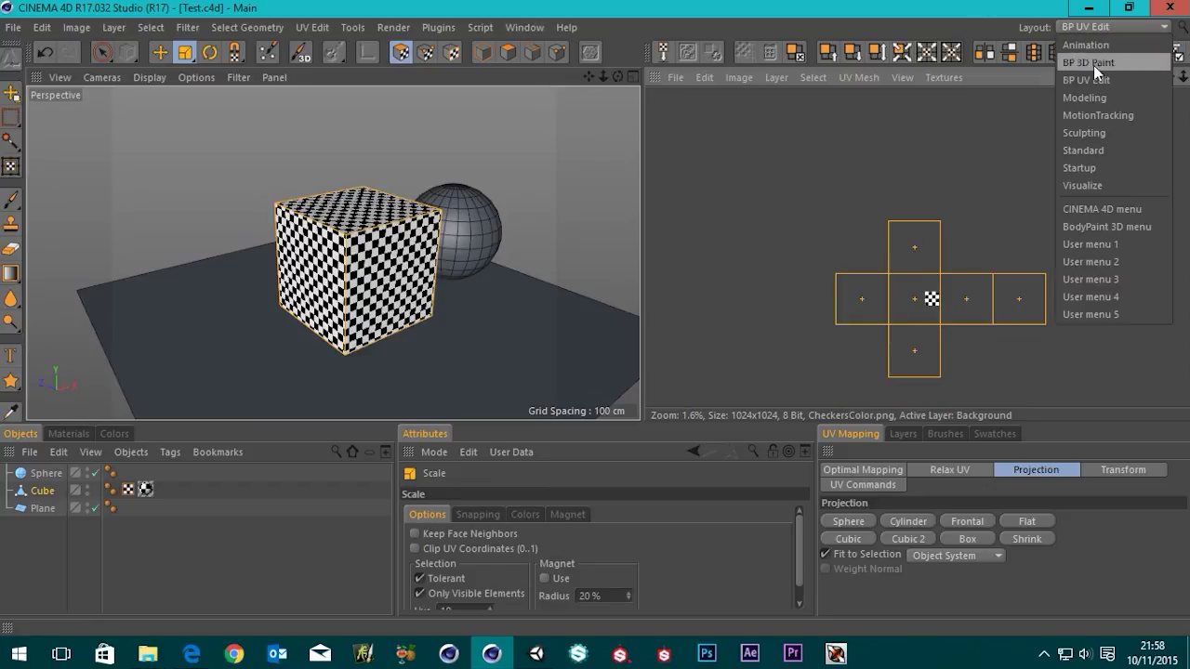
left_click(1092, 151)
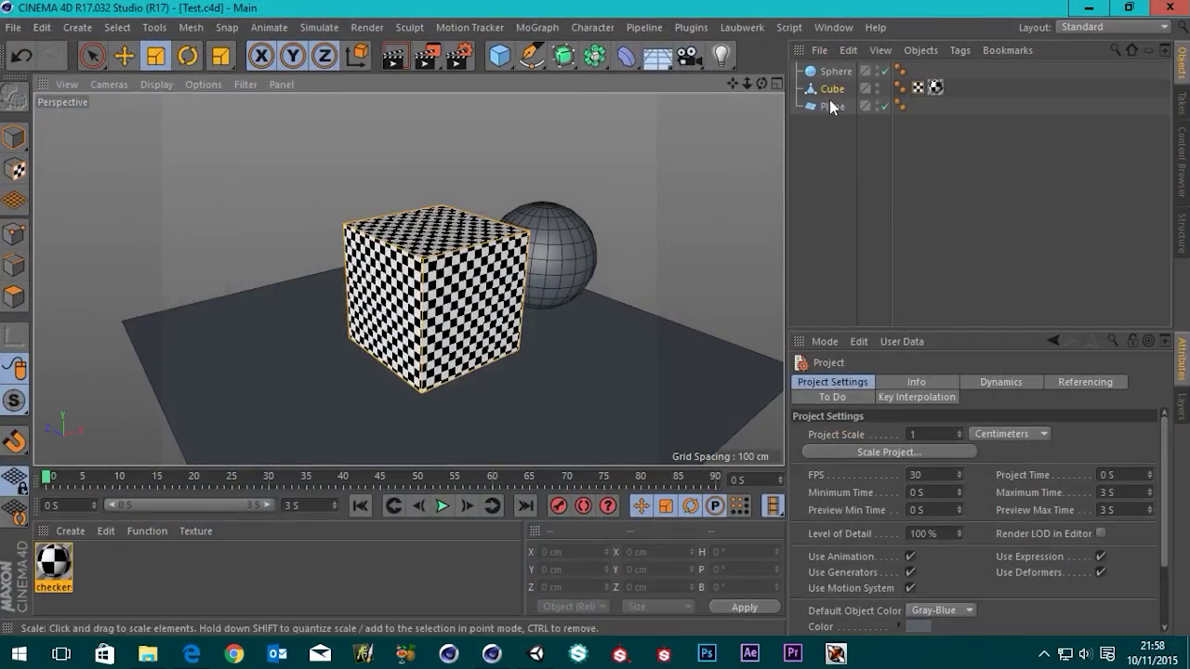
Step: Make the sphere editable and apply the checkers material to it
left_click(834, 71)
left_click_drag(550, 298, 234, 319, "alt")
left_click(14, 95)
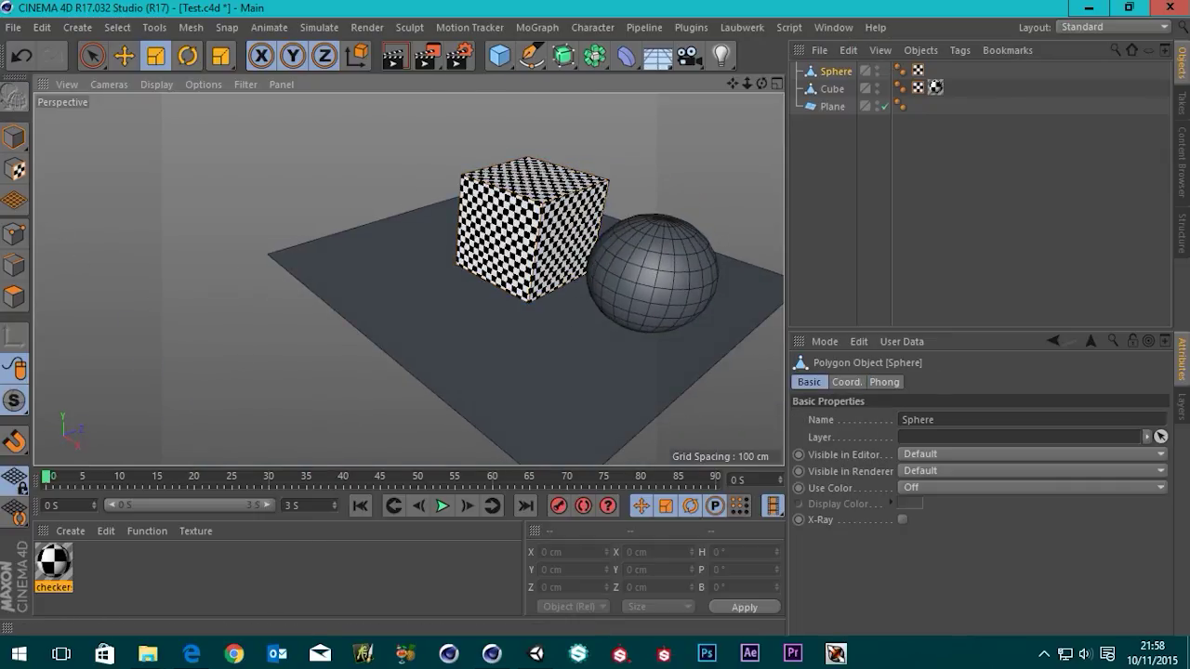
left_click_drag(56, 569, 654, 540)
left_click_drag(625, 286, 627, 287)
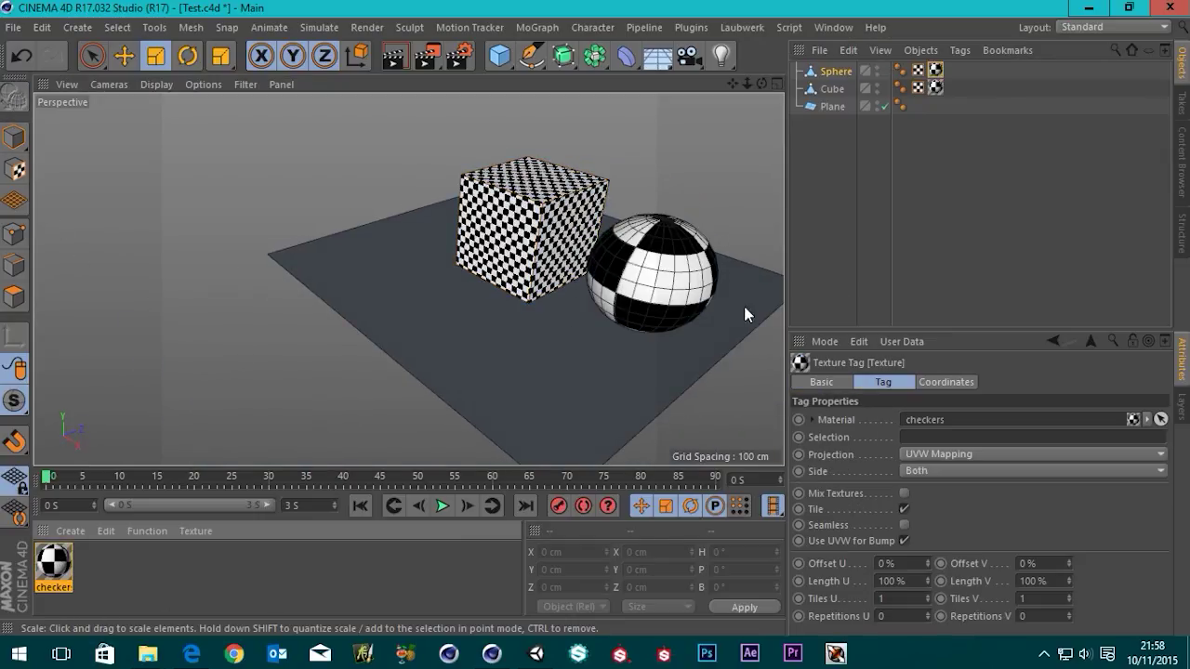
Step: Switch to the BP UV Edit layout to work on the sphere's UVs
left_click(1099, 26)
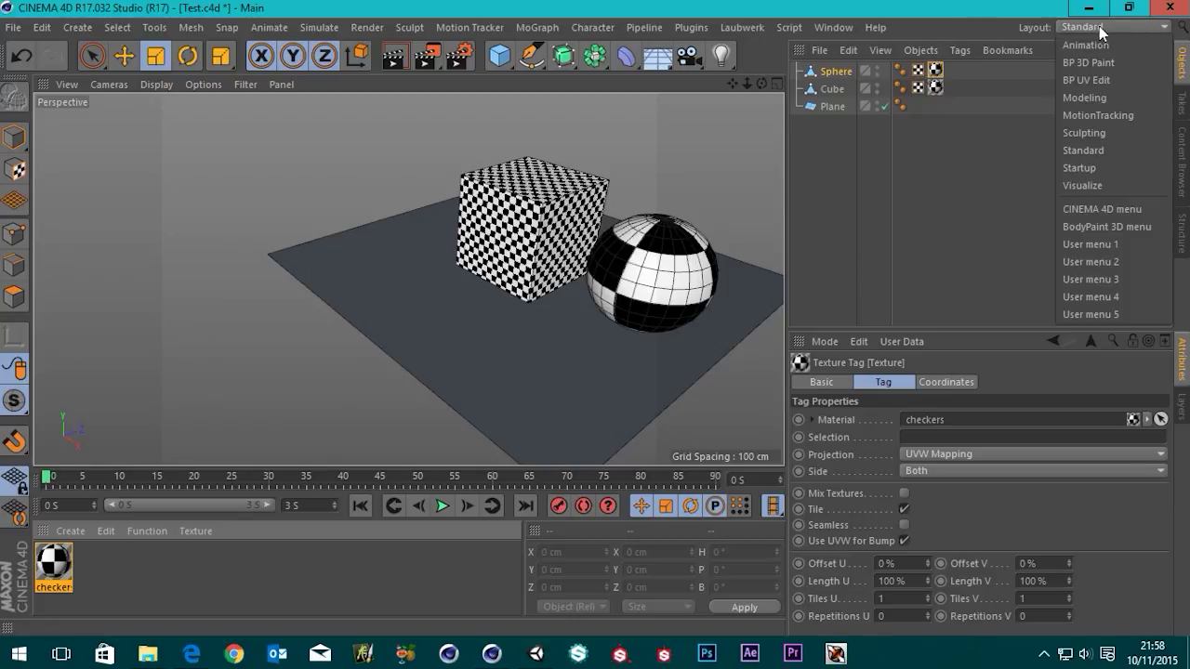
left_click(1093, 84)
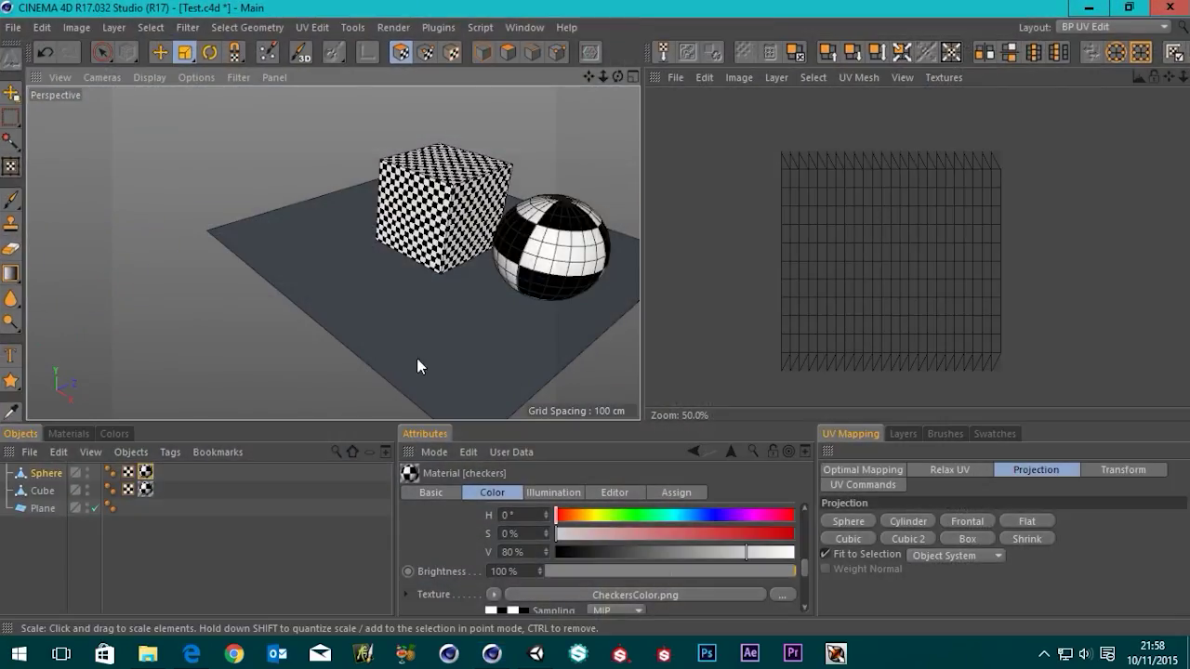
middle_click_drag(585, 288, 417, 305, "alt")
scroll(418, 297, "up", 5)
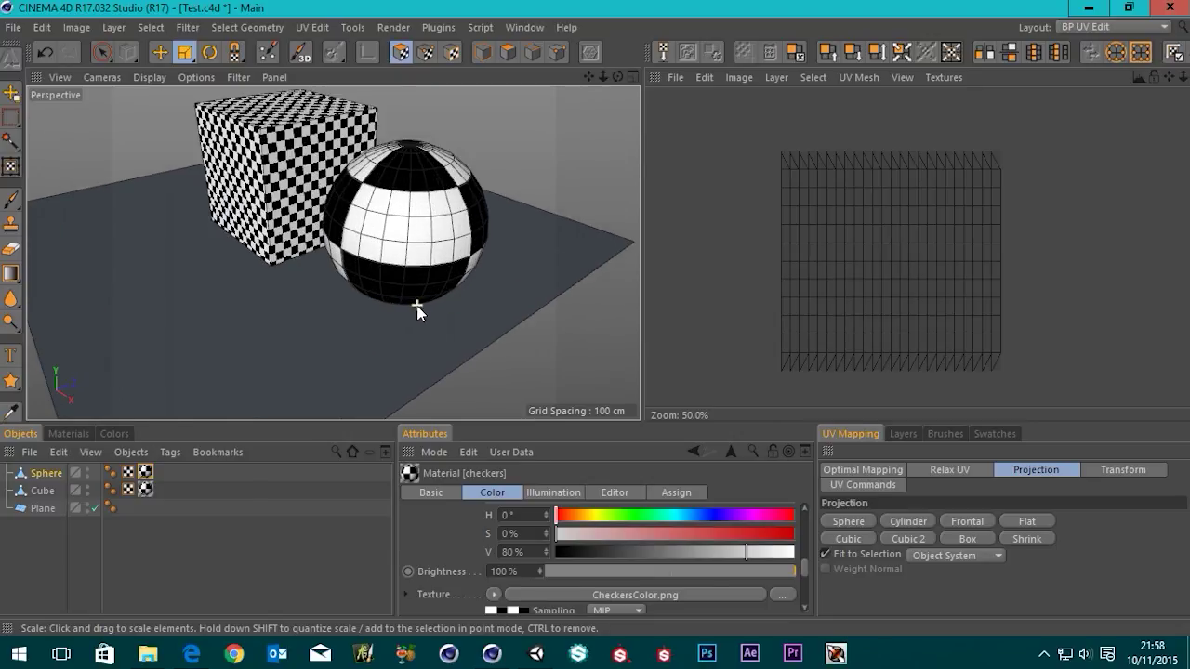
left_click(613, 492)
left_click(574, 494)
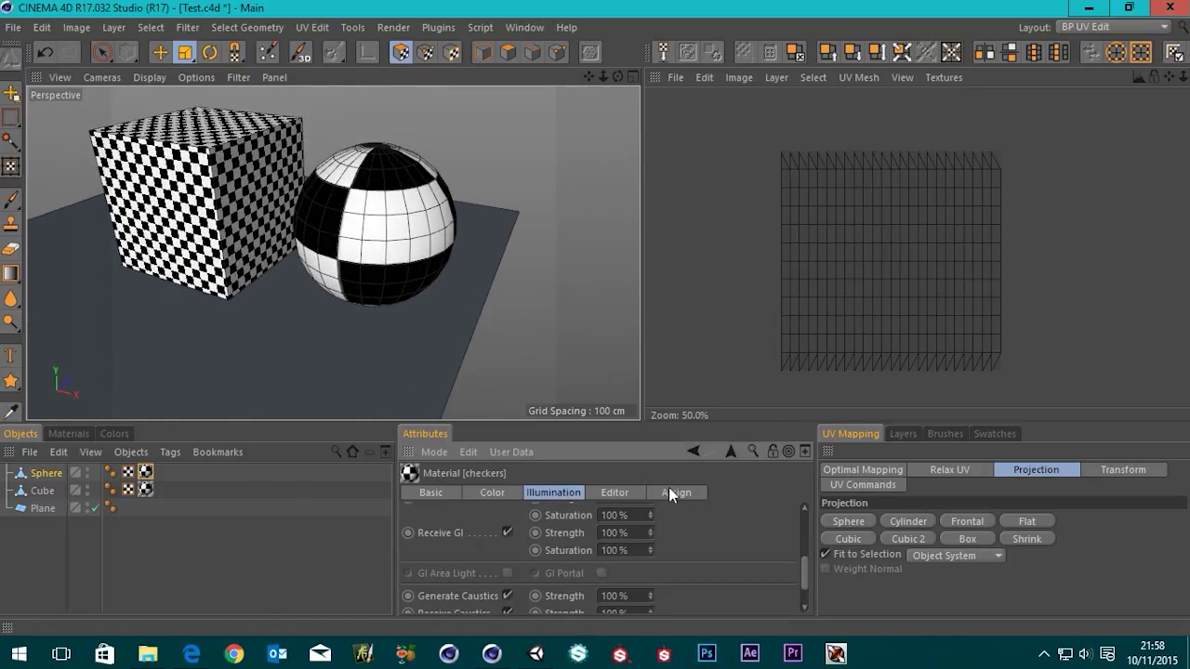
left_click(681, 492)
left_click(435, 490)
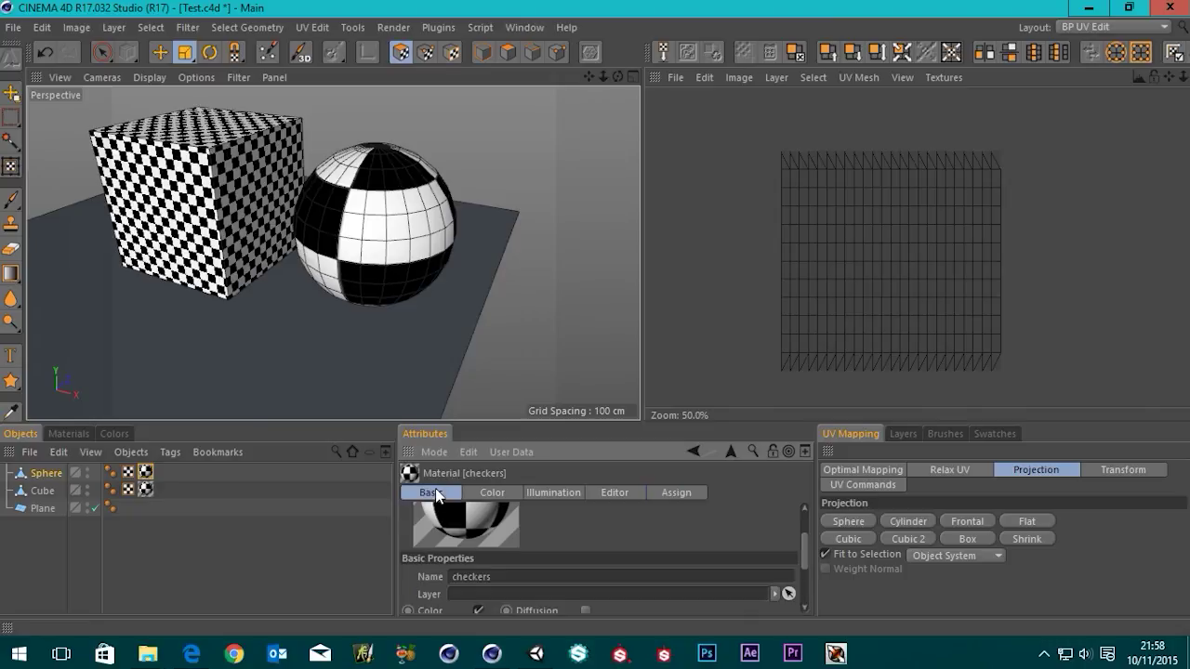
left_click(49, 473)
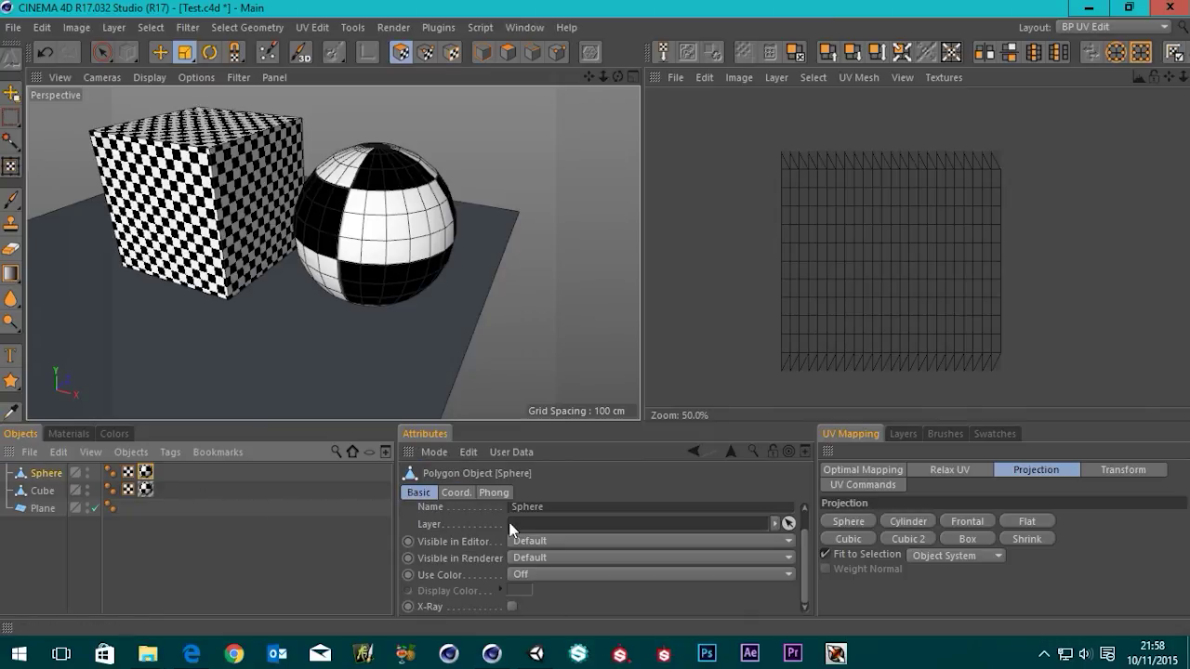
left_click(455, 493)
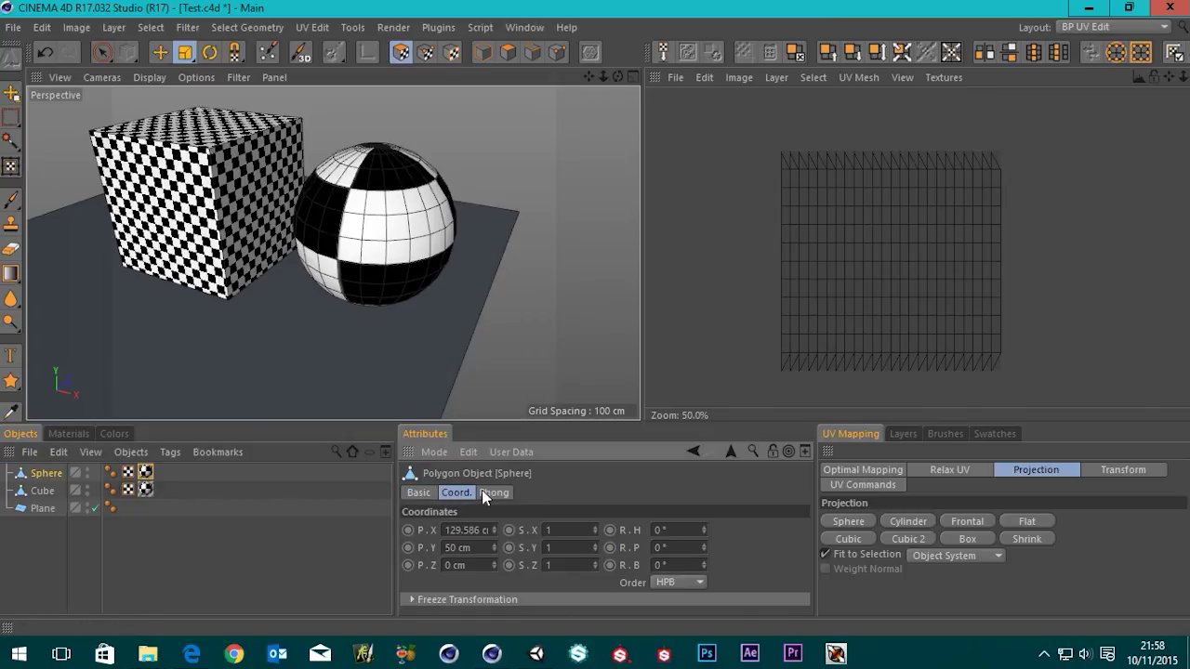
left_click_drag(400, 216, 381, 270, "alt")
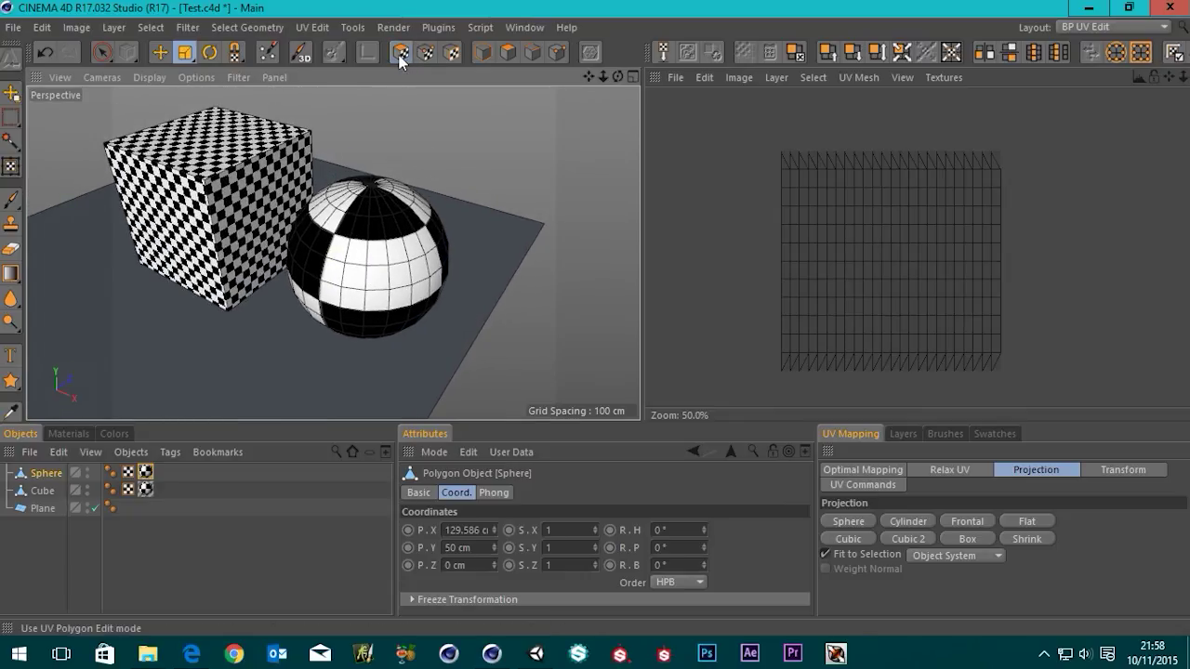
Step: Select all of the sphere's UV polygons in UV Polygon Edit mode
left_click(401, 56)
left_click(101, 53)
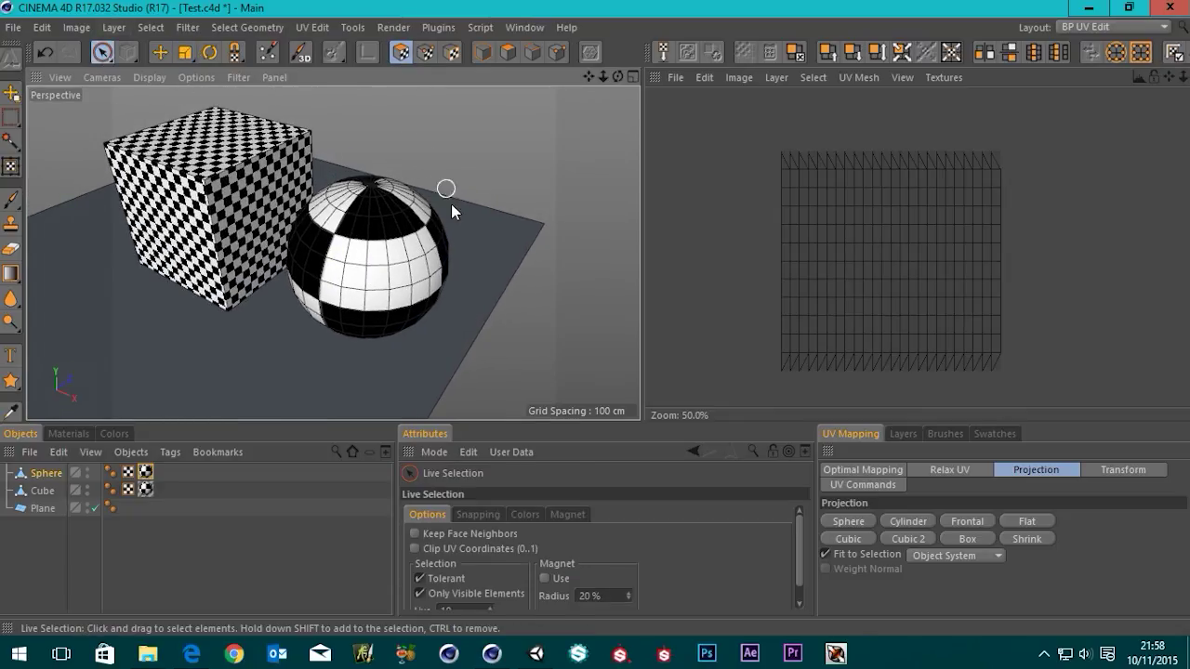
key("ctrl+a")
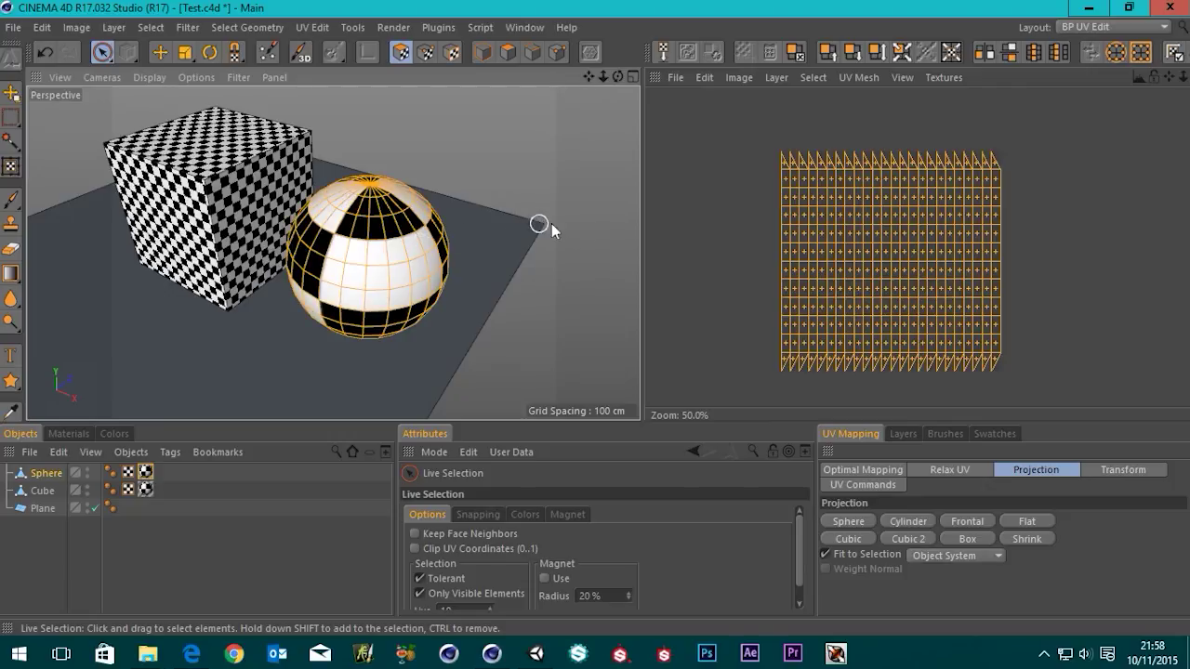
Step: Show the CheckersColor.png texture behind the sphere's UV mesh
left_click(946, 78)
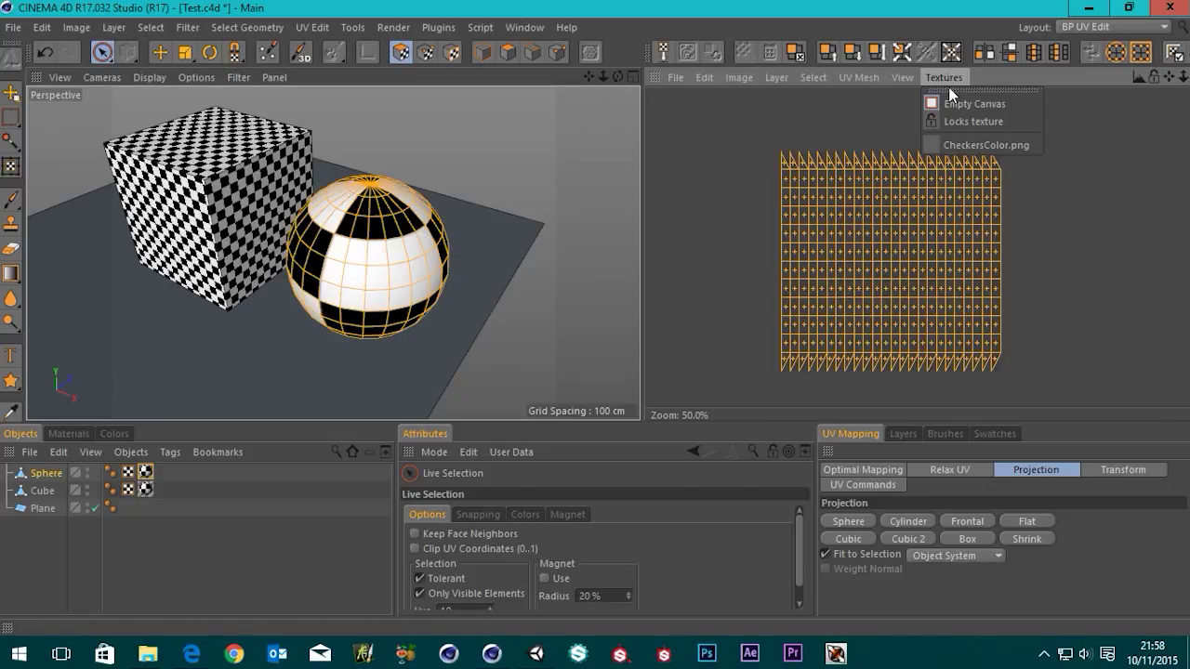
left_click(986, 145)
scroll(1037, 234, "up", 10)
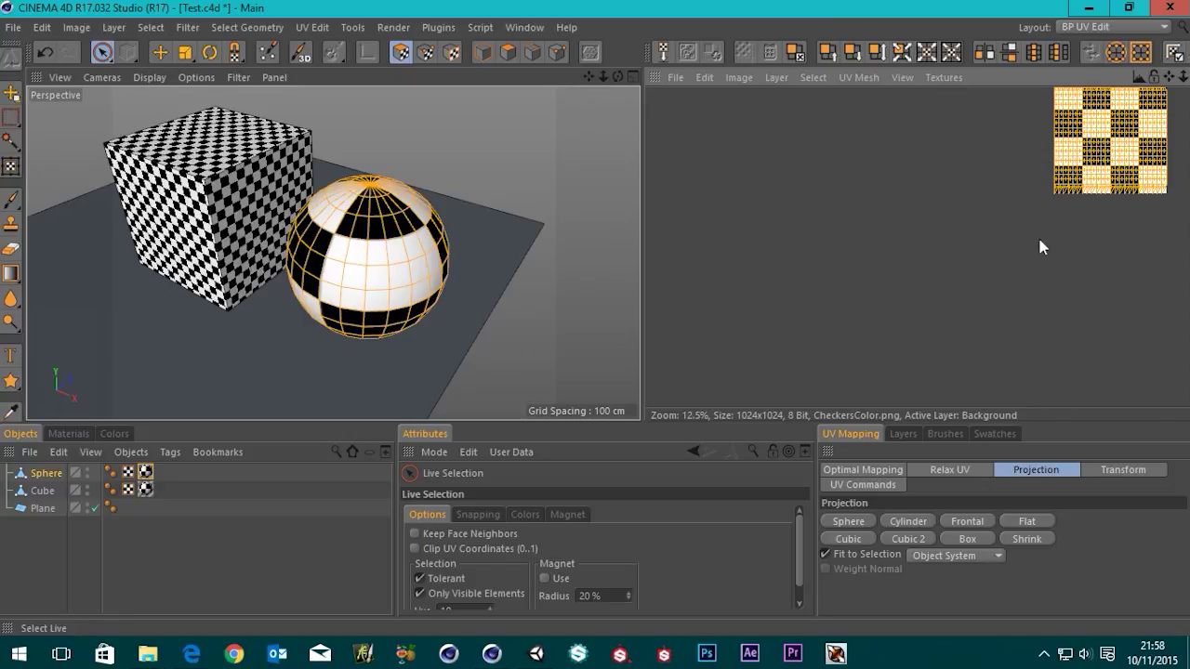
scroll(807, 226, "up", 3)
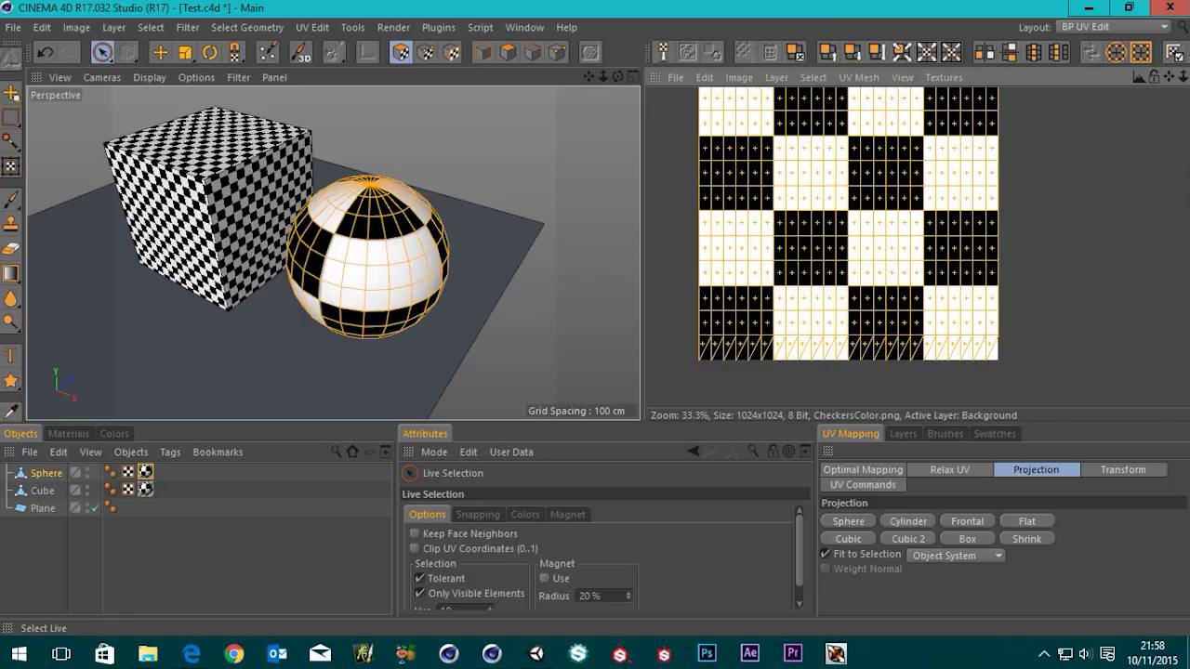
scroll(855, 195, "down", 3)
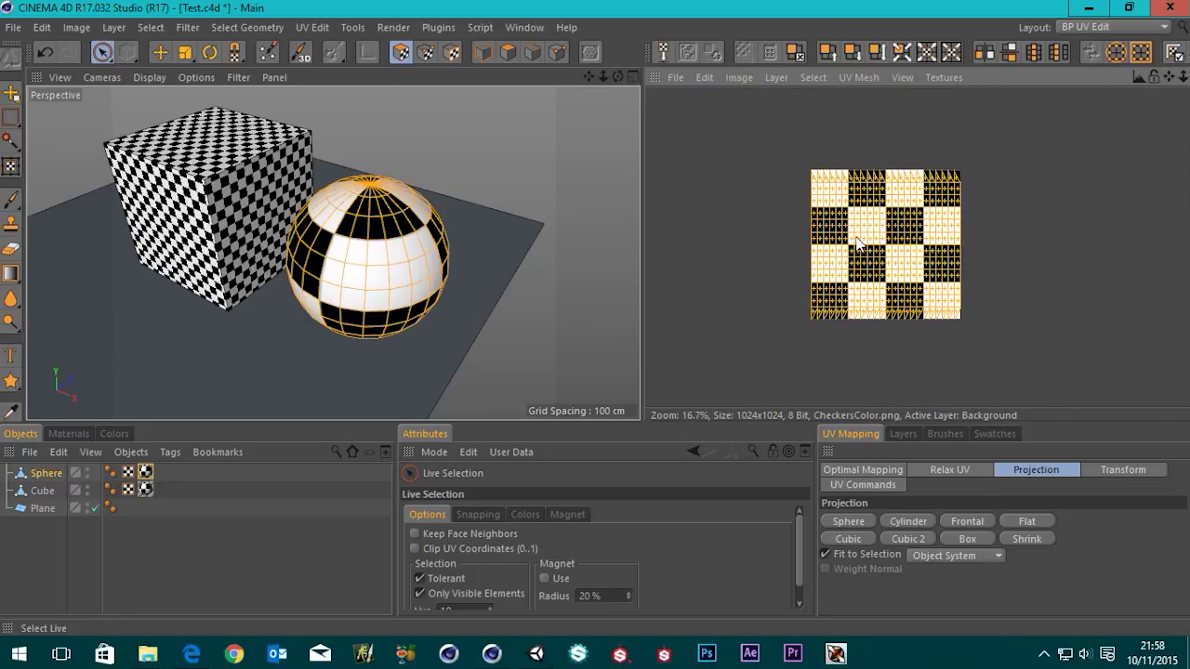
scroll(862, 249, "up", 2)
middle_click_drag(876, 246, 876, 239)
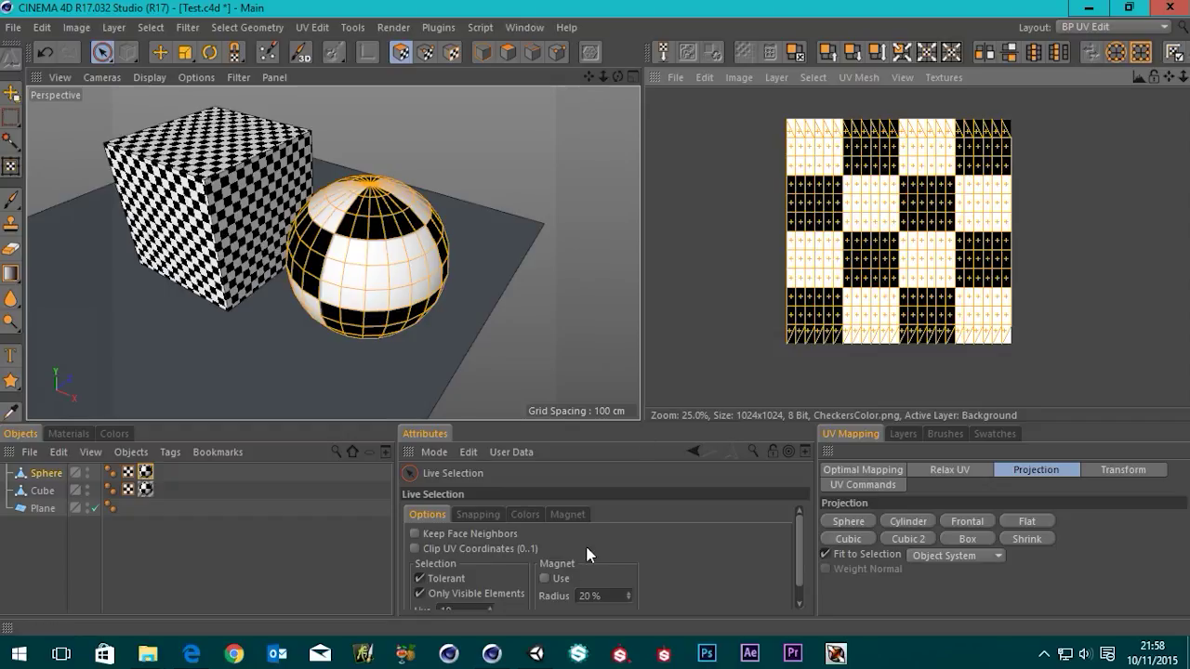
Step: Activate the Scale tool and look through its Options, Snapping, Colors and Magnet settings
left_click(185, 51)
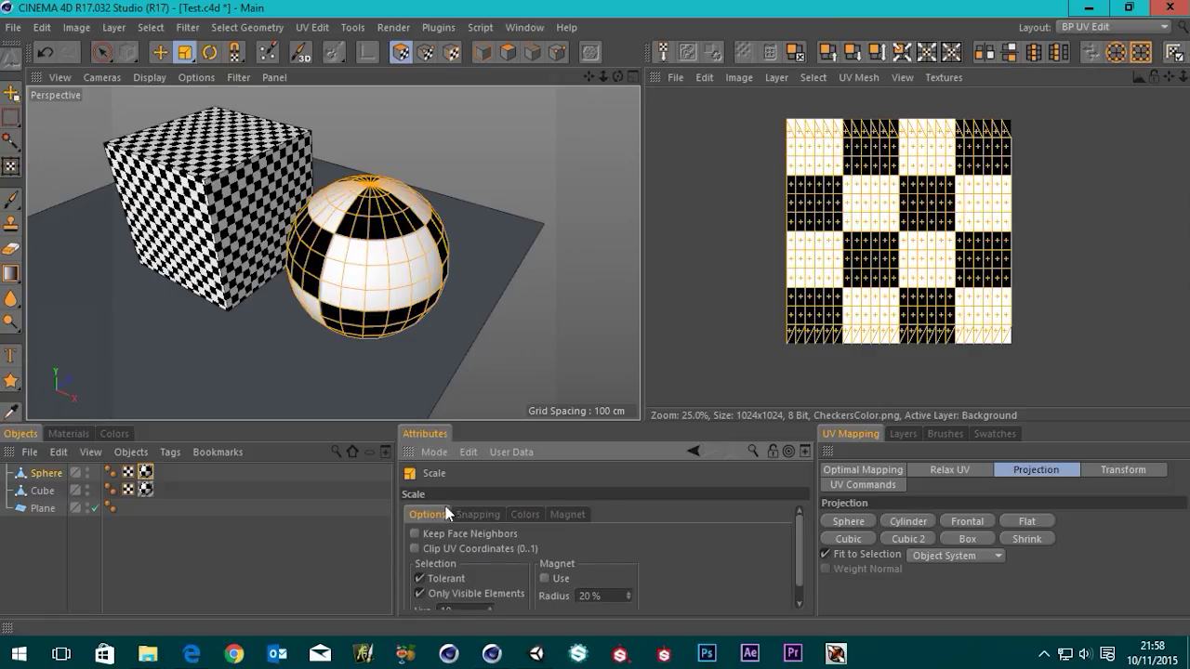
left_click(477, 516)
left_click(517, 514)
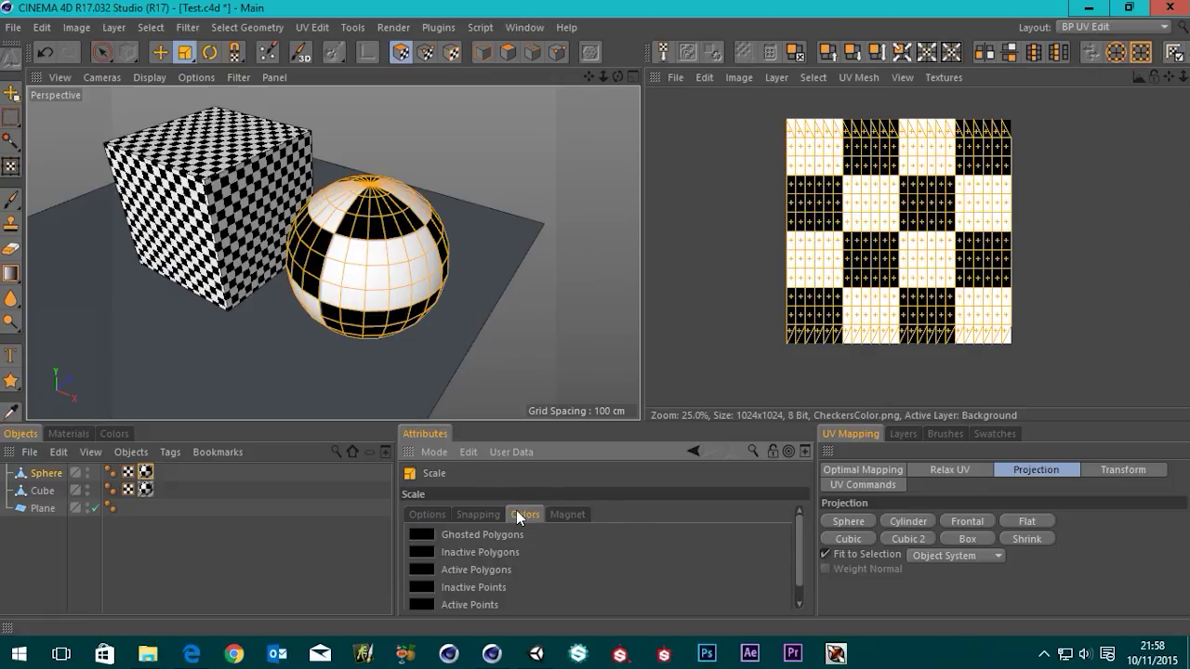
left_click(485, 515)
left_click(527, 515)
left_click(563, 514)
left_click(430, 513)
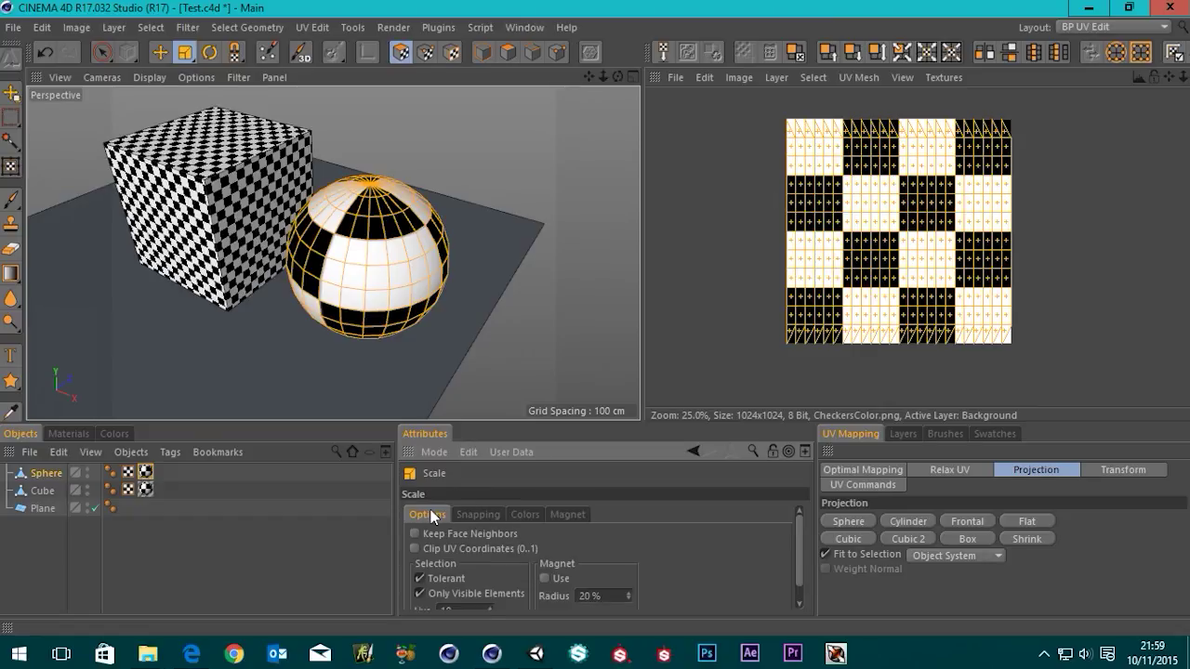
Step: Scale the sphere's whole UV mesh up well beyond the texture's borders and inspect the smaller checkers on the sphere
left_click(46, 475)
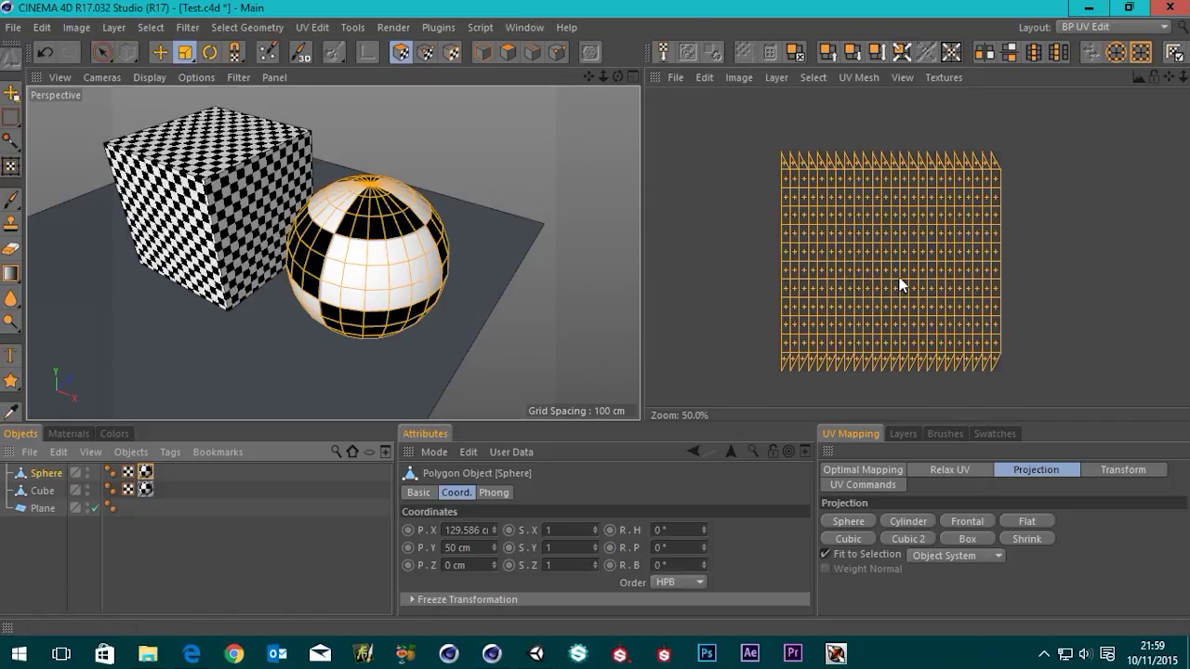
left_click_drag(894, 270, 899, 278)
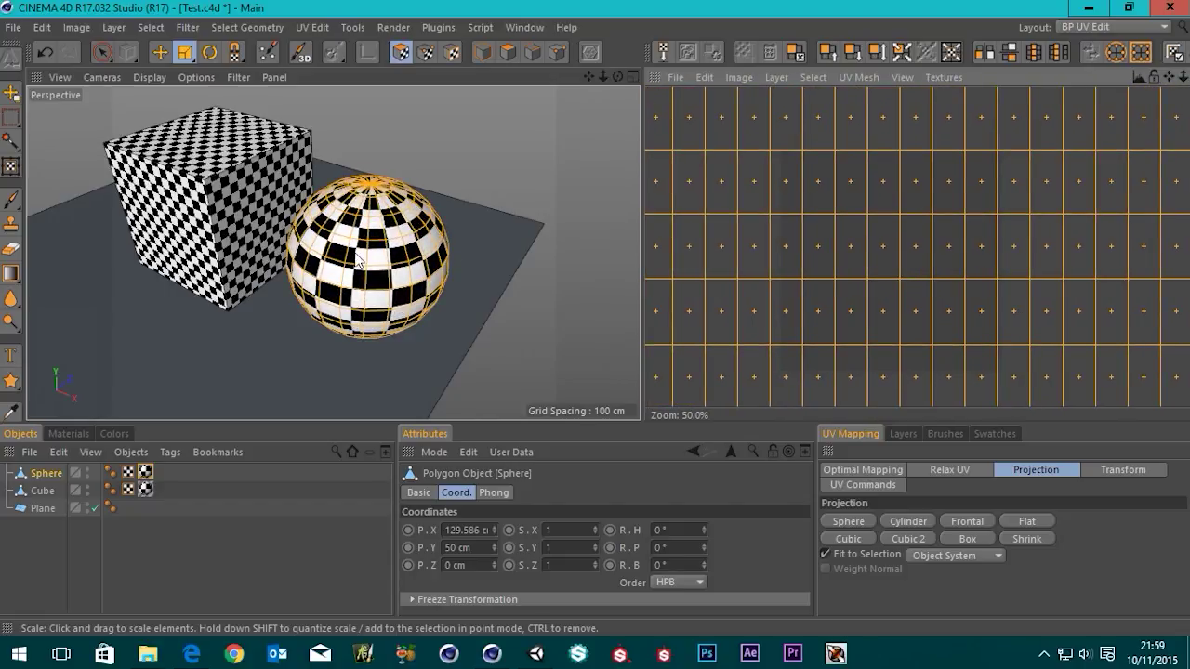
scroll(409, 267, "down", 3)
left_click_drag(358, 284, 391, 284, "alt")
scroll(429, 275, "up", 5)
scroll(388, 285, "down", 4)
Step: Save the project and switch to Unity to check the checkers on the imported sphere
left_click(13, 27)
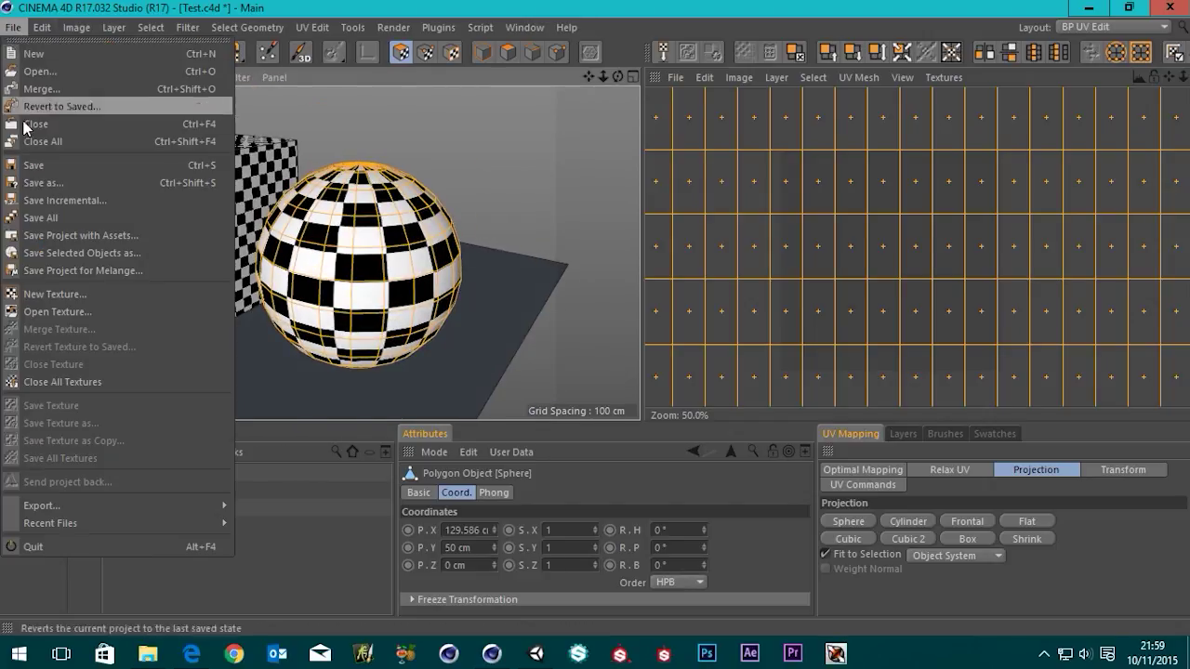
left_click(35, 165)
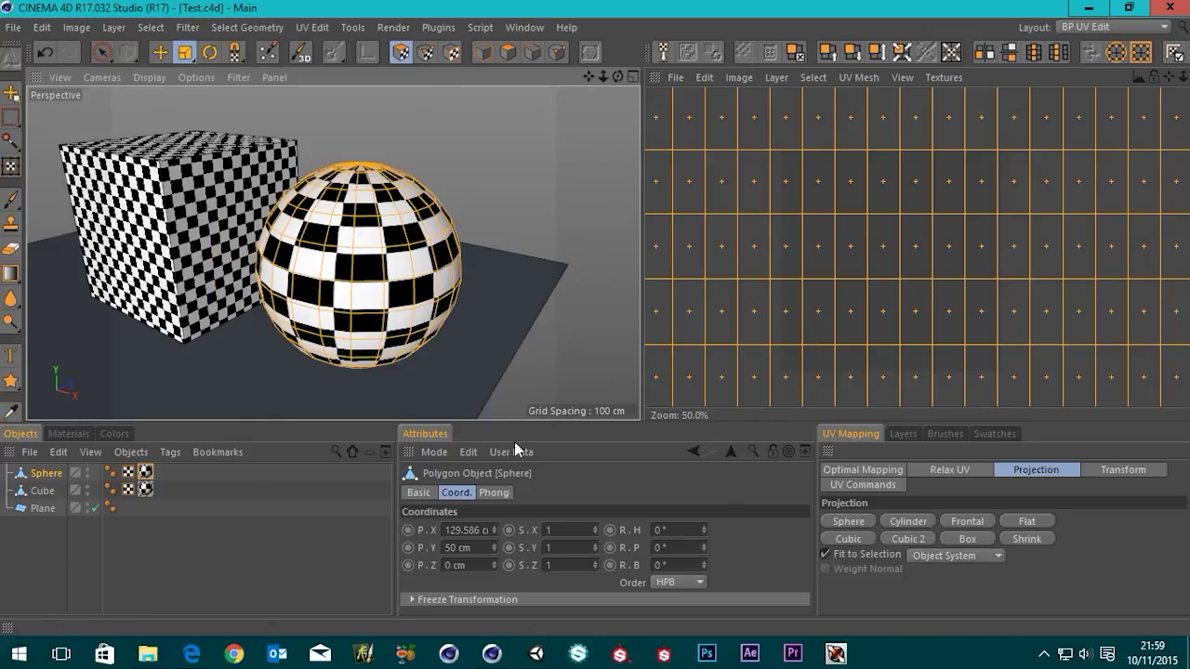
left_click(536, 654)
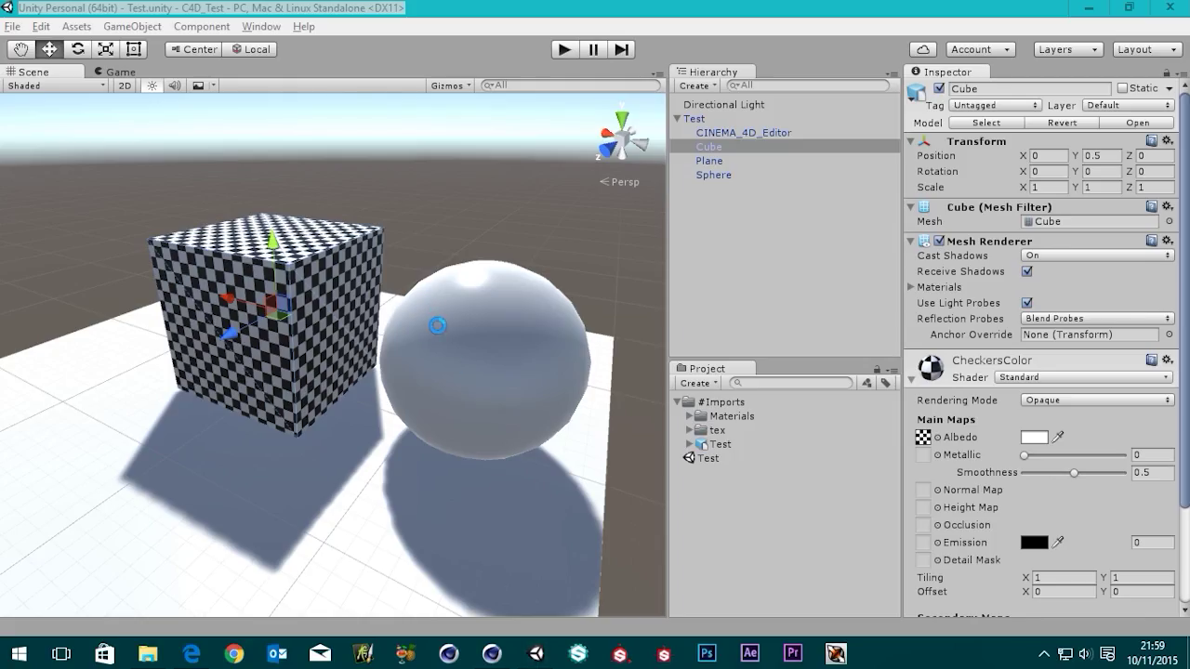
left_click_drag(470, 325, 394, 344, "alt")
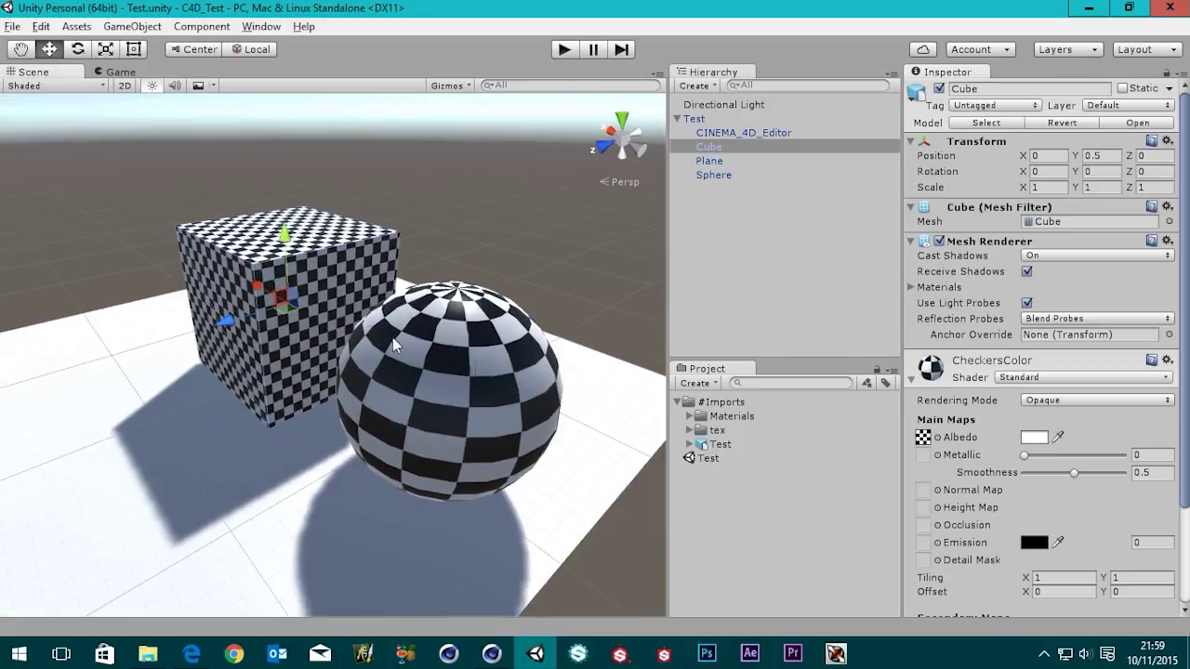
Step: Select the sphere and the cube in turn to compare the materials assigned to them
left_click(416, 385)
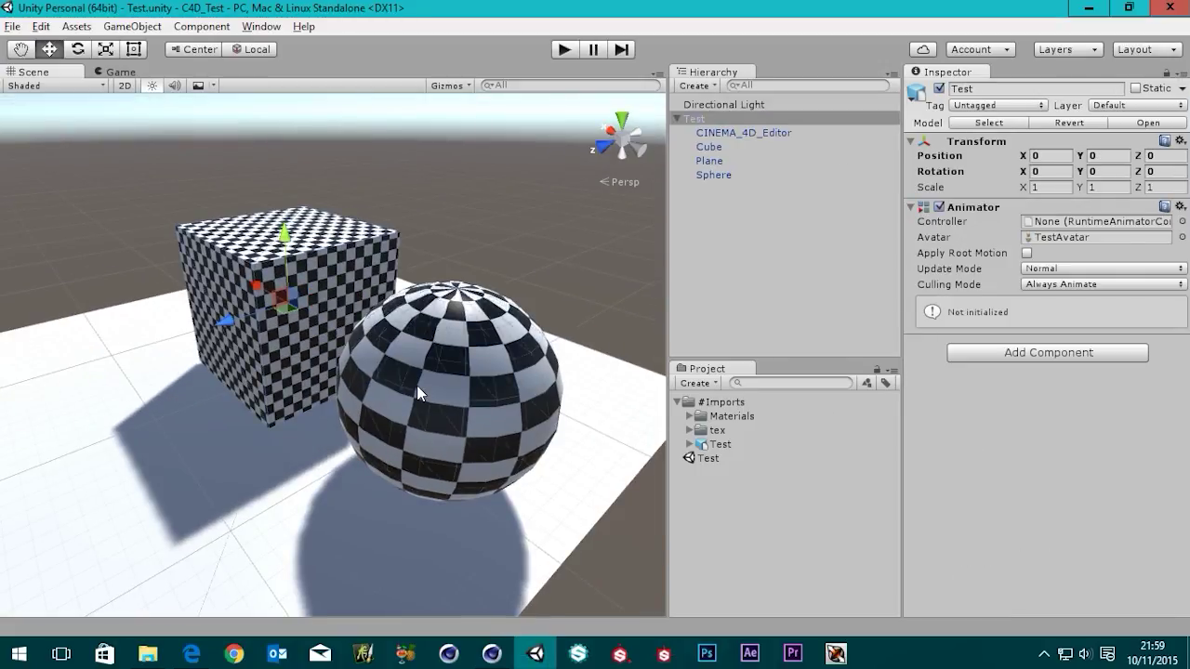
left_click(416, 384)
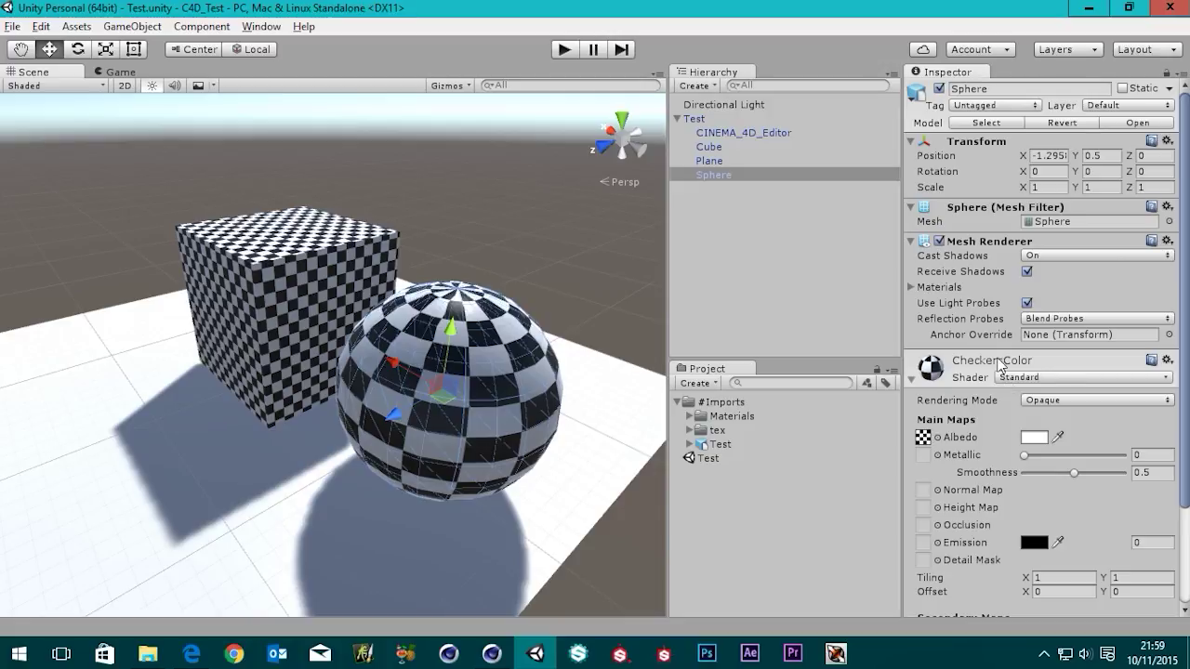
left_click(291, 279)
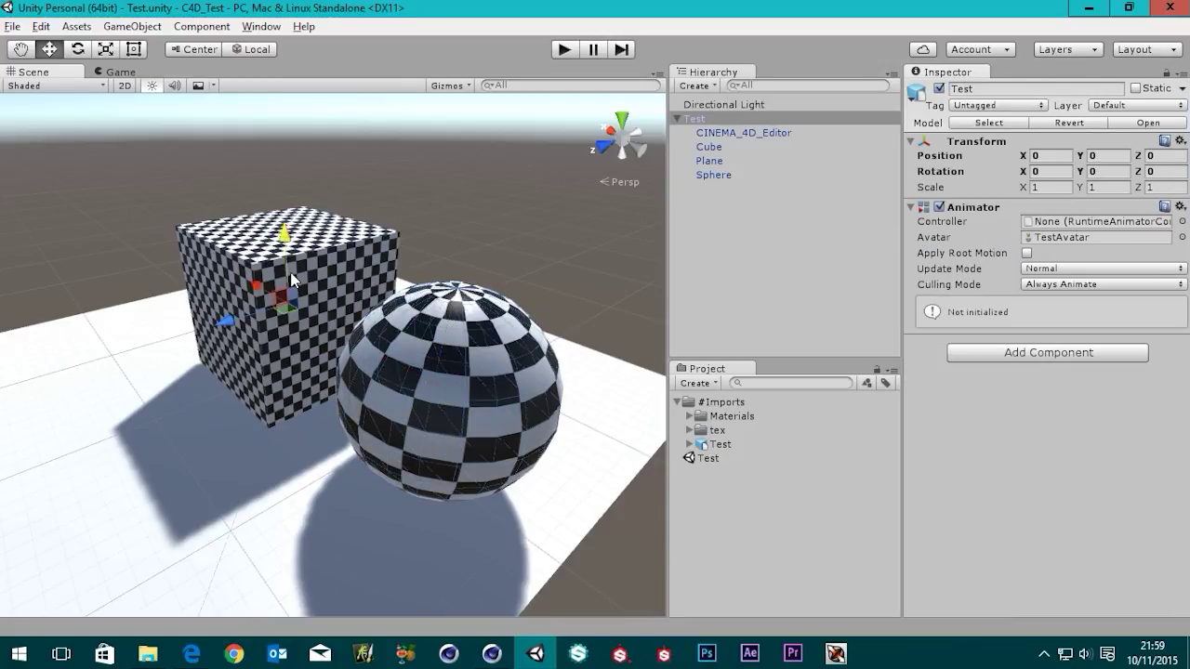
left_click(336, 276)
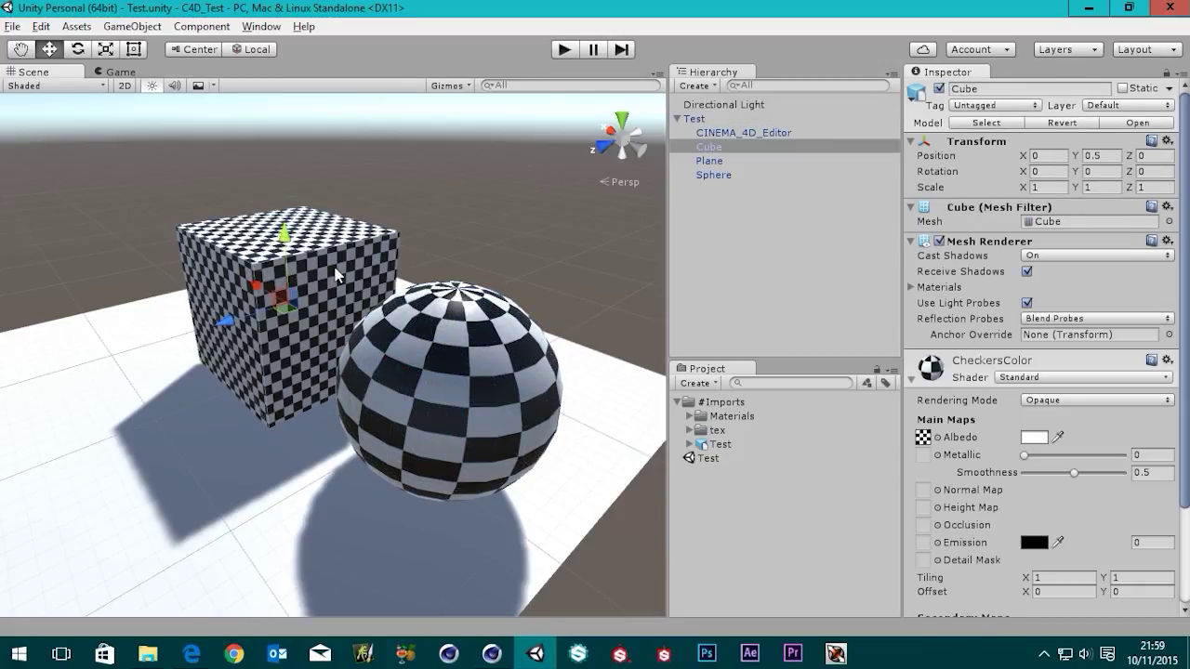
Step: Examine the checkers on the imported cube and sphere from several angles and distances in the Unity scene
left_click(336, 276)
left_click(337, 292)
left_click_drag(337, 294, 524, 325, "alt")
left_click(326, 257)
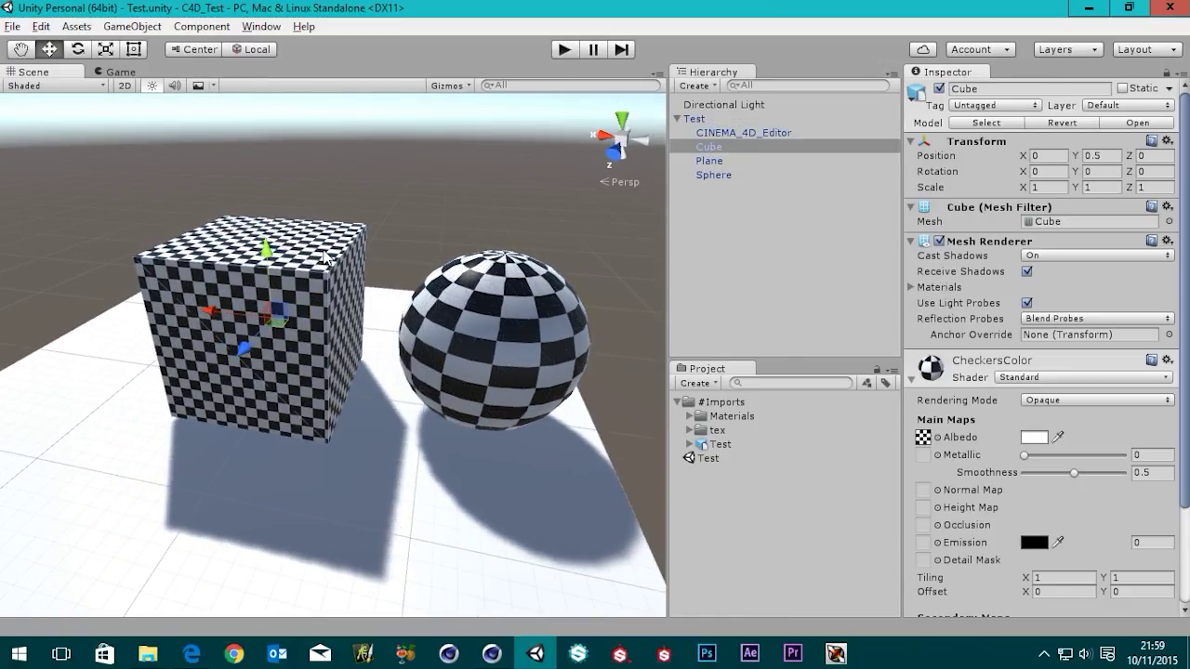
scroll(368, 326, "down", 3)
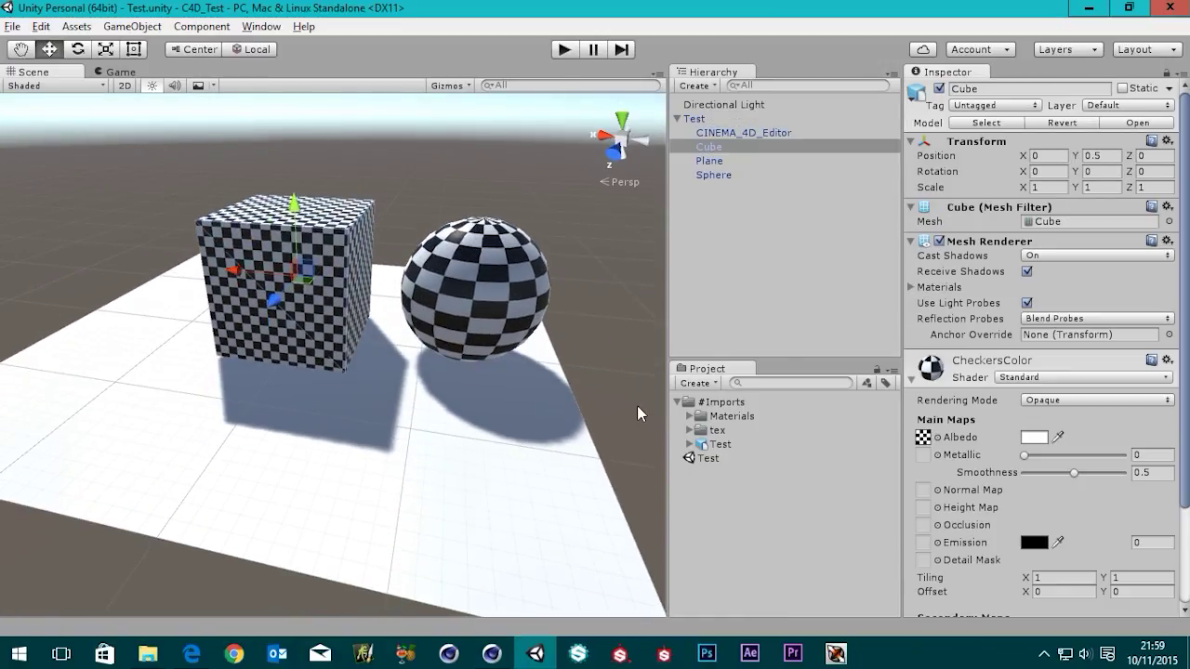
left_click_drag(372, 201, 276, 304, "alt")
scroll(372, 316, "up", 5)
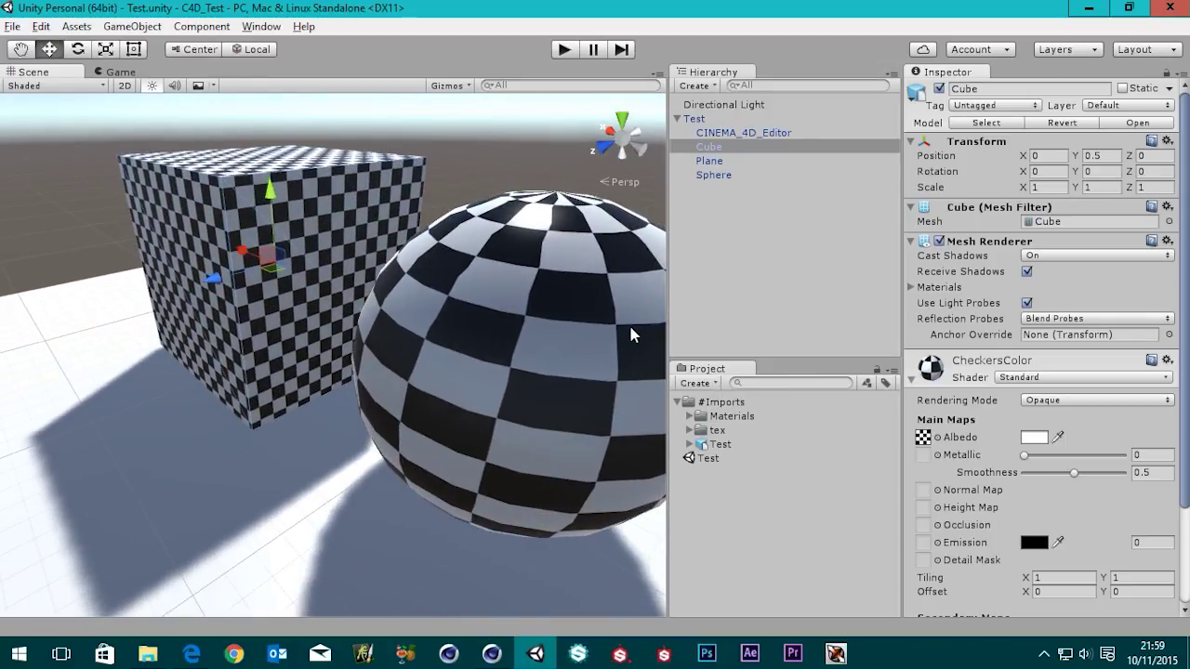
left_click_drag(631, 335, 410, 328, "alt")
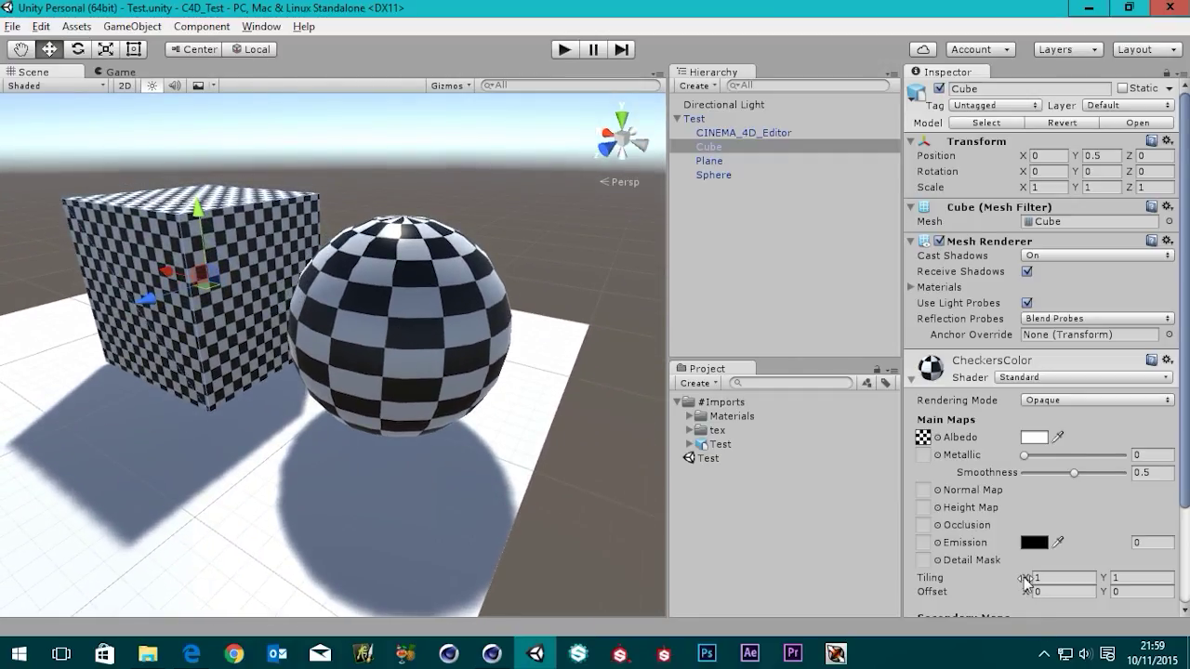
Step: Try changing the Tiling of the cube's CheckersColor material, and undo the changes
left_click_drag(1025, 580, 1162, 592)
key("ctrl+z")
key("ctrl+z")
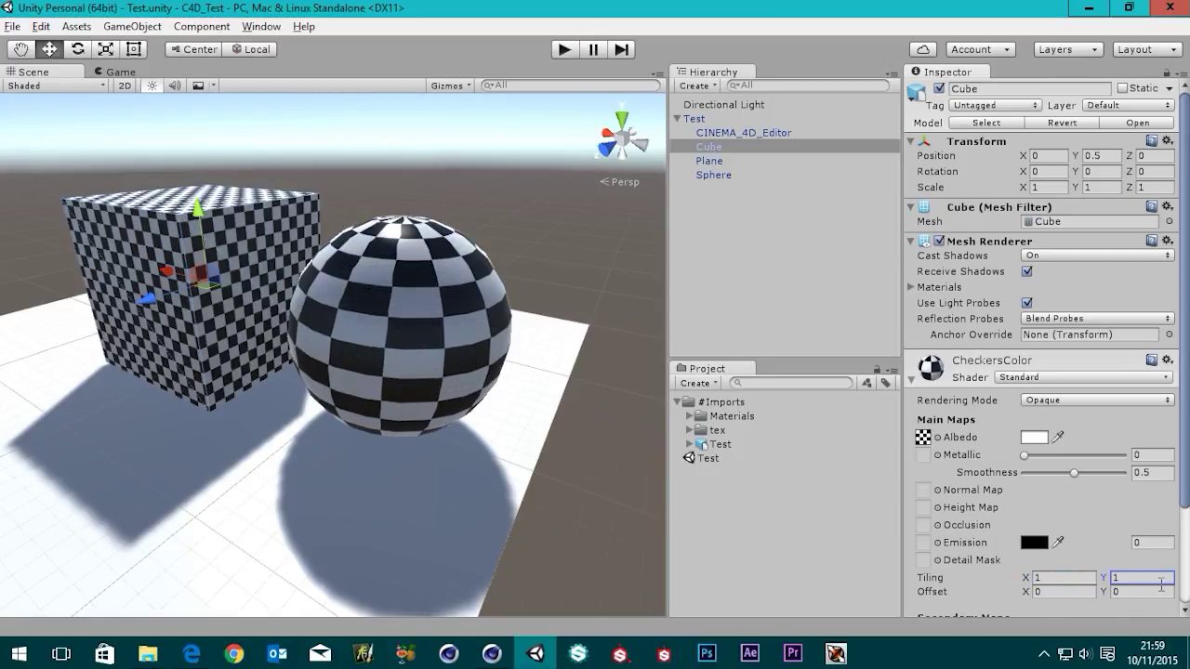
scroll(456, 240, "down", 3)
left_click_drag(455, 240, 432, 299, "alt")
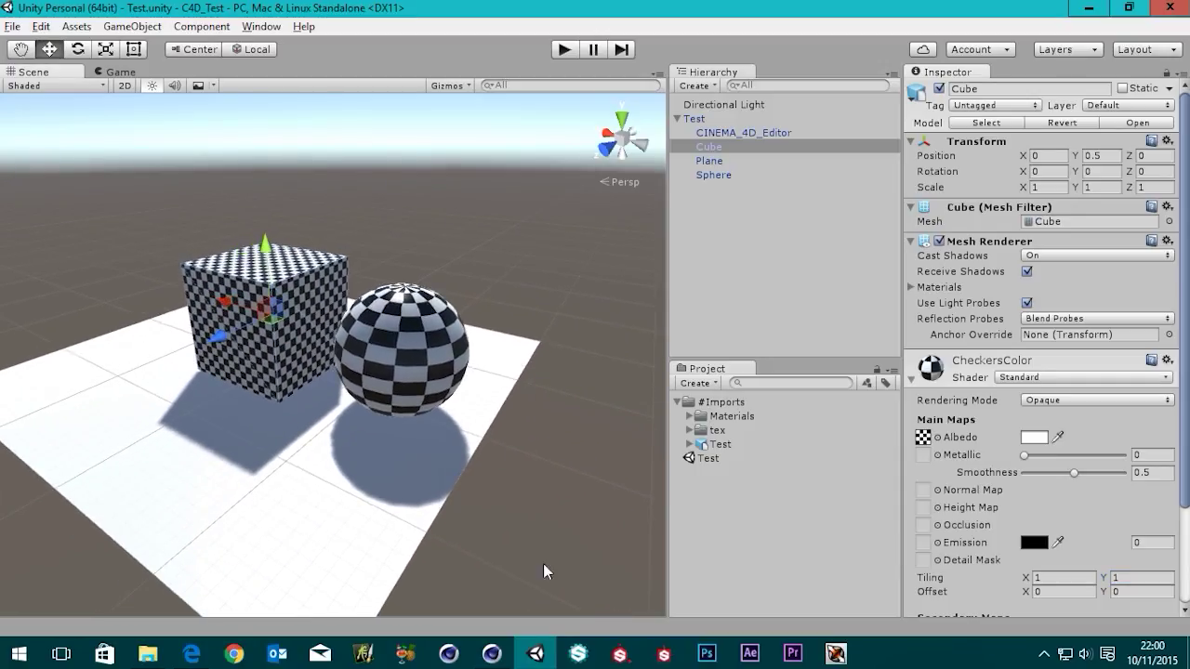
Step: Switch to Cinema 4D and view the sphere's entire UV mesh
left_click(492, 654)
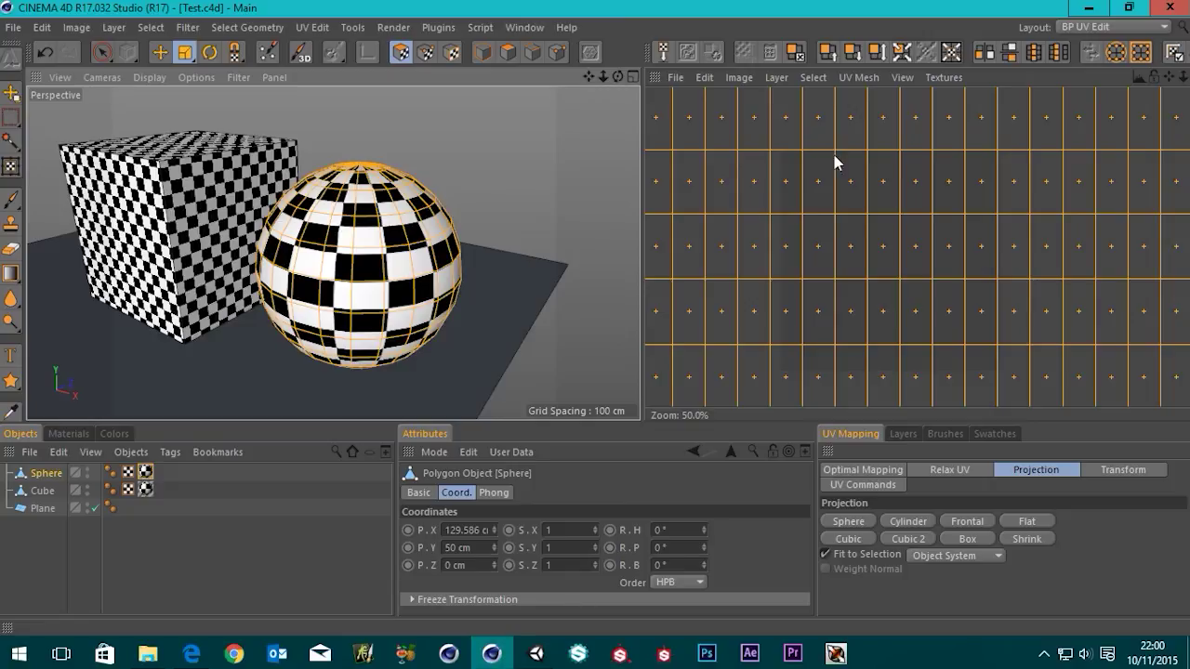
scroll(855, 186, "down", 3)
scroll(871, 203, "down", 2)
middle_click_drag(824, 84, 841, 142, "alt")
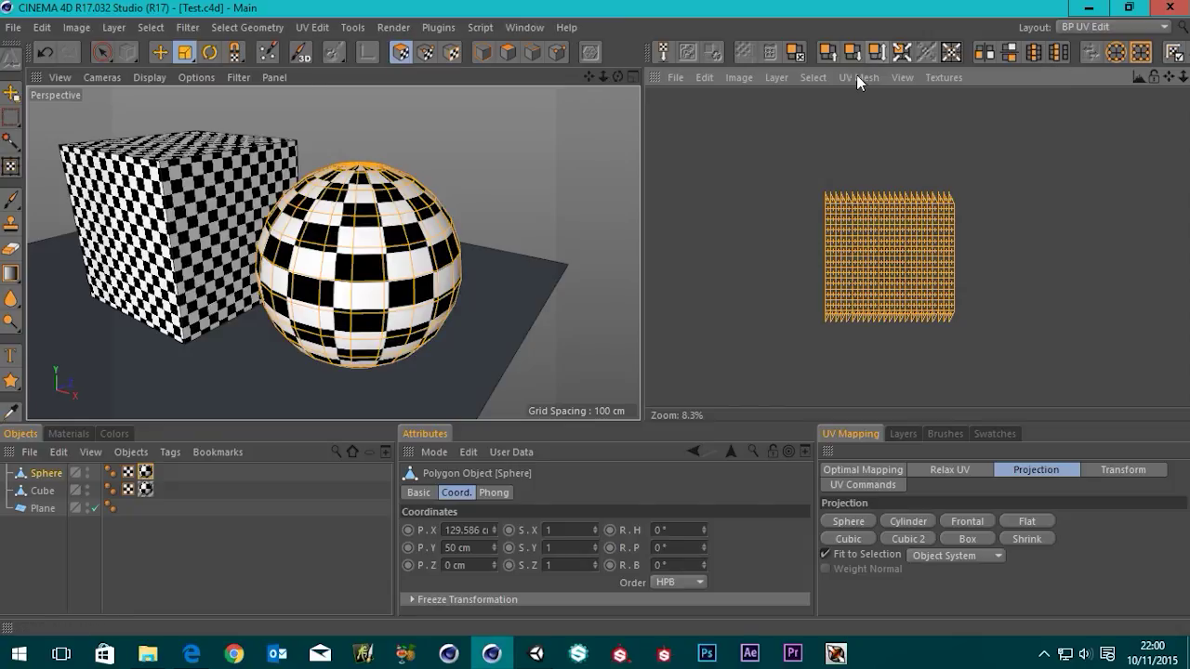
Step: Switch to the Standard layout and select the cube
left_click(1095, 27)
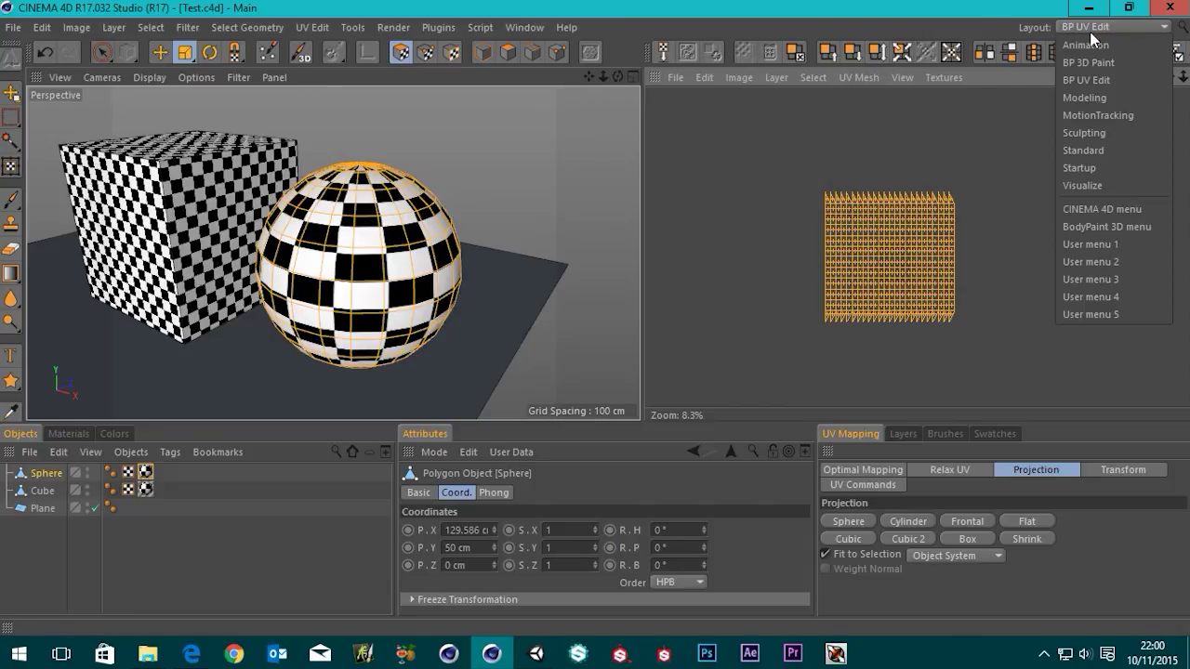
left_click(1087, 149)
left_click_drag(344, 296, 493, 320, "alt")
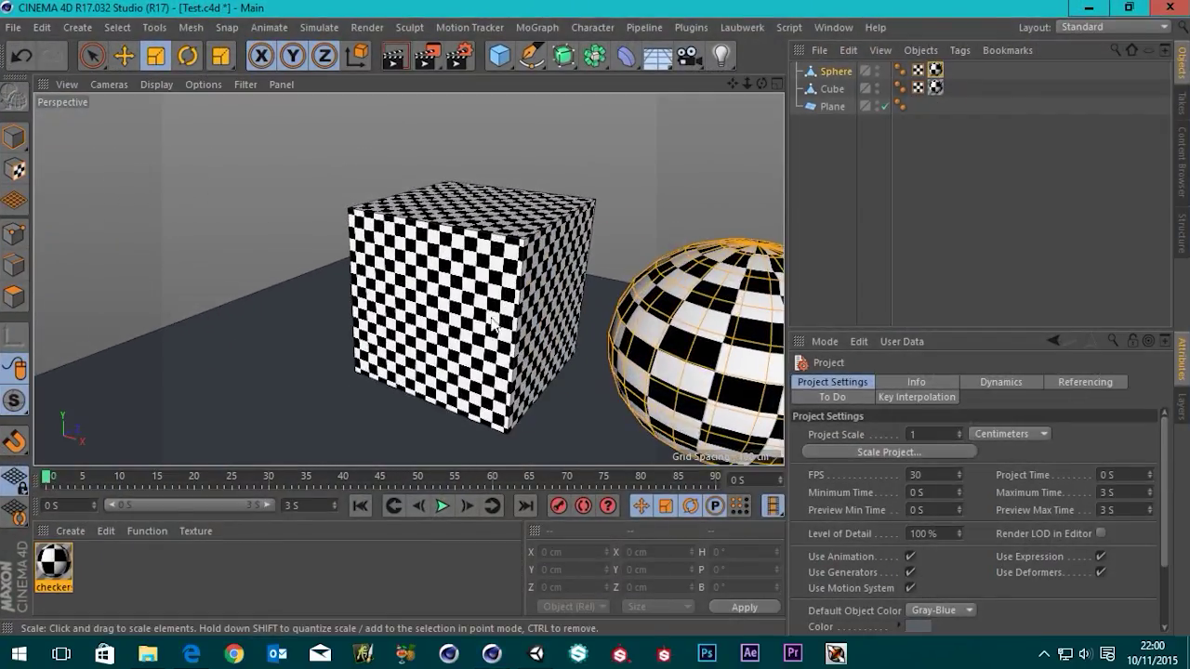
left_click(563, 297)
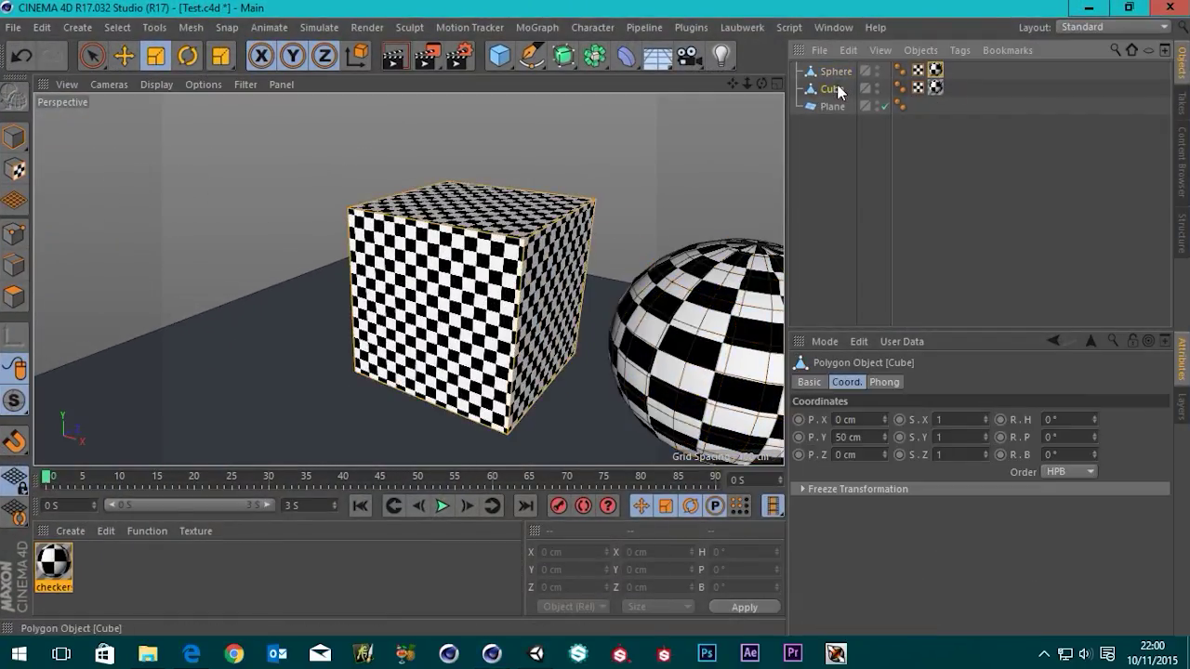
left_click_drag(563, 297, 651, 301, "alt")
Step: Return to the BP UV Edit layout and display the cube's whole unfolded UV mesh in UV Polygon Edit mode
left_click(1058, 27)
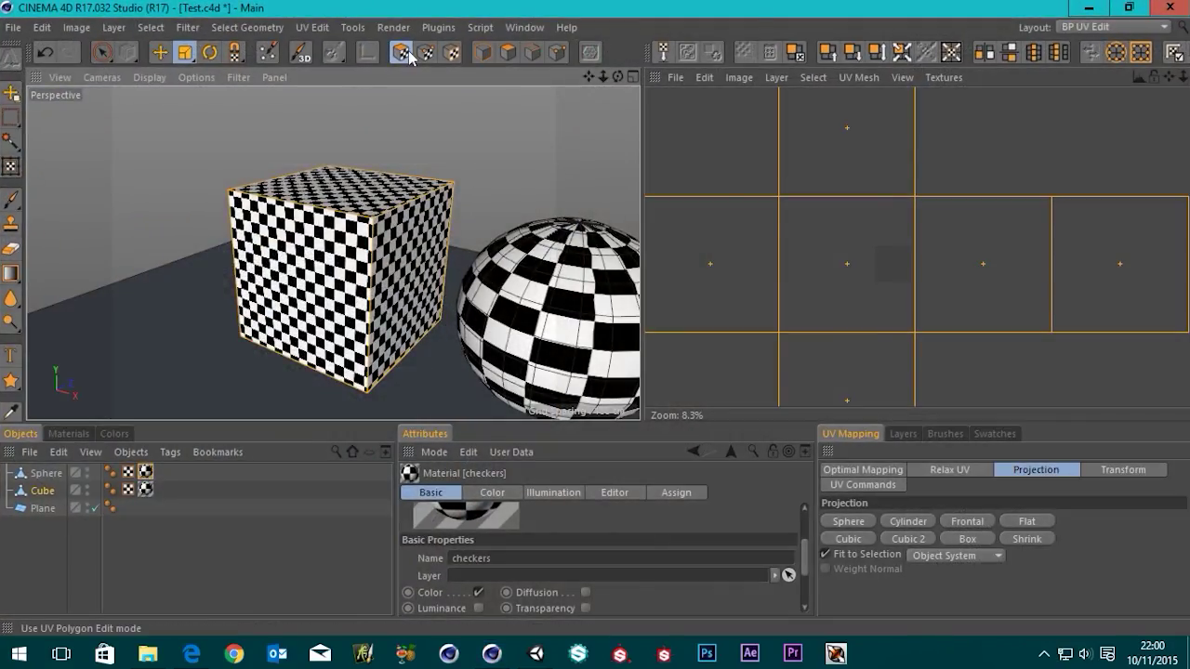
left_click(400, 52)
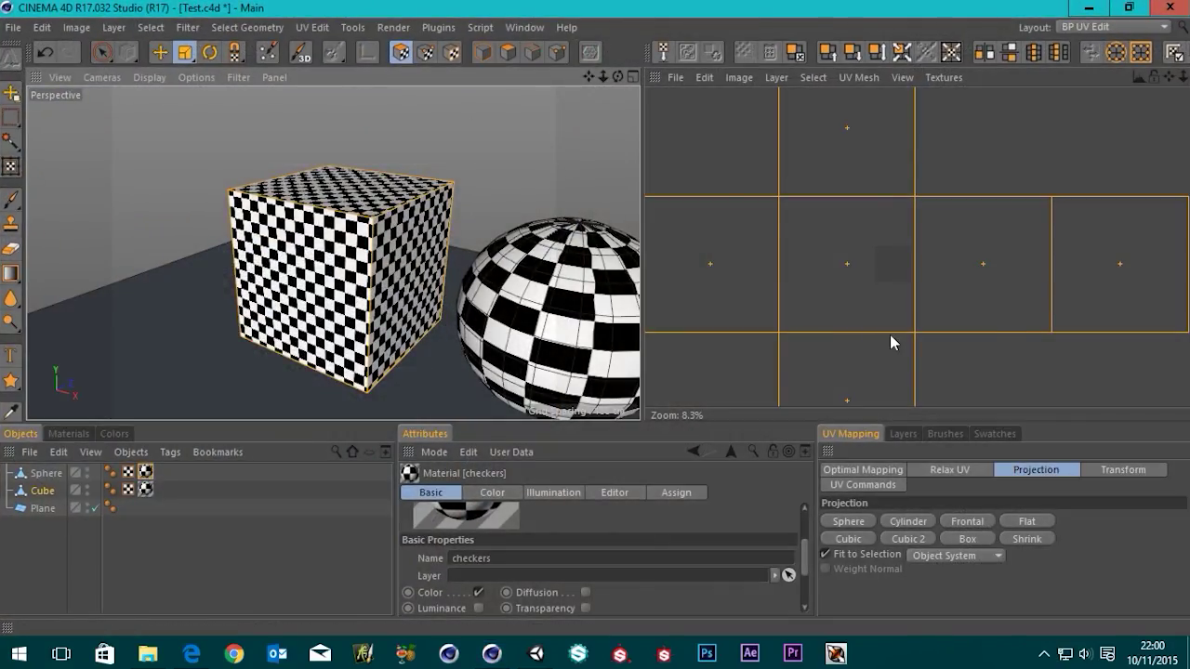
scroll(888, 339, "down", 5)
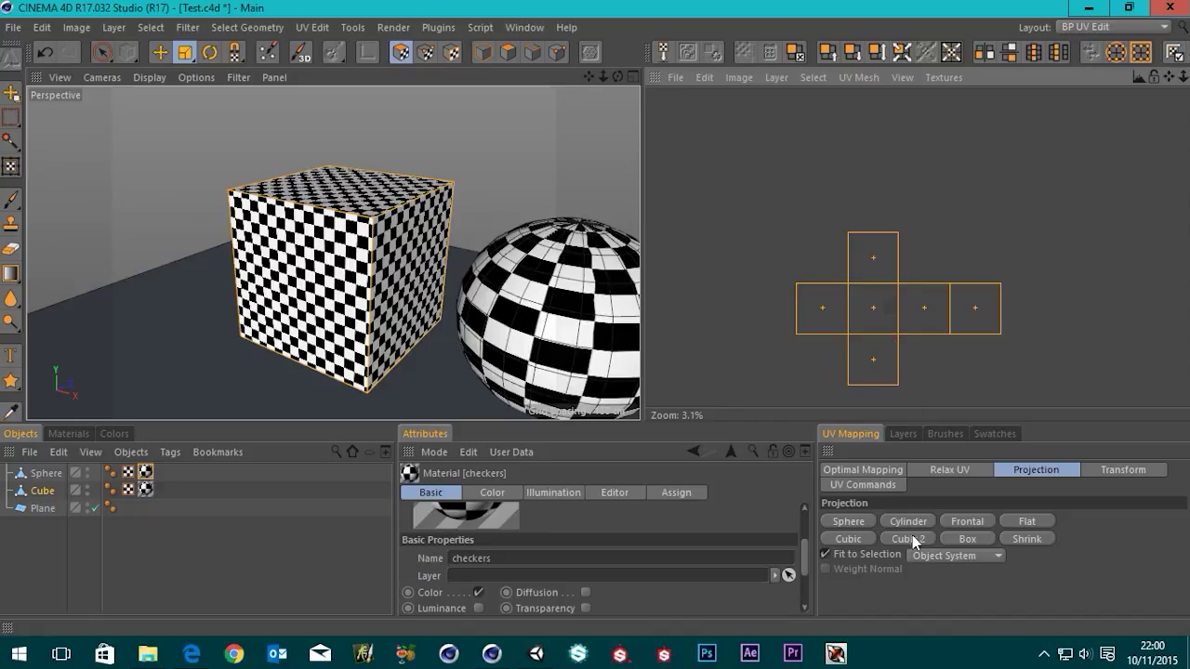
Step: Apply a Cubic projection to the cube's UVs and display the CheckersColor.png texture behind the UV mesh
left_click(853, 539)
scroll(831, 239, "up", 4)
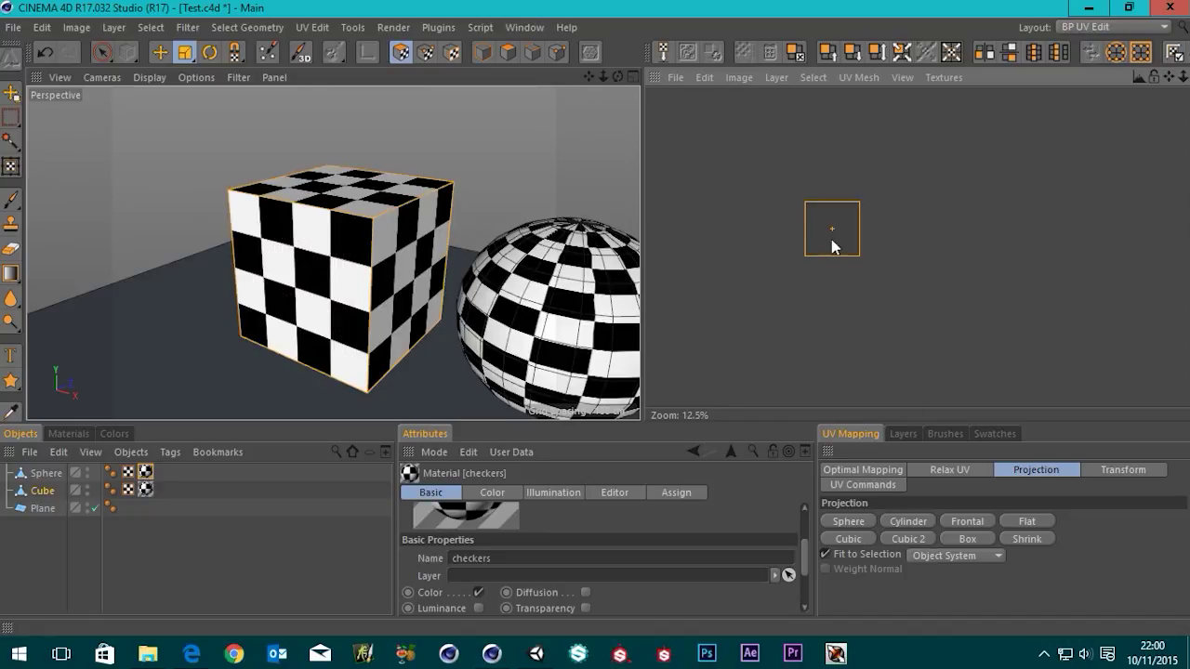
left_click(943, 77)
left_click(975, 146)
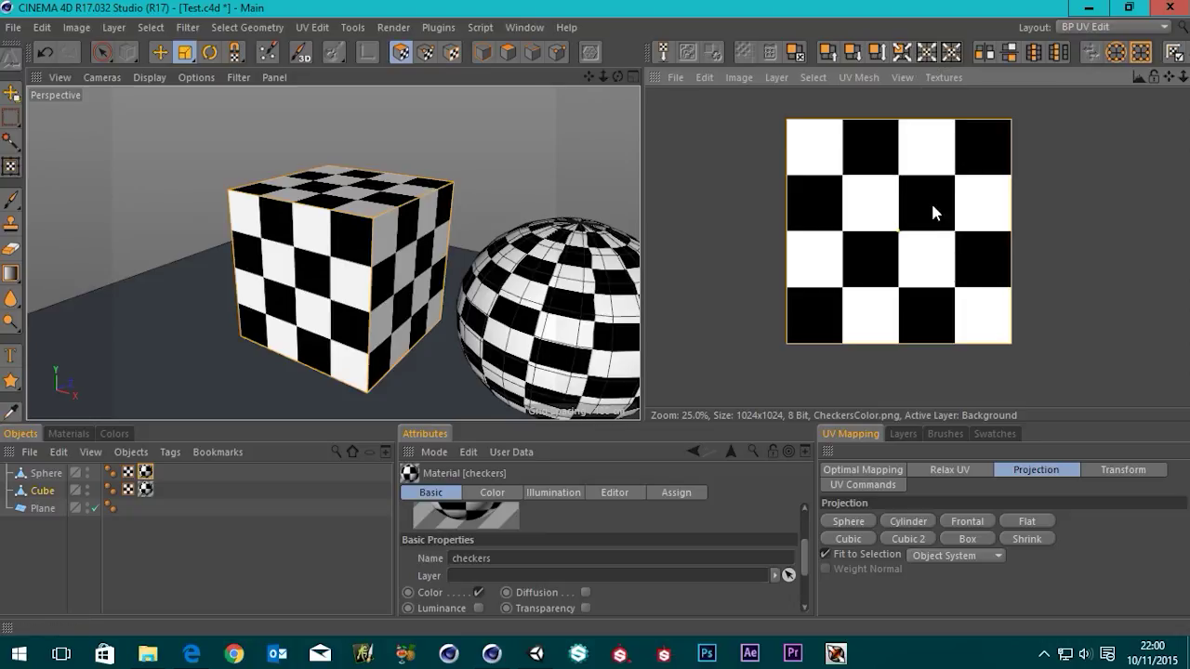
scroll(890, 207, "down", 2)
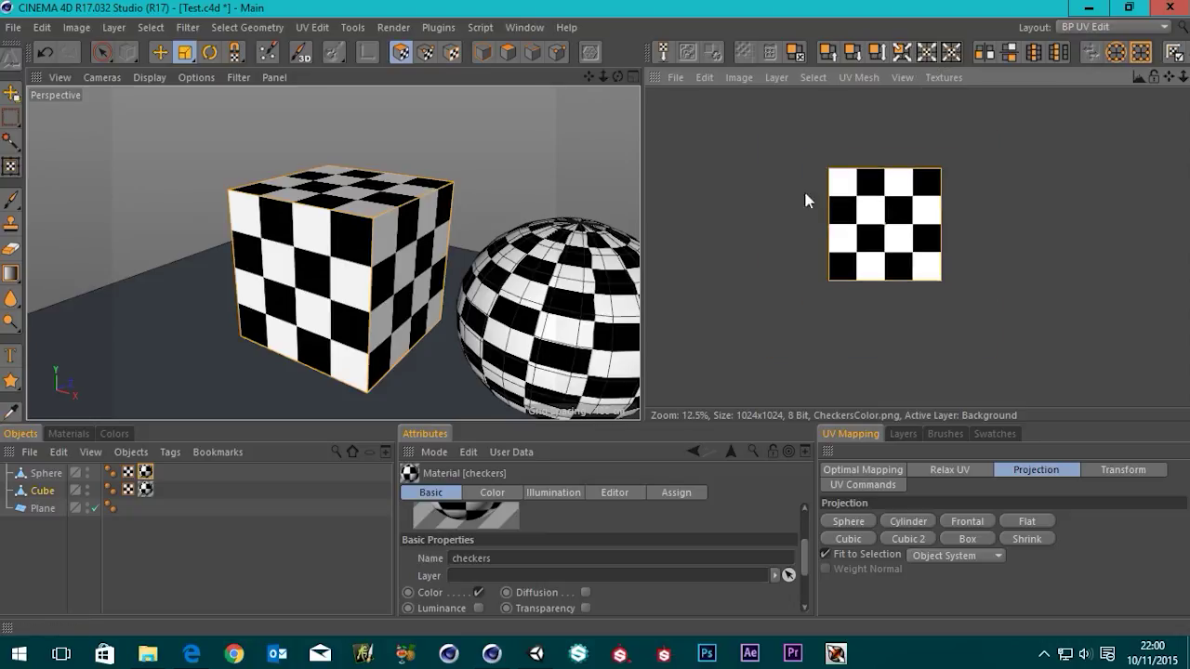
Step: Separate the cube's stacked UV faces with the Move tool, leaving one slightly offset over the texture and the others beside it
left_click(160, 52)
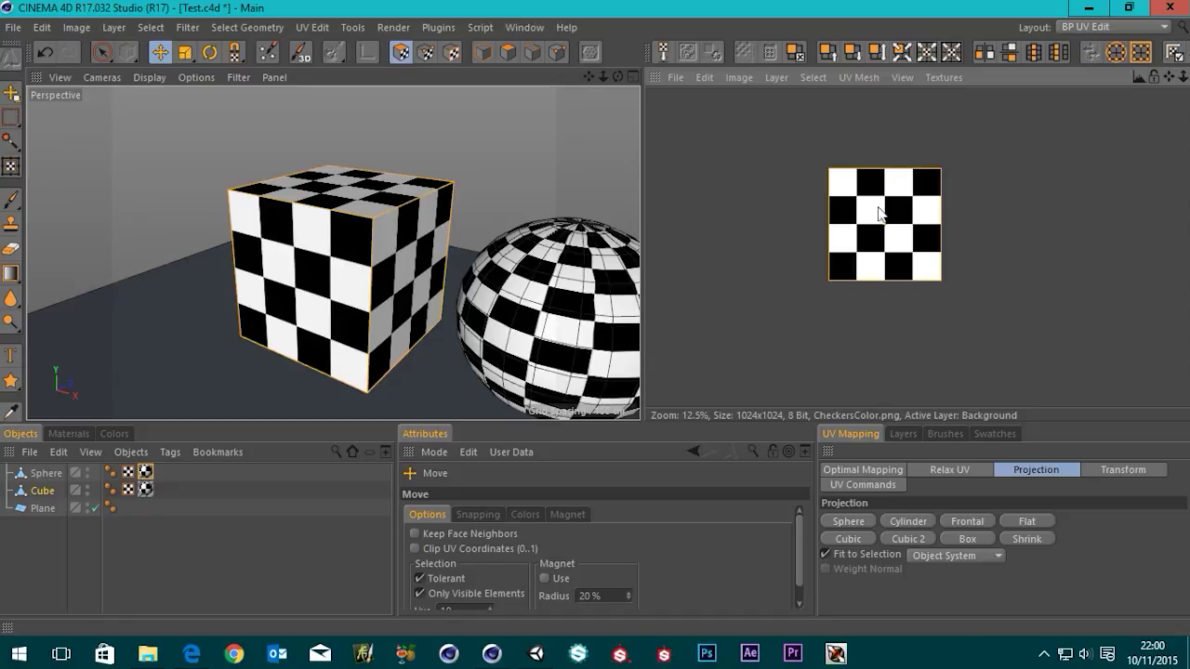
mouse_move(869, 219)
left_mouse_down()
mouse_move(964, 239)
mouse_move(1055, 232)
mouse_move(1076, 209)
mouse_move(1037, 260)
mouse_move(1048, 228)
mouse_move(860, 223)
left_mouse_up()
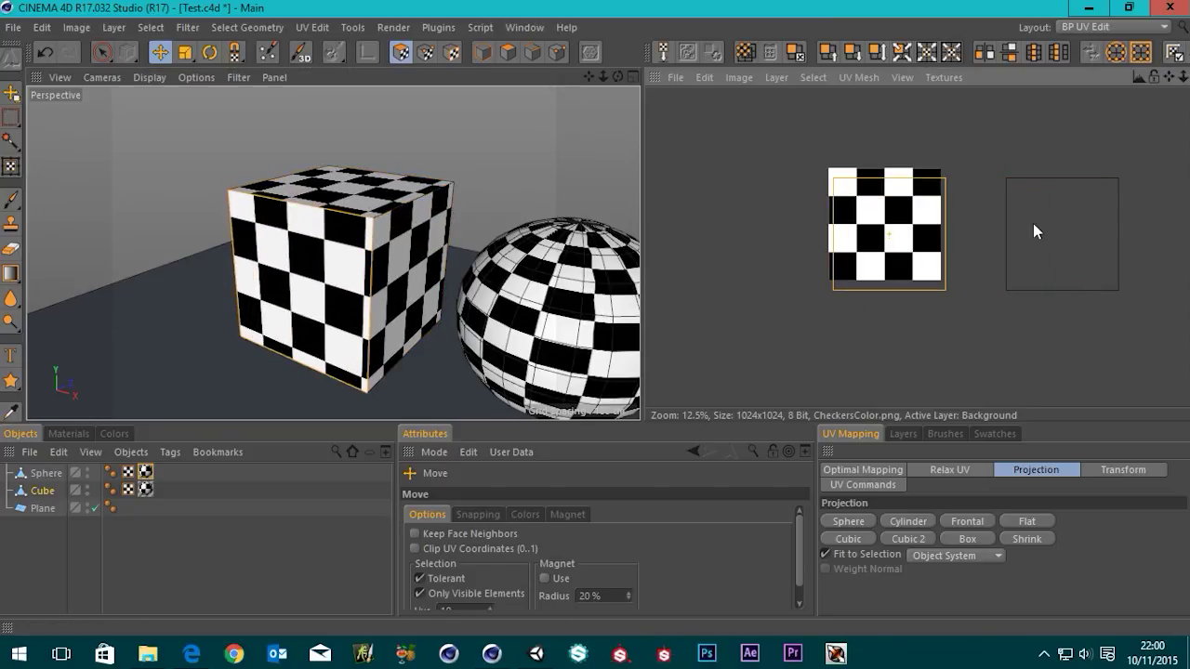
Step: Look through the Scale, Rotate and Move tools available for editing the UV faces
key("t")
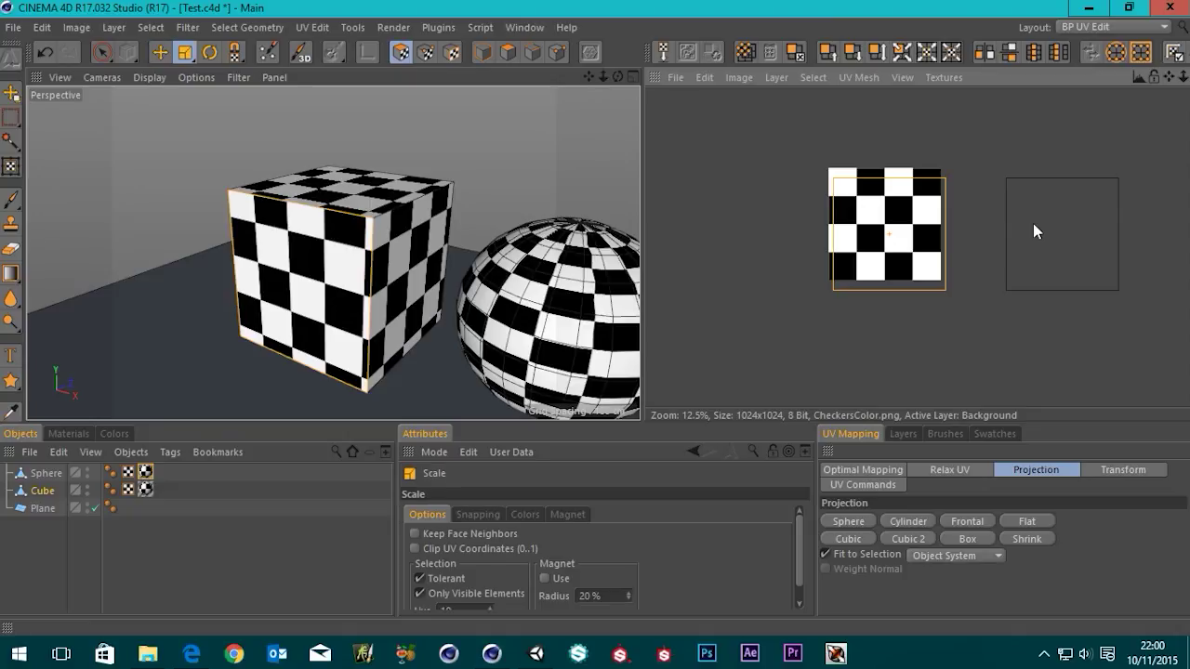
left_click(161, 54)
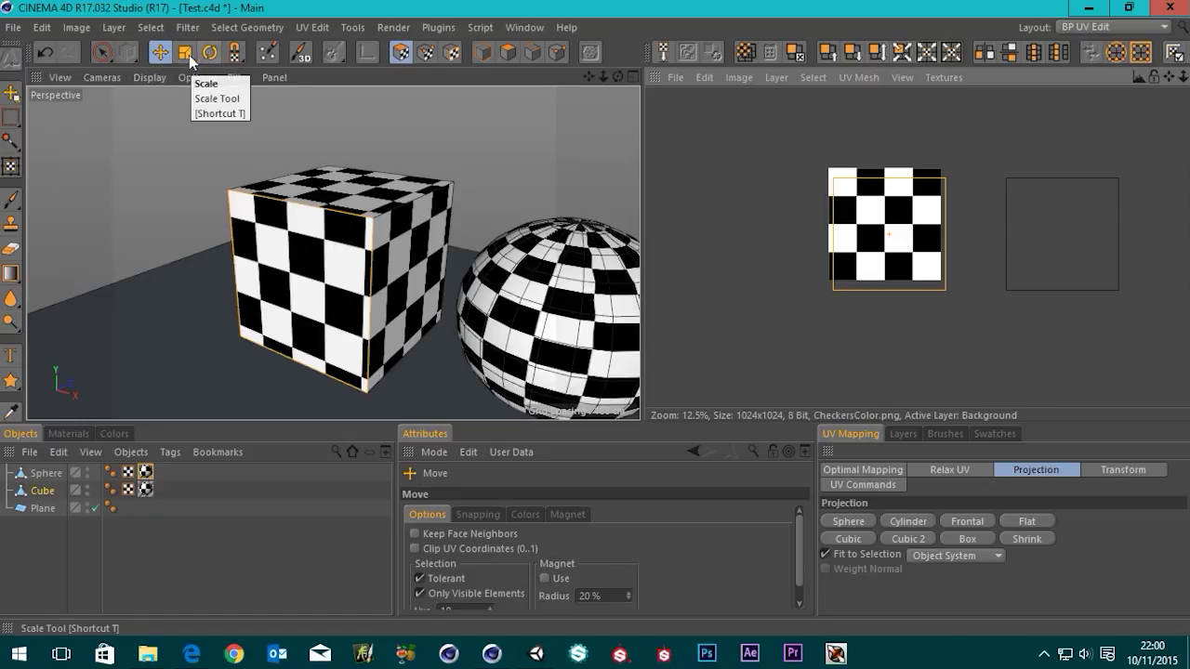
left_click(188, 54)
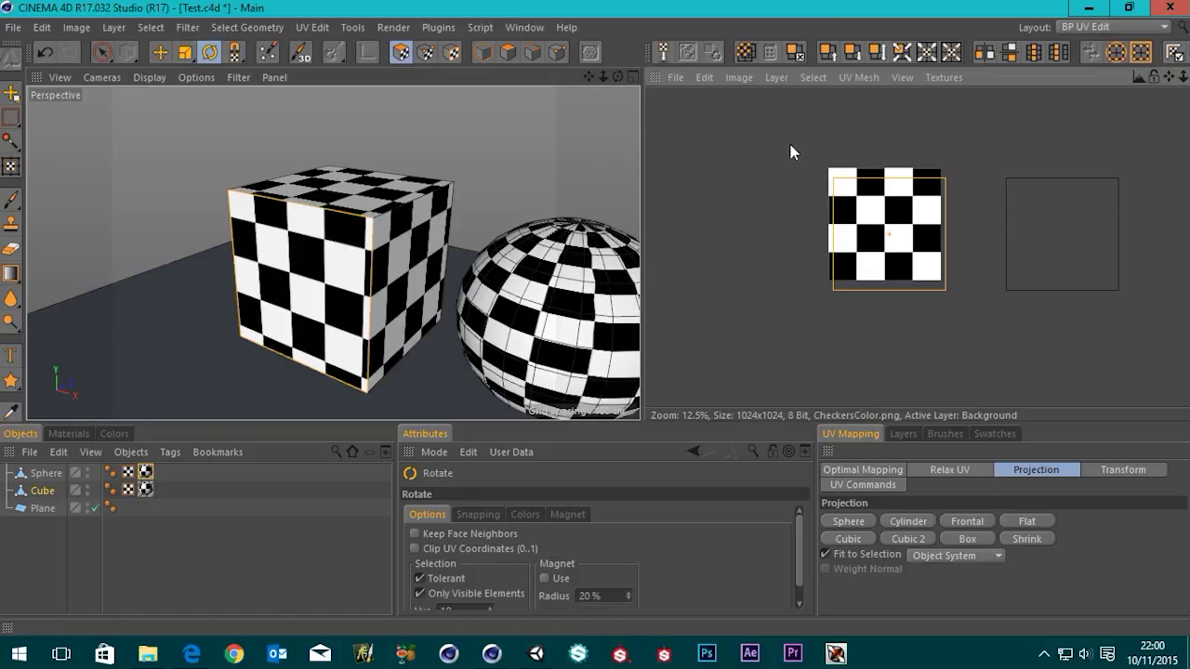
left_click(160, 53)
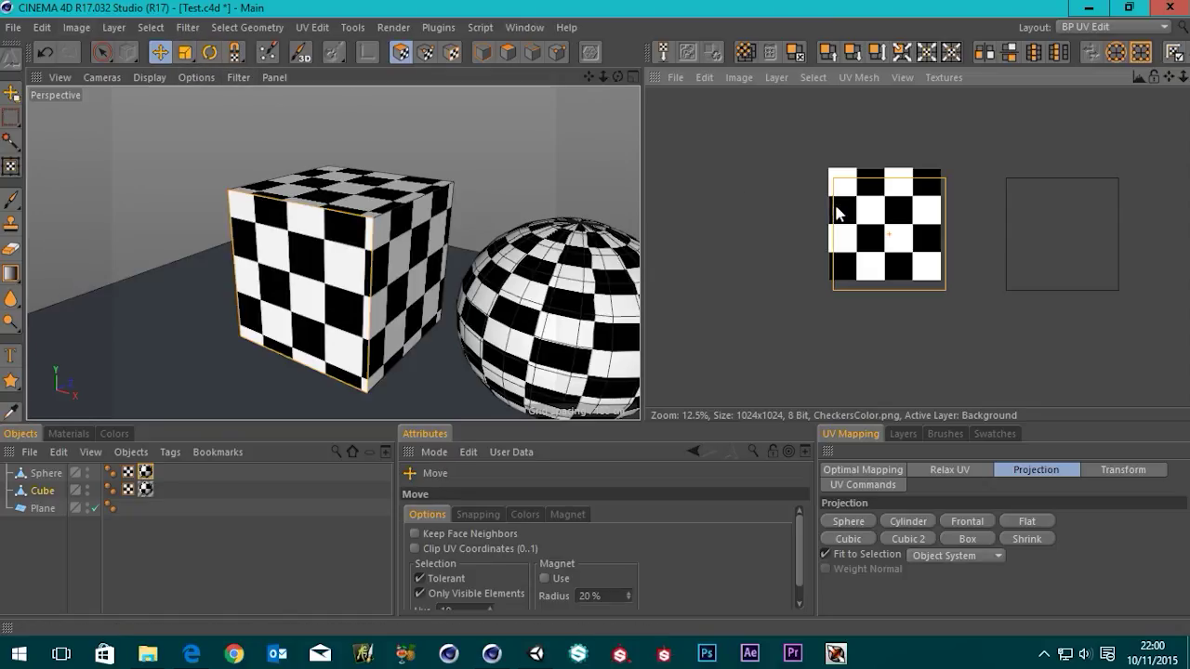
Step: Scale the selected UV face down to slightly less than two checkers wide
key("t")
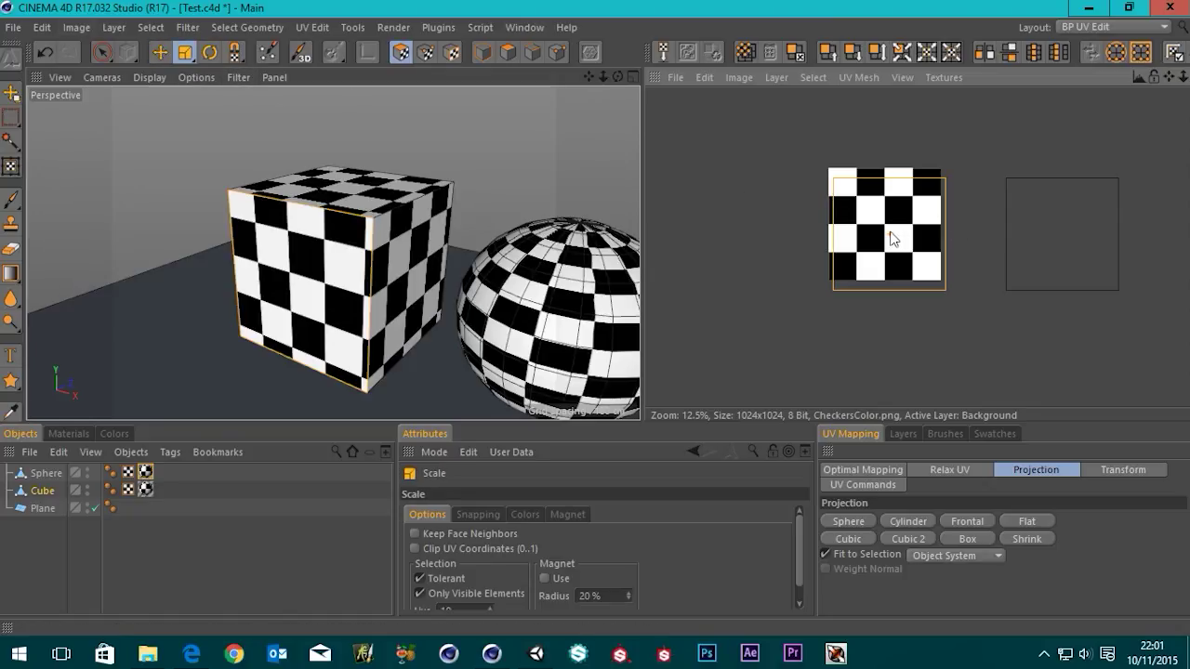
left_click_drag(889, 238, 876, 239)
scroll(910, 239, "up", 4)
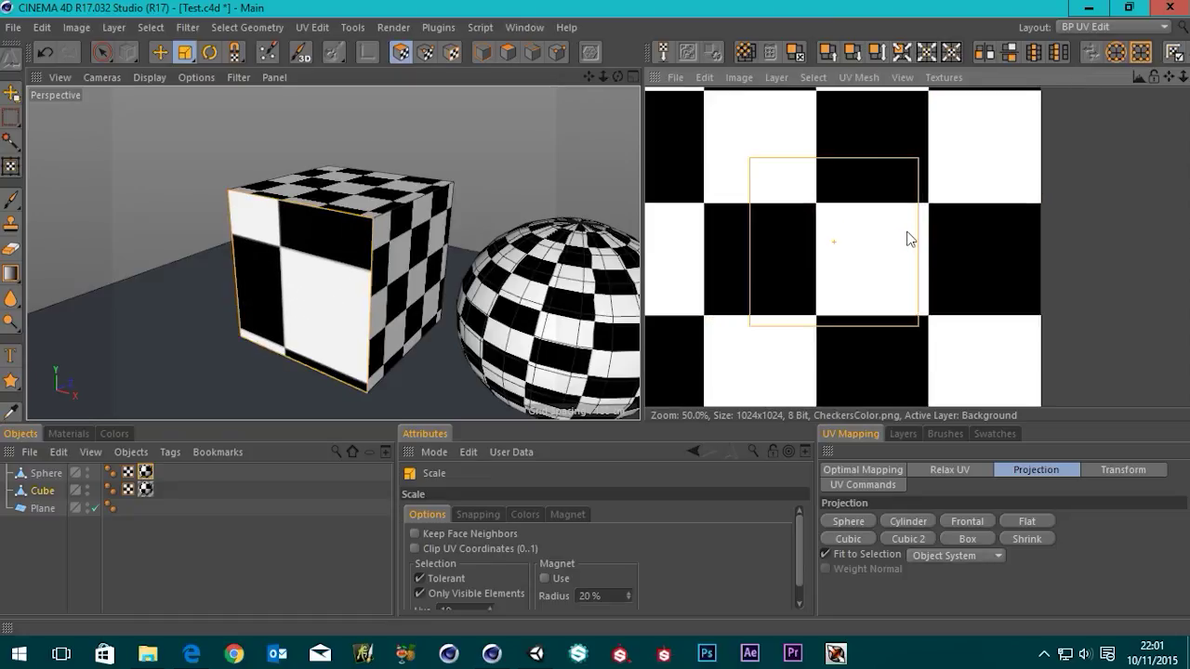
middle_click_drag(846, 241, 835, 223)
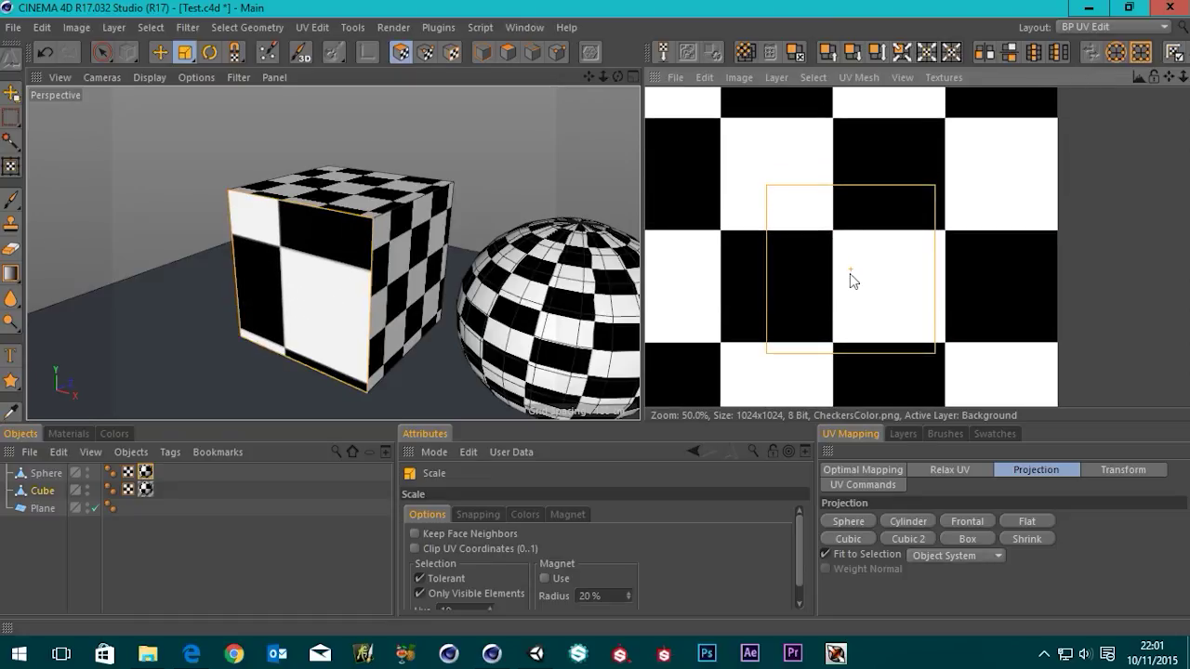
left_click_drag(876, 239, 898, 239)
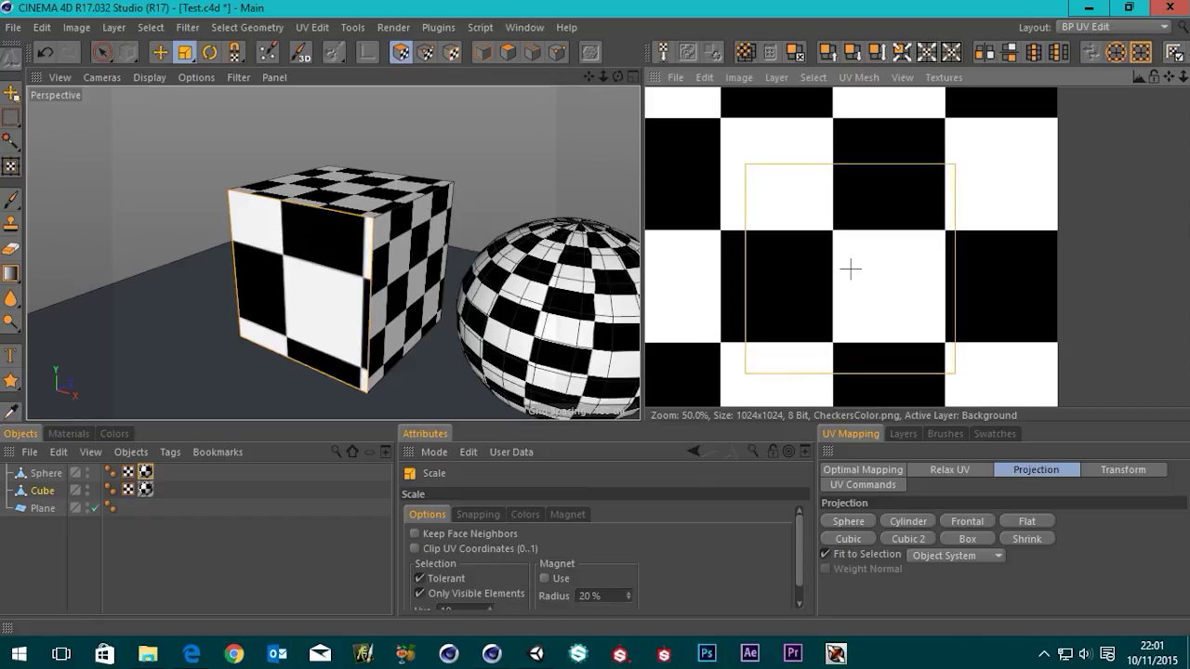
Step: Move the scaled UV face so that it lies over the central two-by-two block of checkers in the texture
key("e")
left_click_drag(852, 277, 831, 230)
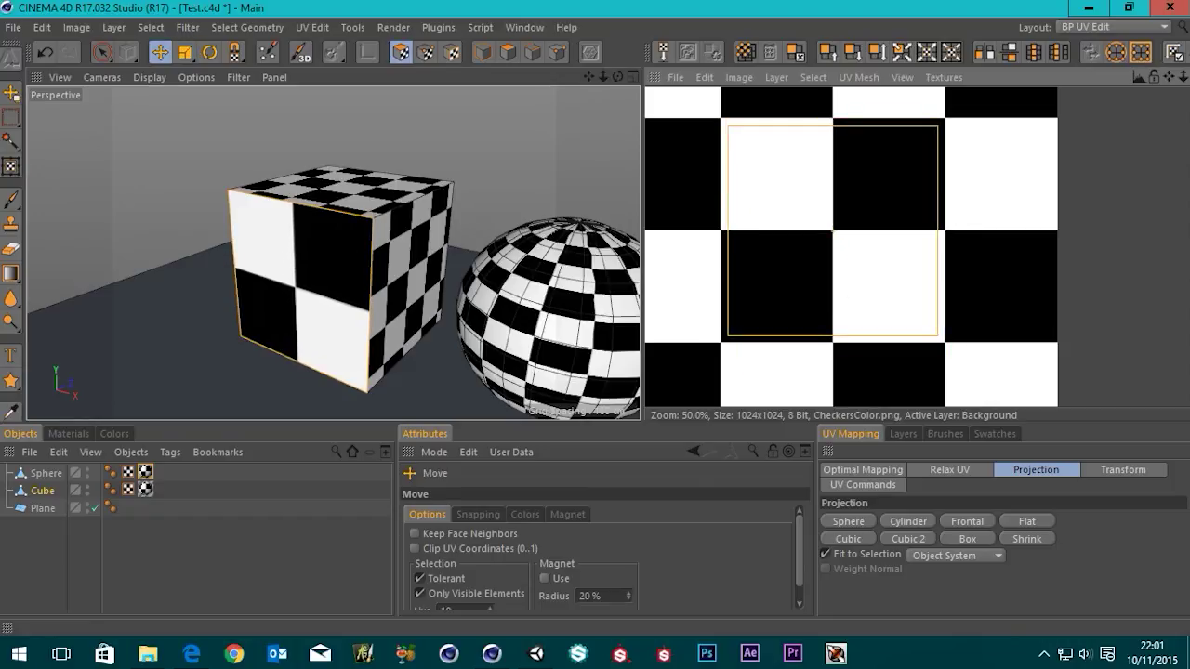
scroll(336, 282, "down", 3)
scroll(679, 289, "down", 3)
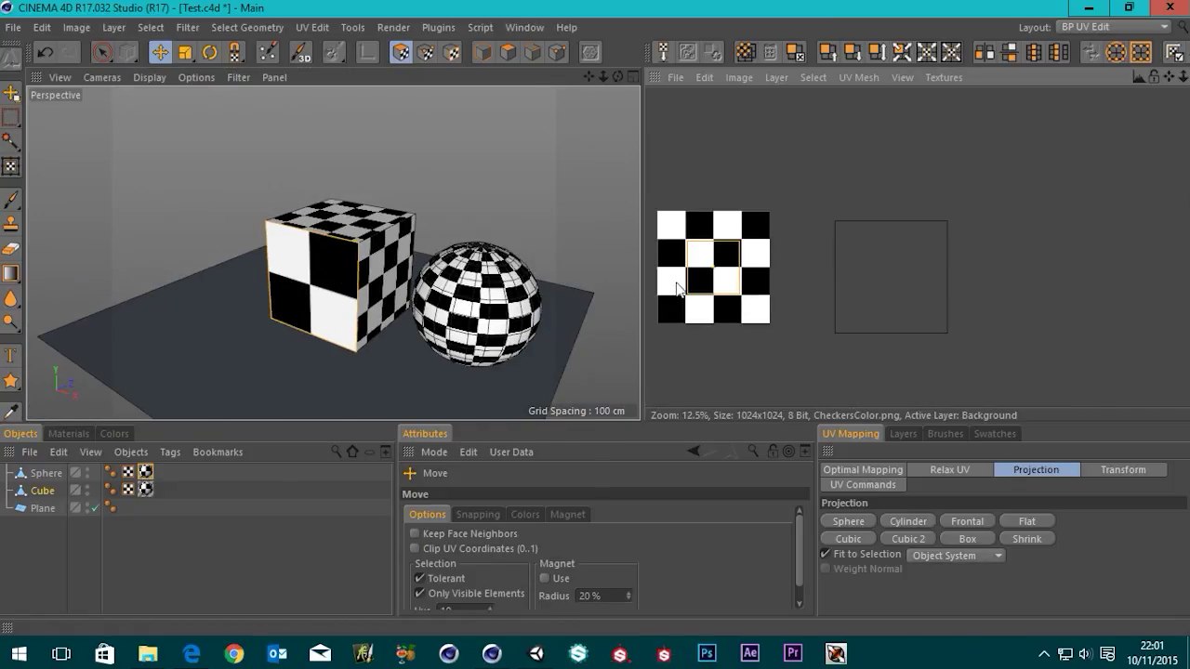
Step: Move another UV face from beside the texture onto its upper-right black checker and scale it down to fit inside
middle_click_drag(670, 282, 721, 282)
left_click_drag(267, 269, 293, 270, "alt")
key("ctrl+a")
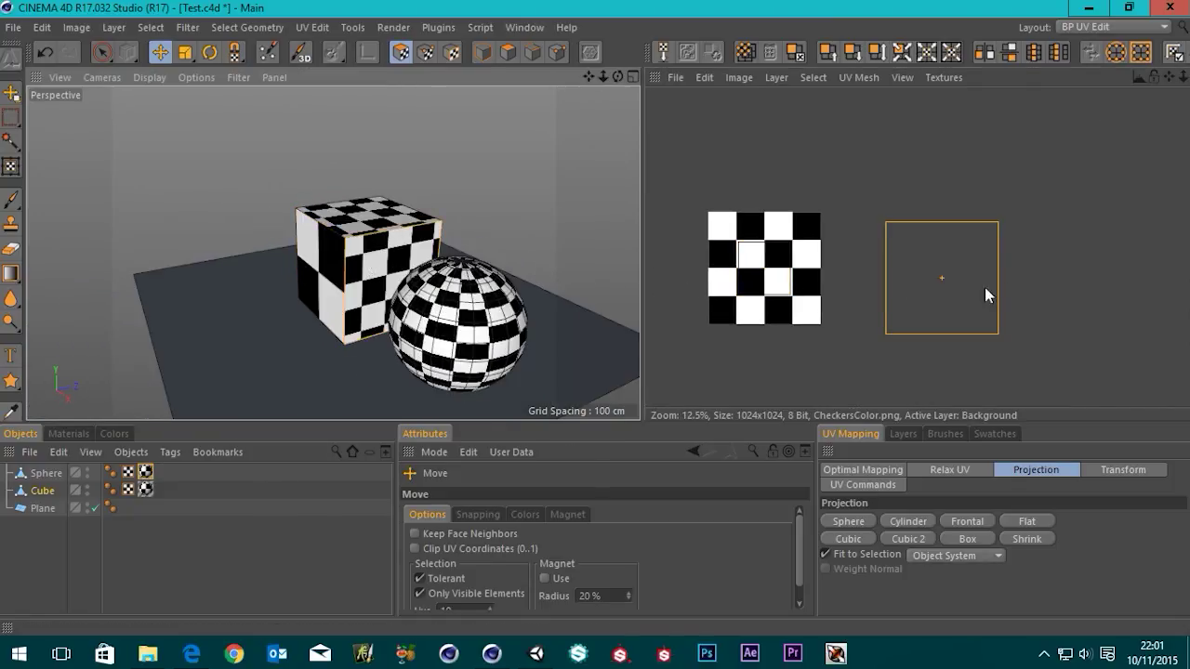
left_click_drag(970, 278, 836, 228)
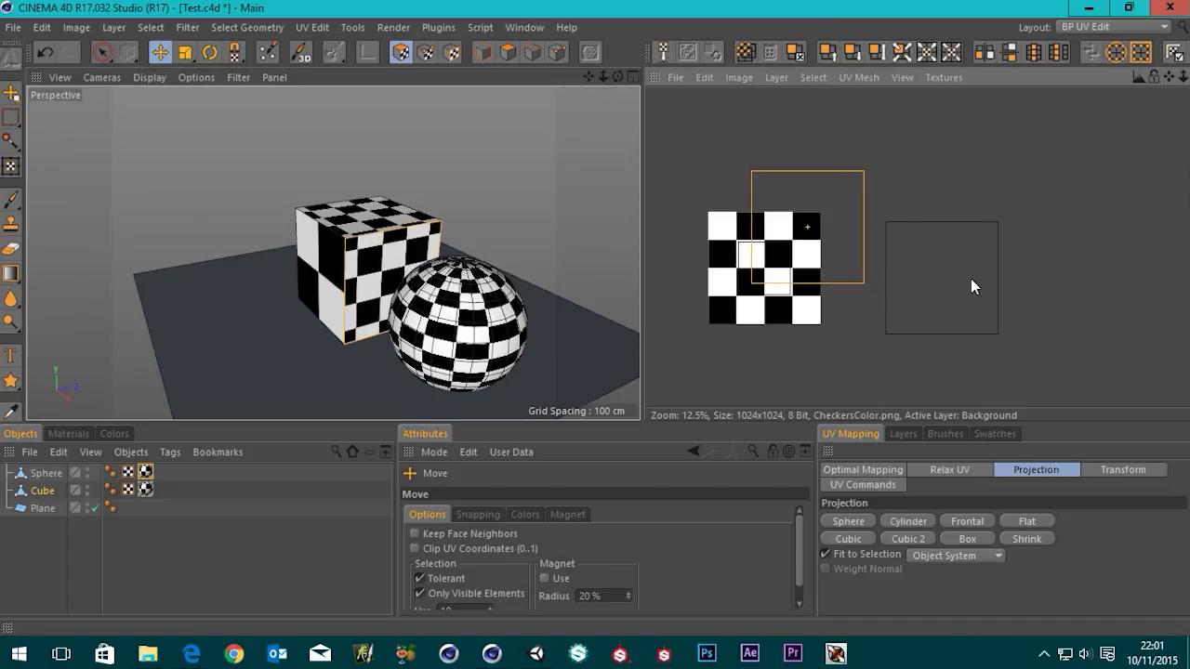
key("t")
left_click_drag(814, 230, 748, 230)
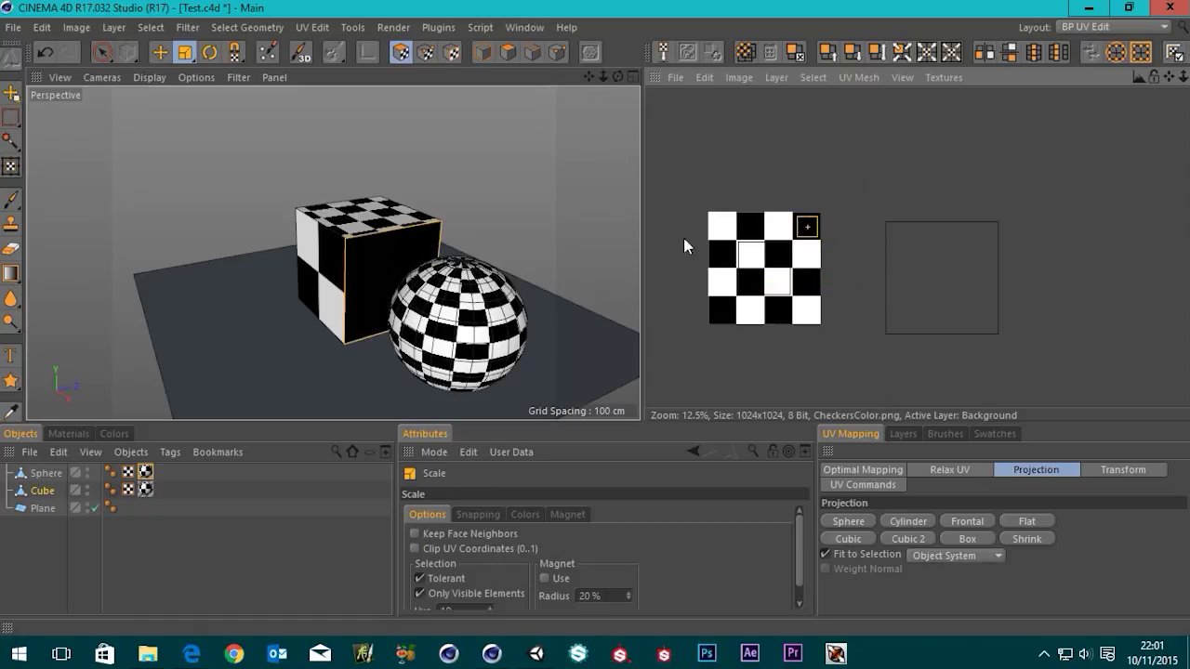
Step: Try scaling another of the cube's UV faces stacked beside the texture, and undo the change
left_click_drag(455, 257, 446, 227, "alt")
left_click(927, 300)
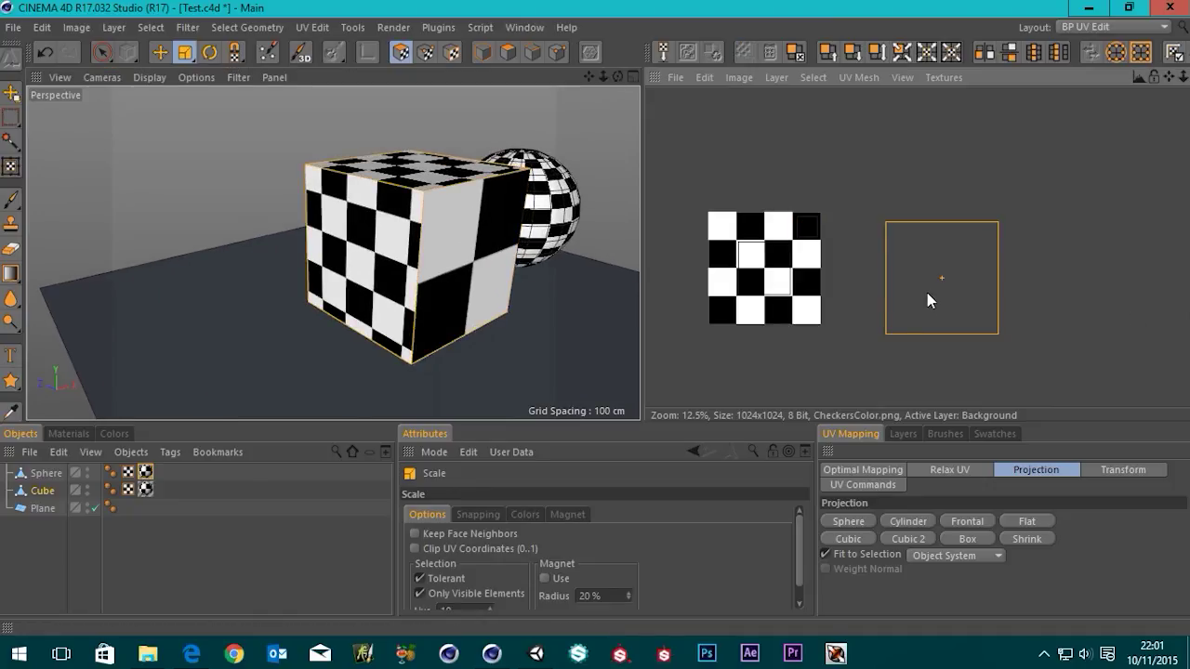
left_click_drag(927, 298, 898, 297)
key("ctrl+z")
Step: Move the UVs of the cube's front face from beside the checker texture to just above it
left_click(160, 52)
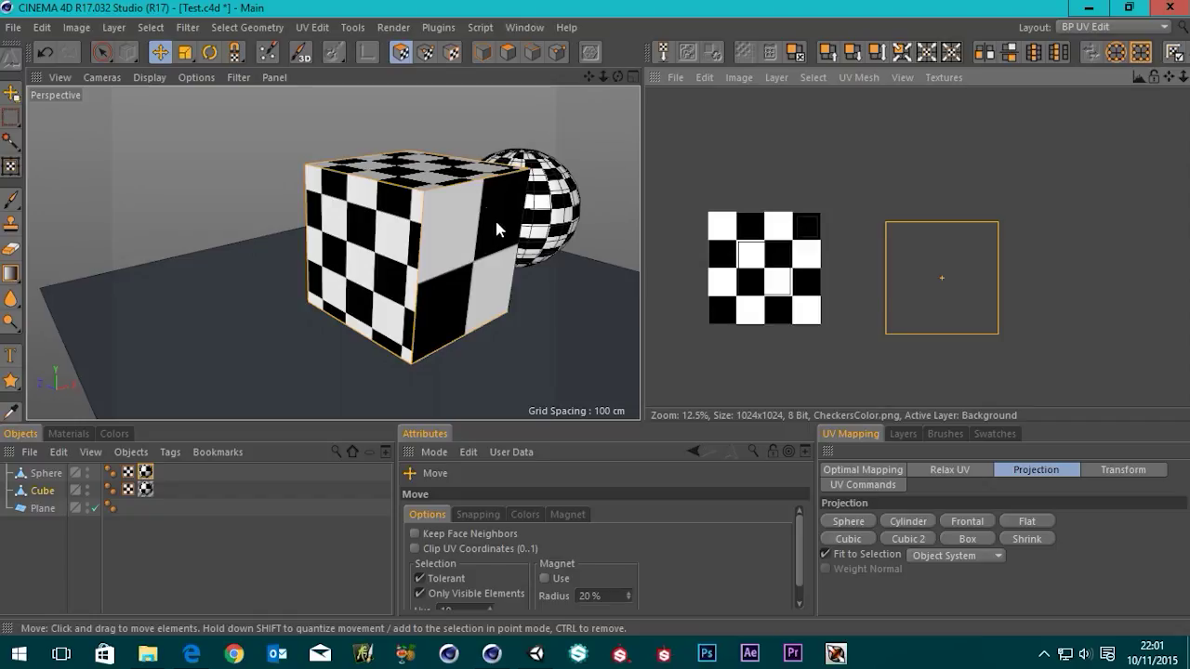
left_click_drag(476, 220, 313, 272, "alt")
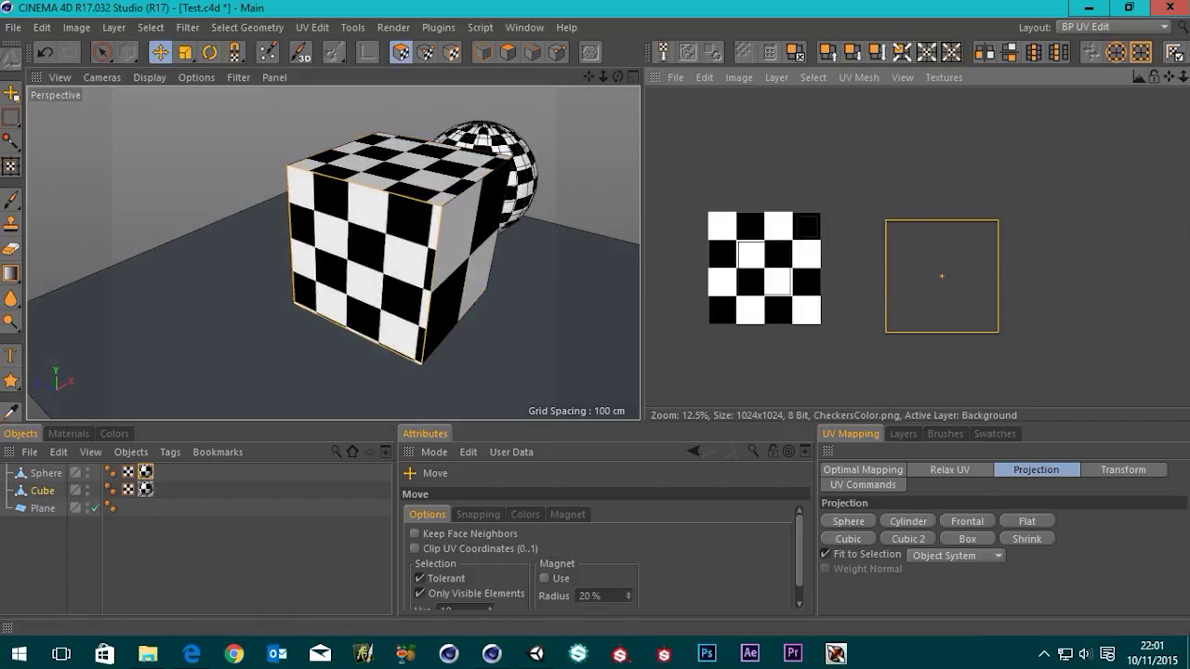
left_click_drag(942, 277, 767, 171)
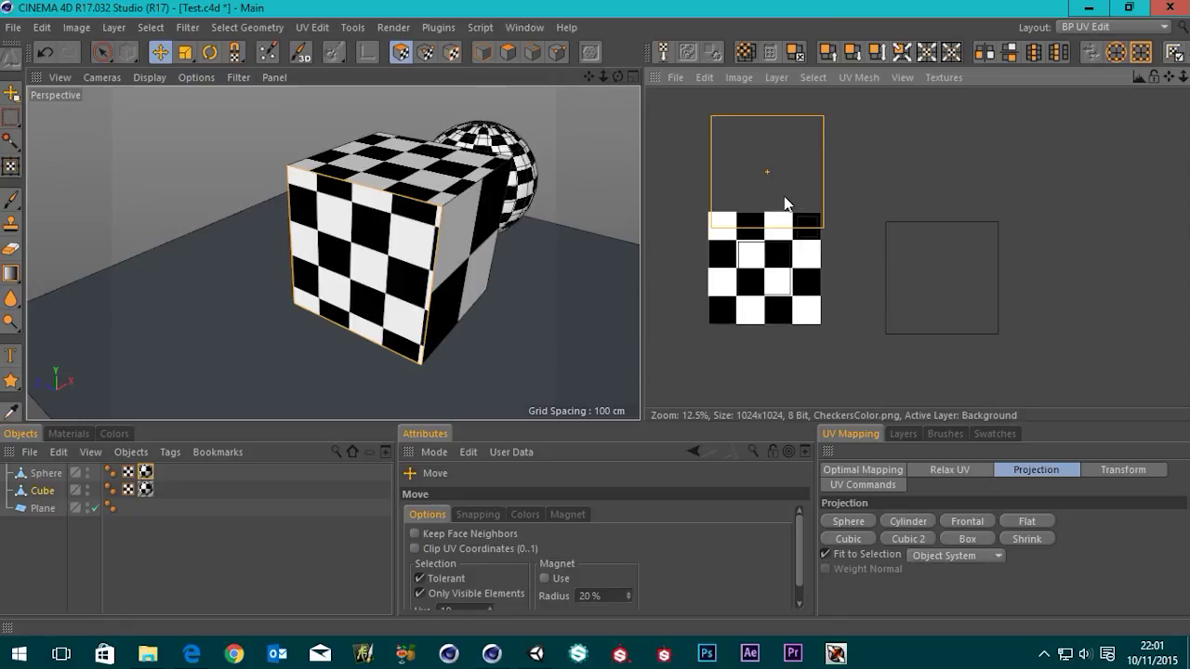
scroll(785, 204, "down", 4)
mouse_move(783, 191)
left_mouse_down()
mouse_move(801, 182)
mouse_move(770, 176)
mouse_move(781, 188)
left_mouse_up()
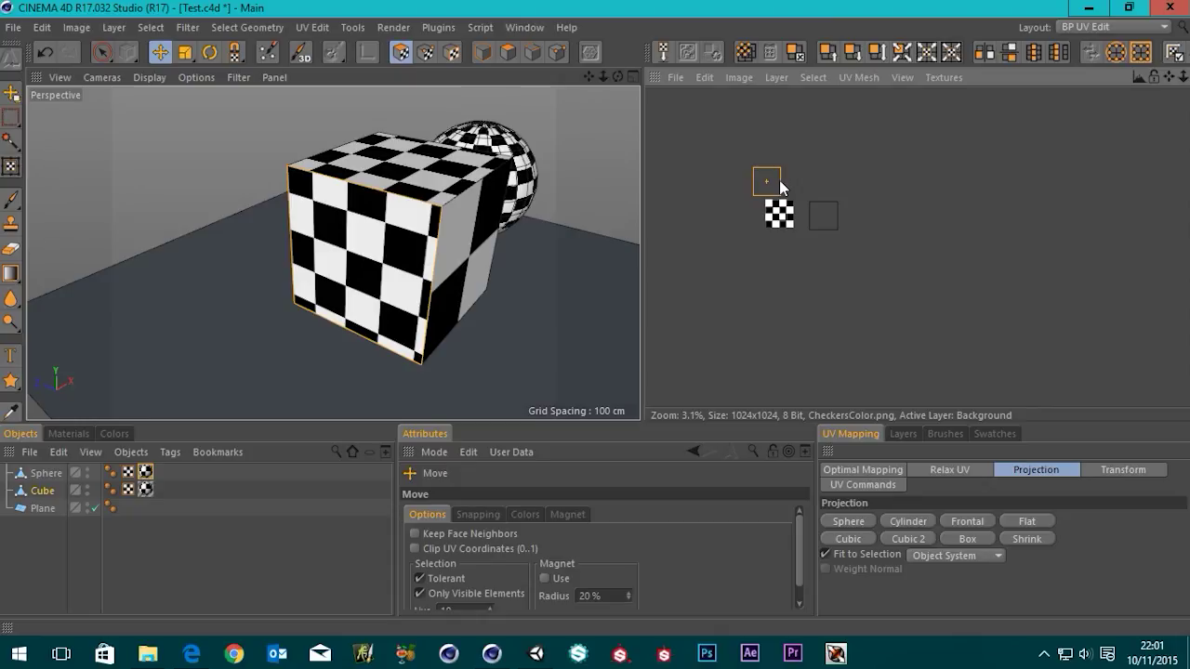
Step: Scale up the front face's UVs above the texture to a little over three times the texture's width
key("r")
key("t")
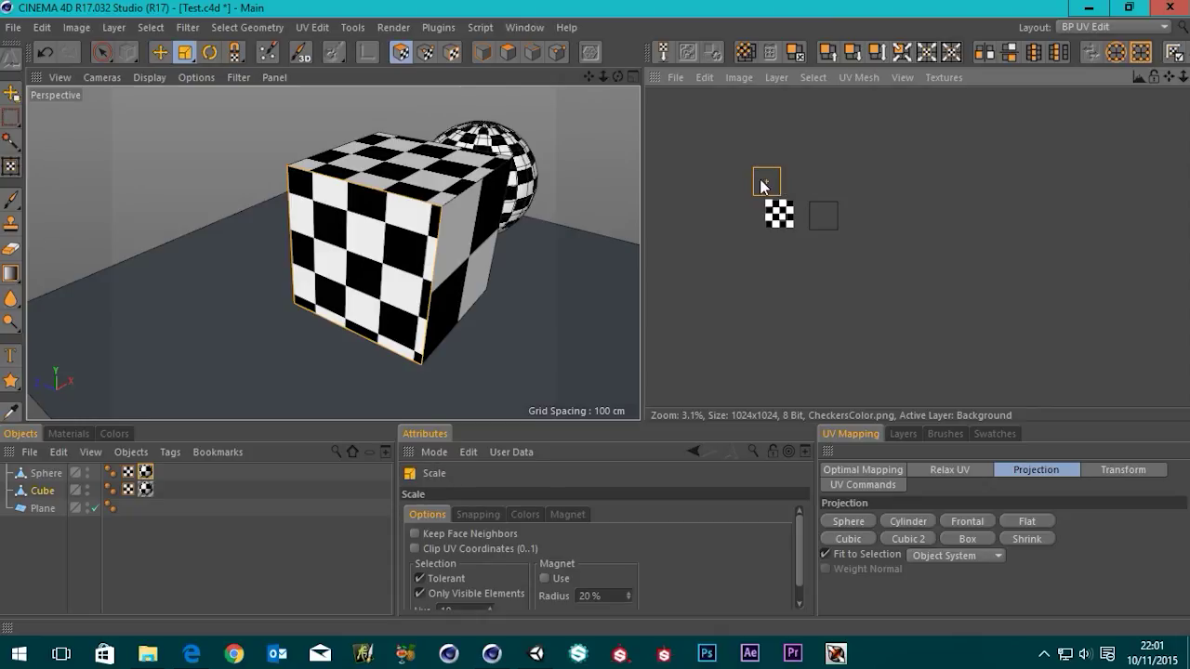
mouse_move(761, 186)
left_mouse_down()
mouse_move(774, 182)
mouse_move(757, 171)
left_mouse_up()
Step: Move the remaining UV face from beside the texture so that it covers the whole checker texture
key("e")
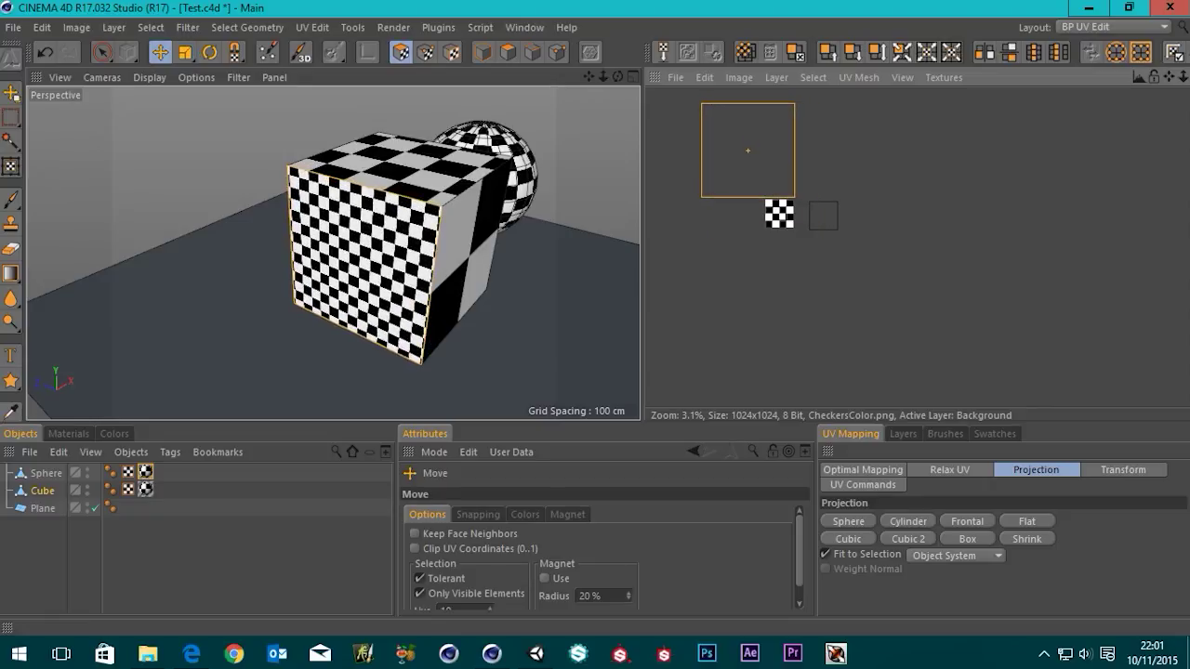
scroll(805, 263, "up", 4)
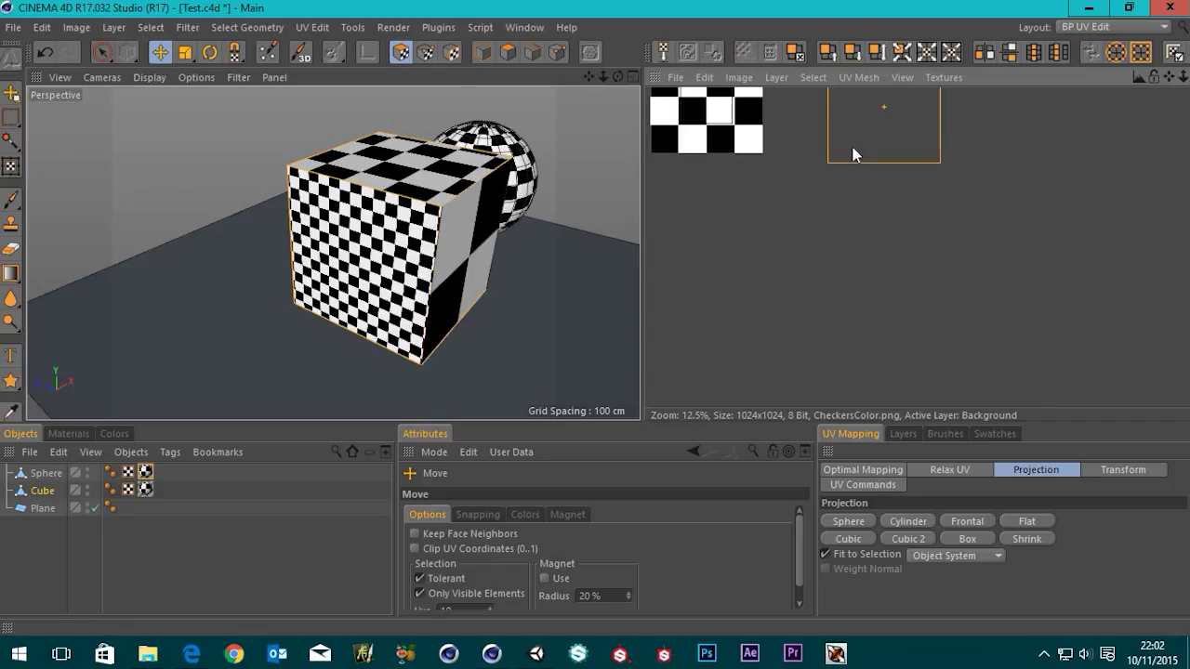
middle_click_drag(916, 255, 1033, 379)
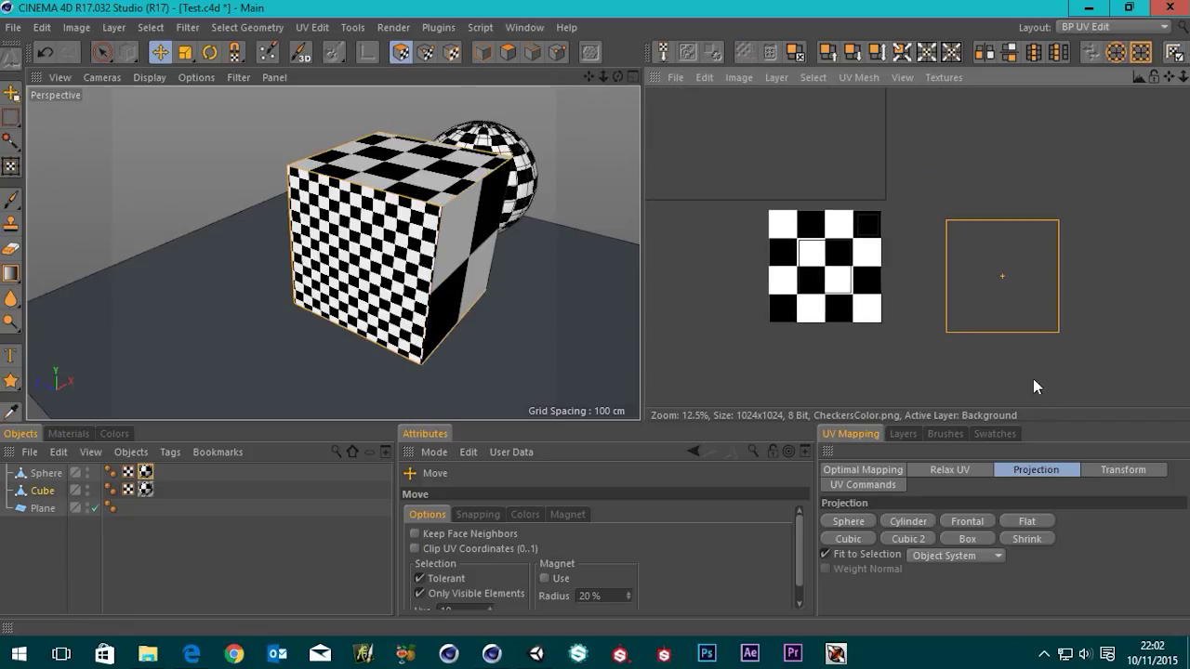
left_click_drag(999, 274, 823, 266)
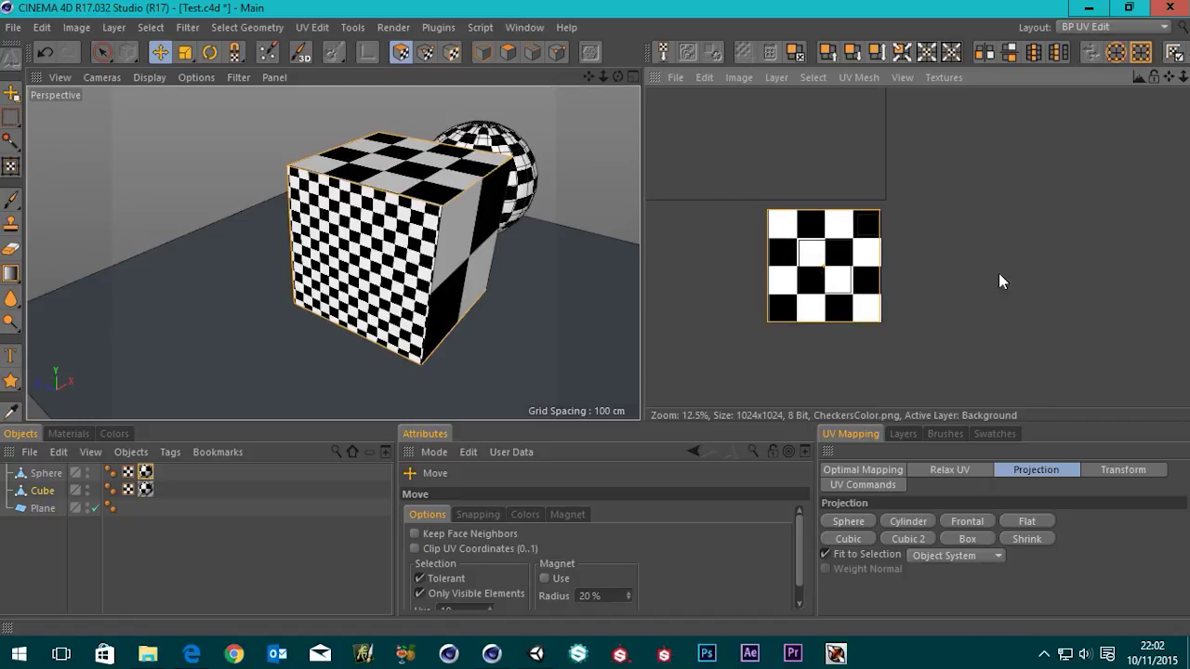
Step: Scale the UV face over the texture down slightly and rotate it by about 20 degrees
key("t")
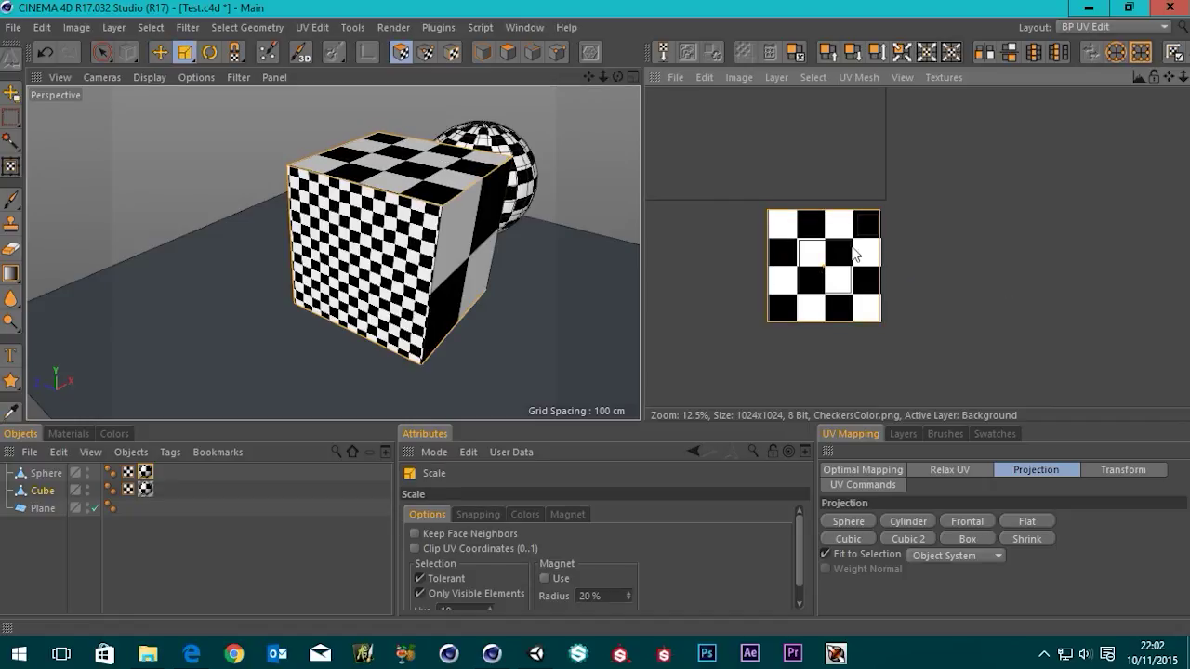
left_click_drag(855, 255, 833, 232)
key("r")
key("e")
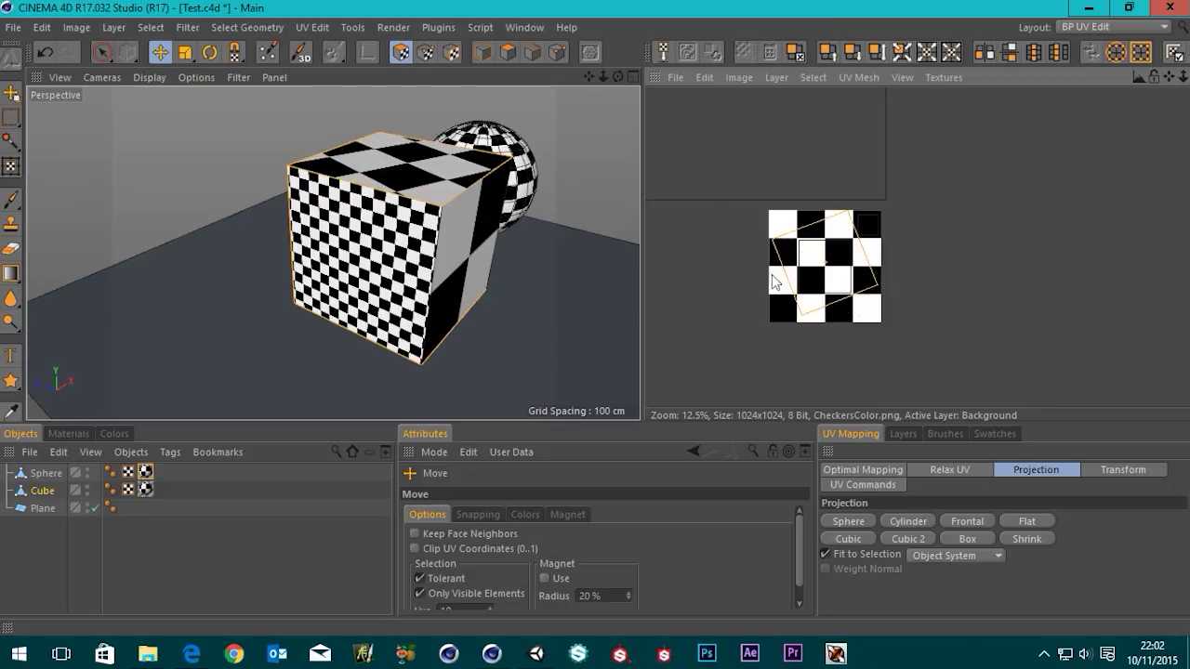
Step: Save the project, switch to Unity and examine the cube's edited checker faces up close
left_click(13, 27)
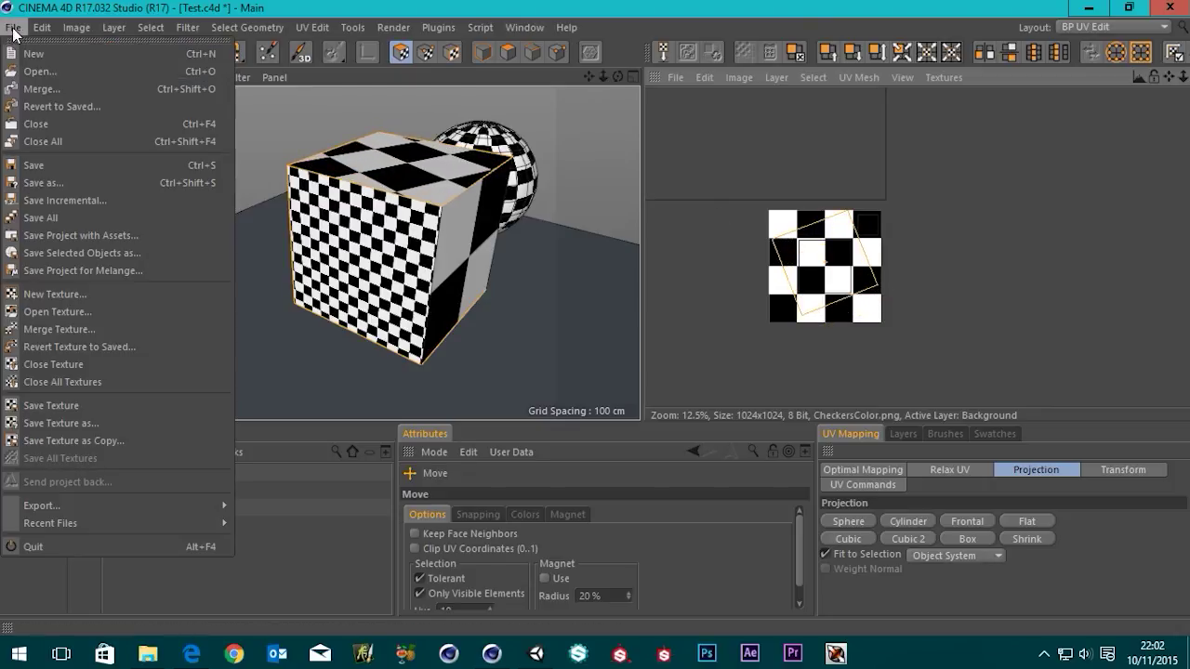
left_click(41, 167)
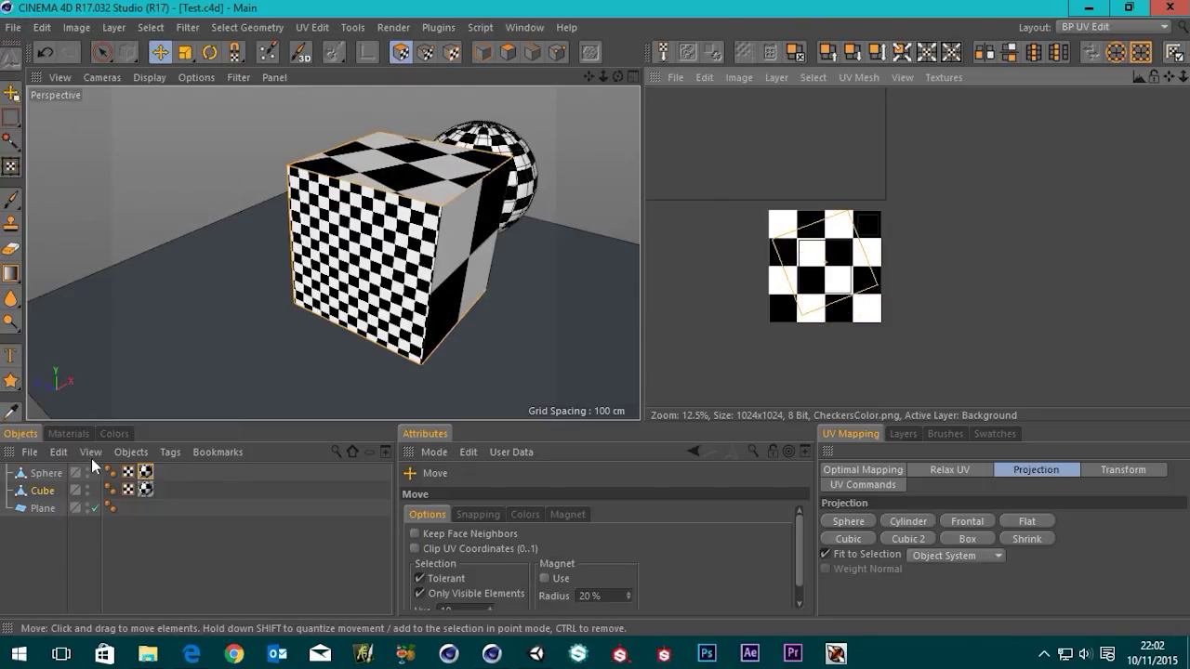
left_click(537, 654)
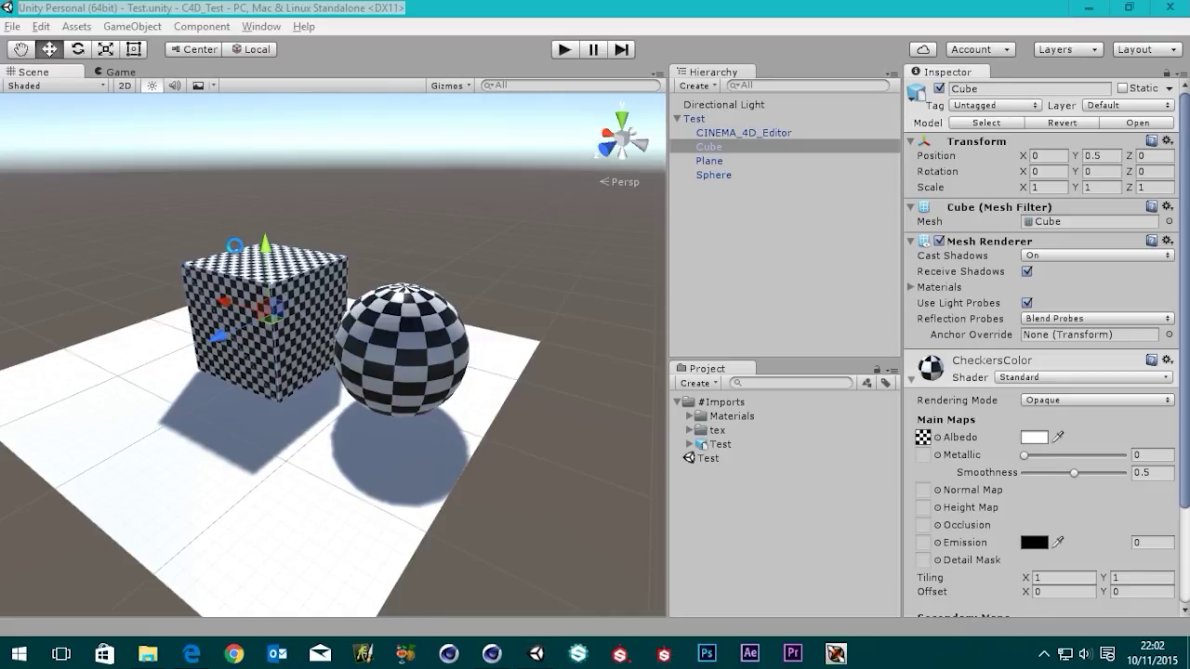
left_click_drag(288, 310, 545, 391, "alt")
left_click_drag(327, 409, 433, 351, "alt")
scroll(370, 395, "up", 3)
scroll(391, 437, "up", 2)
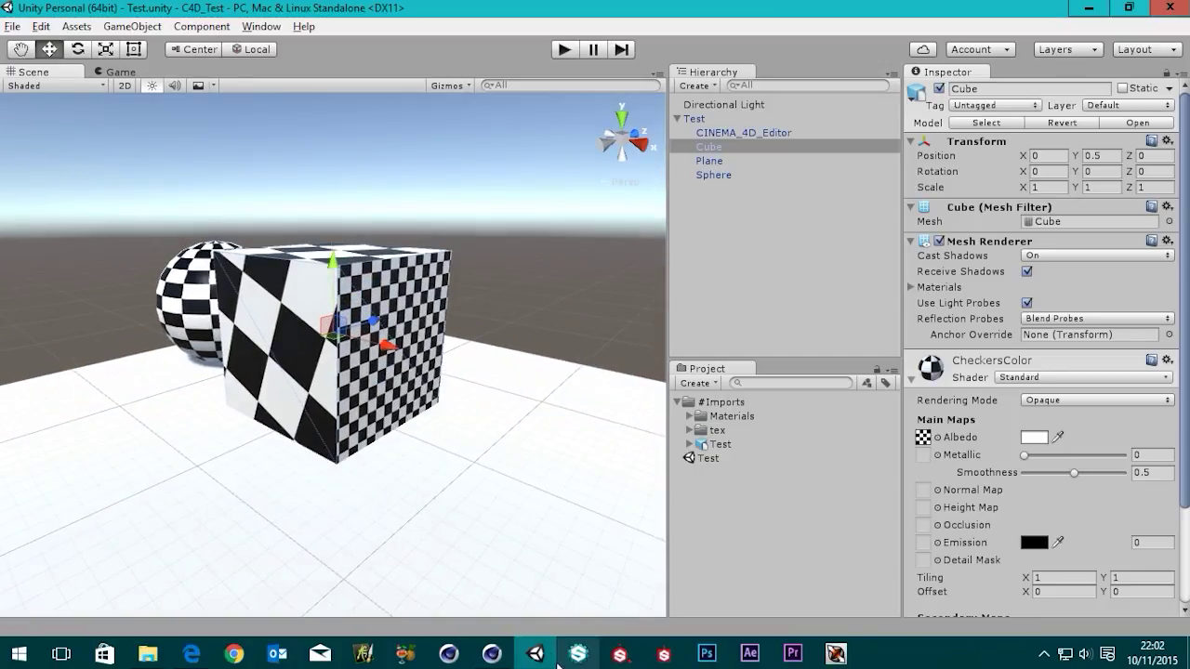
Step: Switch back to Cinema 4D and change the interface layout to Standard
left_click(492, 653)
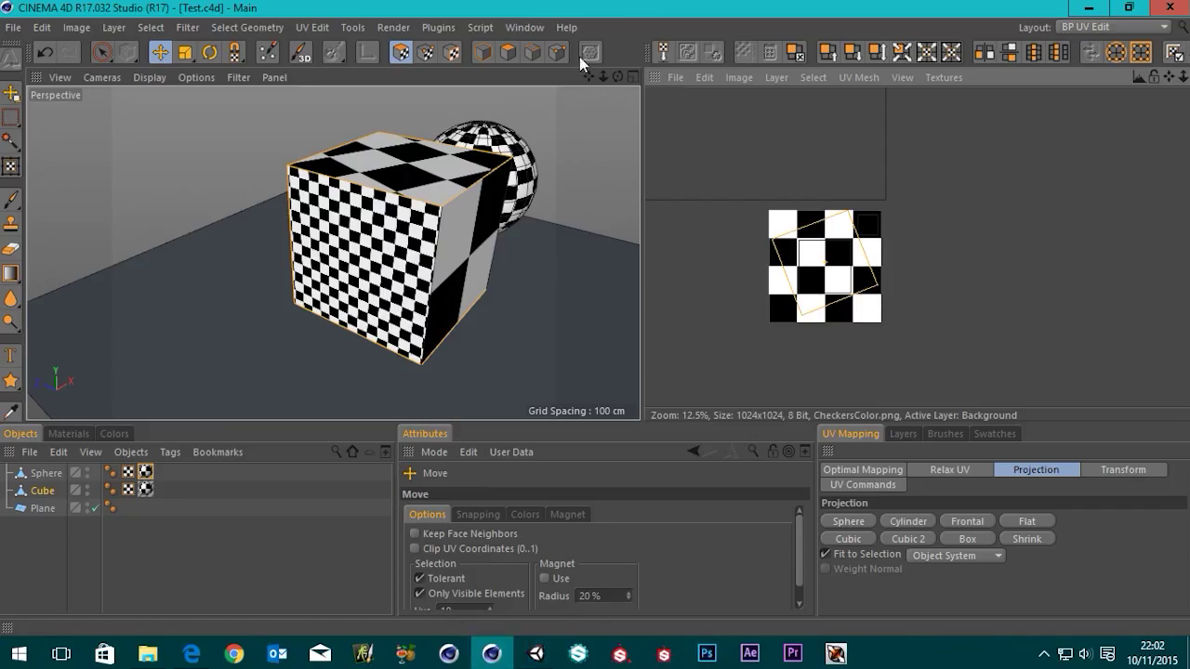
left_click(1108, 28)
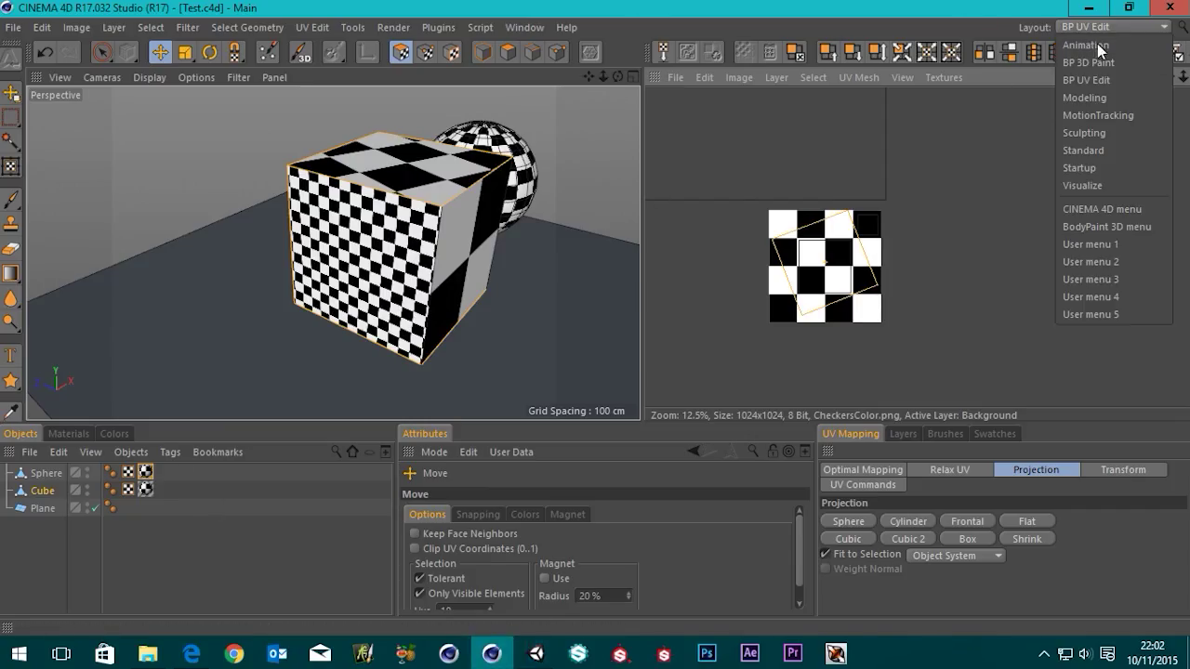
left_click(1086, 153)
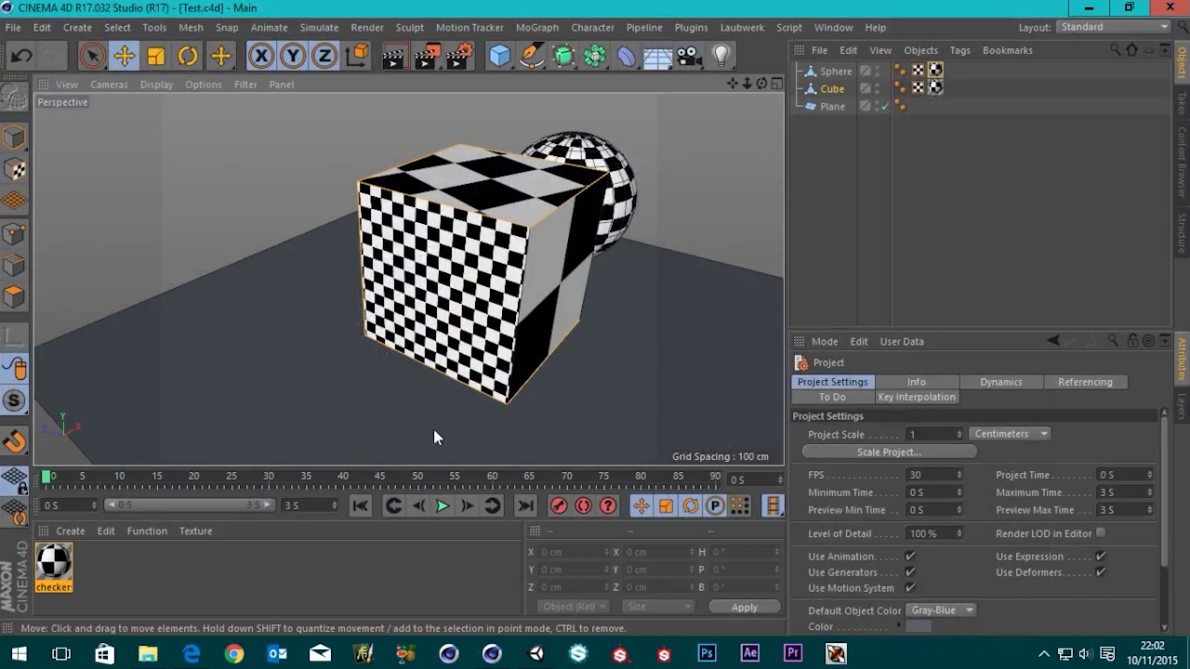
Step: Create a new material and name it floor
double_click(191, 567)
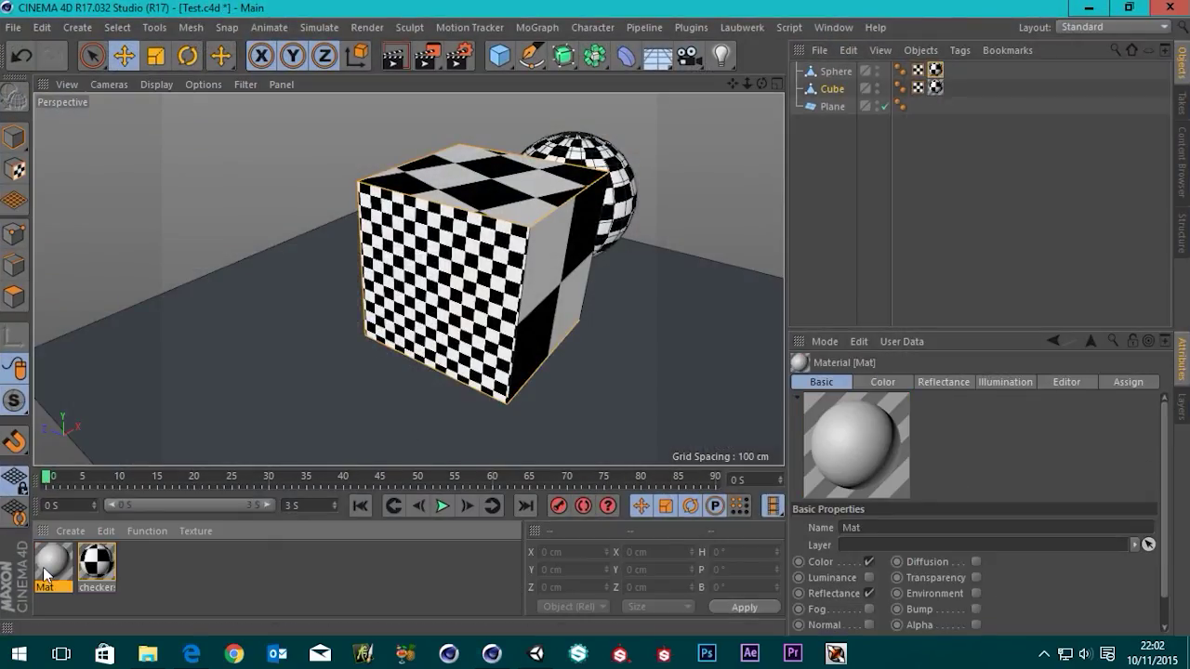
double_click(48, 563)
double_click(303, 294)
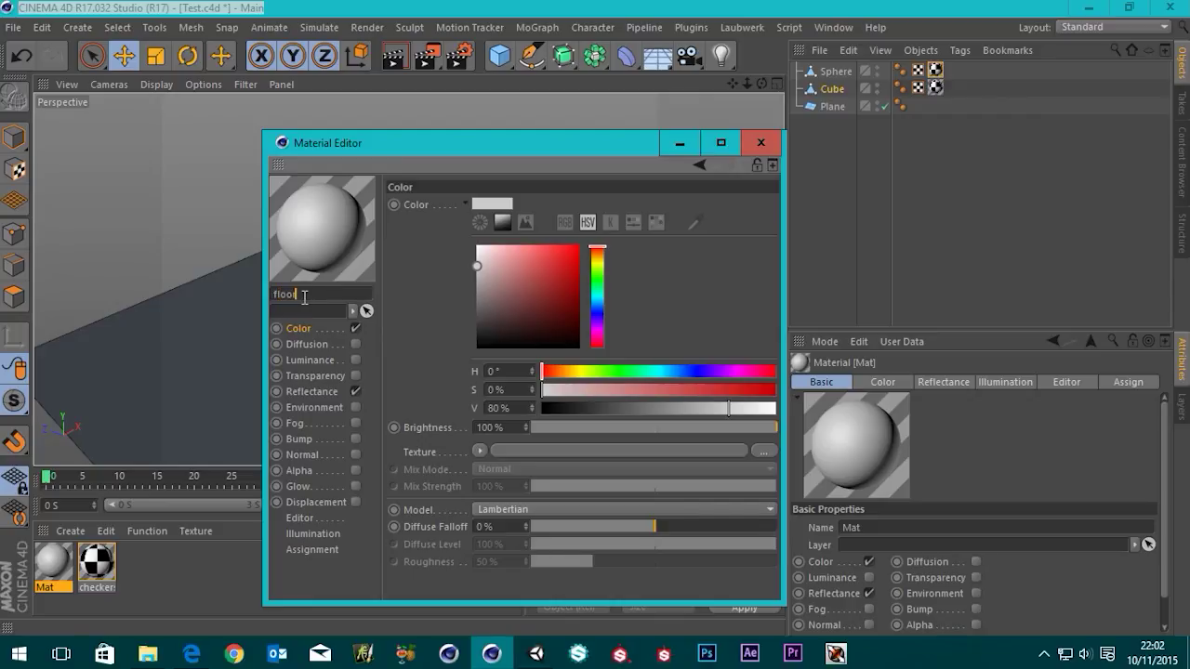
Step: Set the floor material's color to a bright yellow with H 47°, S 100% and V about 98%
left_click_drag(558, 279, 592, 263)
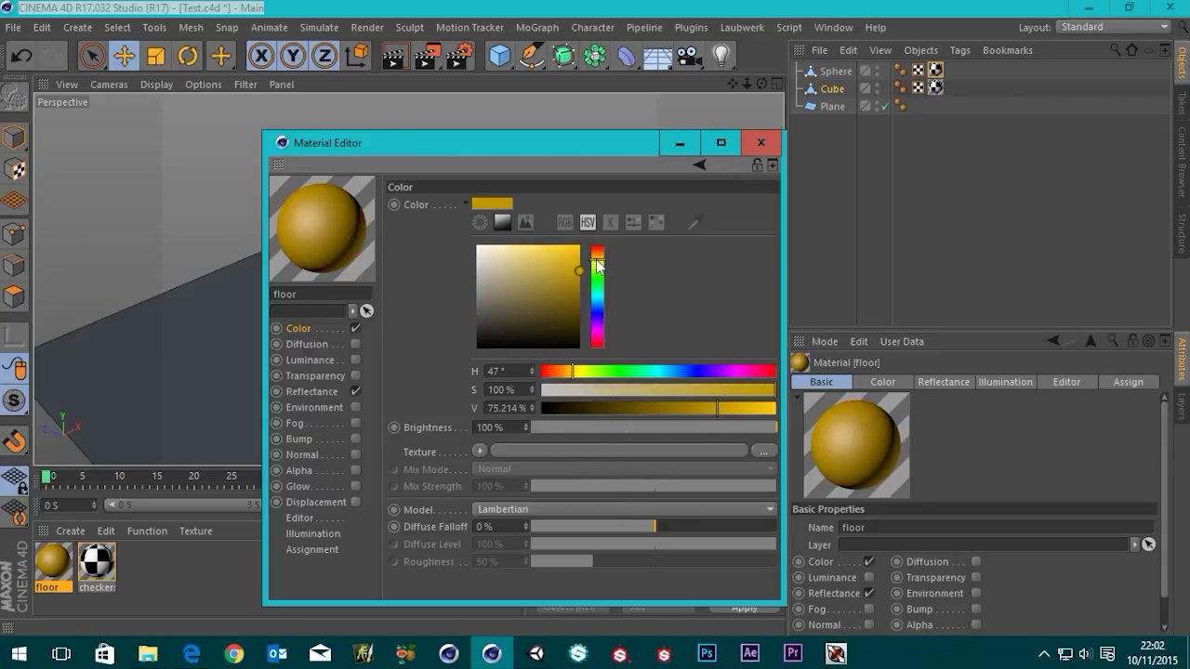
left_click_drag(577, 270, 582, 245)
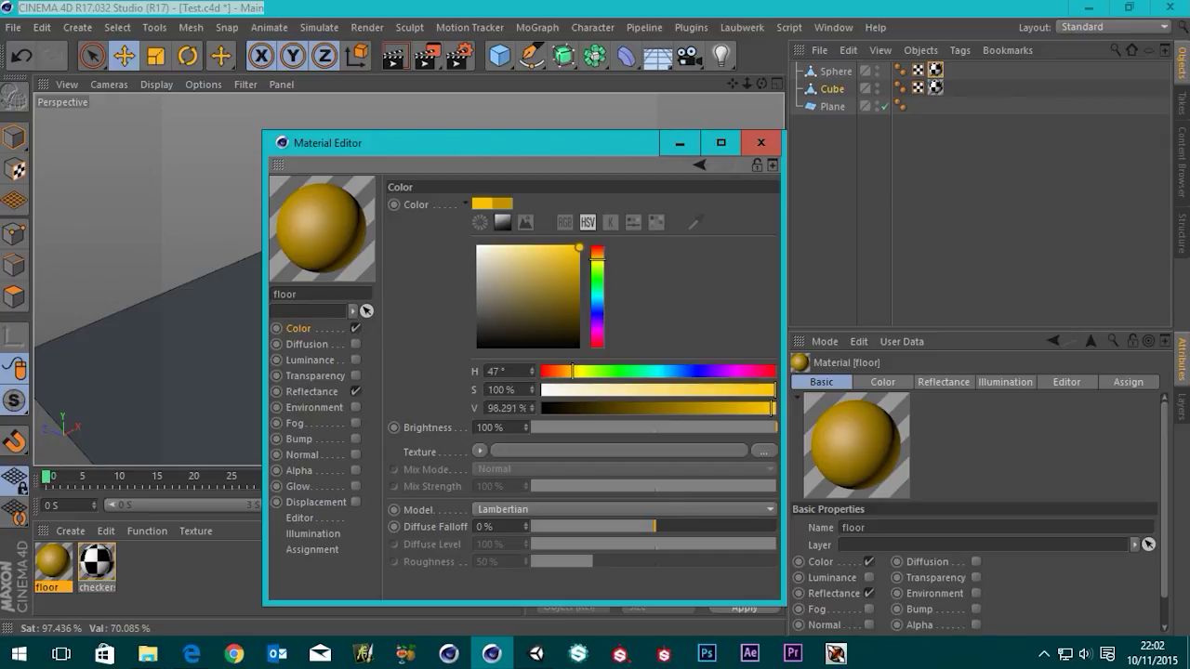
left_click(759, 144)
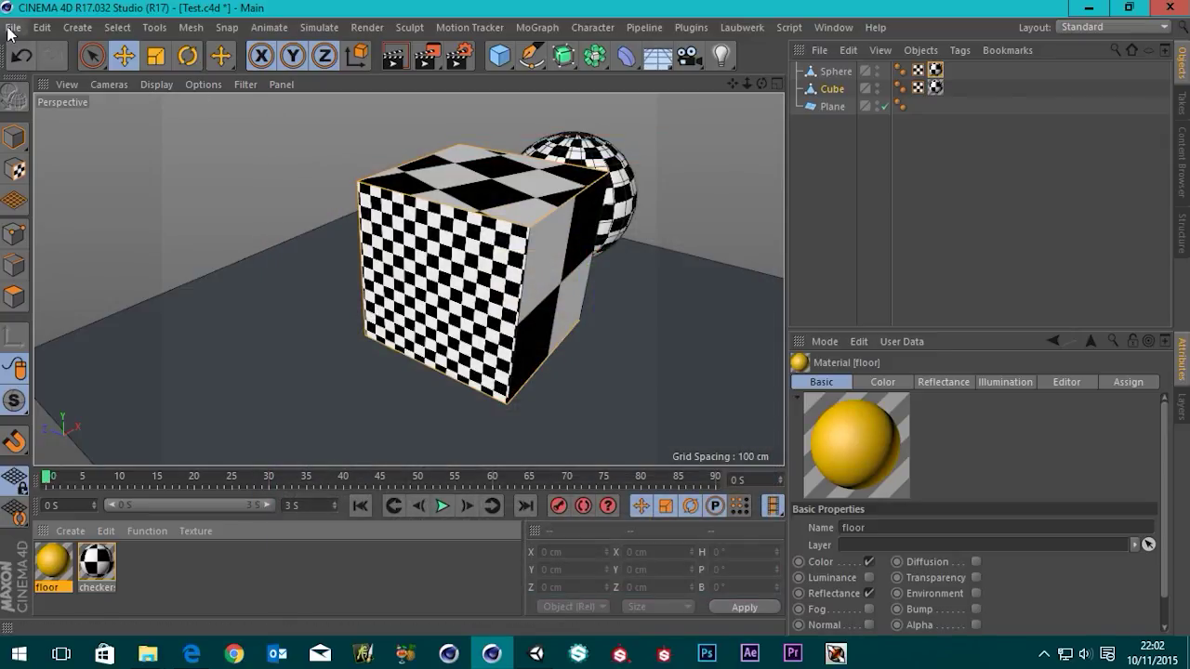
Step: Apply the floor material to the plane and save the project
left_click(13, 27)
left_click(58, 581)
left_click_drag(232, 356, 233, 357)
left_click(13, 27)
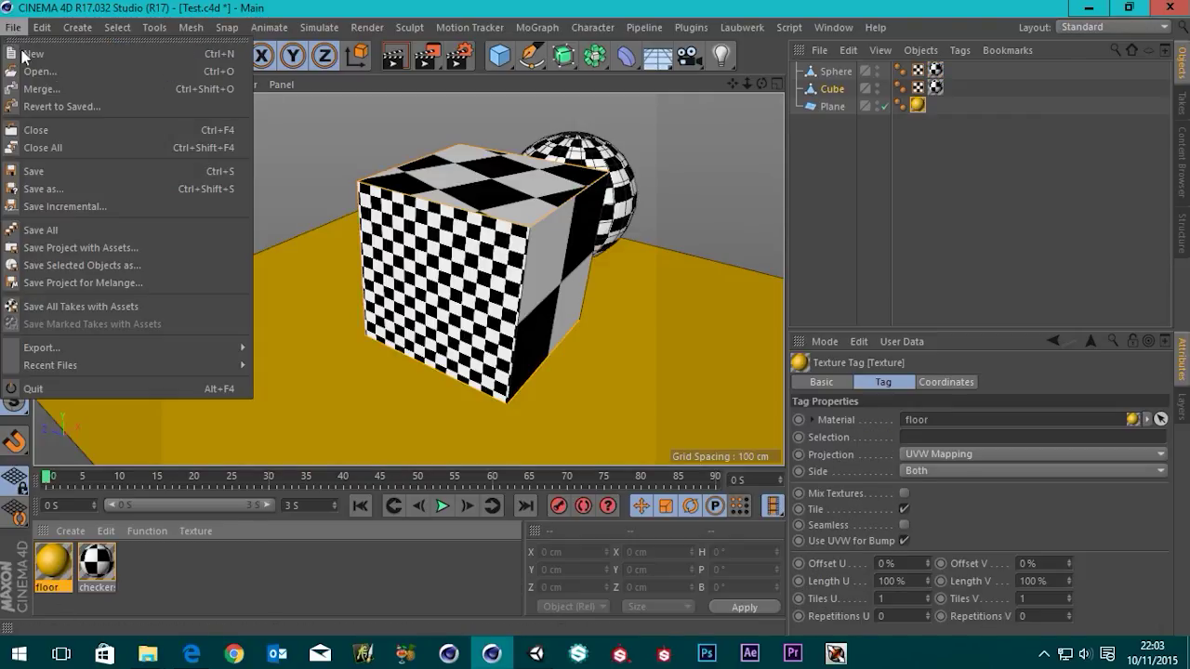
left_click(35, 171)
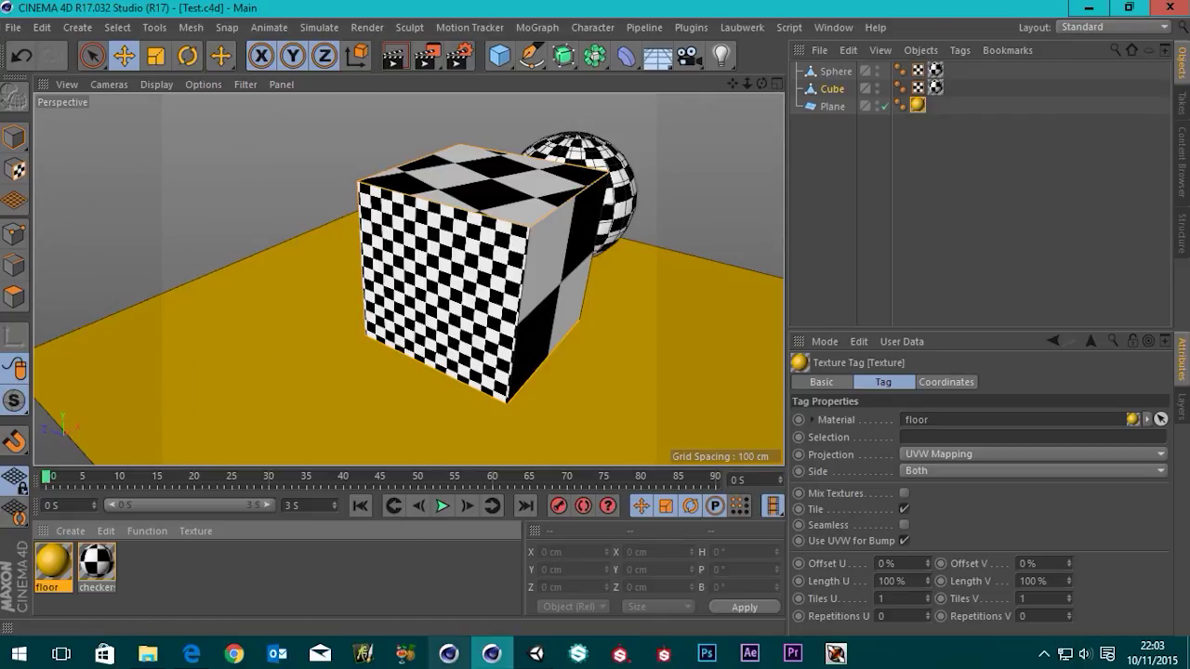
Step: Switch to Unity and examine the imported color of the floor plane around the cube and sphere
left_click(536, 655)
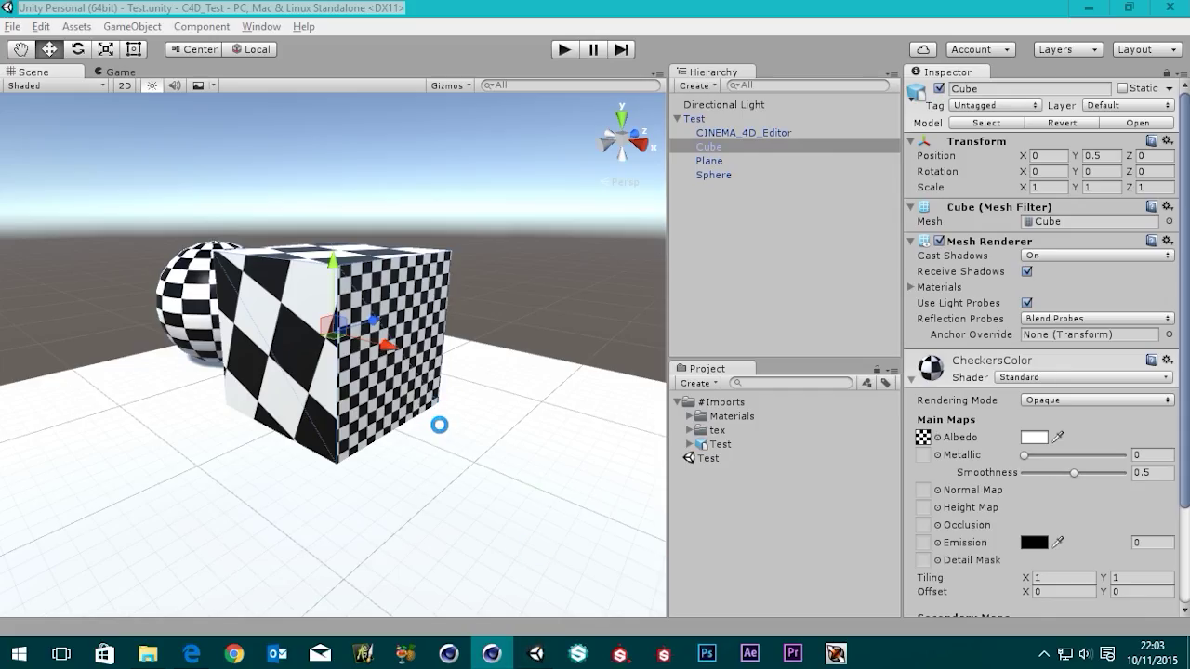
scroll(440, 428, "down", 5)
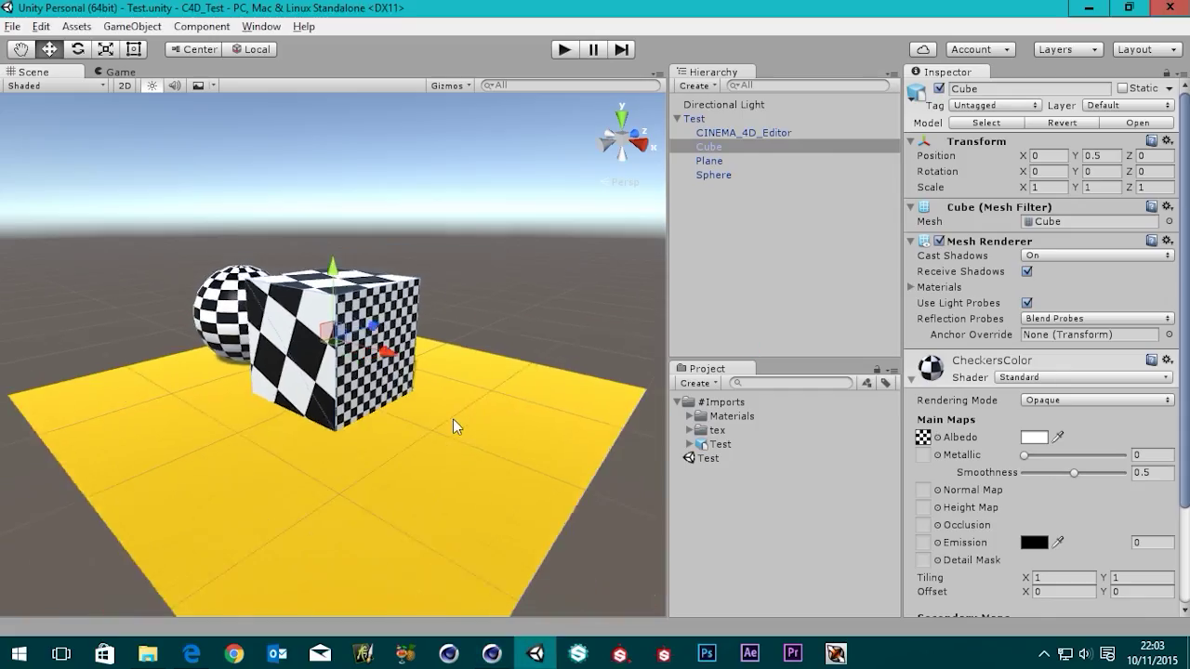
left_click_drag(414, 433, 400, 460, "alt")
Step: Return to Cinema 4D and open the Default Specular layer in the floor material's Reflectance settings
left_click(492, 654)
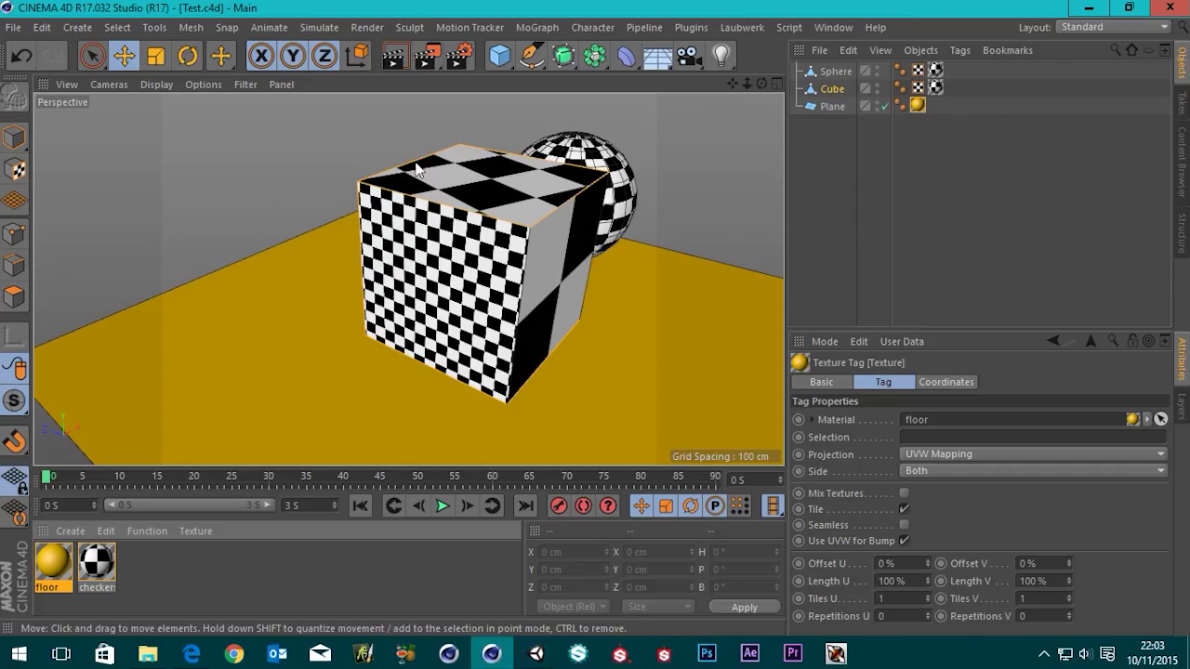
scroll(391, 279, "down", 5)
left_click_drag(391, 297, 377, 391, "alt")
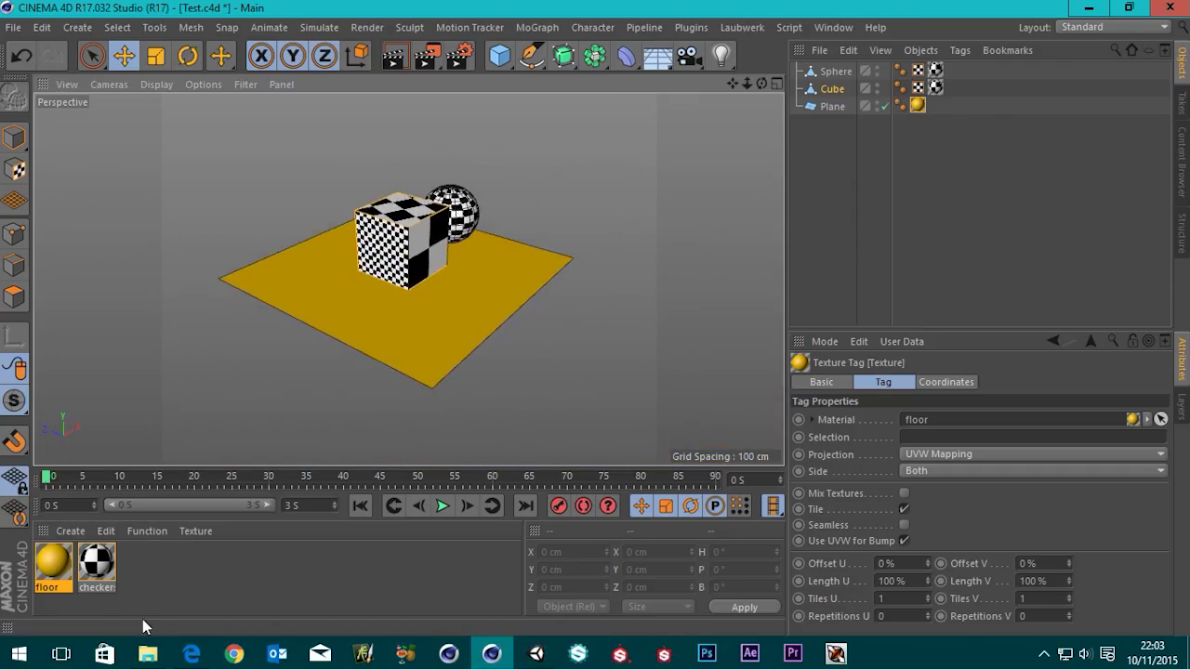
double_click(53, 565)
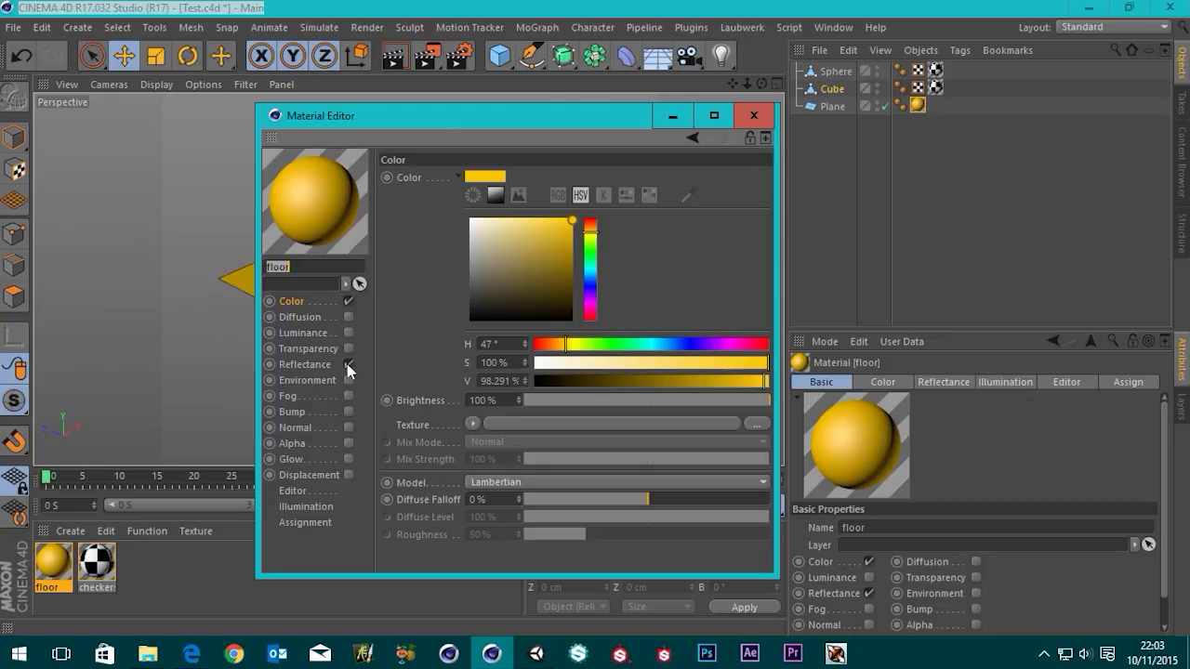
left_click(349, 363)
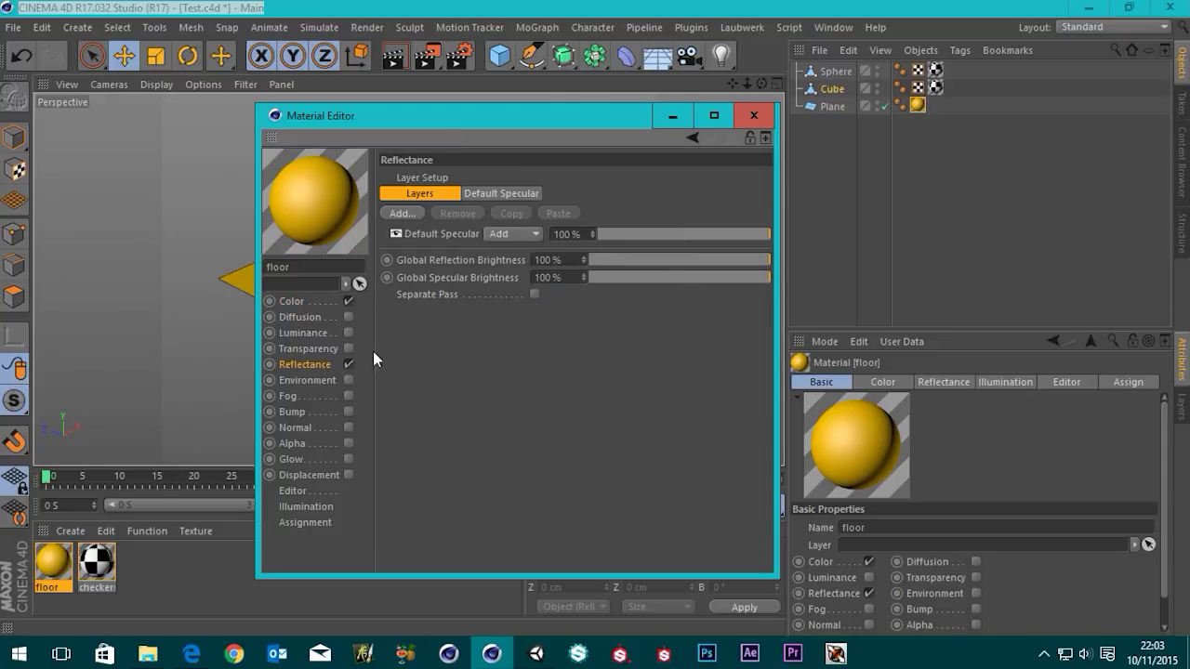
left_click(448, 234)
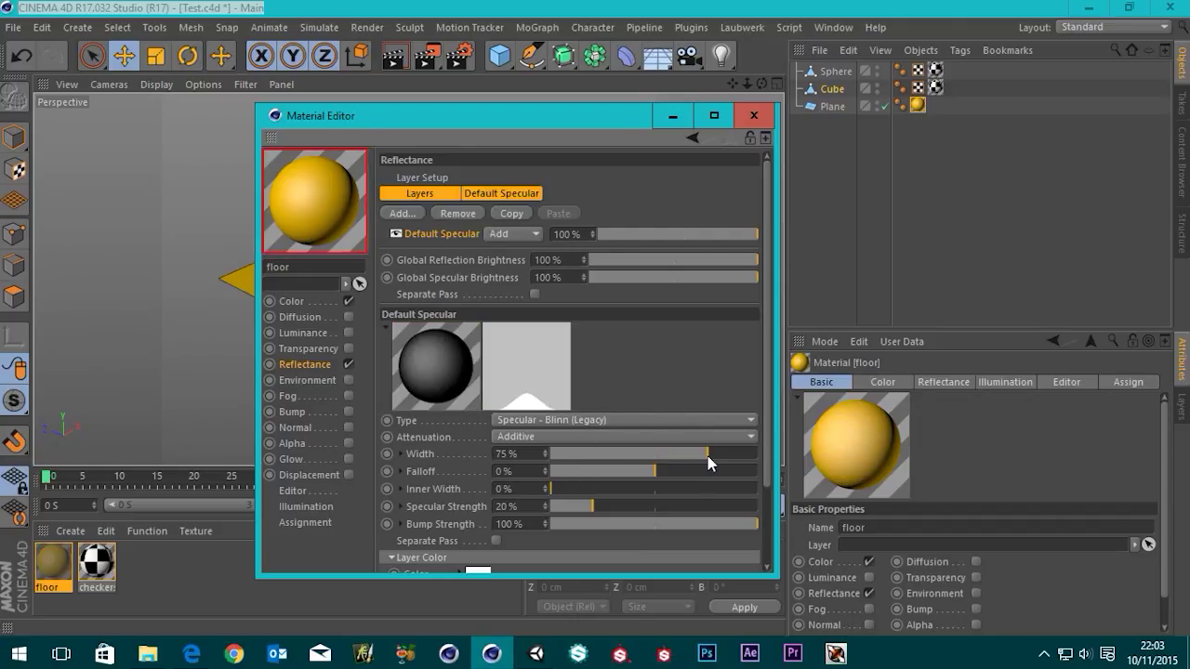
Step: Set the floor material's specular Width to 35%, Falloff 45%, Inner Width 22% and Specular Strength 68%, and save the project
left_click_drag(708, 463, 730, 464)
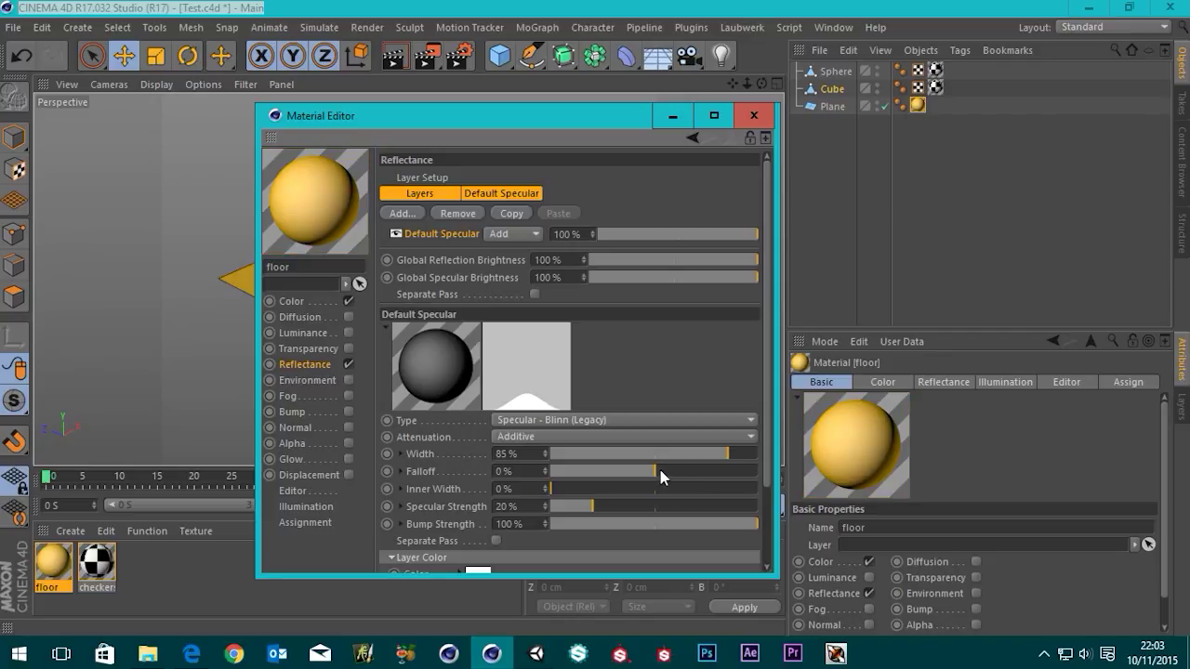
left_click_drag(651, 476, 621, 460)
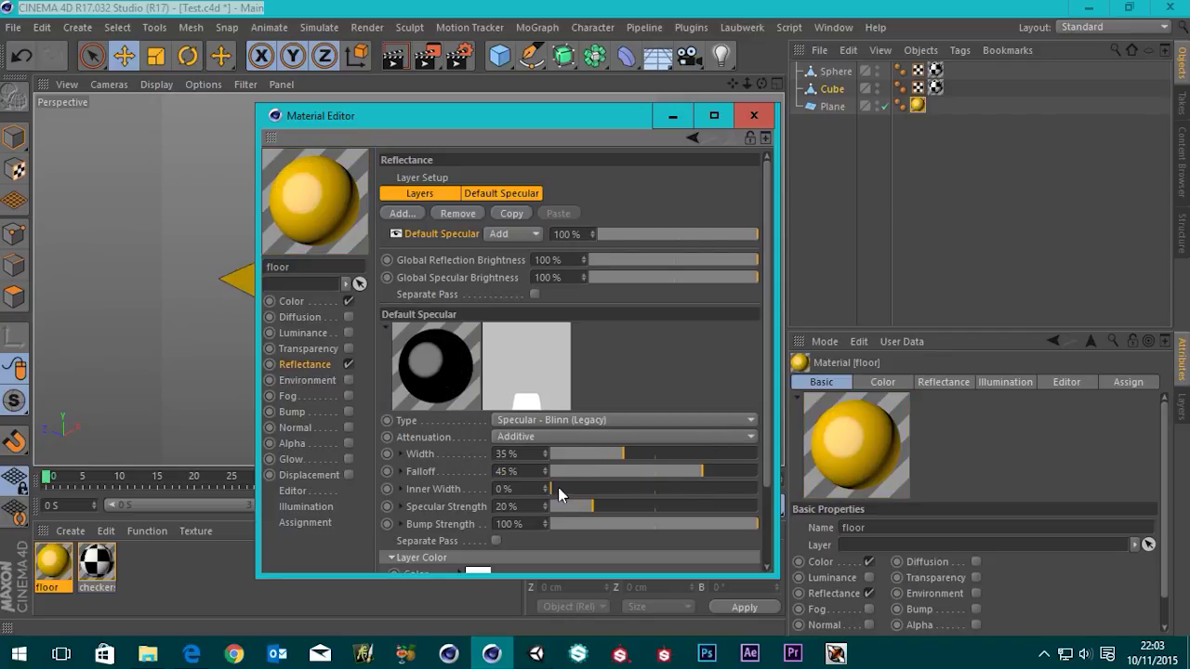
left_click_drag(570, 490, 657, 506)
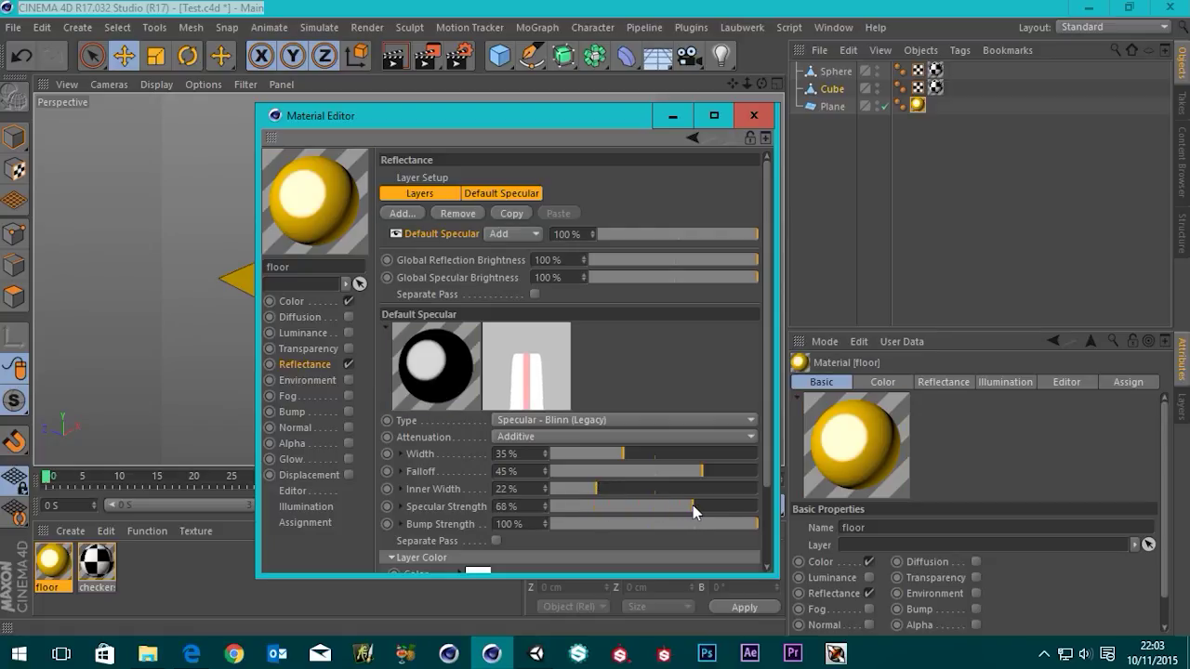
left_click(13, 27)
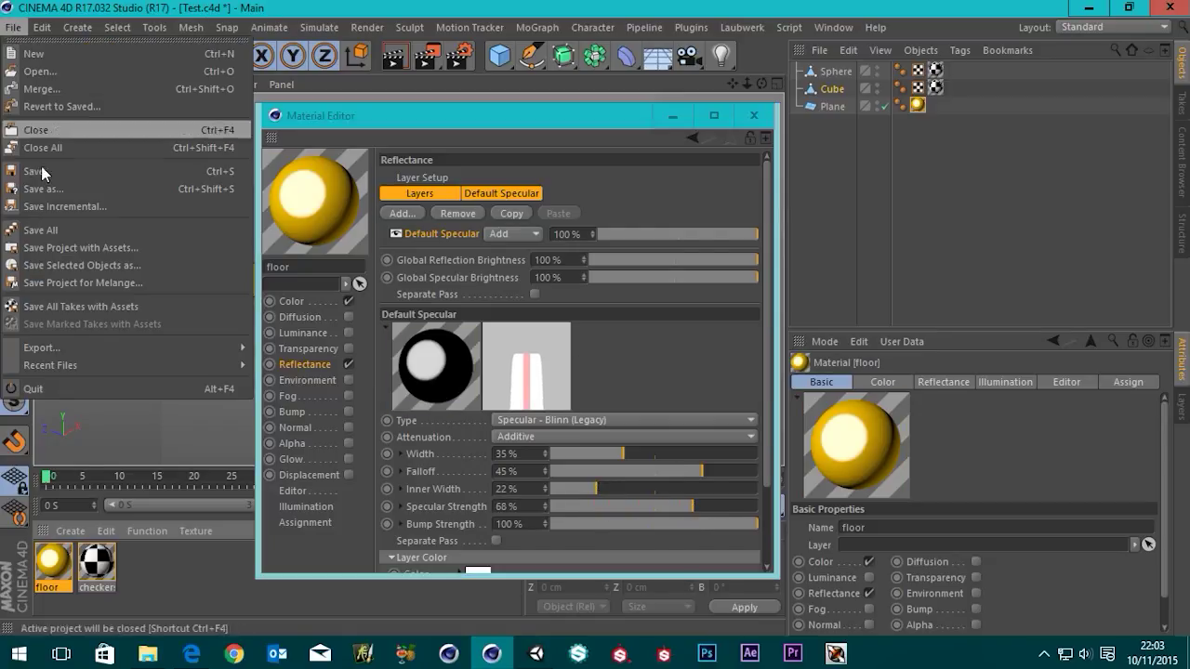
left_click(37, 164)
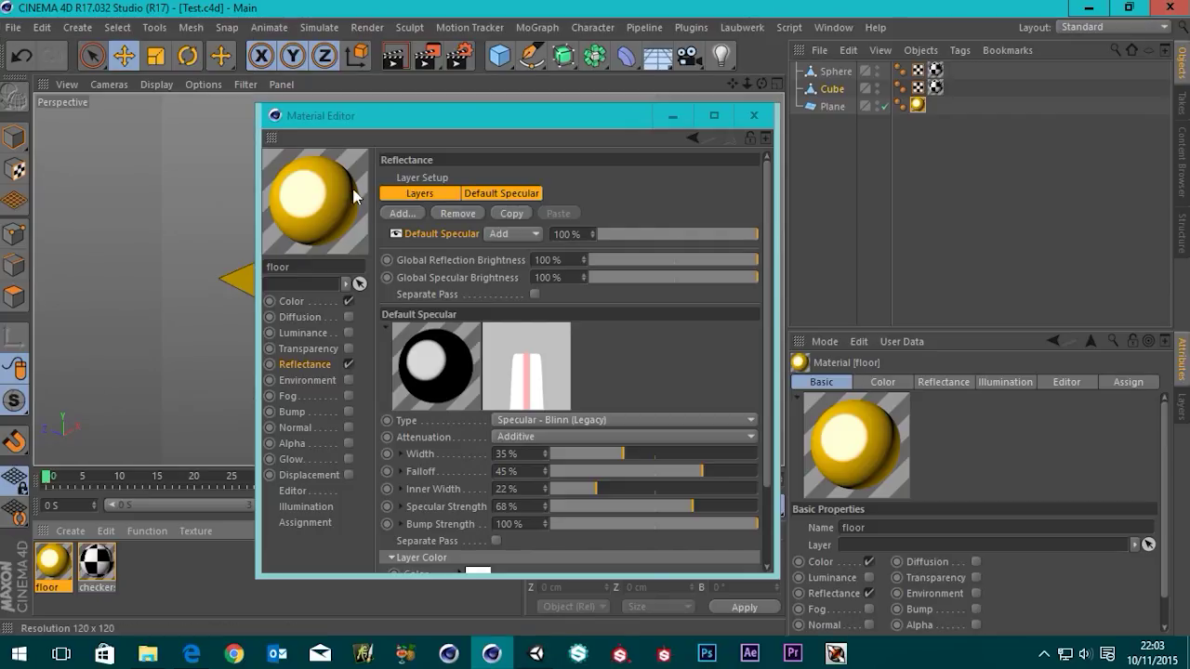
Step: Switch to Unity and examine the imported floor plane and the cube's CheckersColor material settings
left_click(536, 654)
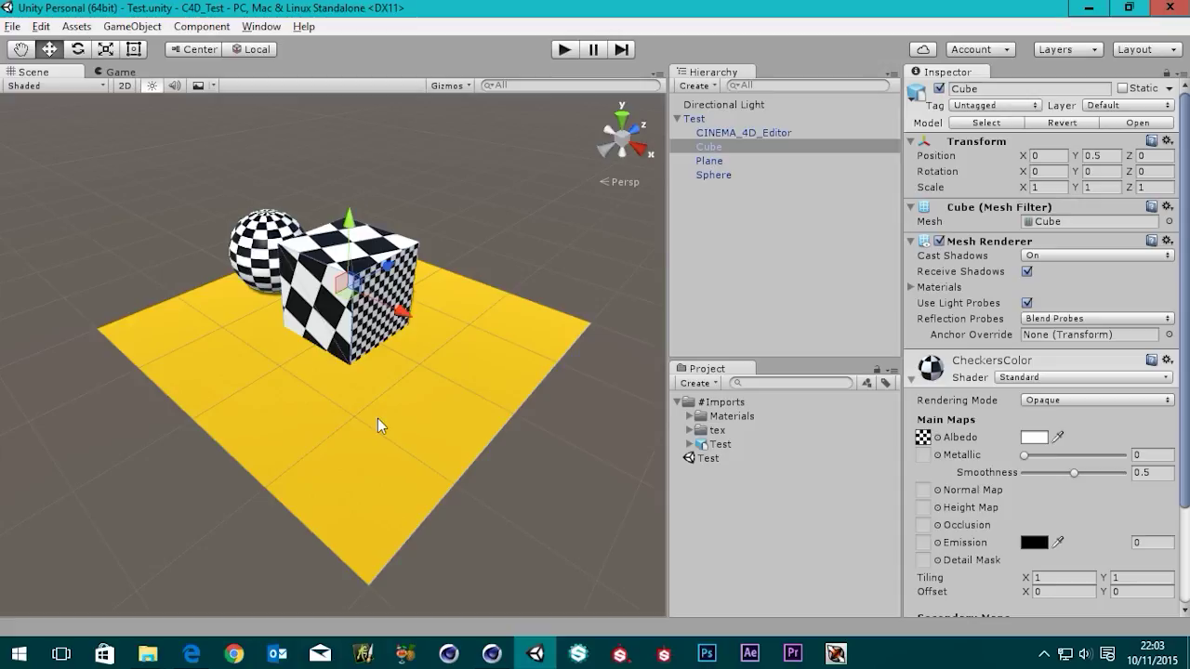
left_click_drag(377, 419, 472, 413, "alt")
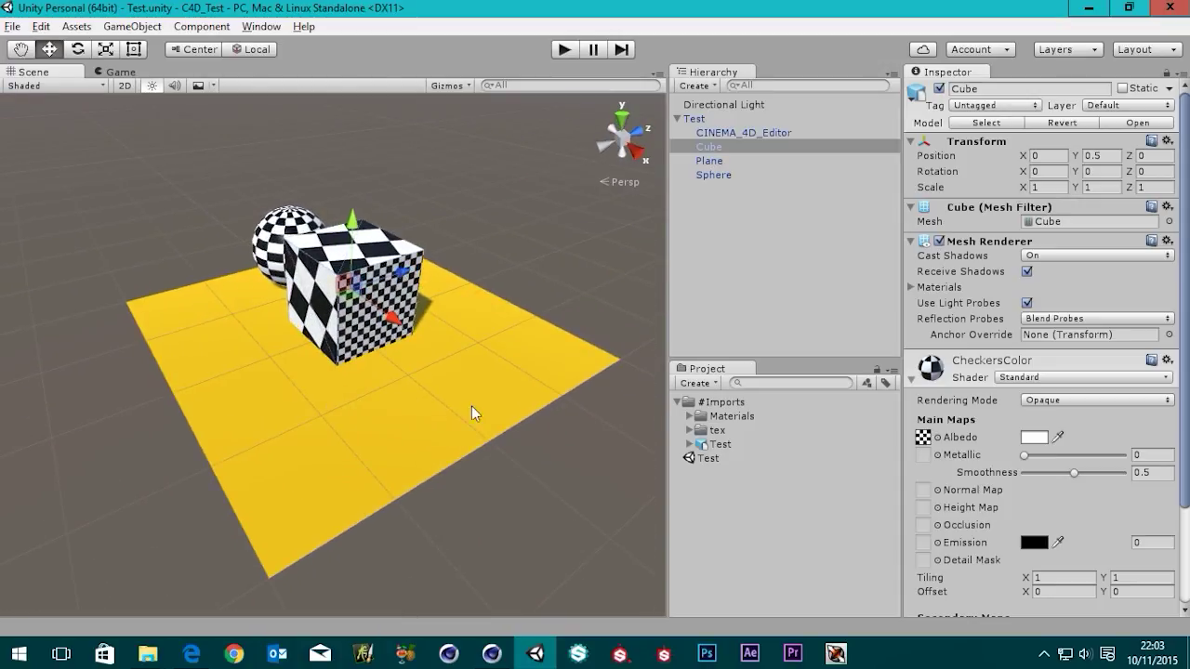
left_click(912, 378)
left_click(910, 383)
scroll(969, 415, "down", 3)
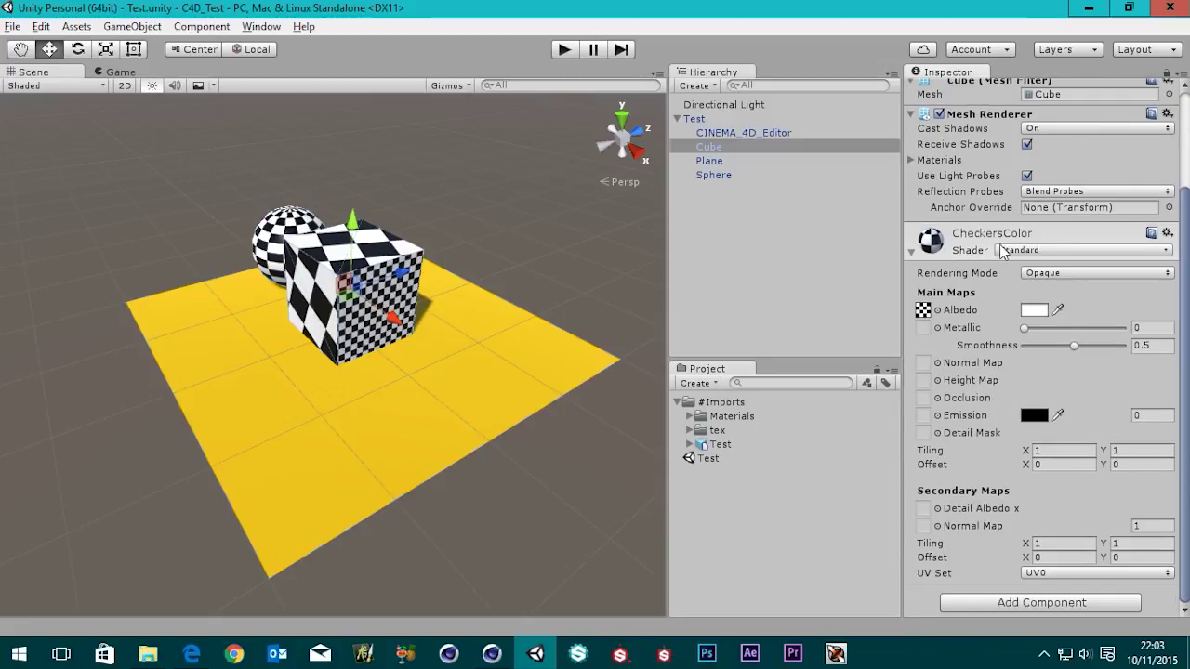
scroll(1065, 294, "up", 3)
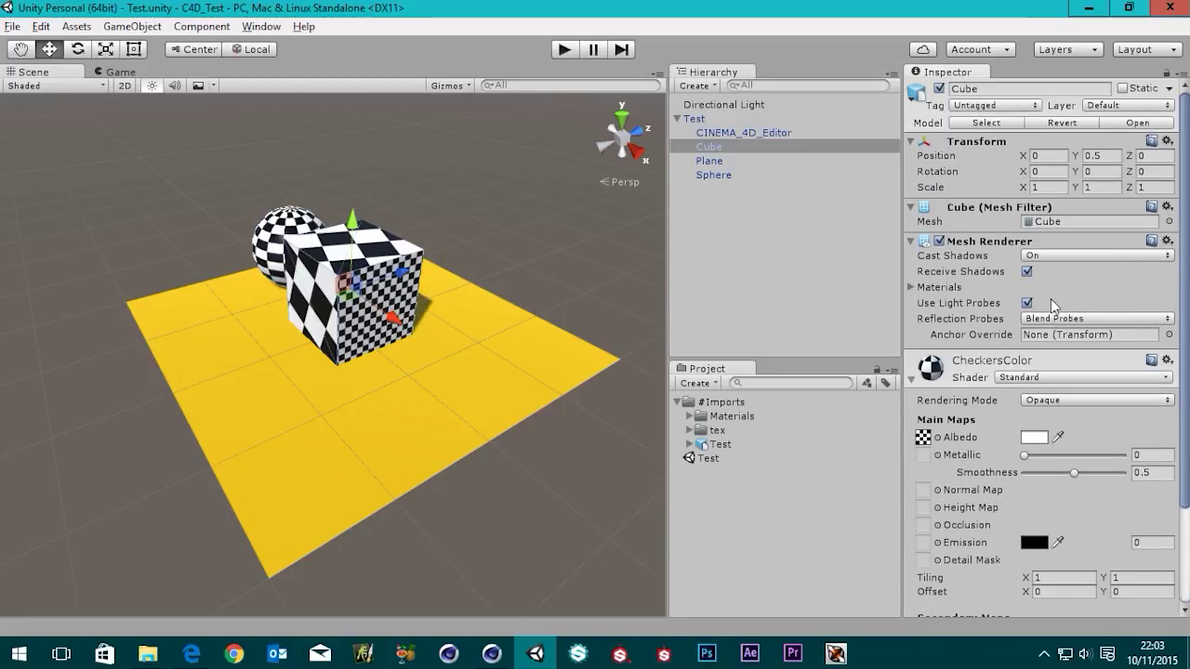
scroll(1050, 298, "down", 3)
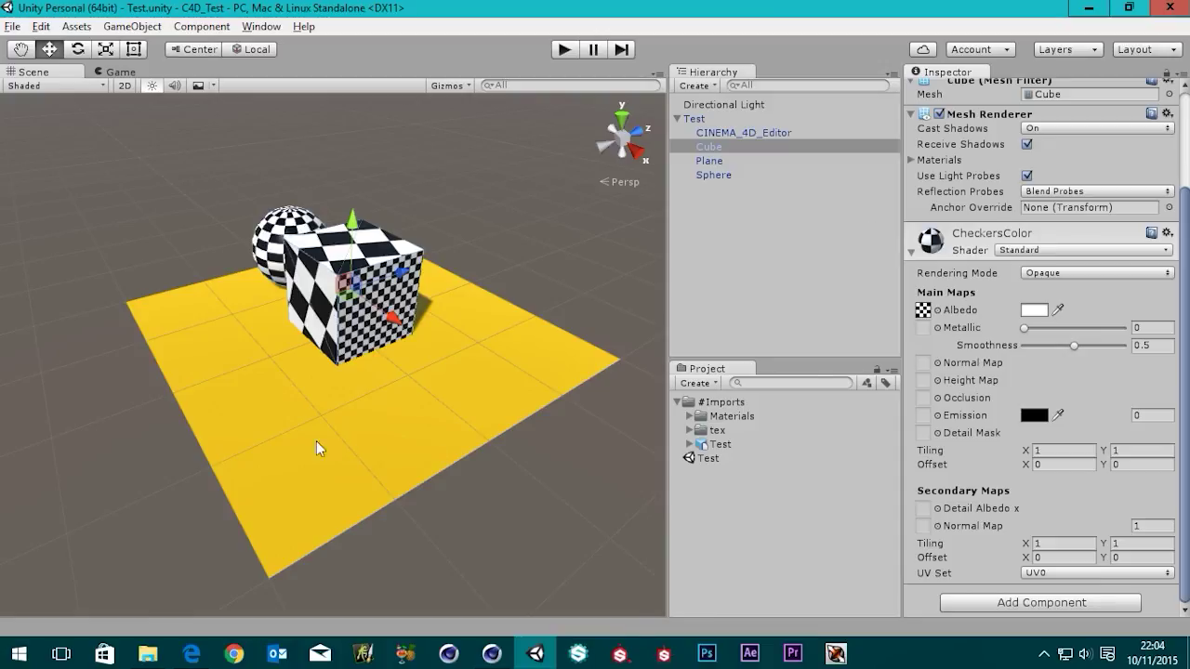
Step: Return to Cinema 4D, enable Luminance on the floor material in pure red (H 0°, S 100%, V 100%), and save the project
left_click(492, 653)
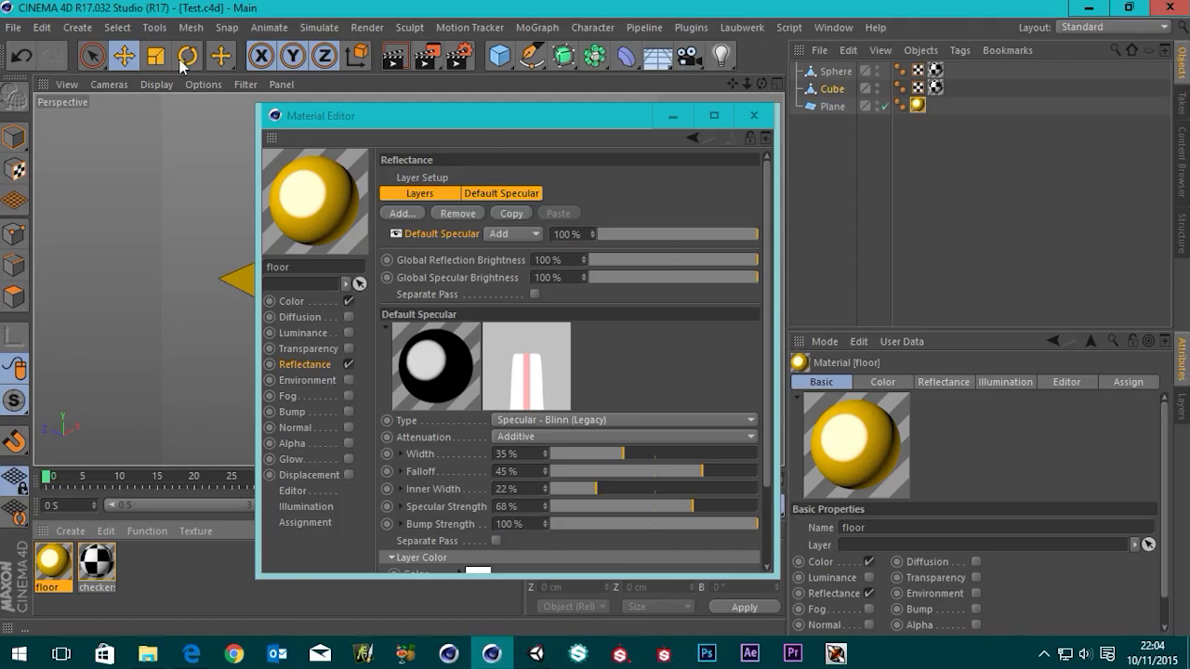
left_click(295, 301)
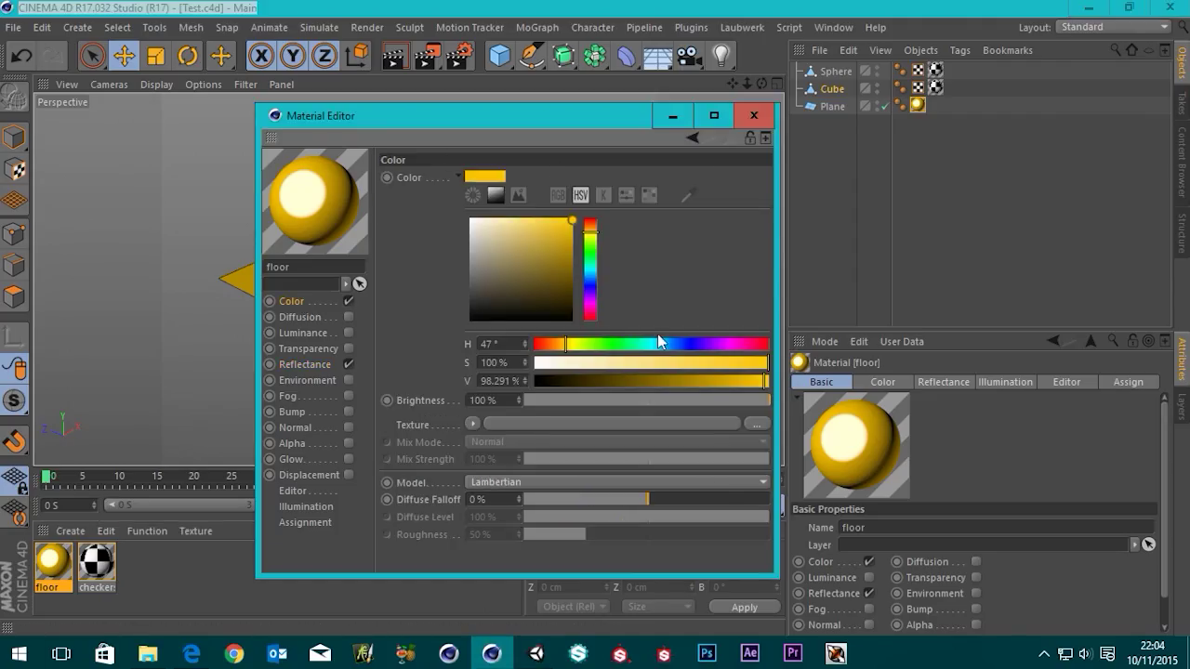
left_click(348, 333)
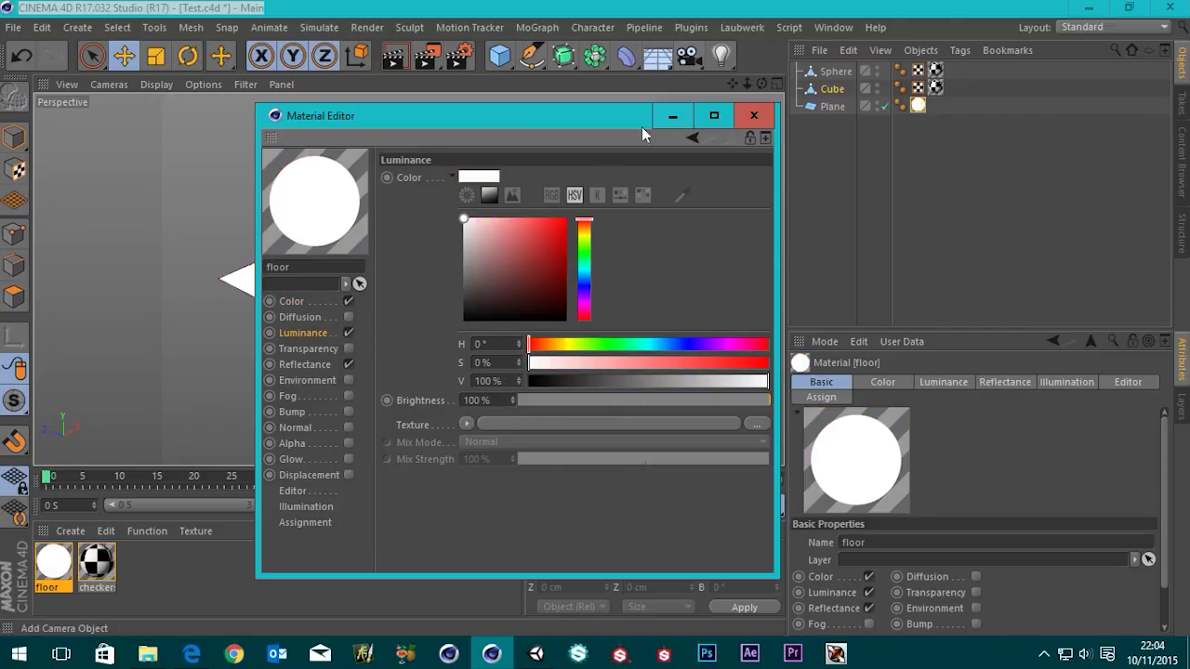
left_click(565, 241)
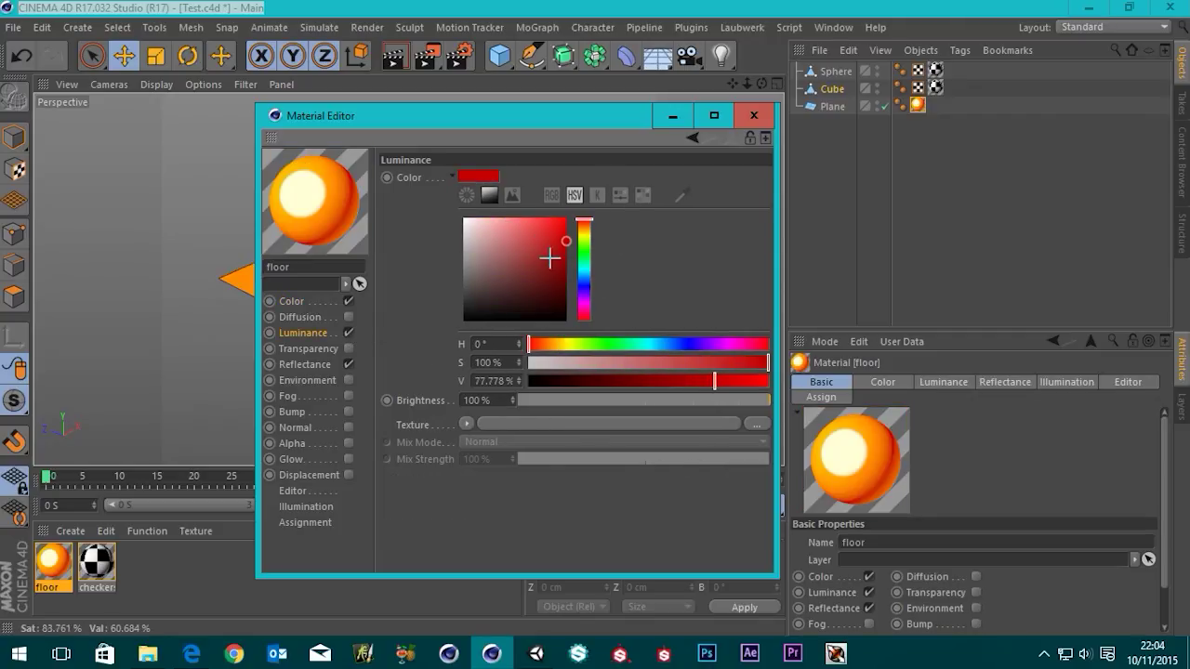
left_click_drag(553, 257, 566, 218)
left_click(754, 114)
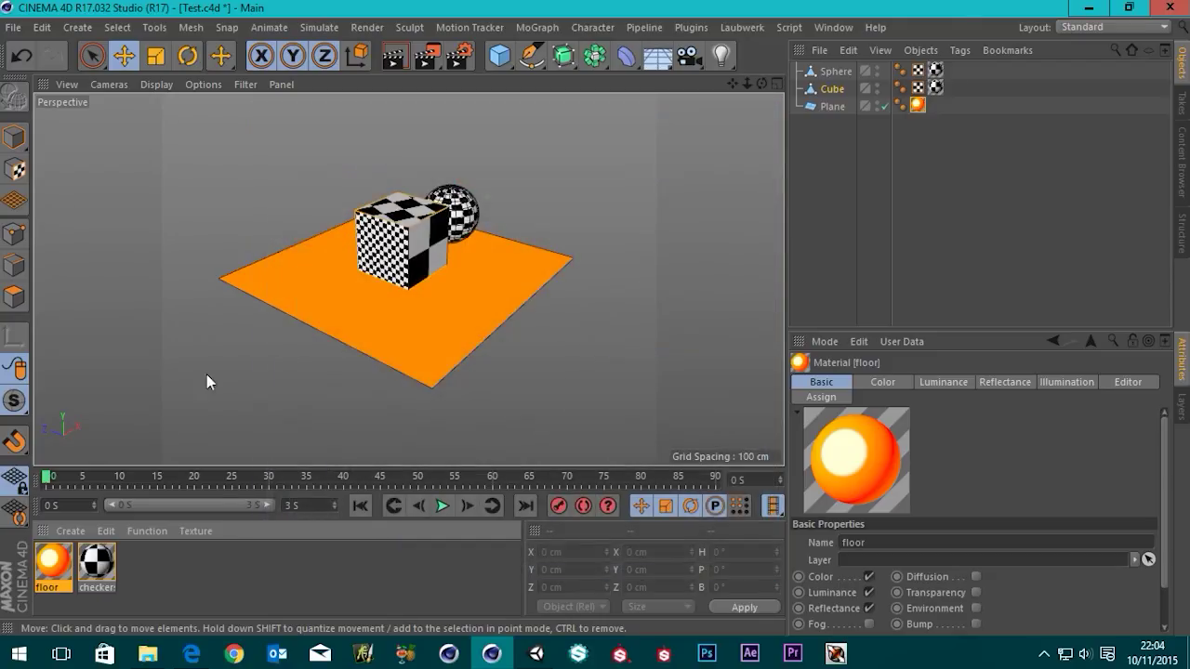
scroll(429, 289, "up", 2)
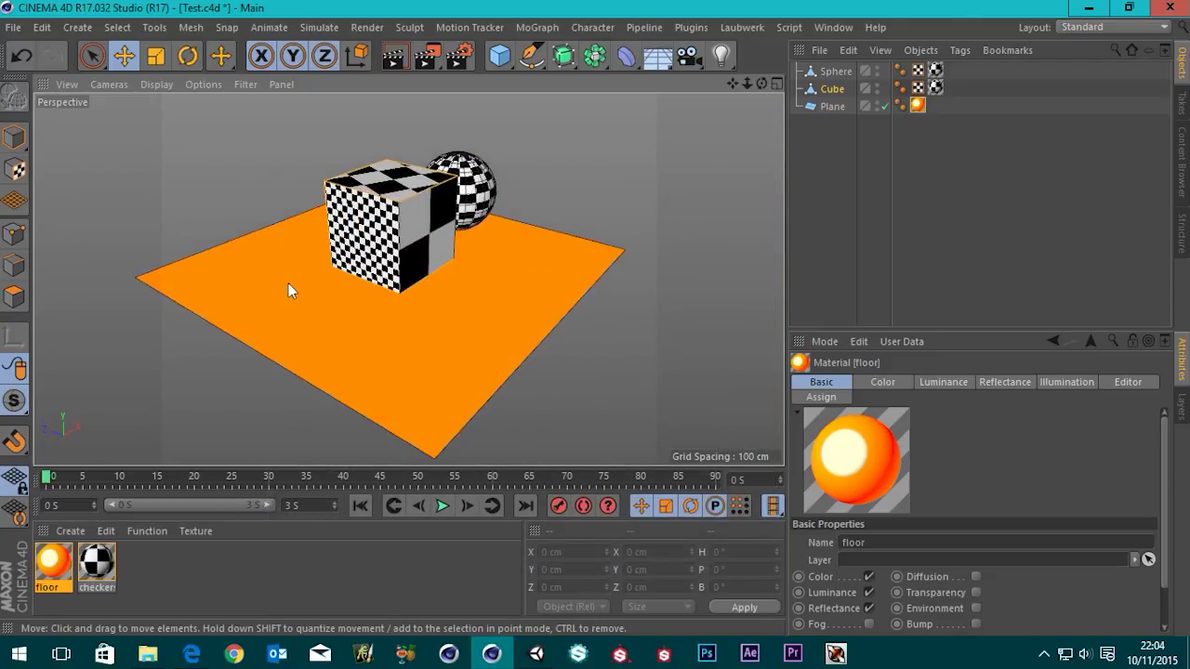
left_click(13, 27)
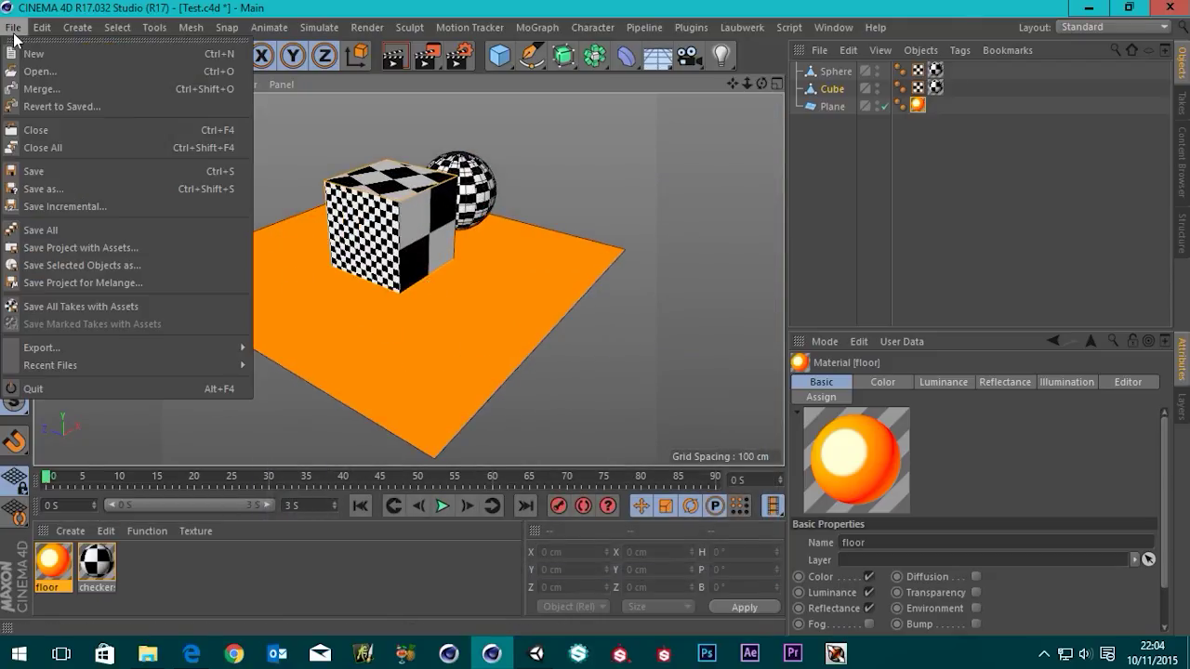
left_click(35, 173)
Step: Switch to Unity and check whether the floor plane picks up the luminance change
left_click(536, 653)
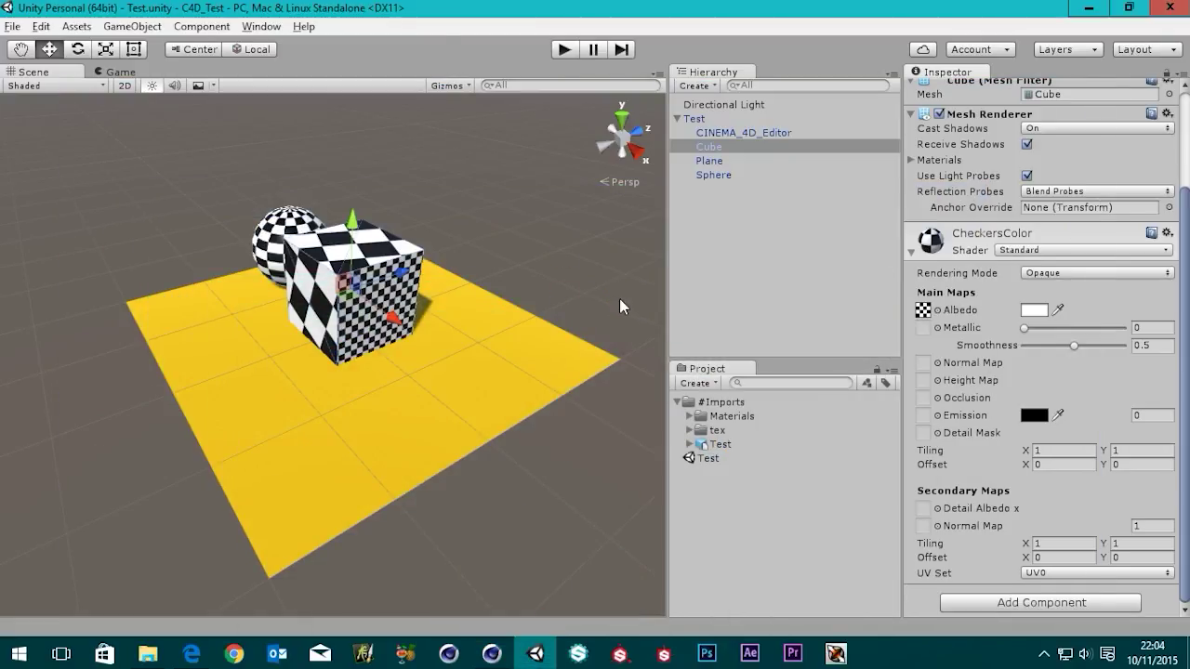
left_click_drag(429, 396, 455, 353)
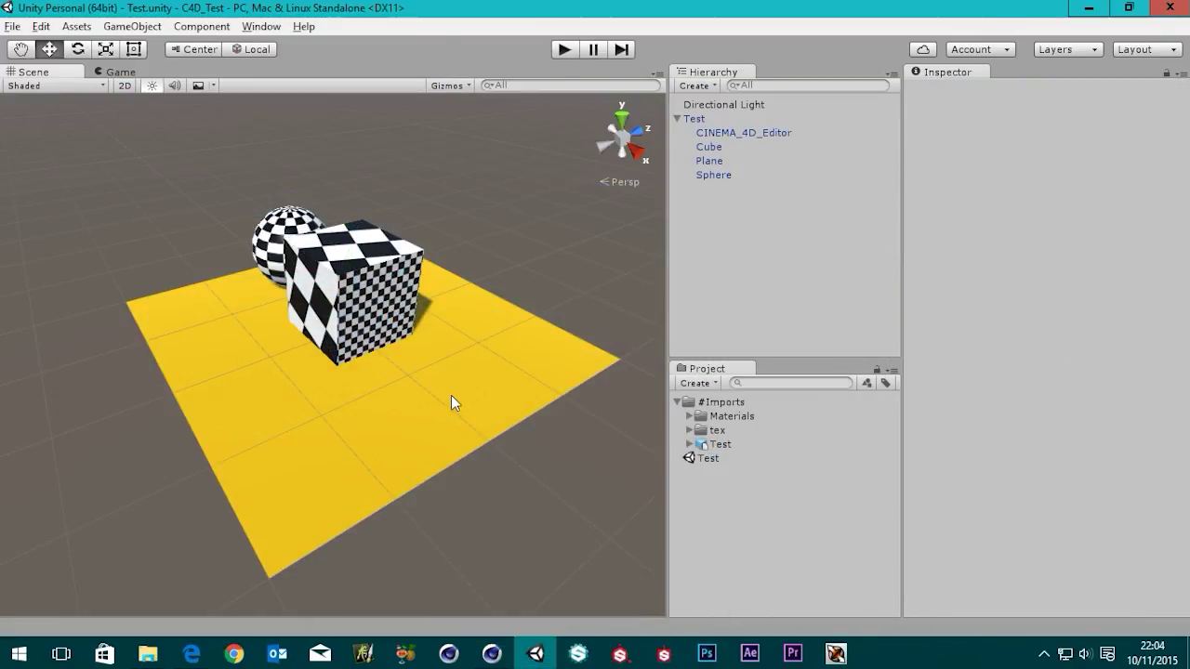
left_click_drag(455, 401, 433, 385, "alt")
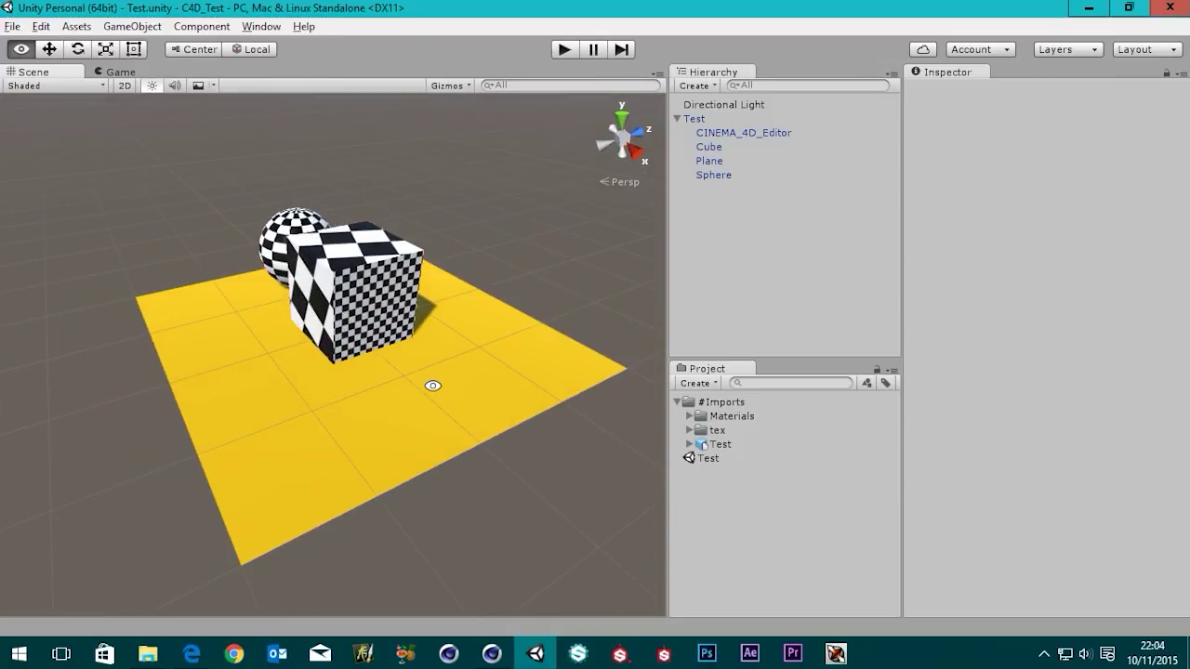
Step: Return to Cinema 4D and review the floor material's Luminance and Reflectance settings
left_click(498, 656)
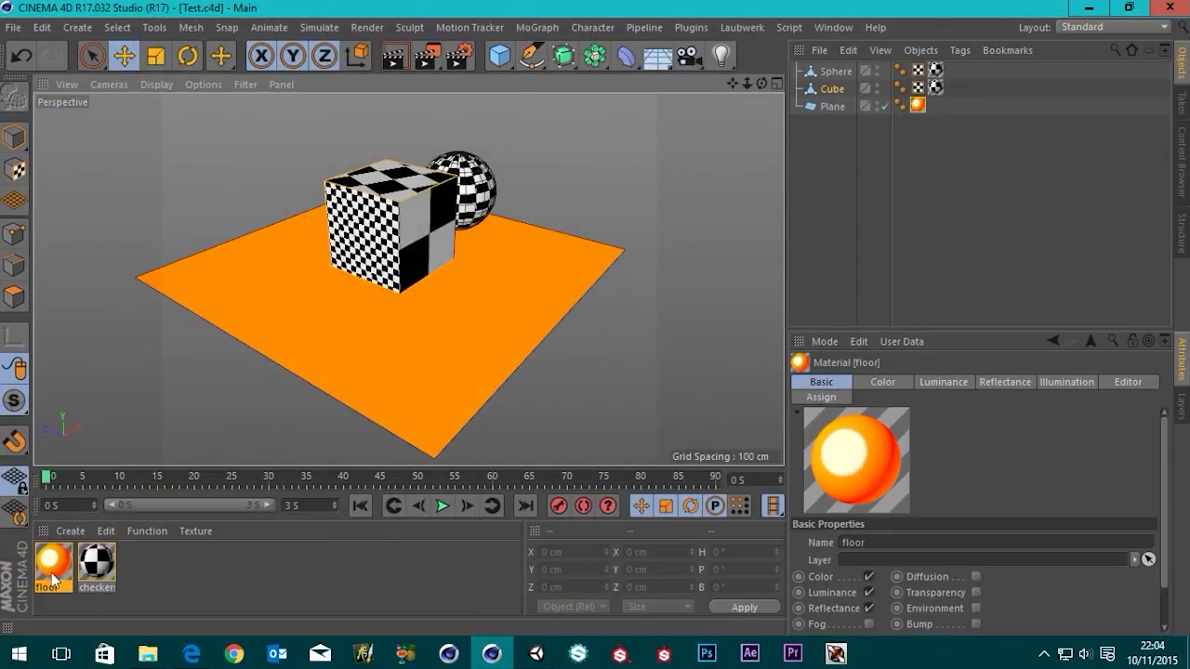
double_click(46, 569)
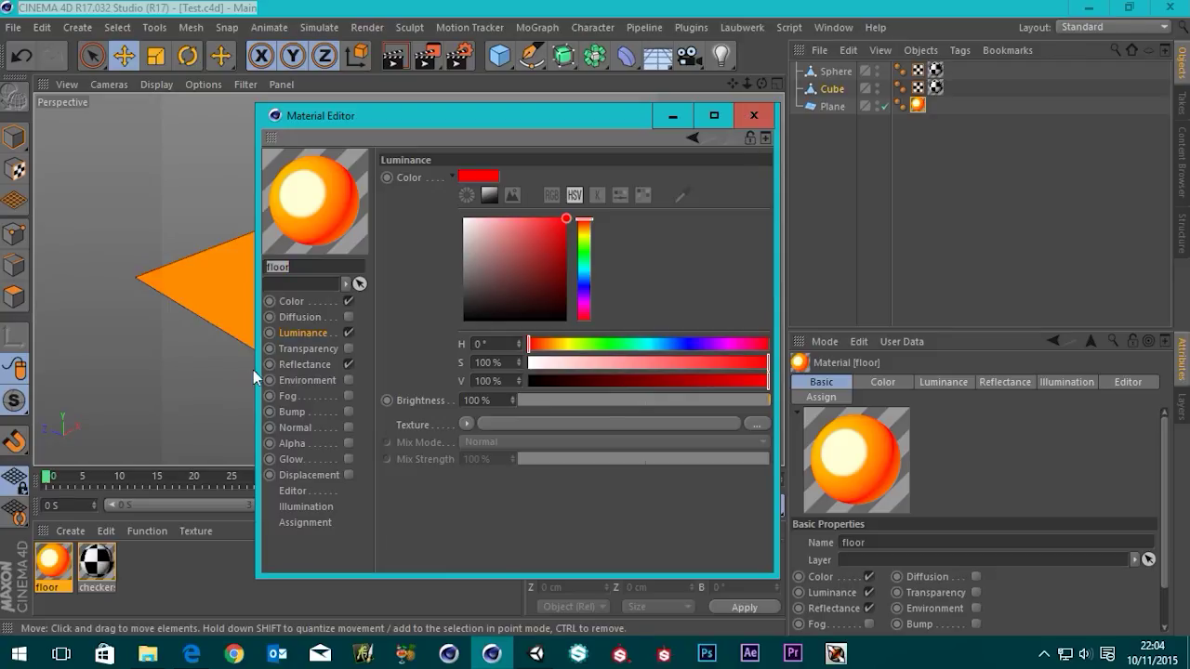
left_click(329, 364)
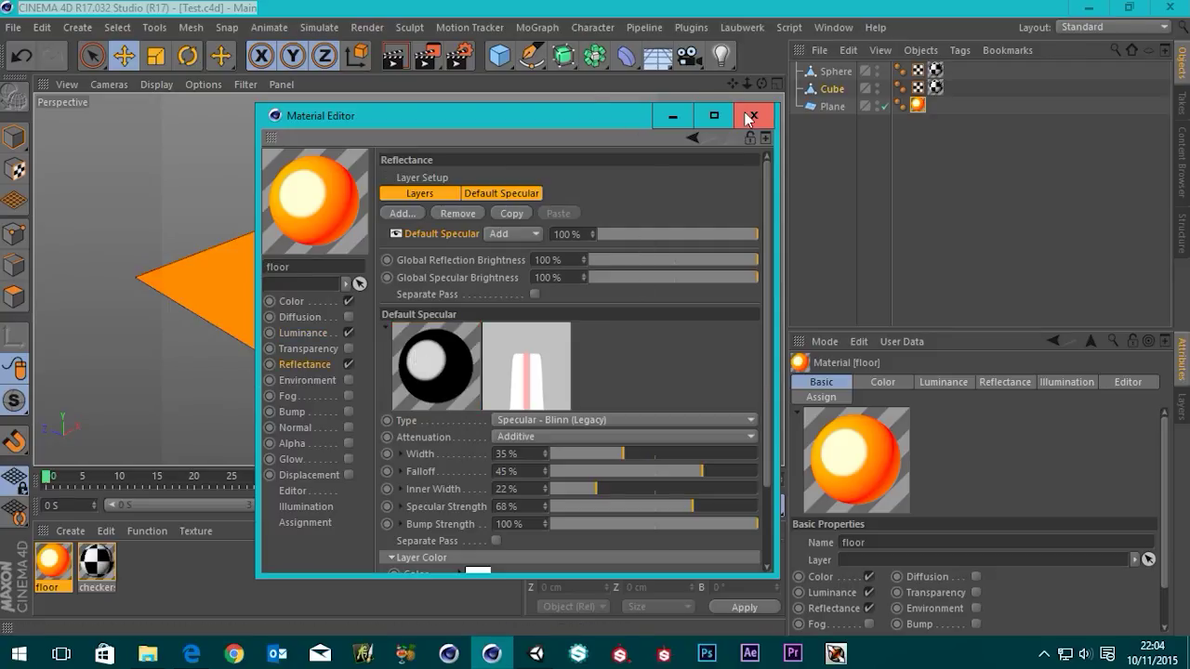
left_click(751, 116)
Step: Switch to Unity, expand the plane's floor material and set its Smoothness to 1, checking the surface from a low angle
left_click(535, 654)
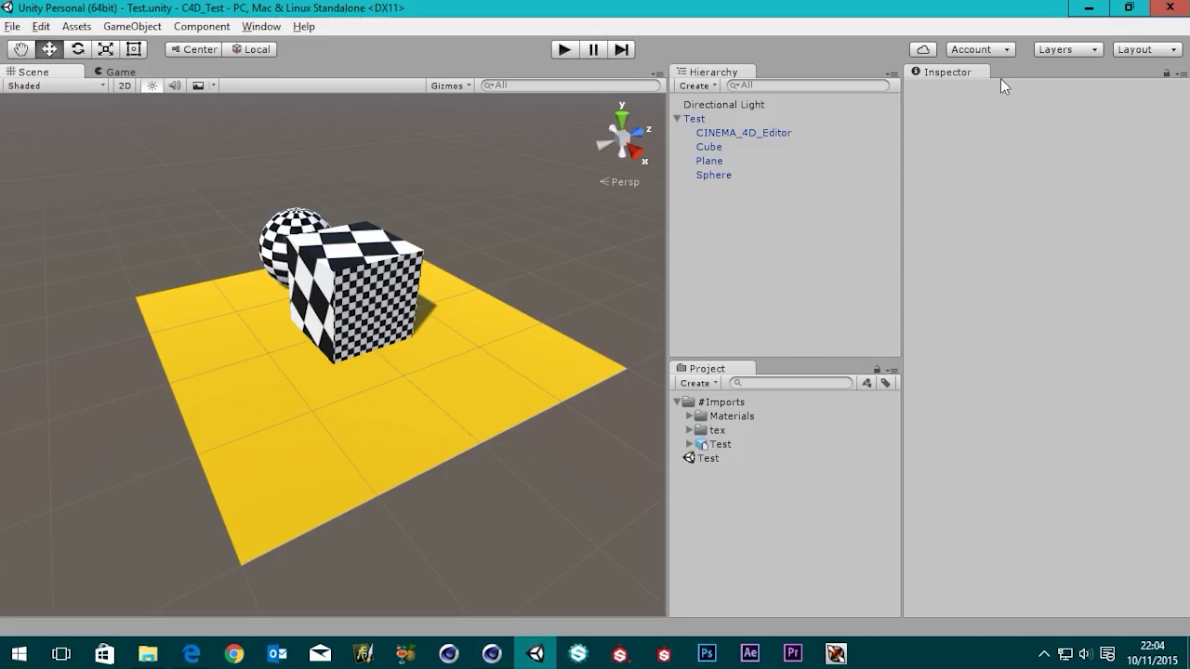
left_click(418, 401)
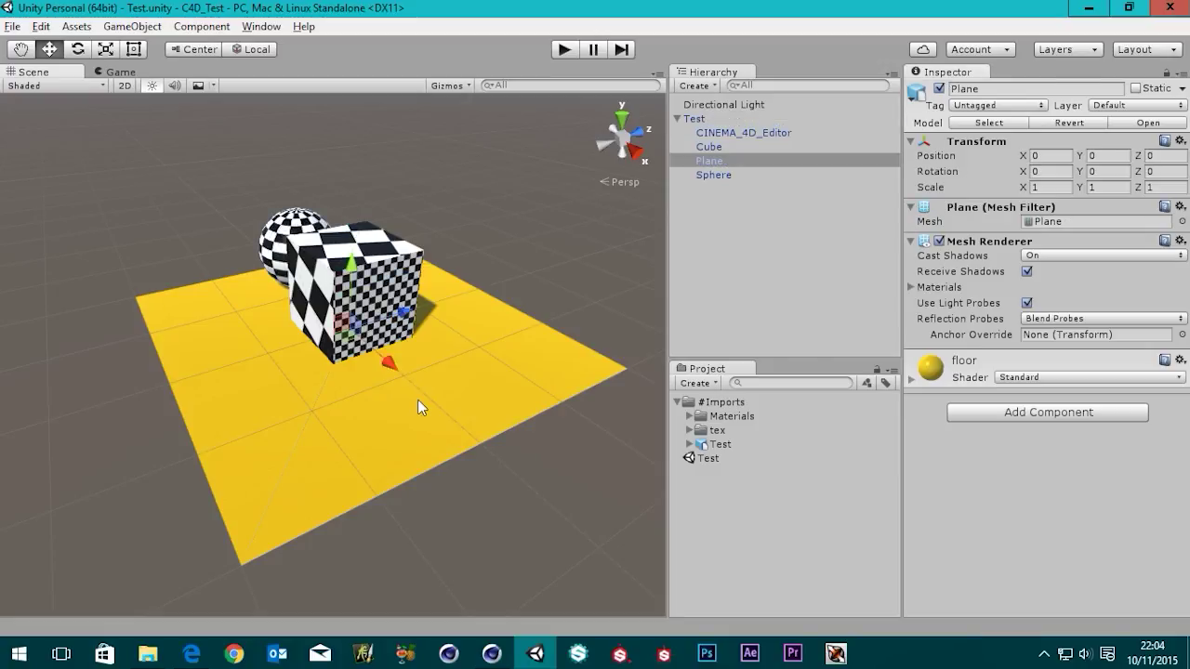
left_click(912, 379)
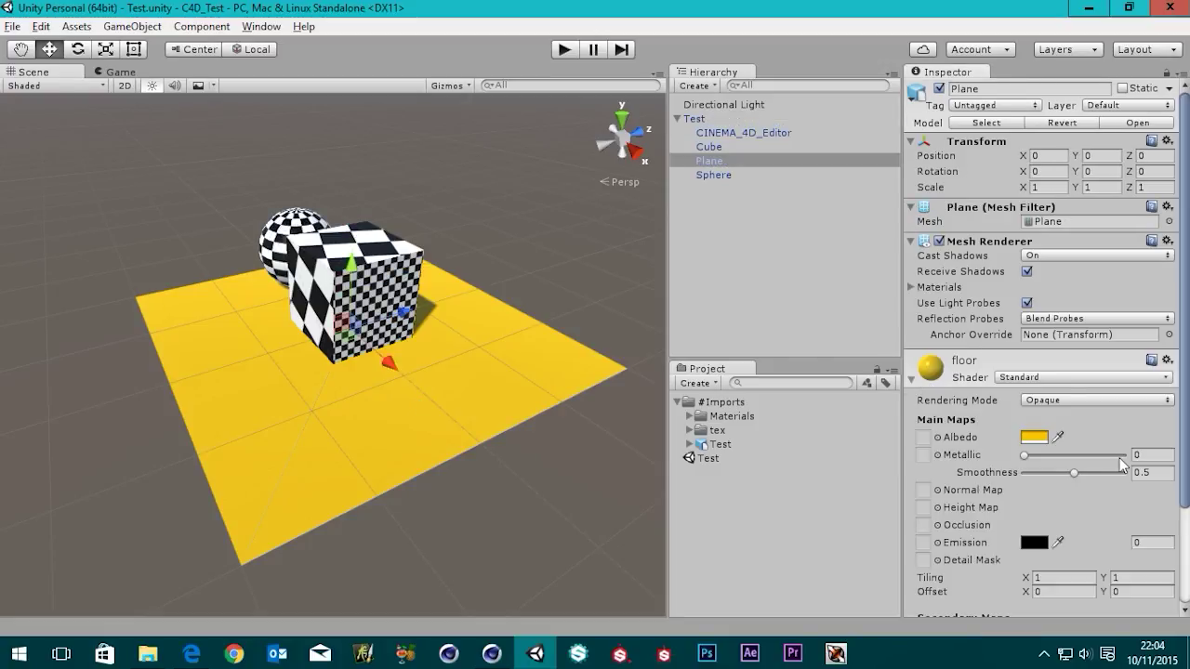
left_click_drag(1080, 472, 1133, 485)
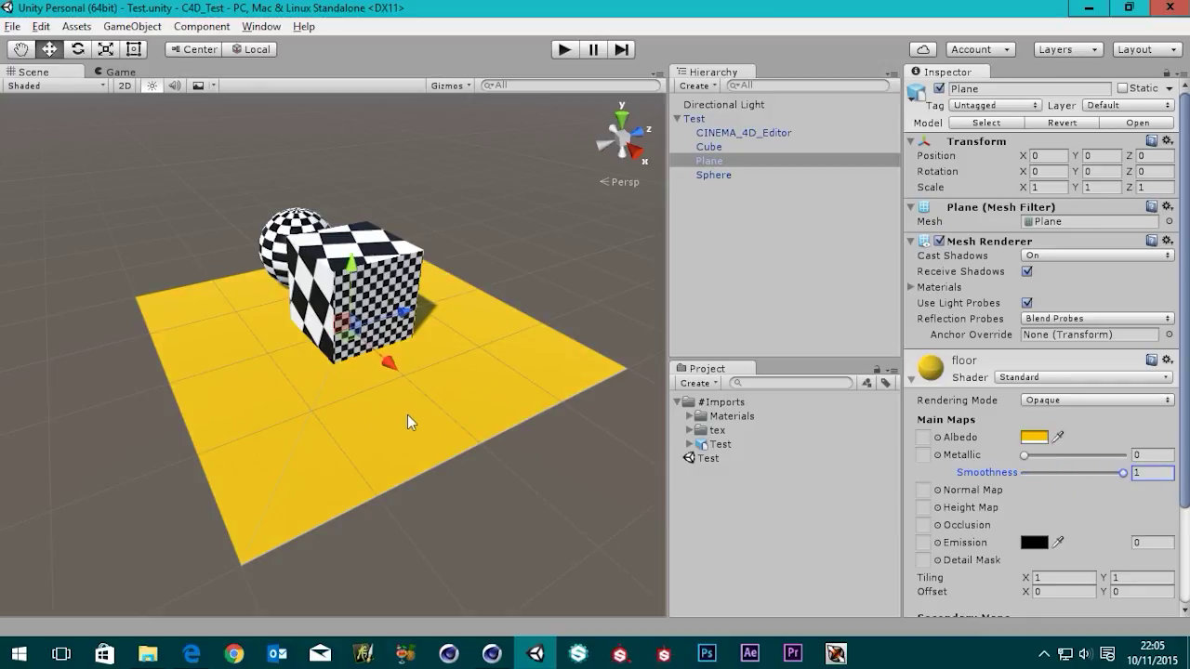
left_click_drag(407, 420, 879, 291, "alt")
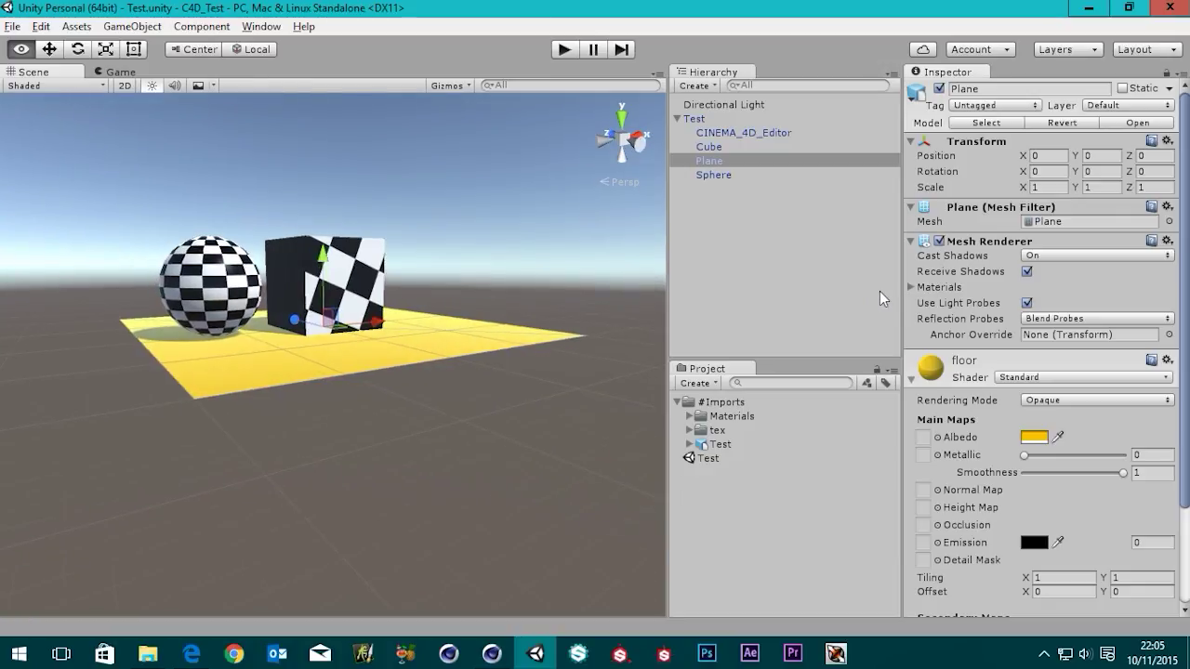
Step: Try the floor material's Smoothness at 0.823, set Metallic to 1, and raise Smoothness to 1
mouse_move(1122, 474)
left_mouse_down()
mouse_move(1029, 490)
mouse_move(1162, 493)
mouse_move(1054, 485)
mouse_move(988, 498)
mouse_move(1068, 473)
mouse_move(982, 491)
mouse_move(1103, 476)
left_mouse_up()
left_click_drag(1028, 457, 1129, 455)
left_click_drag(329, 266, 144, 444, "alt")
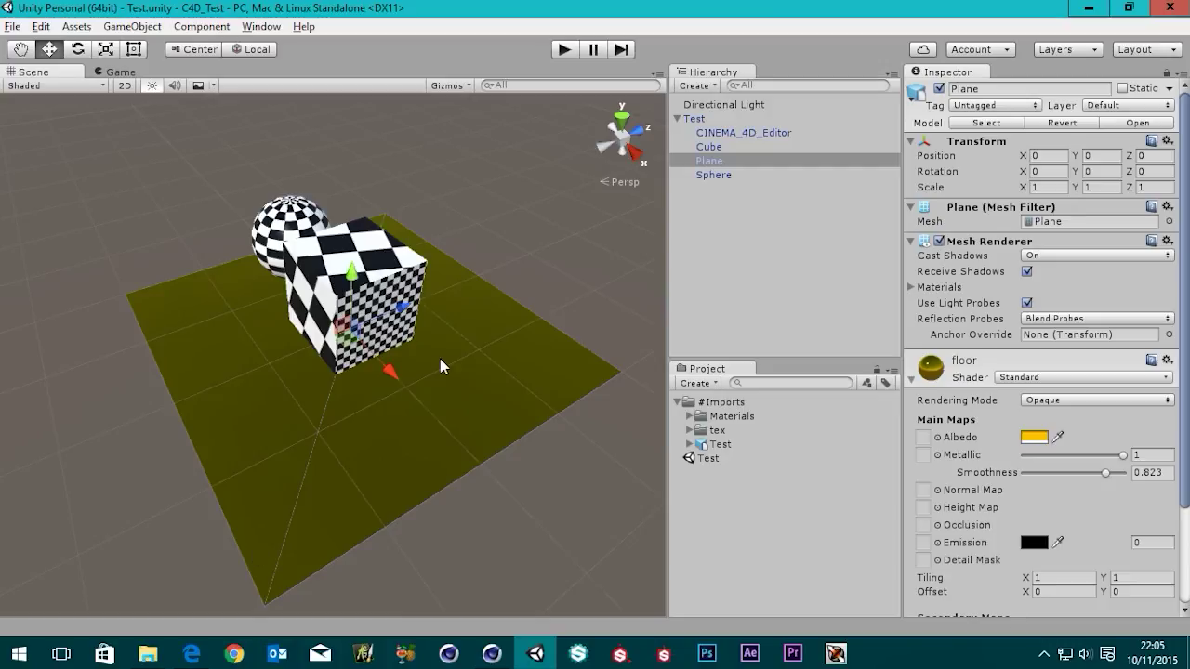
left_click_drag(367, 467, 395, 332, "alt")
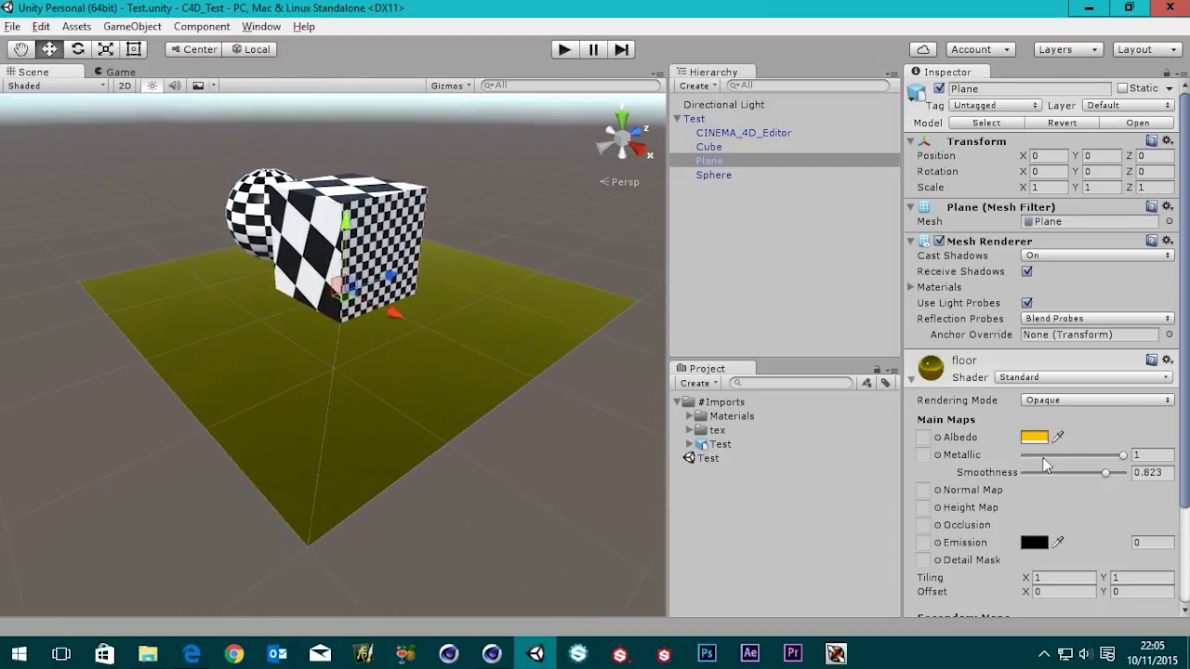
left_click_drag(1108, 480, 1152, 485)
left_click_drag(243, 303, 2, 447, "alt")
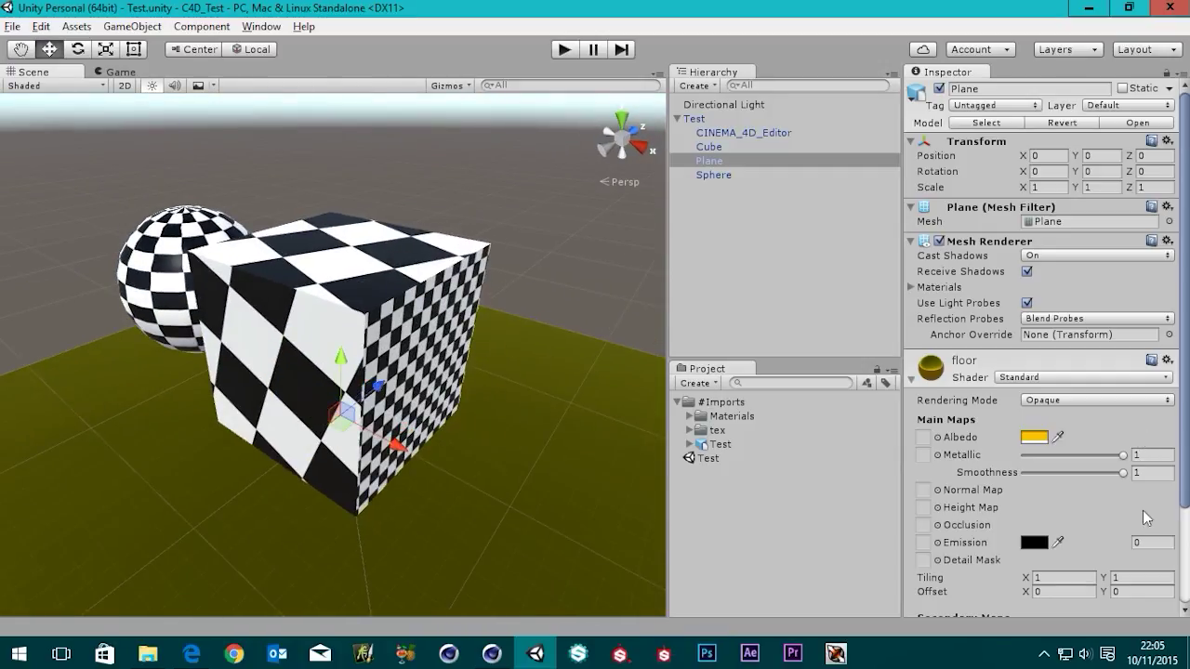
Step: Examine the metallic floor around the cube and sphere from several angles and distances, with the plane deselected
scroll(528, 392, "down", 5)
left_click_drag(524, 393, 422, 379, "alt")
scroll(419, 368, "up", 2)
scroll(418, 372, "down", 3)
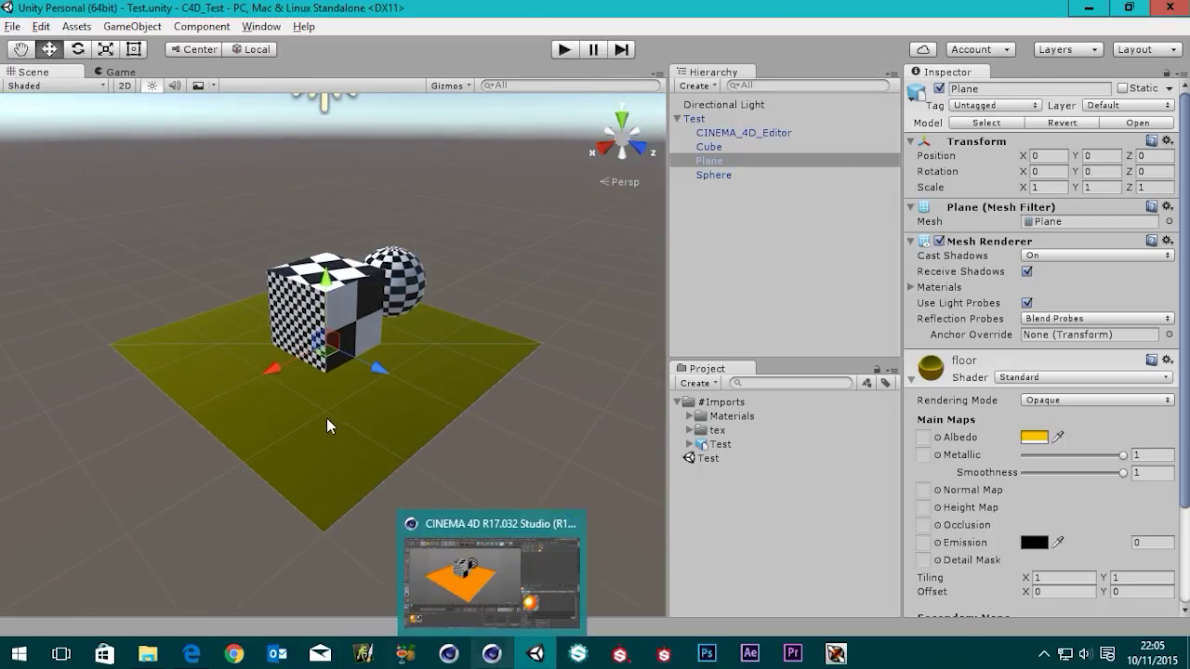
scroll(359, 430, "up", 1)
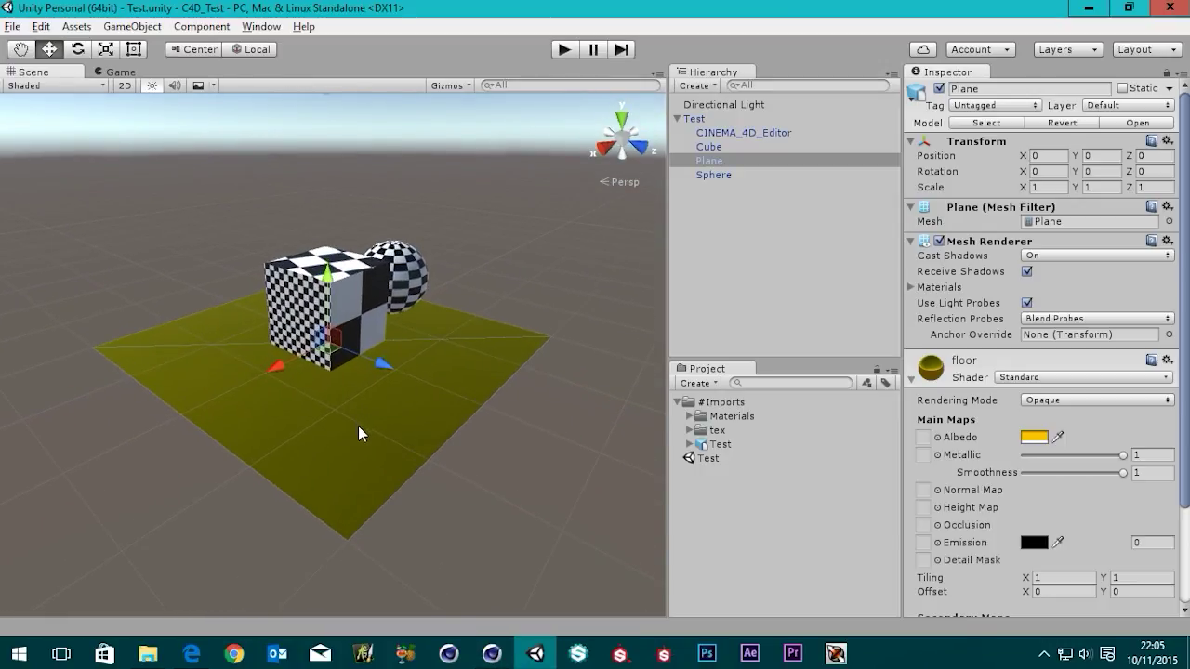
left_click_drag(359, 433, 391, 418)
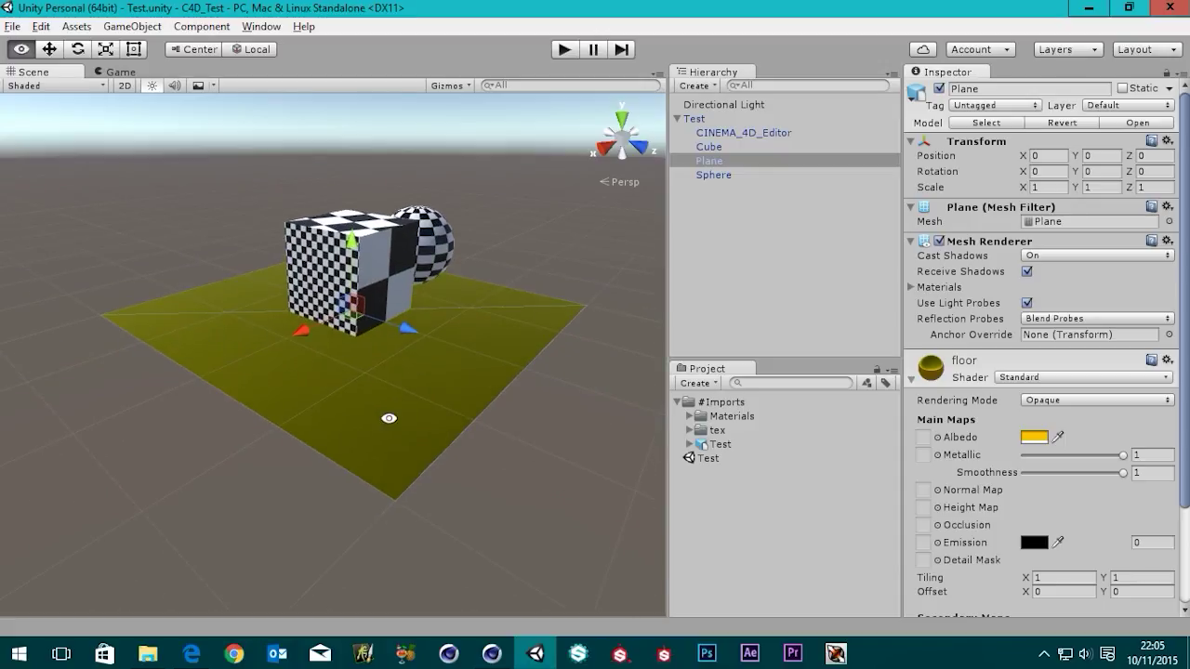
left_click(746, 225)
left_click_drag(478, 284, 4, 400, "alt")
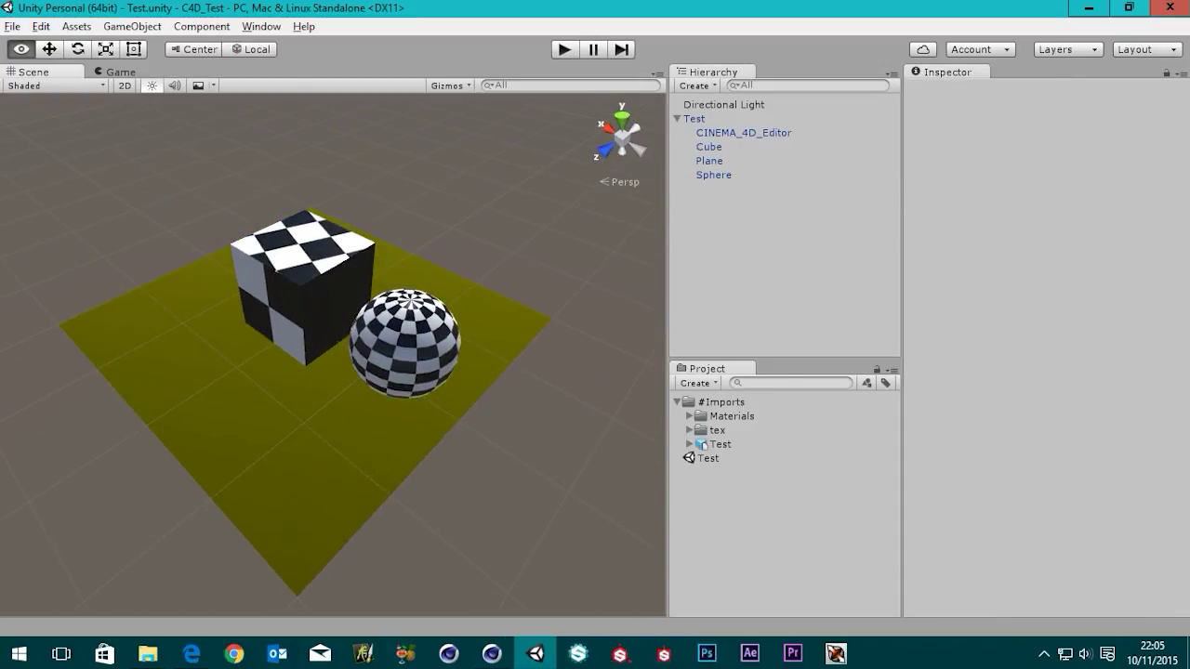
Step: Examine the checker texture on each side of the imported cube and on the sphere
left_click_drag(424, 346, 488, 419, "alt")
key("alt")
left_click_drag(385, 421, 789, 376, "alt")
right_click_drag(477, 259, 240, 503, "alt")
left_click_drag(240, 503, 619, 390, "alt")
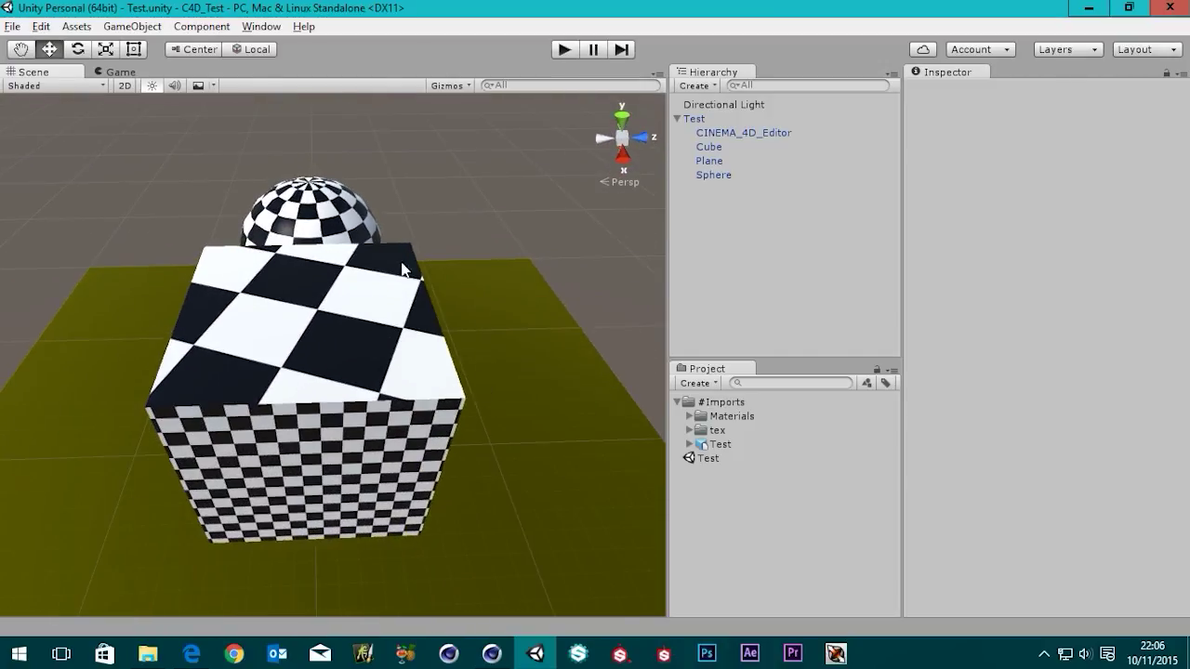
left_click_drag(357, 235, 632, 380, "alt")
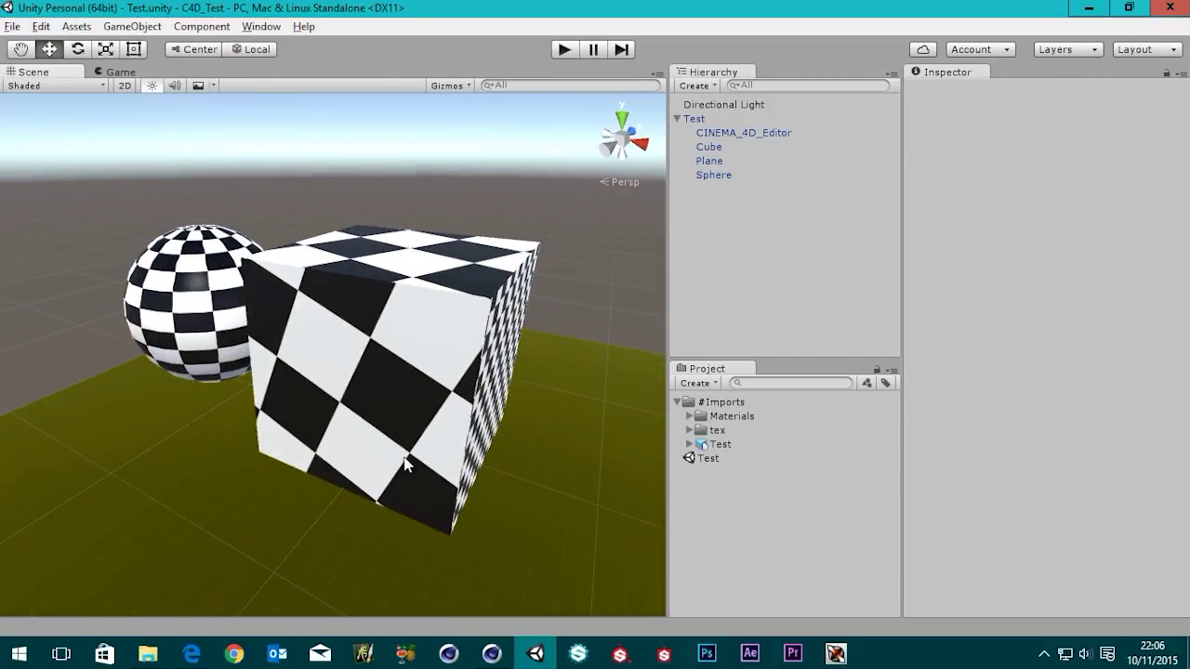
left_click_drag(403, 456, 696, 409, "alt")
left_click_drag(642, 372, 1071, 305, "alt")
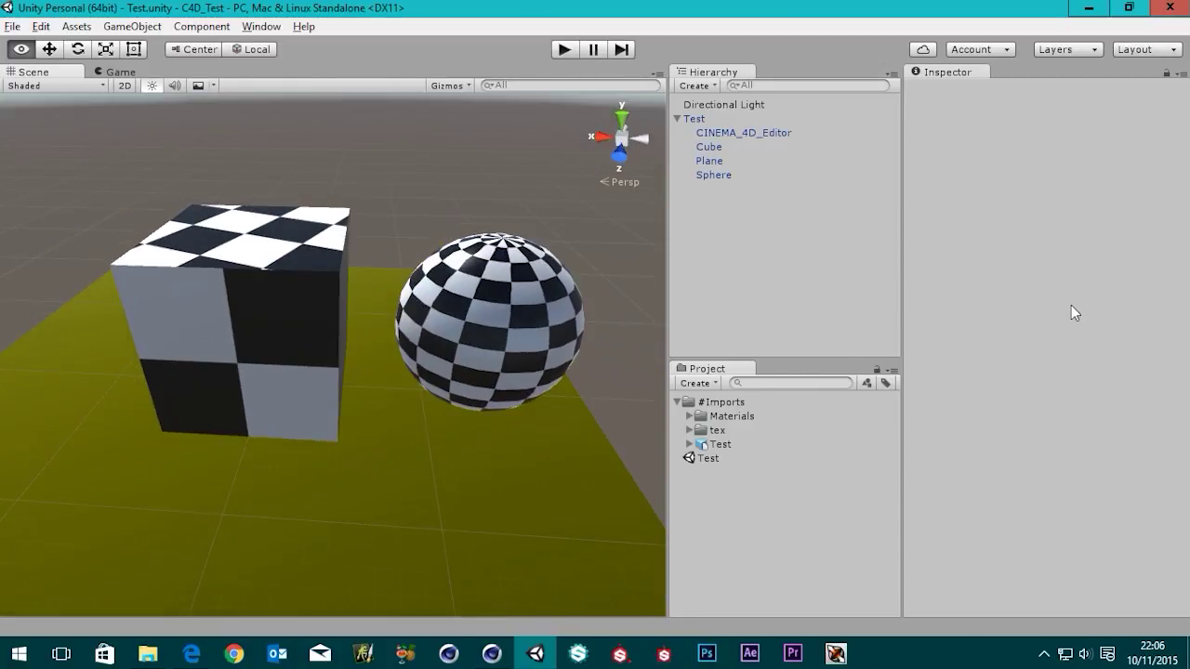
Step: Switch to Cinema 4D, change to the BP UV Edit layout and display CheckersColor.png behind the cube's UVs
left_click(492, 653)
left_click(1092, 28)
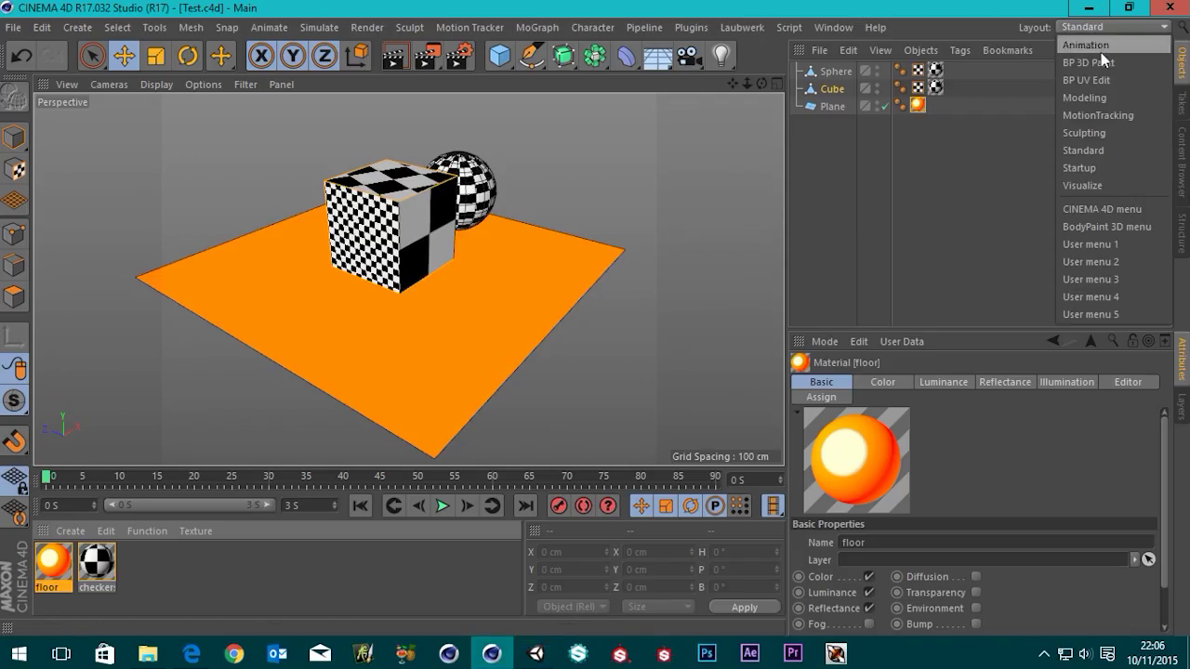
left_click(1090, 76)
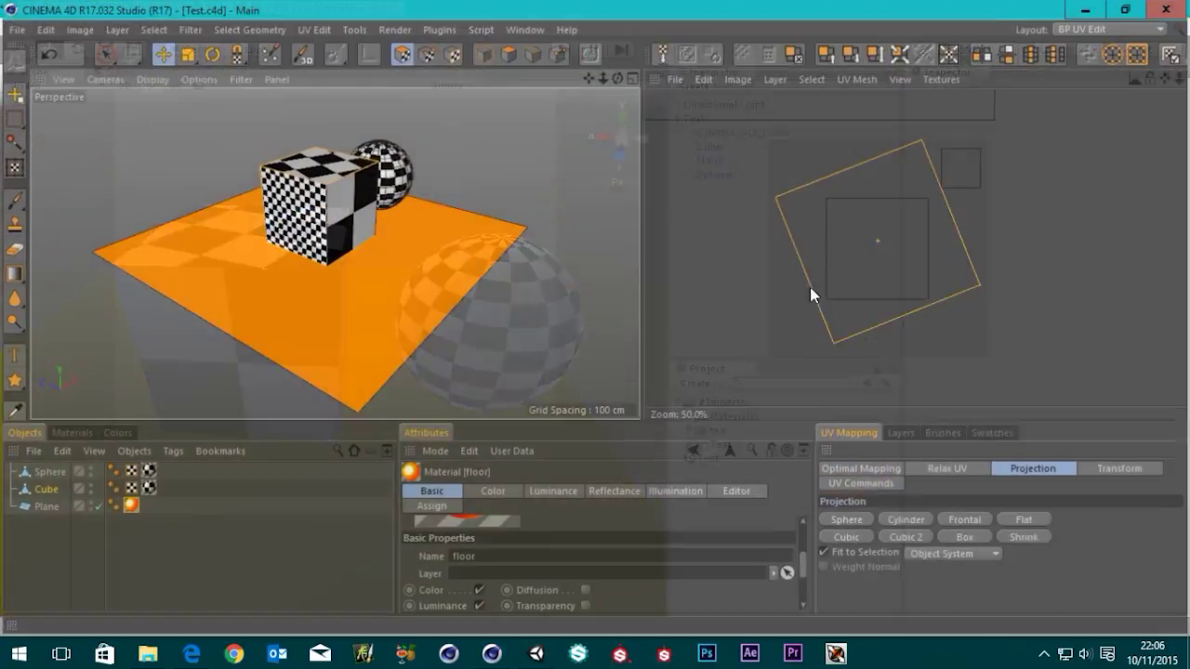
left_click(950, 77)
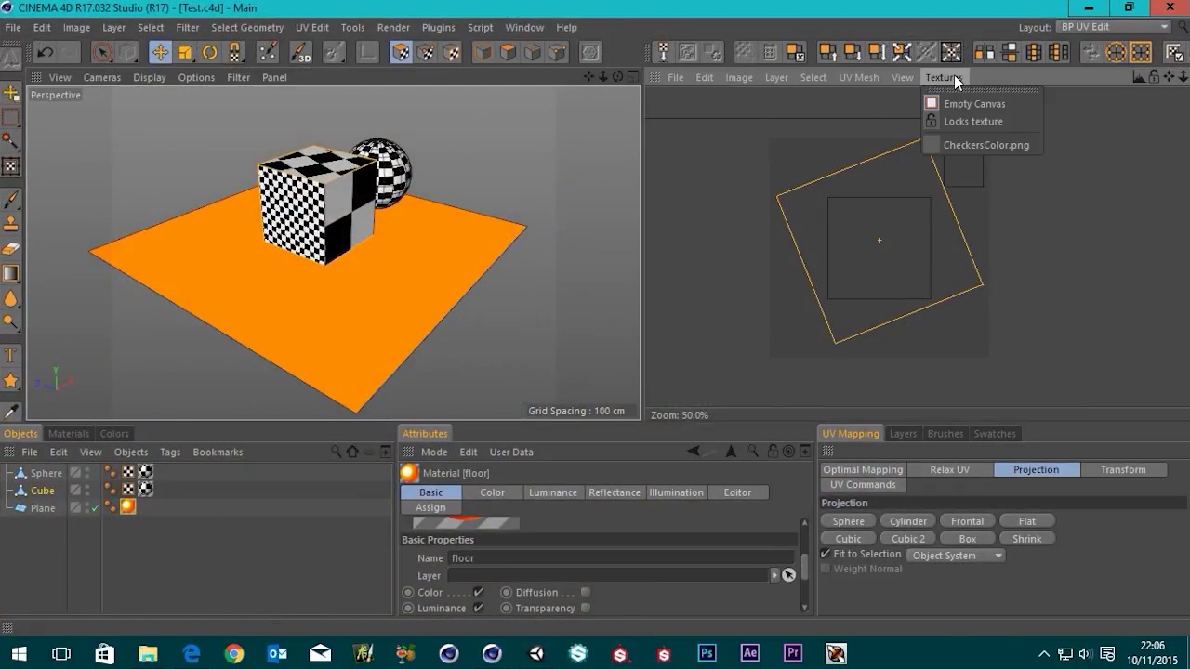
left_click(971, 145)
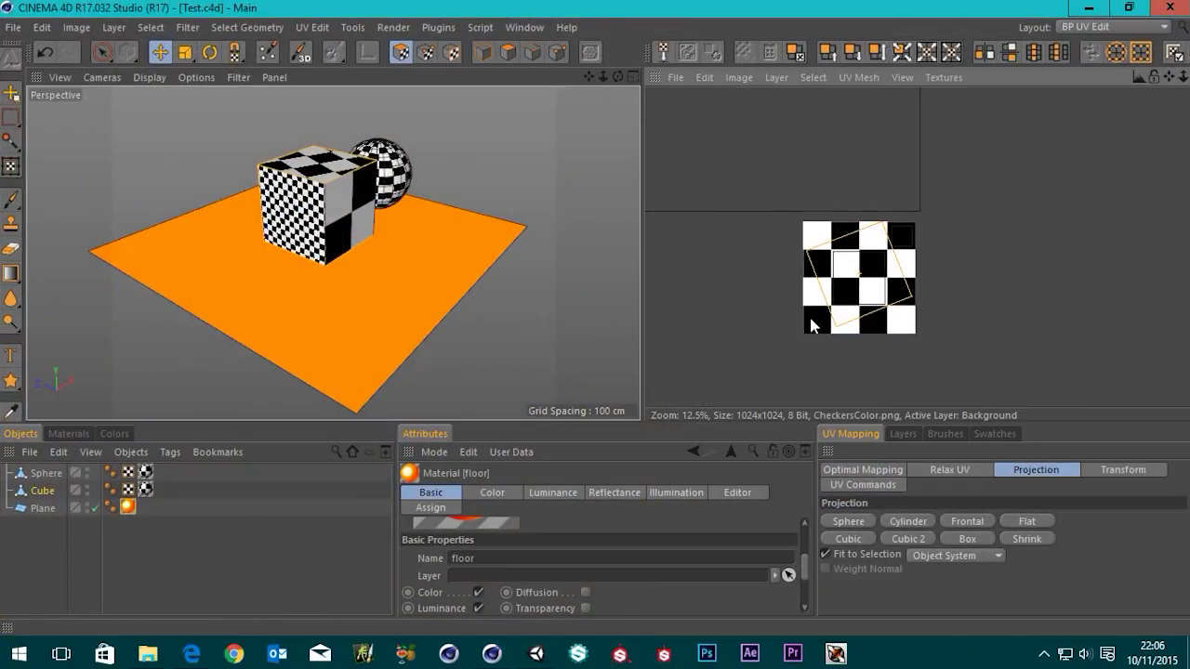
Step: Examine how the cube's UV outlines lie over the checker texture at several magnifications
scroll(917, 243, "up", 4)
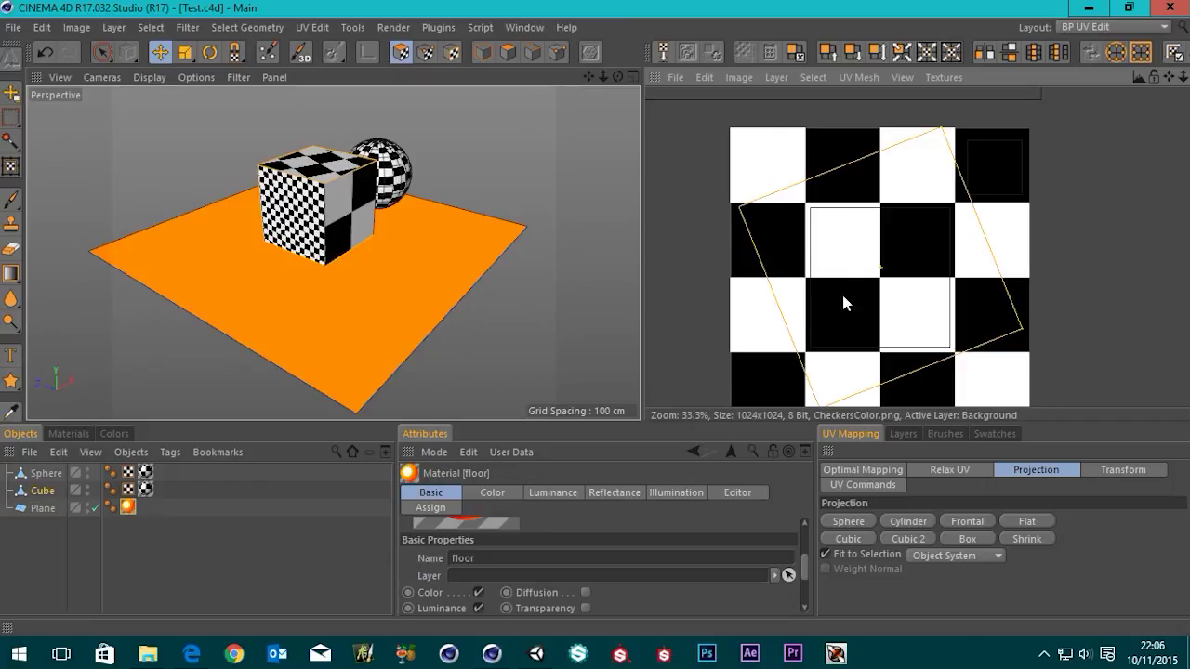
scroll(850, 247, "down", 1)
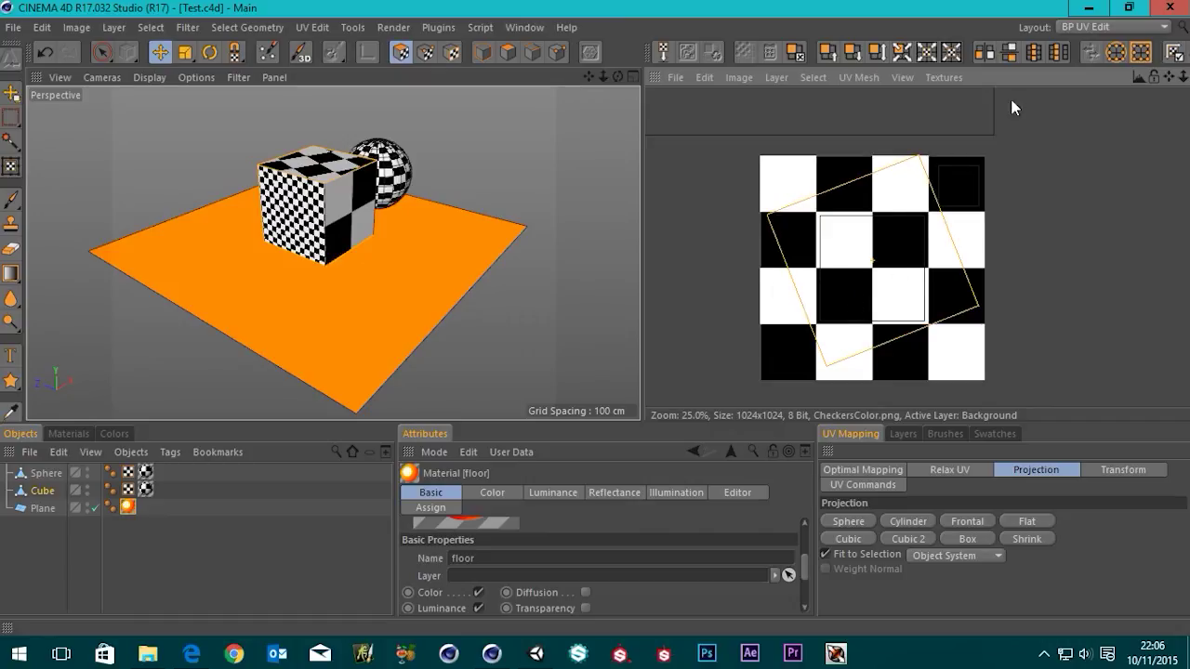
scroll(1057, 242, "down", 2)
scroll(953, 238, "up", 3)
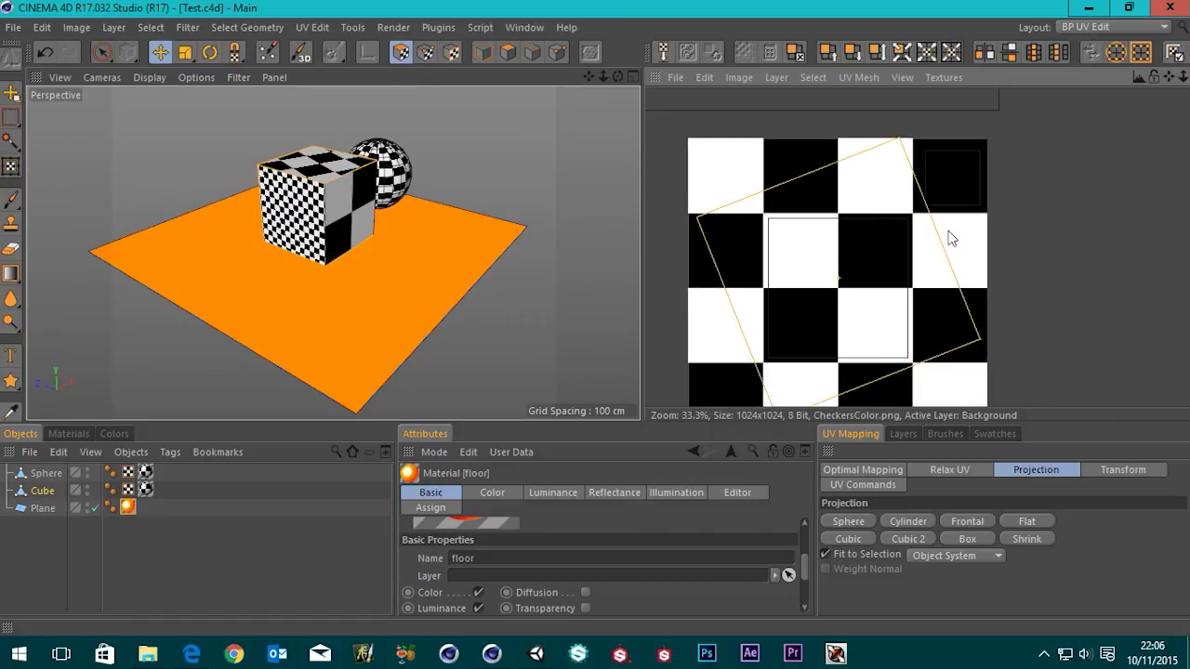
scroll(925, 249, "down", 1)
scroll(925, 249, "up", 3)
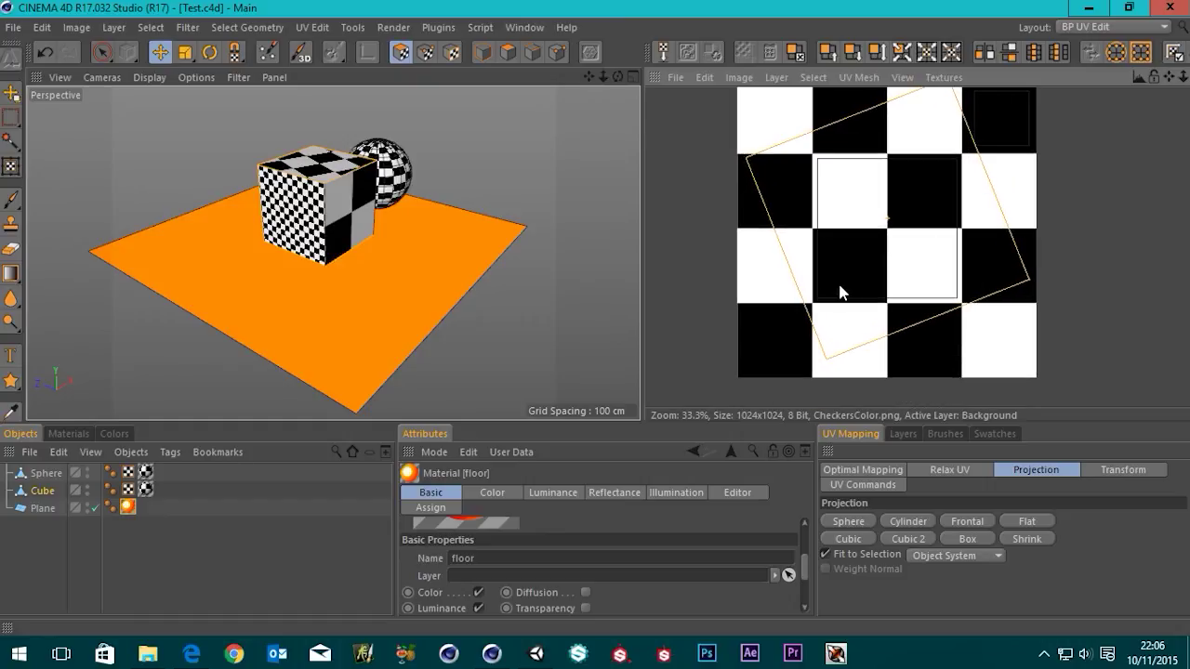
scroll(857, 226, "down", 1)
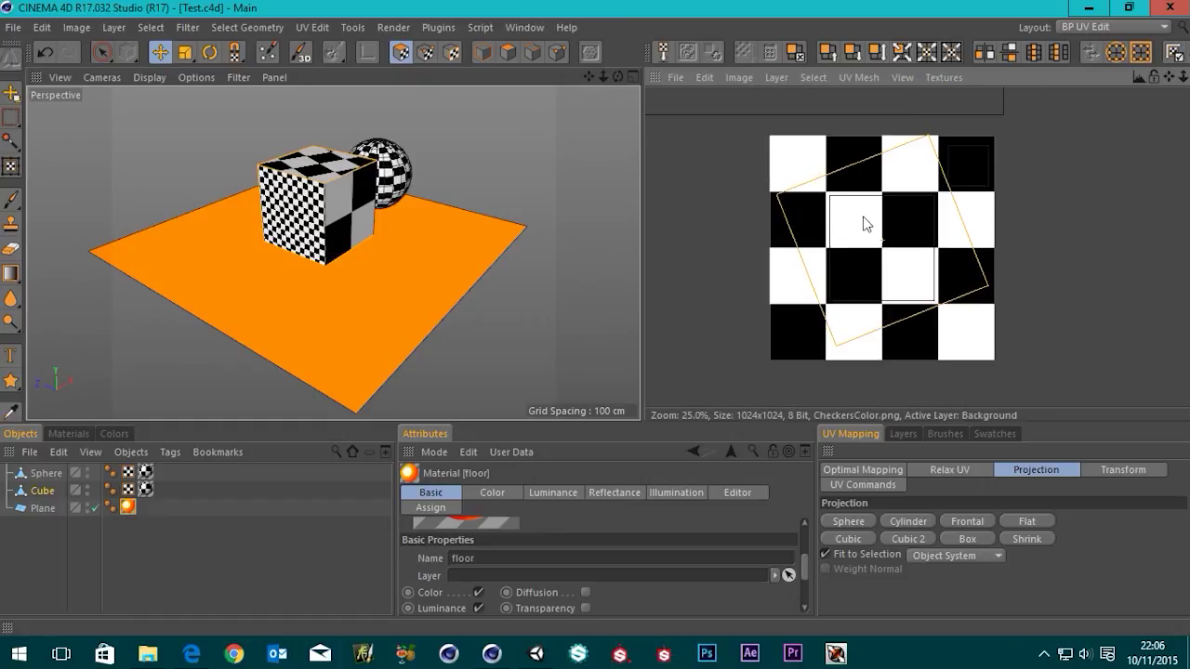
scroll(878, 230, "up", 2)
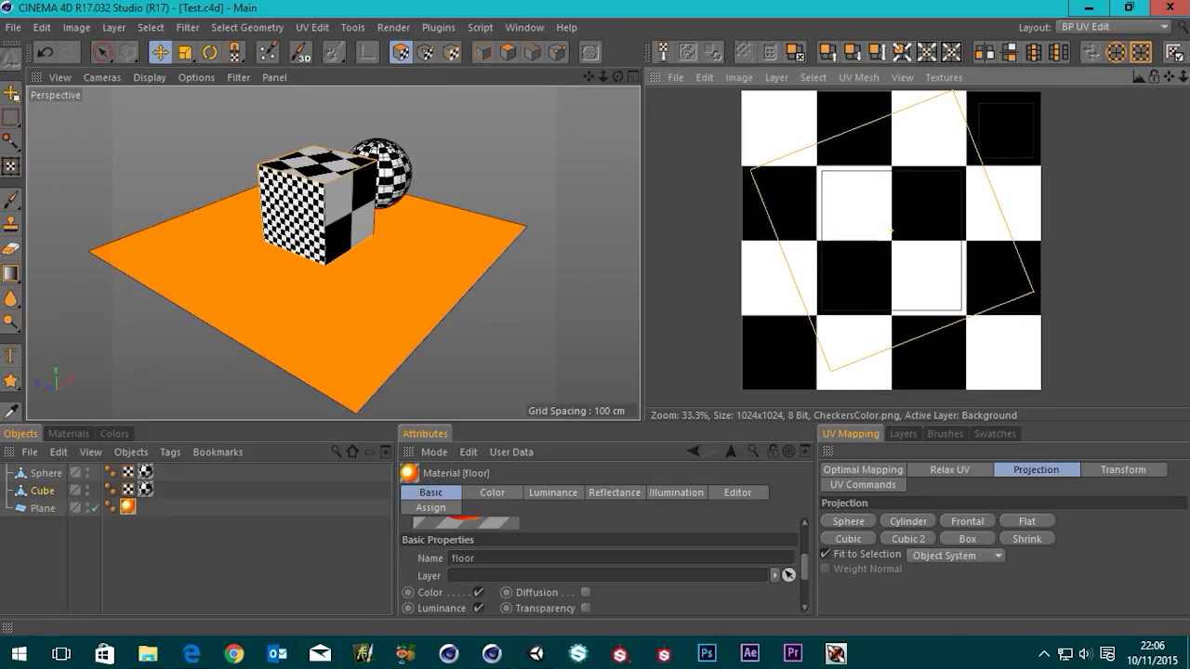
scroll(905, 226, "down", 1)
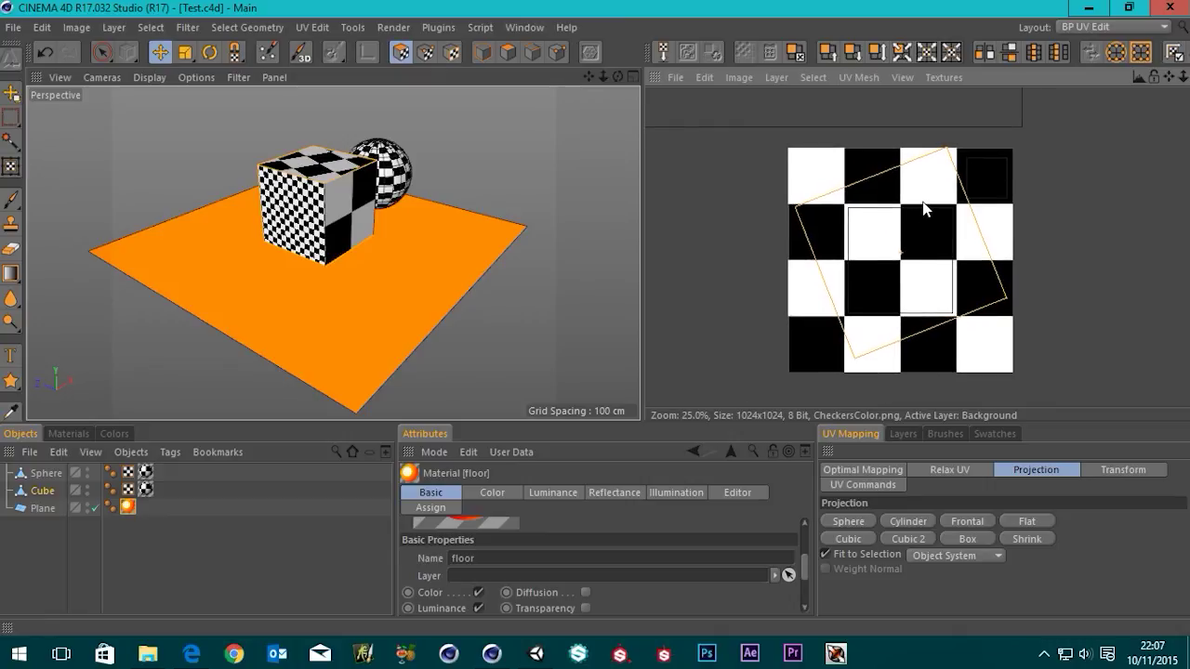
middle_click_drag(915, 225, 923, 216, "alt")
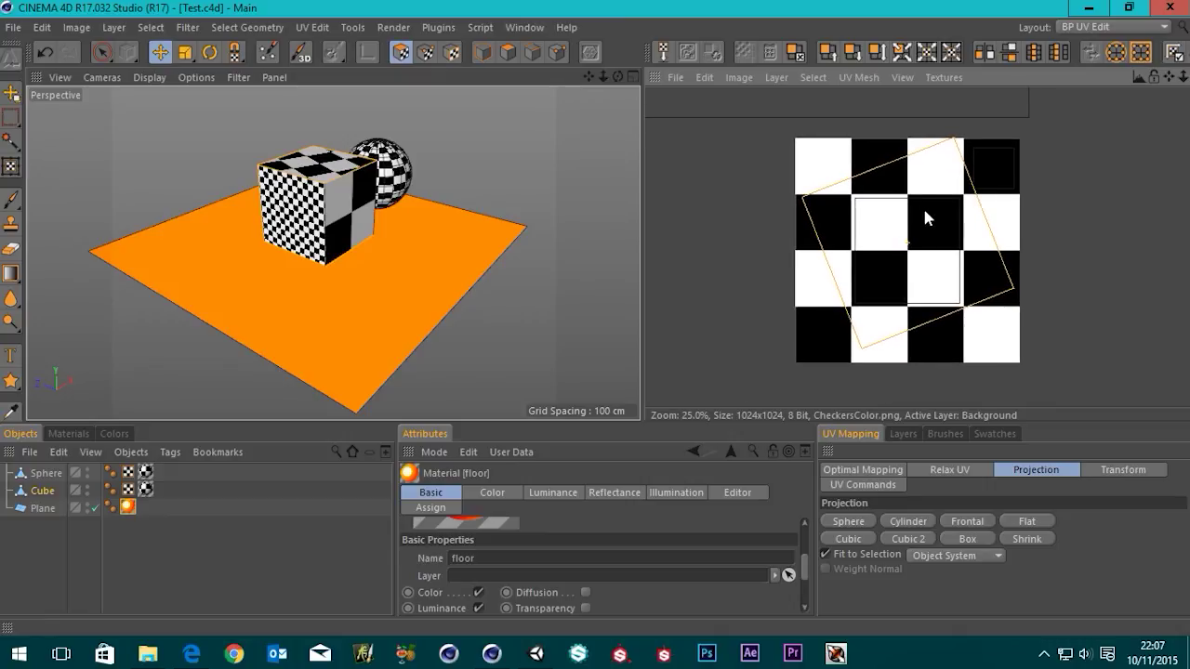